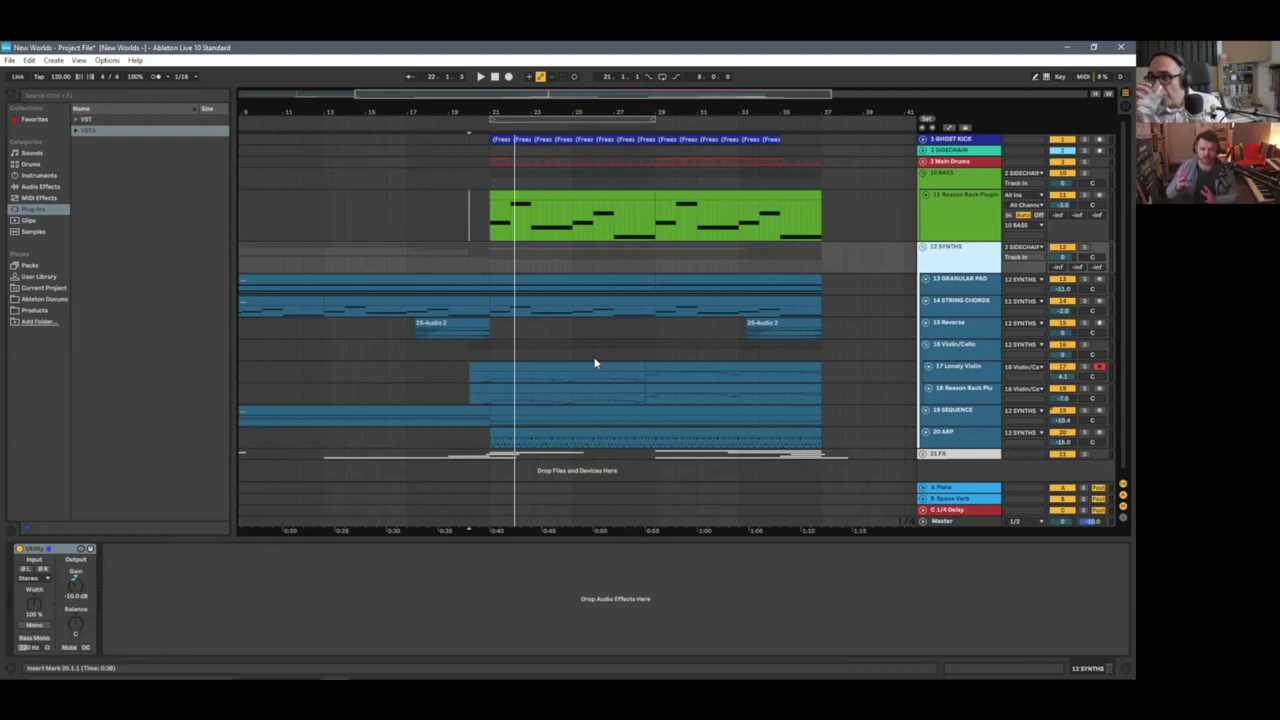
- Open the GRANULAR PAD track's Reason rack, look through its Friktion, Europa and Audiomatic devices, and close it
left_click(965, 281)
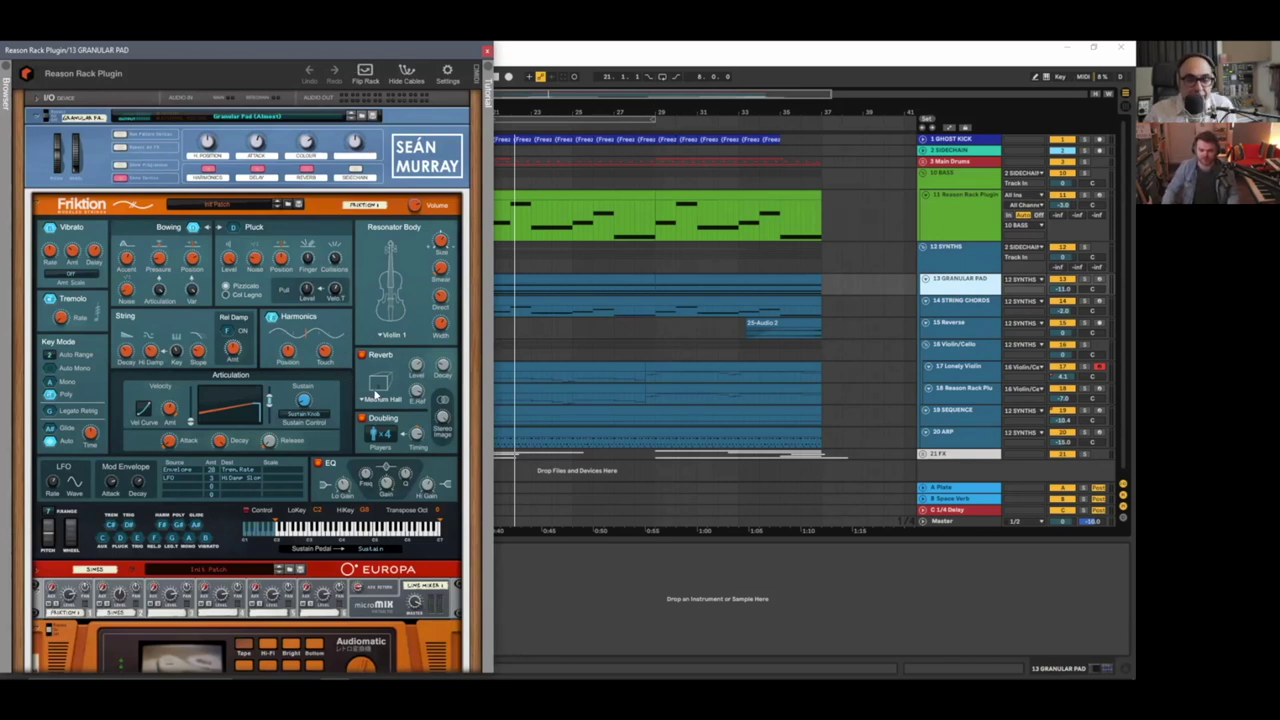
scroll(350, 360, "down", 2)
scroll(356, 352, "up", 1)
scroll(356, 352, "down", 8)
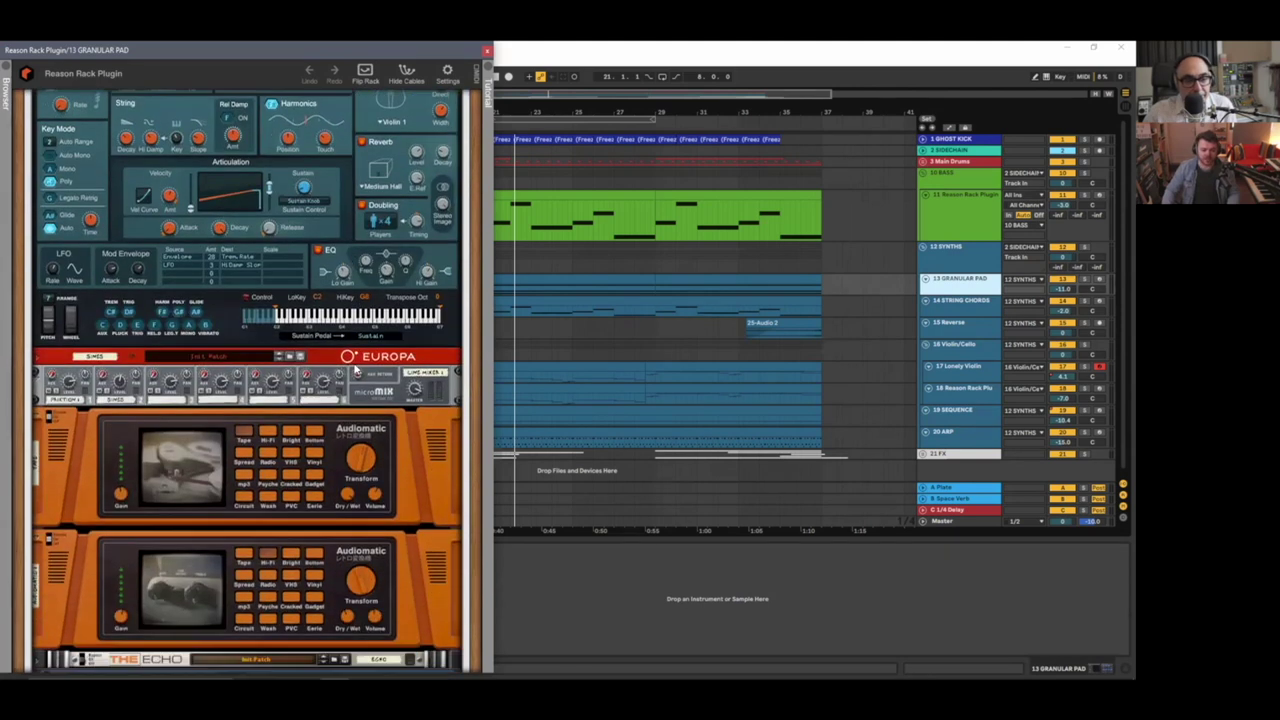
scroll(356, 365, "up", 3)
scroll(355, 368, "up", 7)
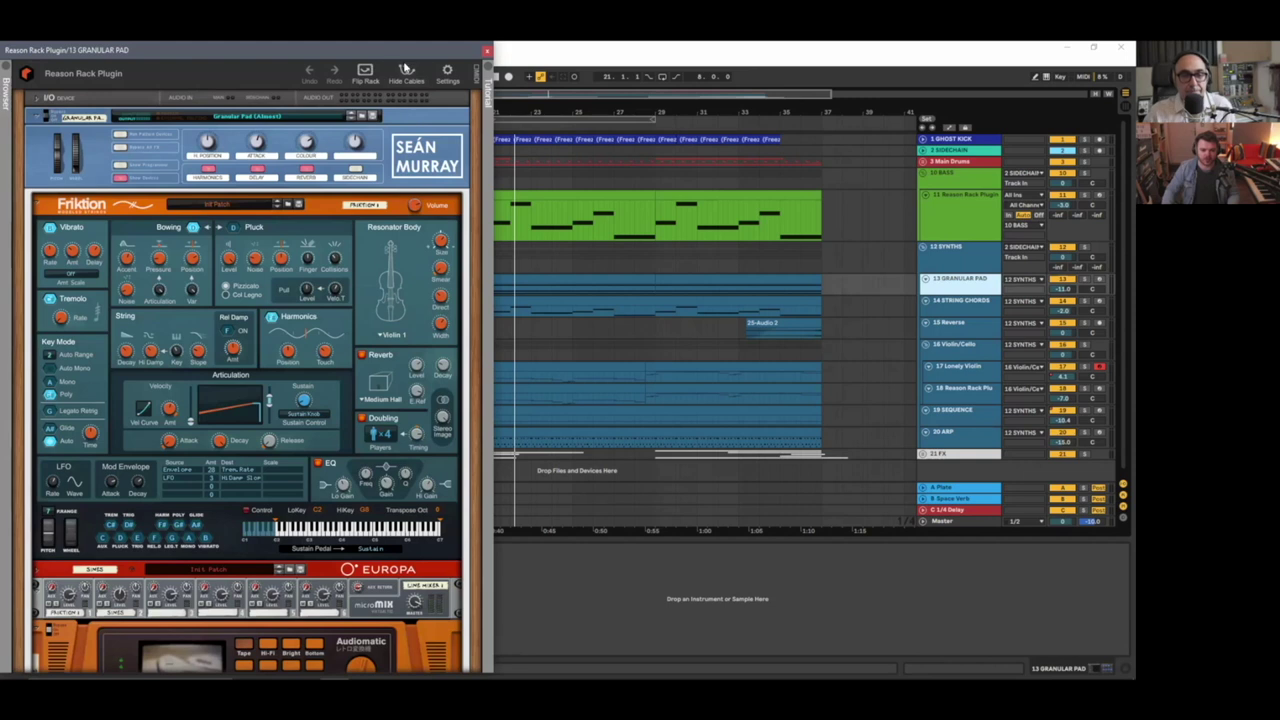
left_click(487, 50)
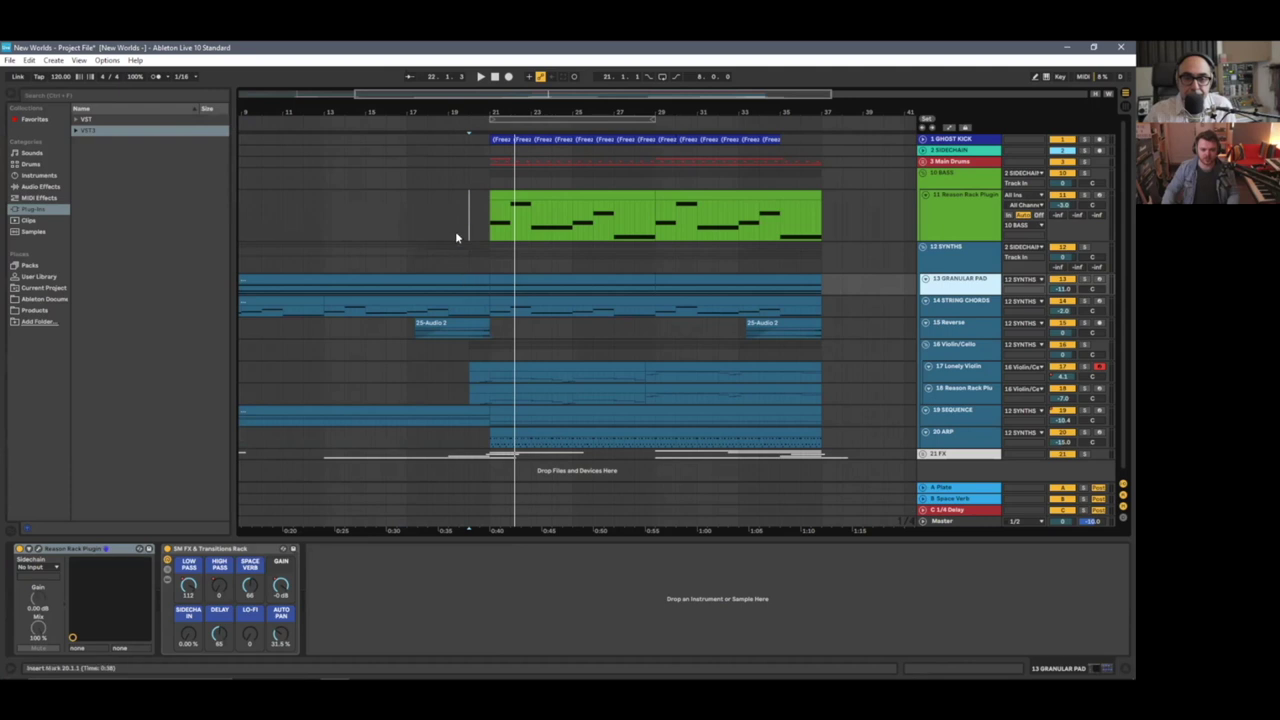
- Play the arrangement from bar 19 and bring up the Lonely Violin track's Reason rack
left_click(447, 232)
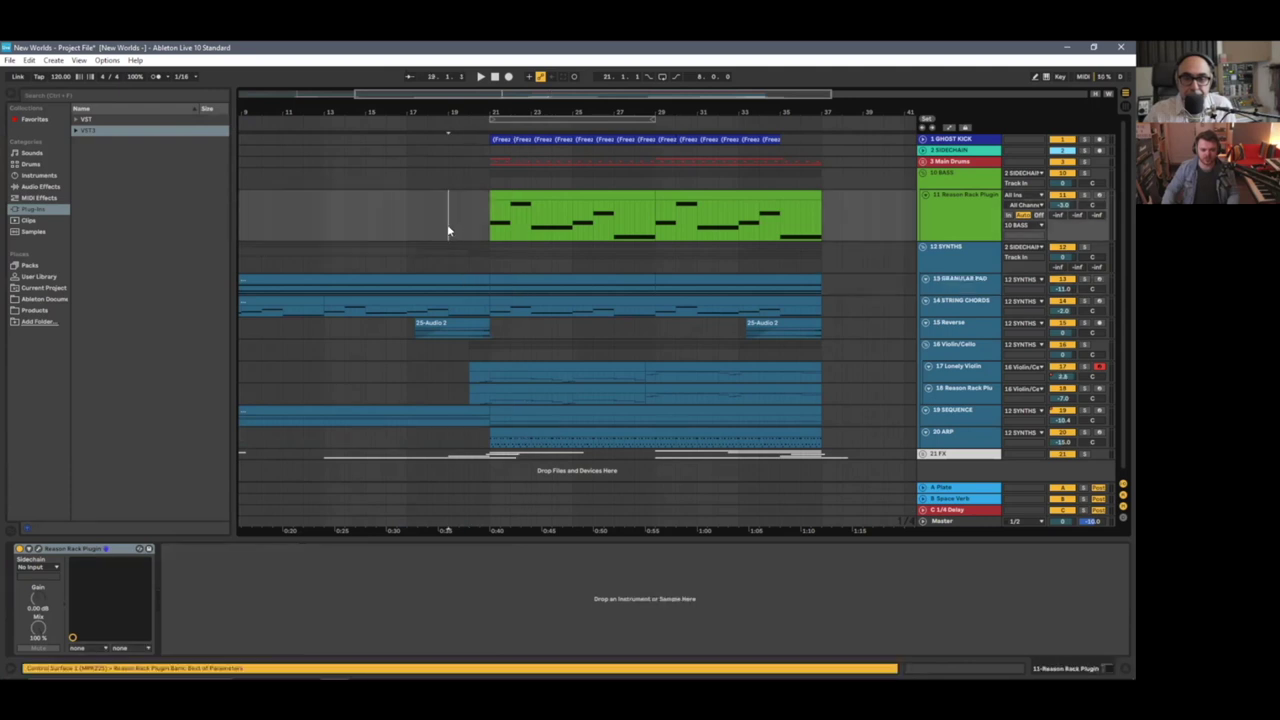
key("space")
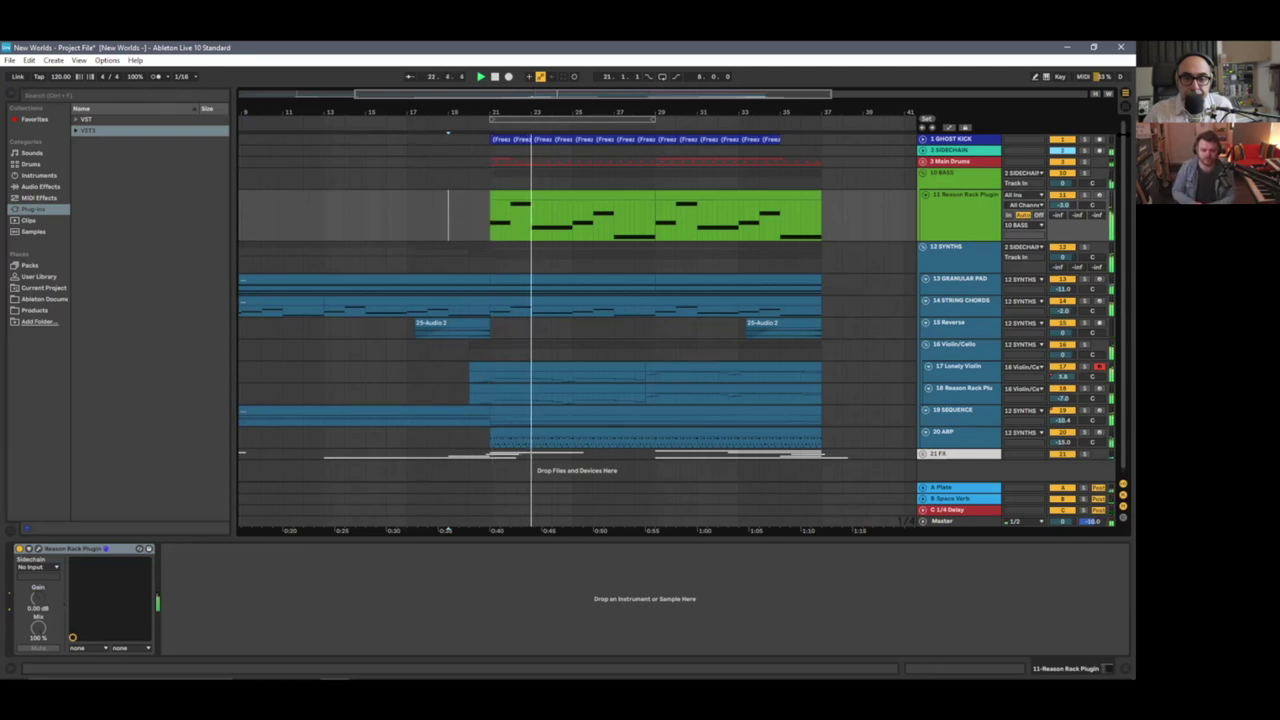
left_click(965, 368)
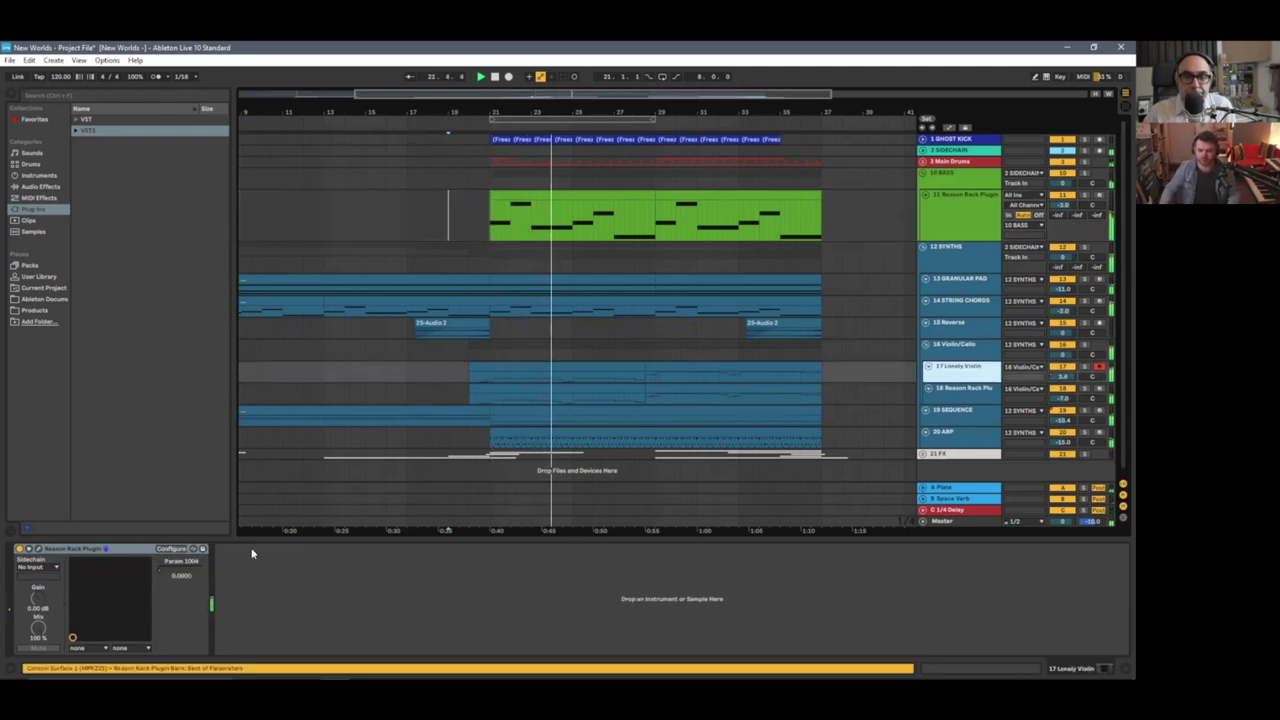
left_click(28, 549)
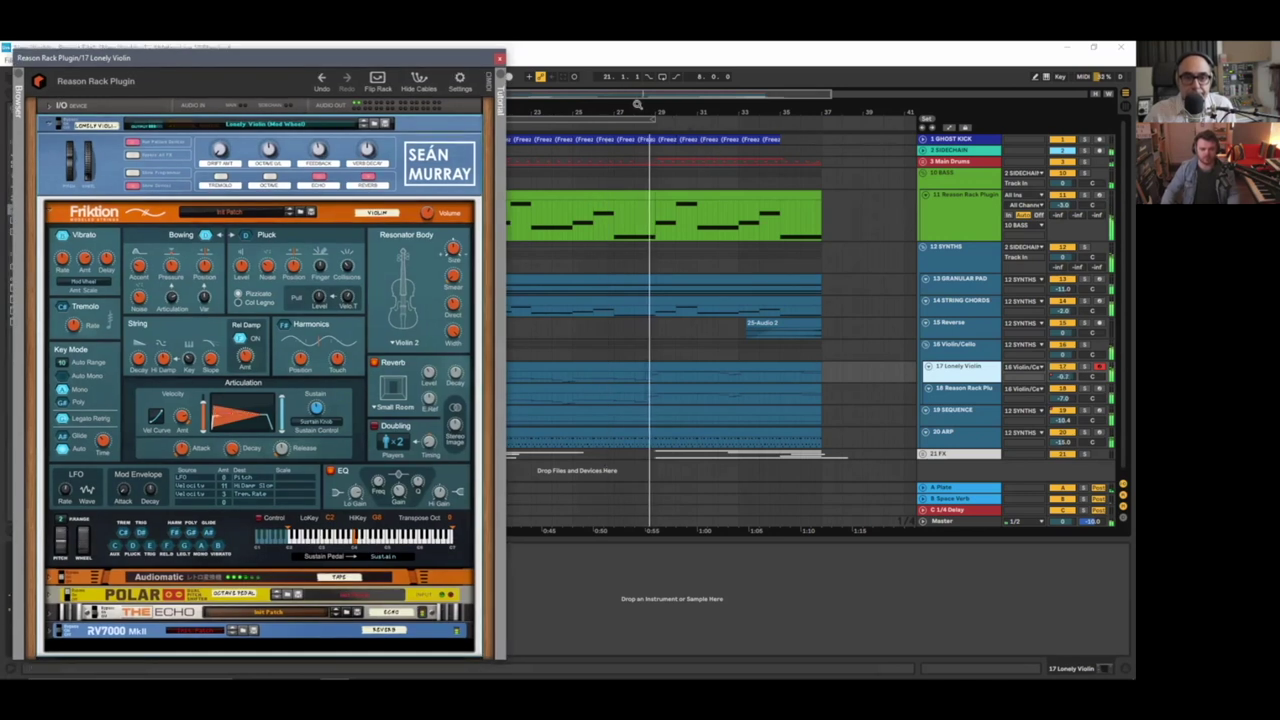
mouse_move(638, 105)
left_mouse_down()
mouse_move(638, 125)
mouse_move(657, 104)
left_mouse_up()
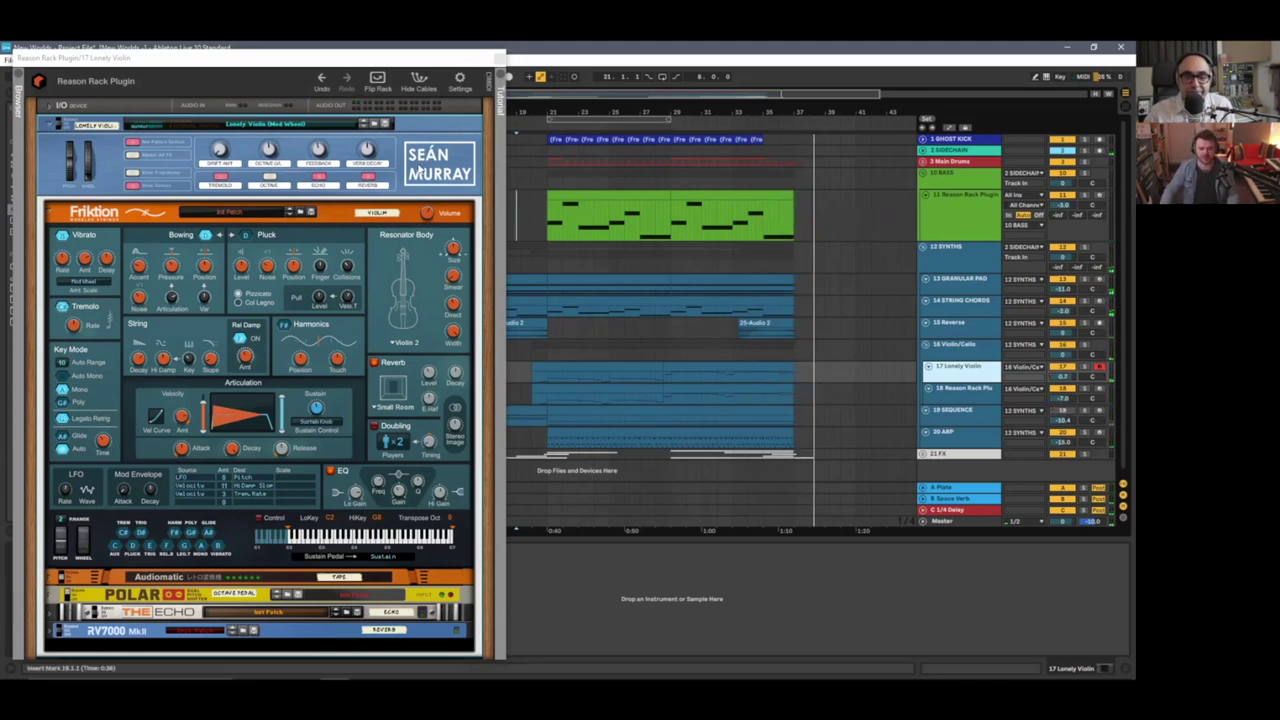
left_click(441, 80)
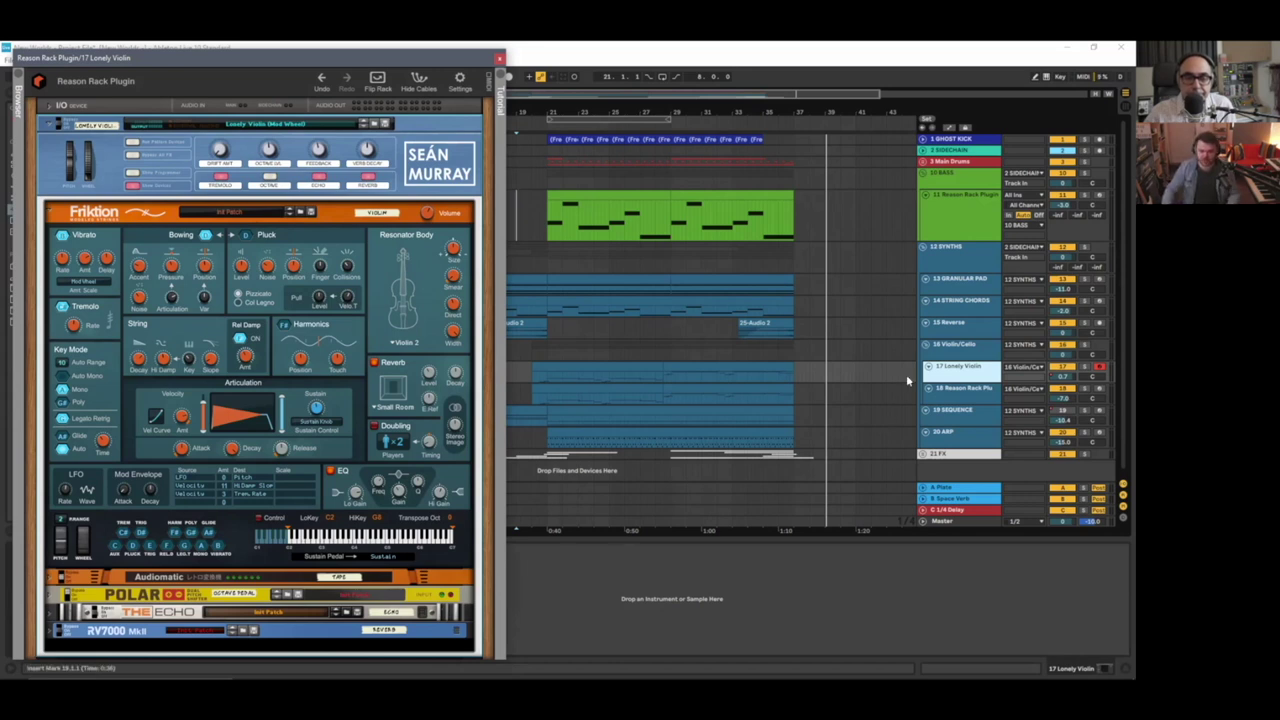
- Solo and play the Lonely Violin track from bar 20, and enlarge its track height to show the notes
left_click(525, 378)
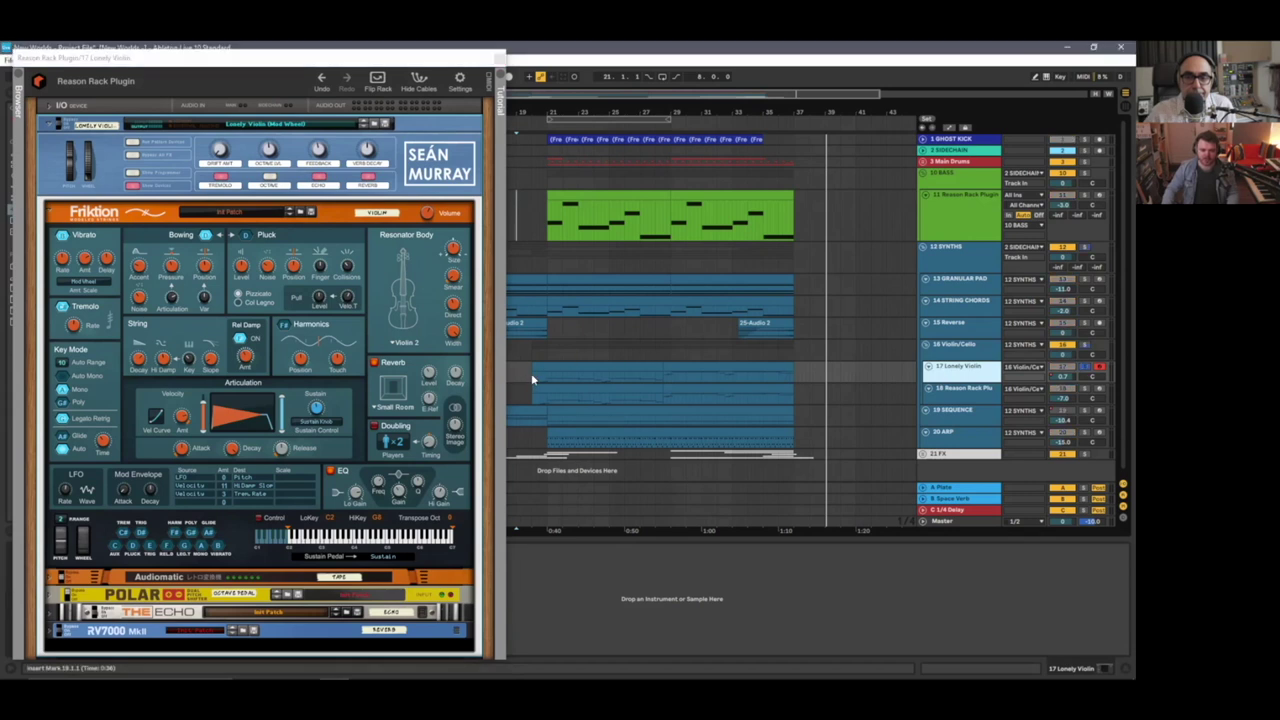
left_click(531, 376)
key("space")
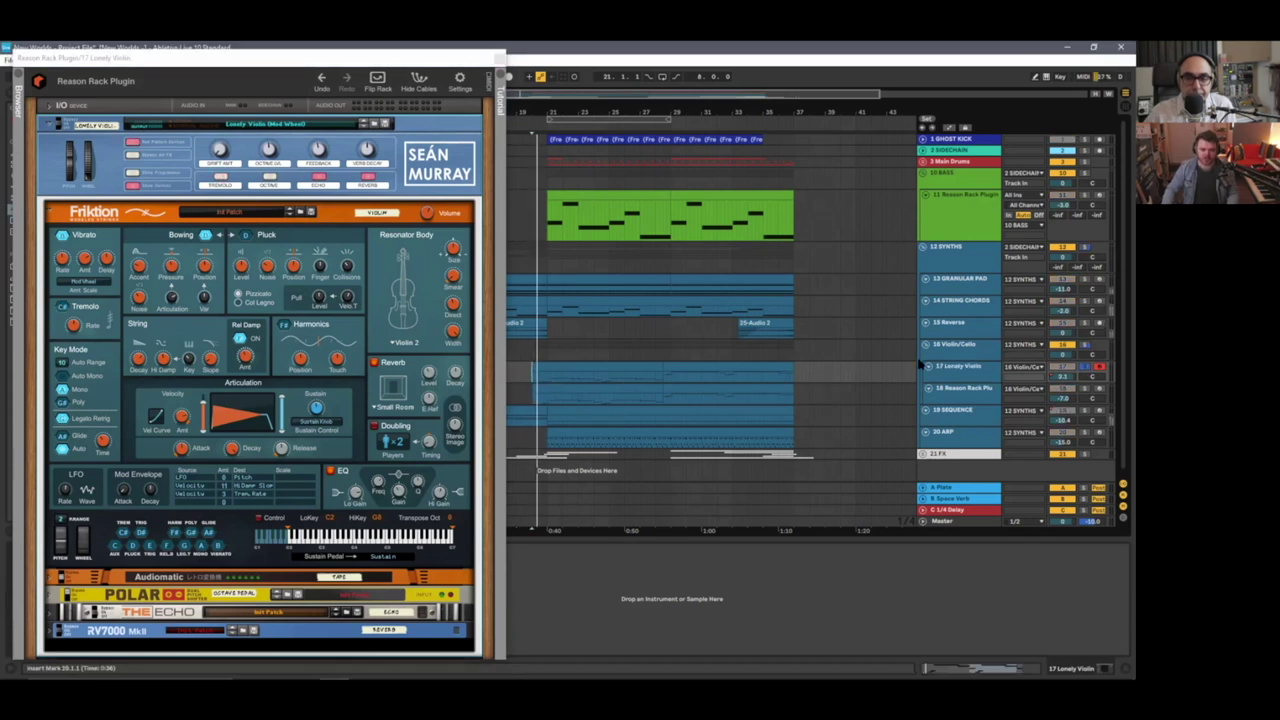
left_click(940, 380)
left_click_drag(940, 379, 955, 397)
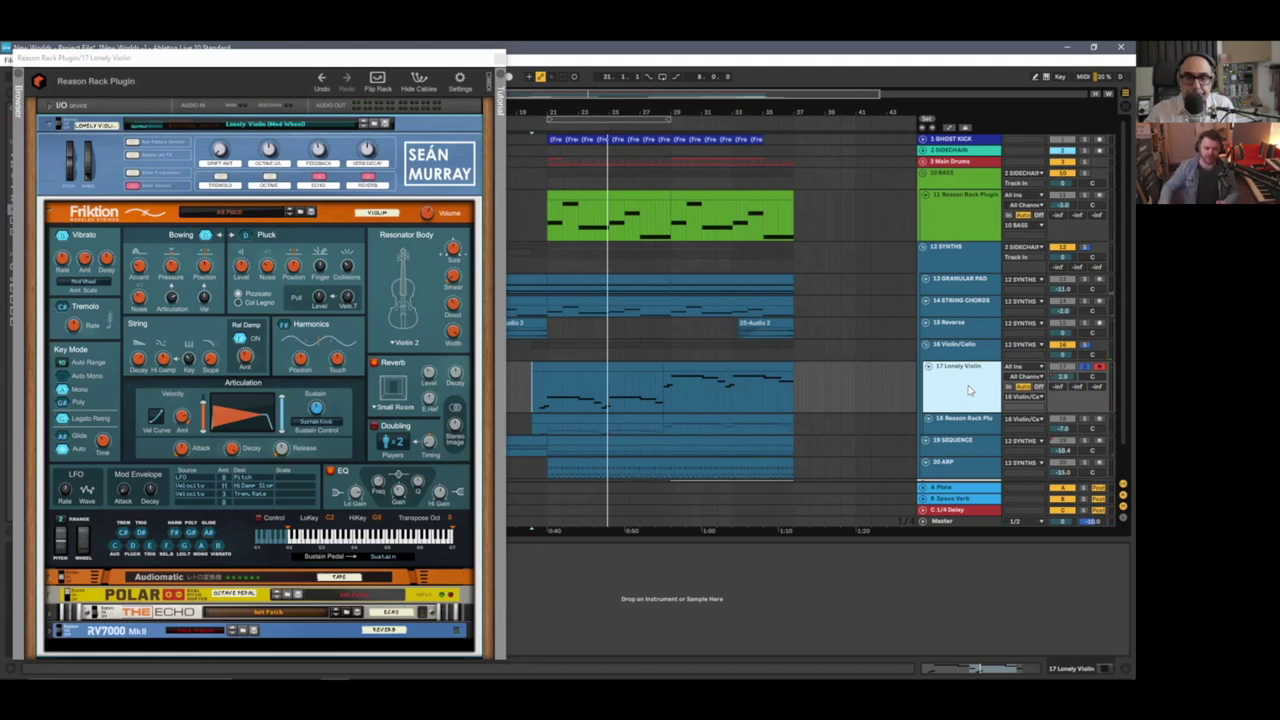
- View the list of Friktion resonator bodies without changing the selection, and shift the rack window slightly to reach the vibrato controls
left_click(364, 329)
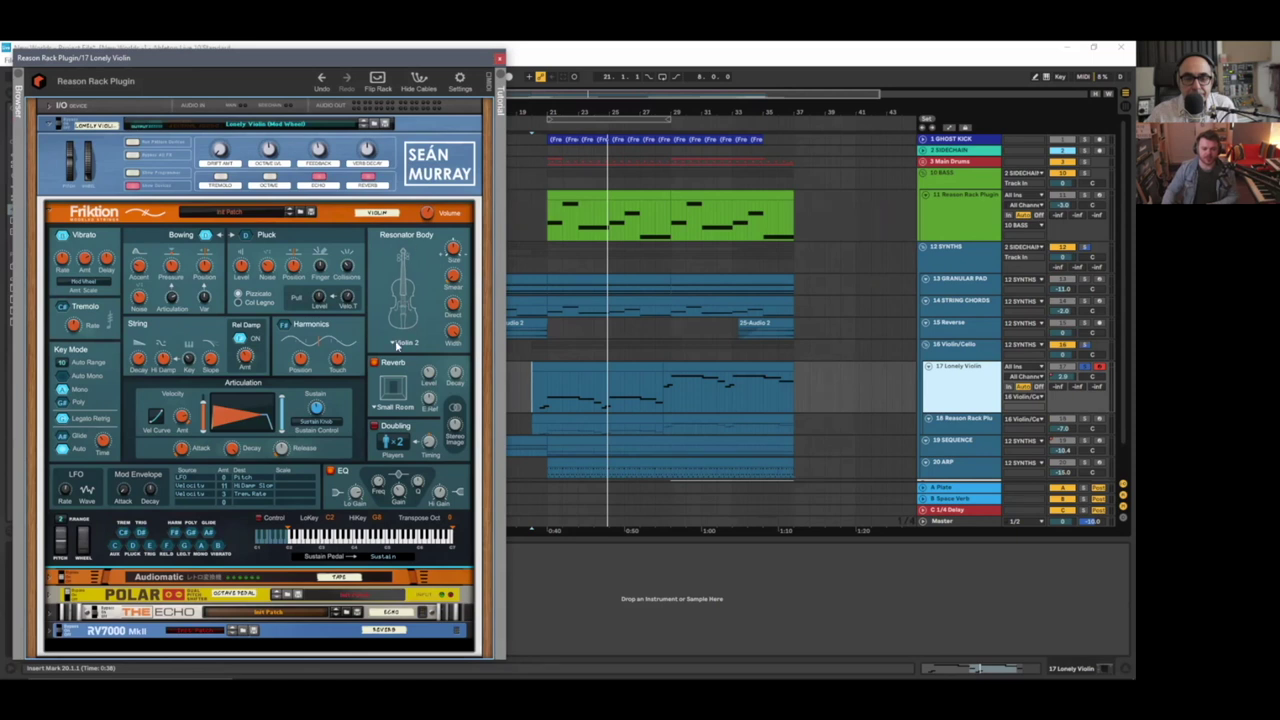
left_click(407, 340)
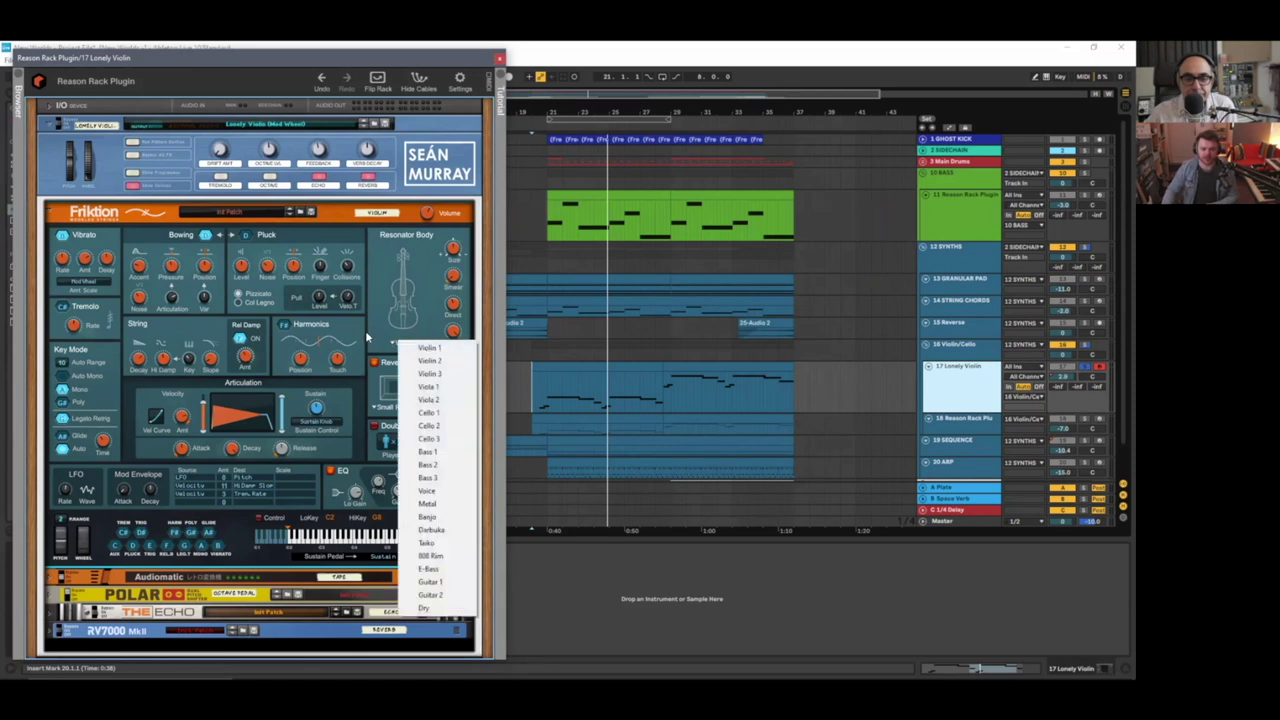
left_click(368, 337)
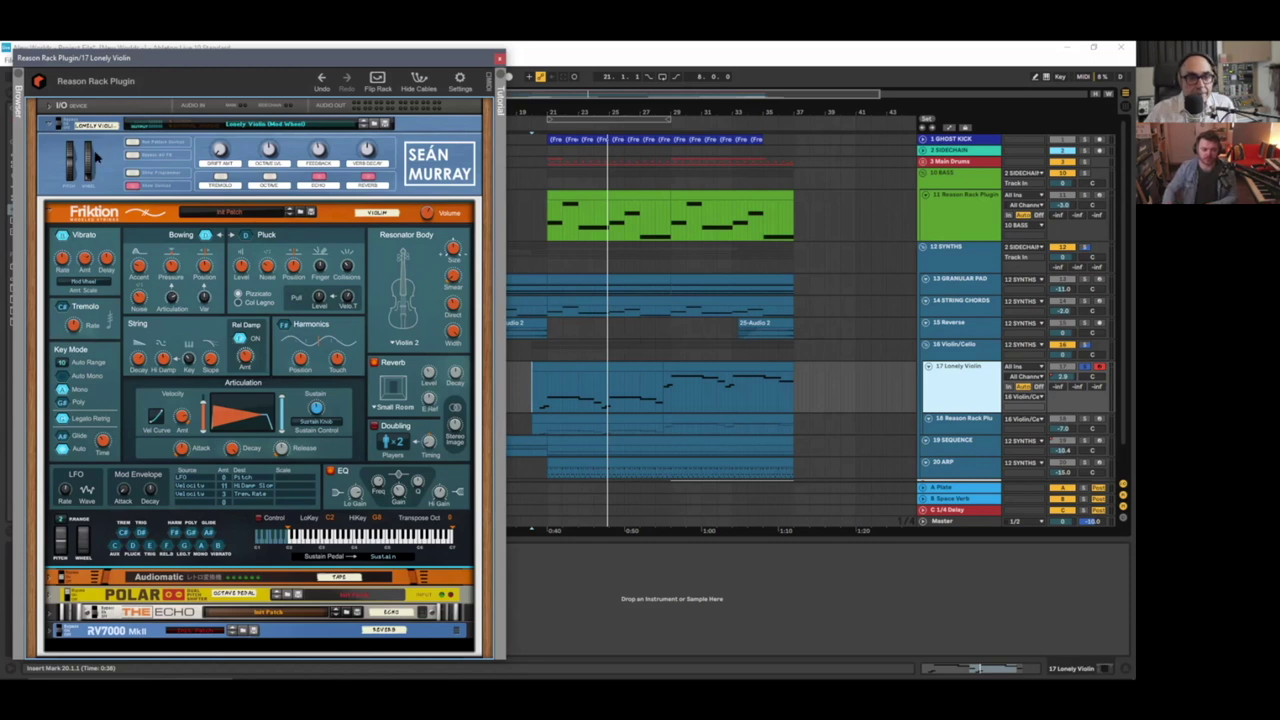
left_click_drag(144, 57, 155, 54)
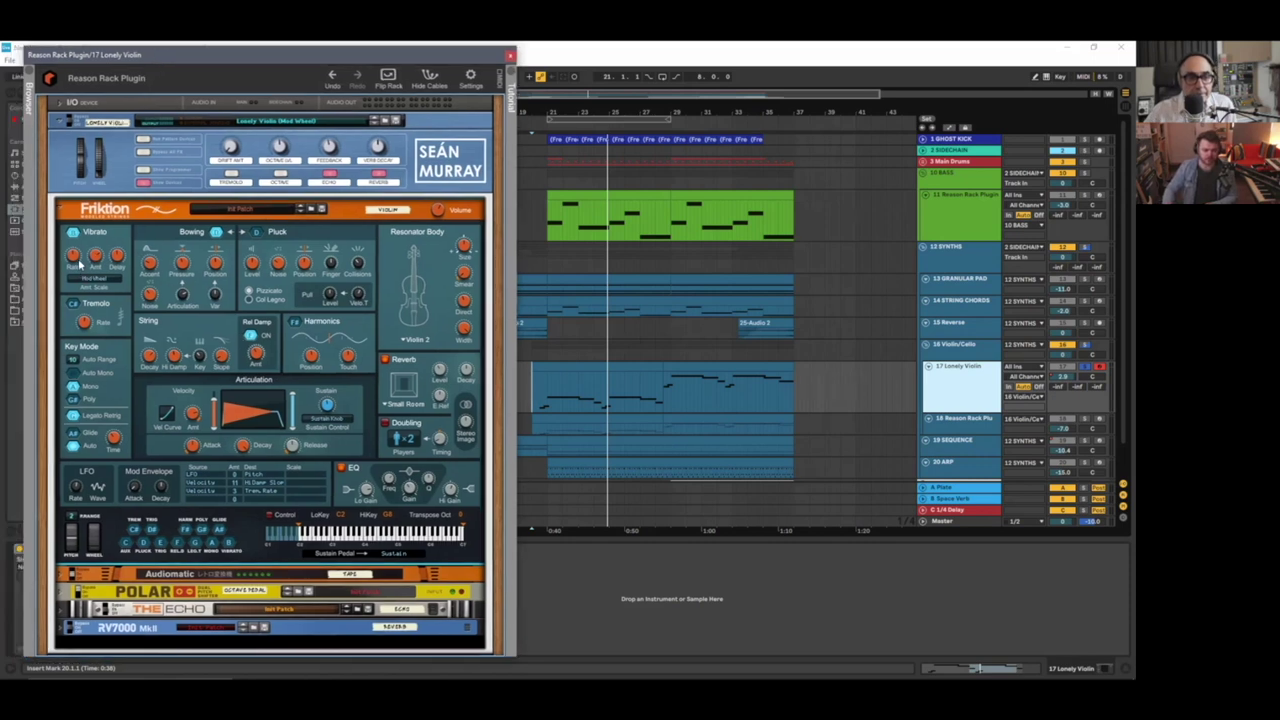
mouse_move(117, 258)
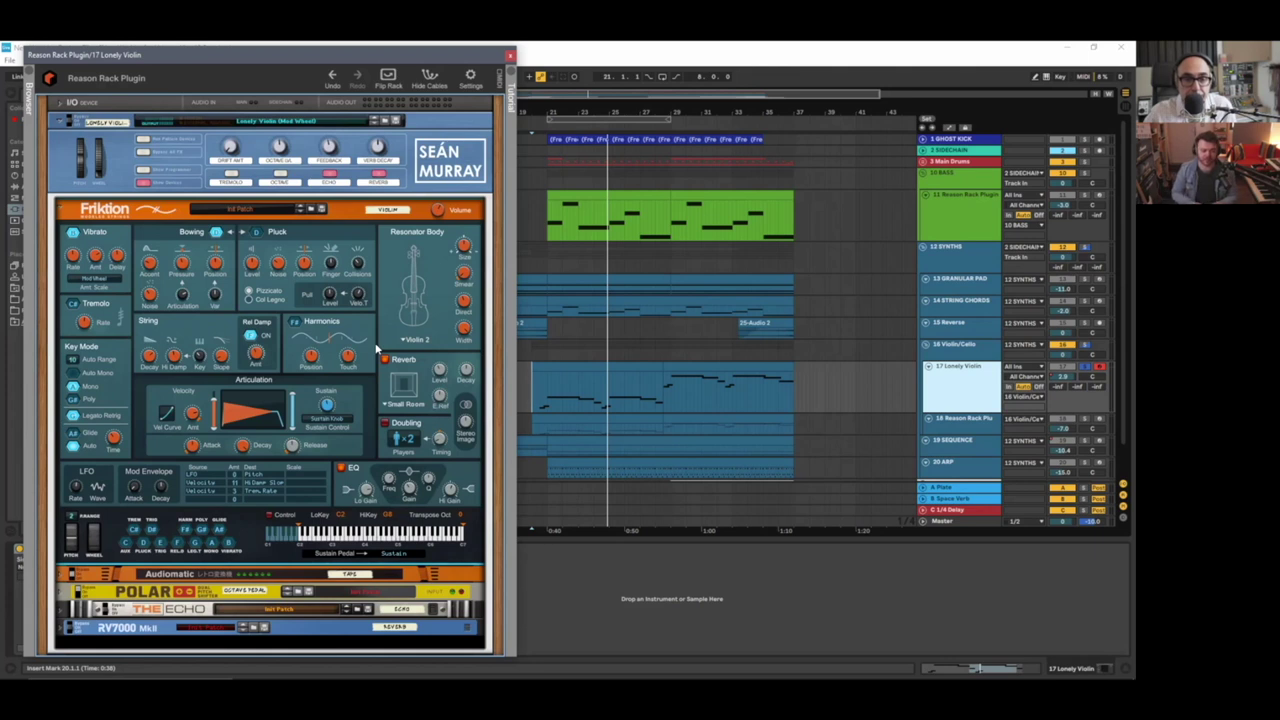
- Unfold and refold the Audiomatic effect below Friktion in the Lonely Violin rack, and close the rack window
scroll(370, 352, "down", 2)
left_click(62, 503)
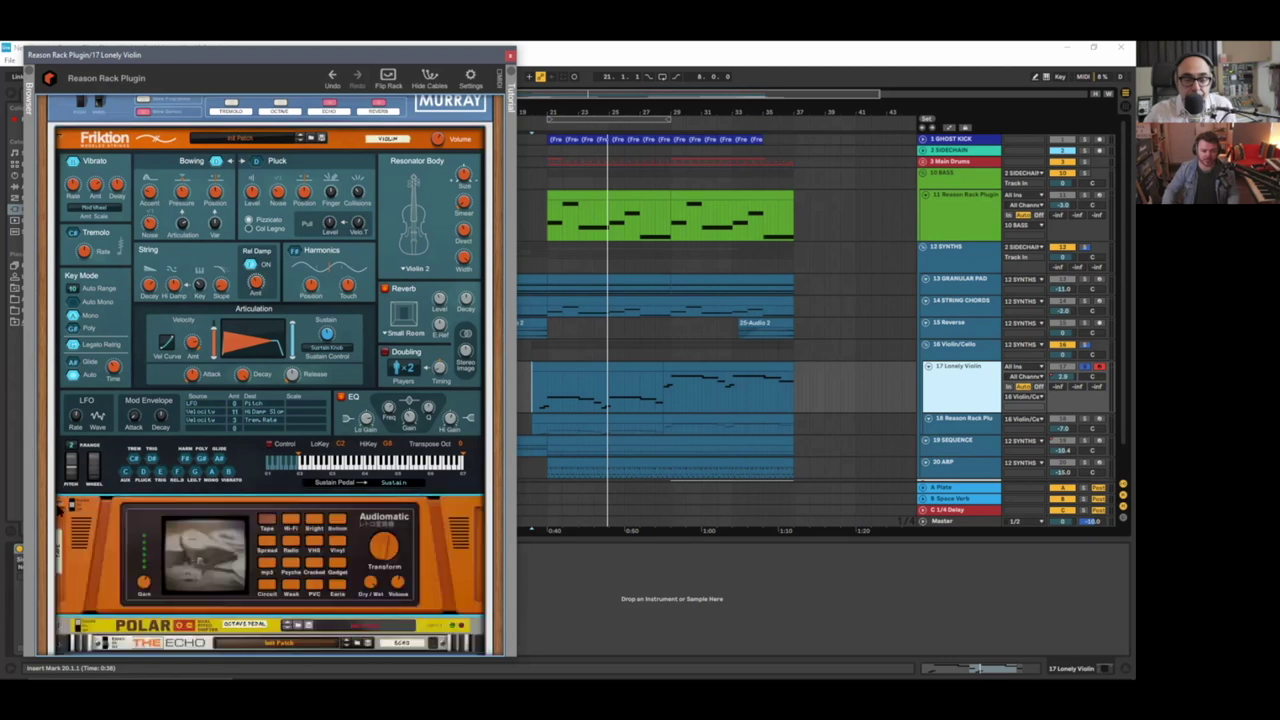
left_click(60, 504)
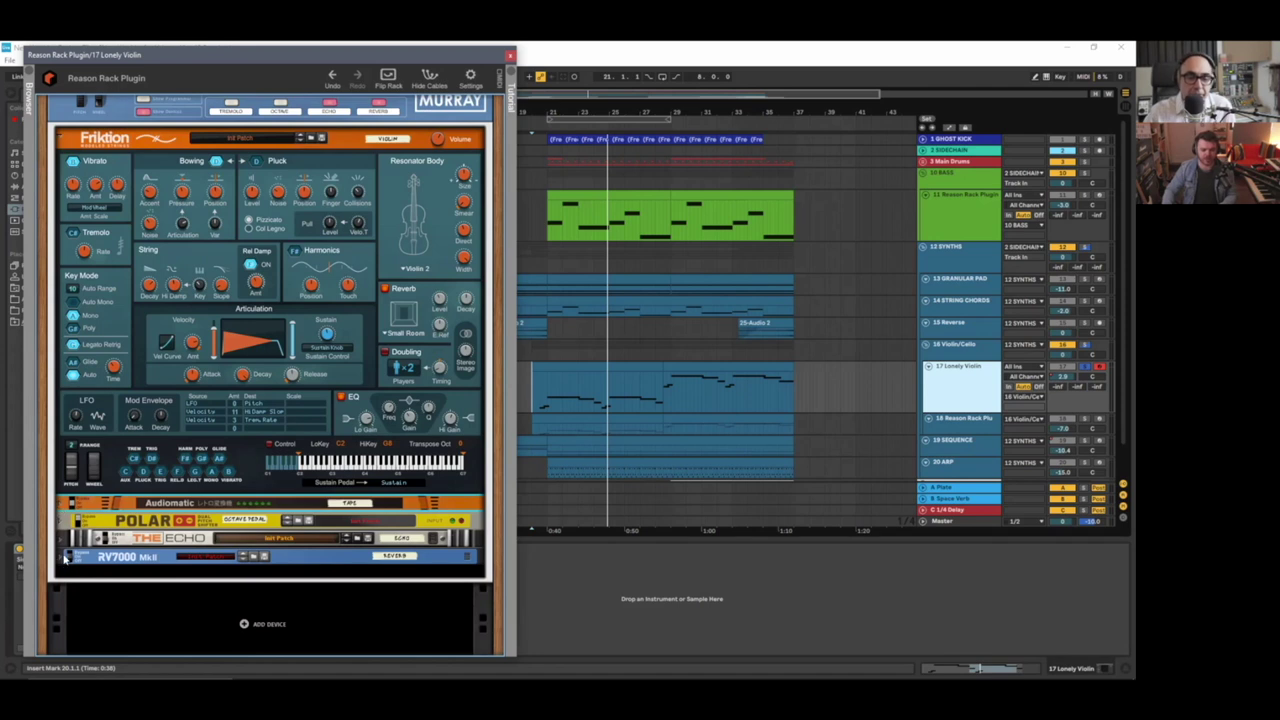
scroll(164, 568, "up", 2)
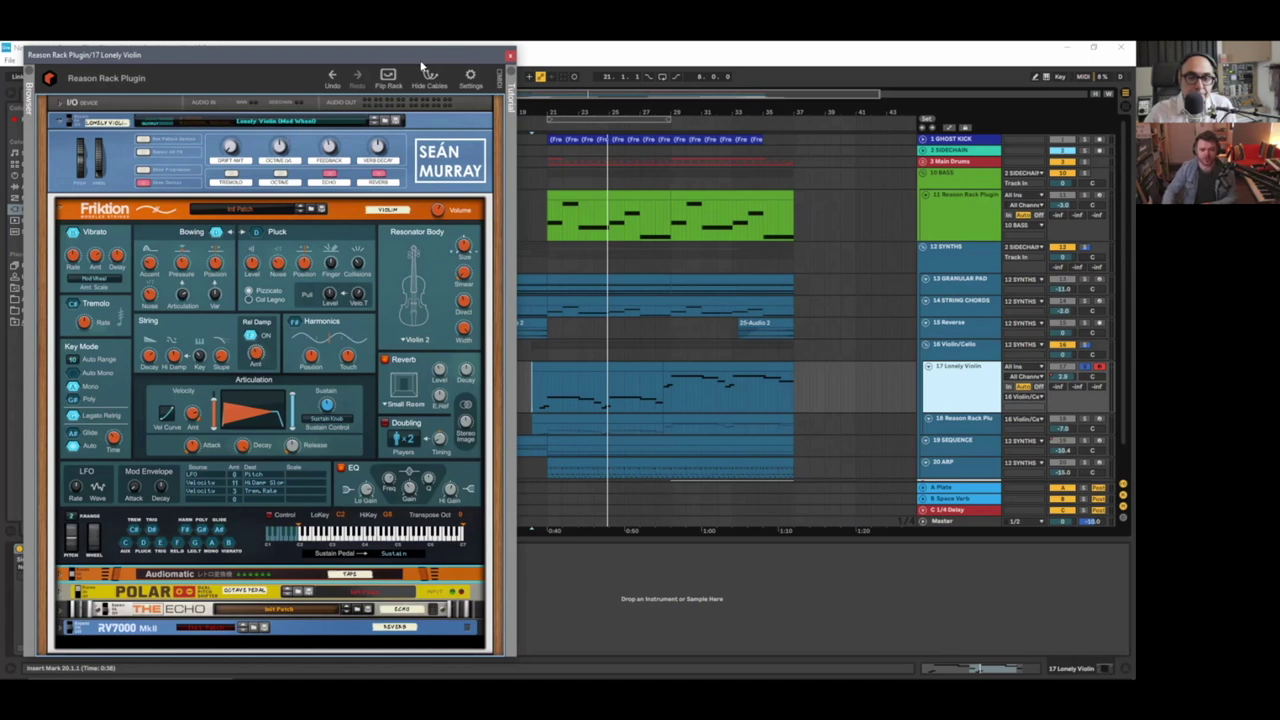
left_click(492, 62)
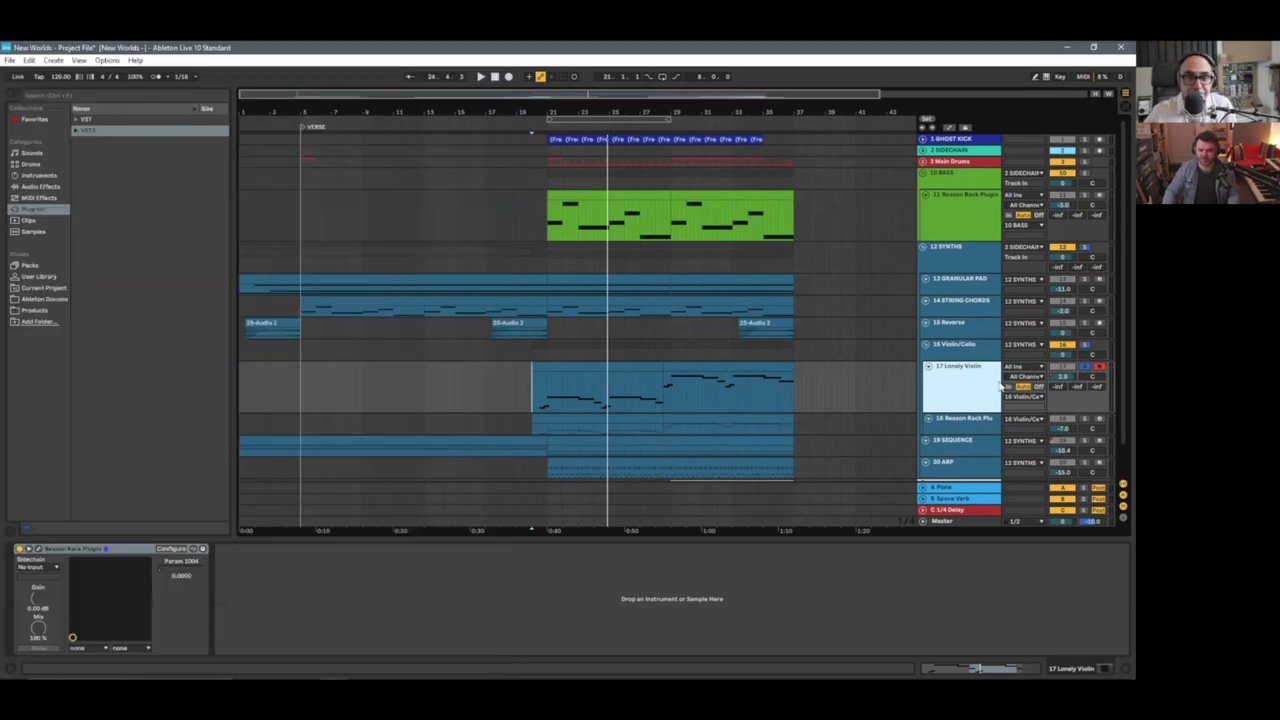
- Enlarge track 18 below Lonely Violin and look through its Lonely Cello rack, including Polar, The Echo and RV7000, closing it when done
scroll(960, 363, "down", 2)
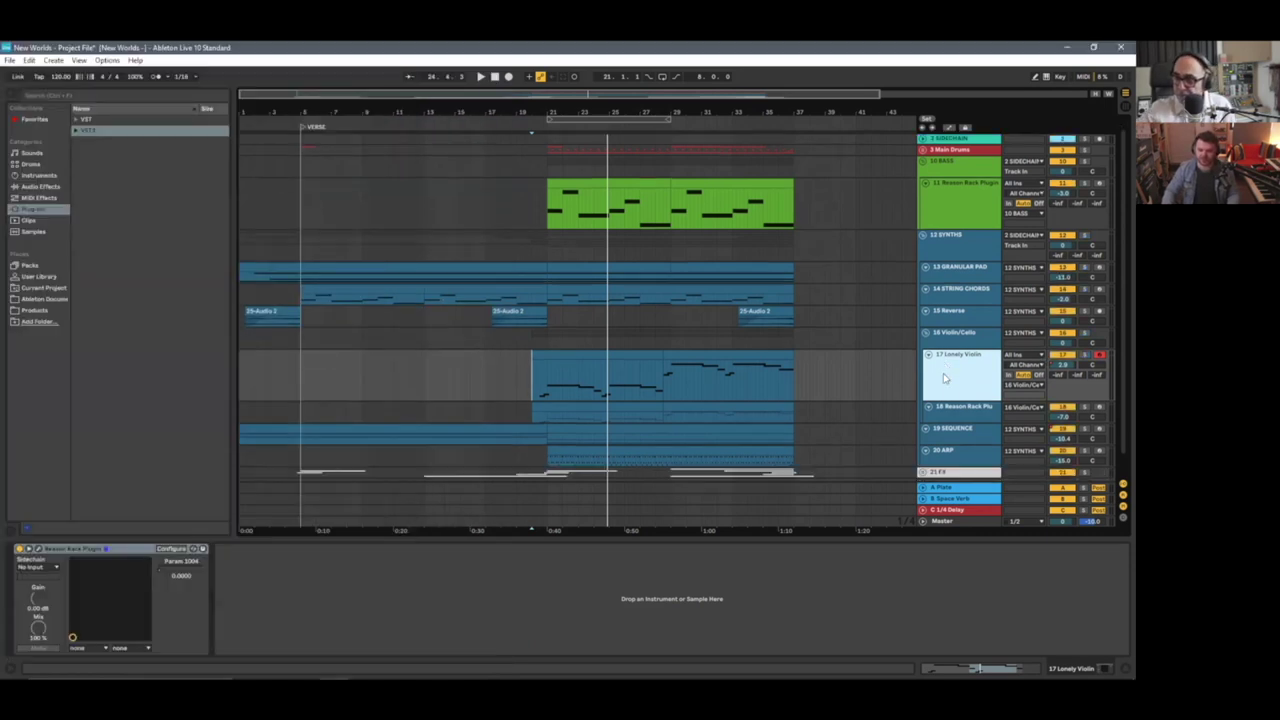
left_click_drag(958, 399, 958, 421)
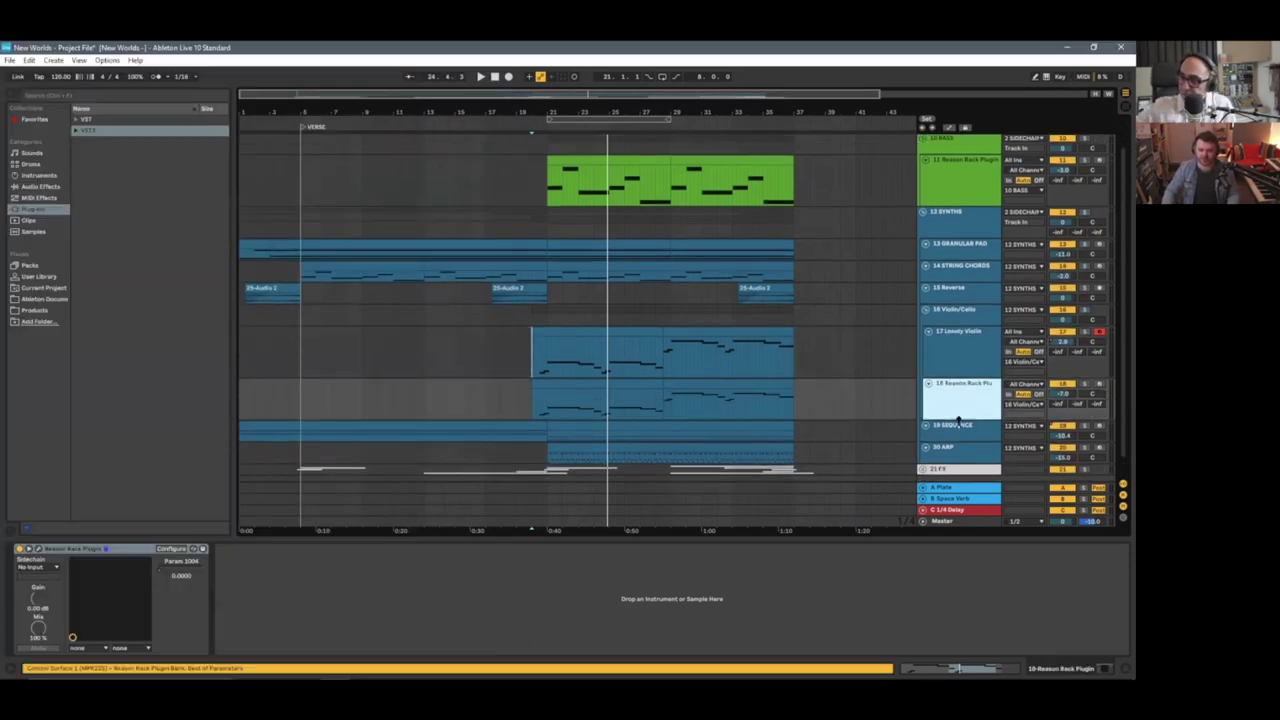
left_click(35, 549)
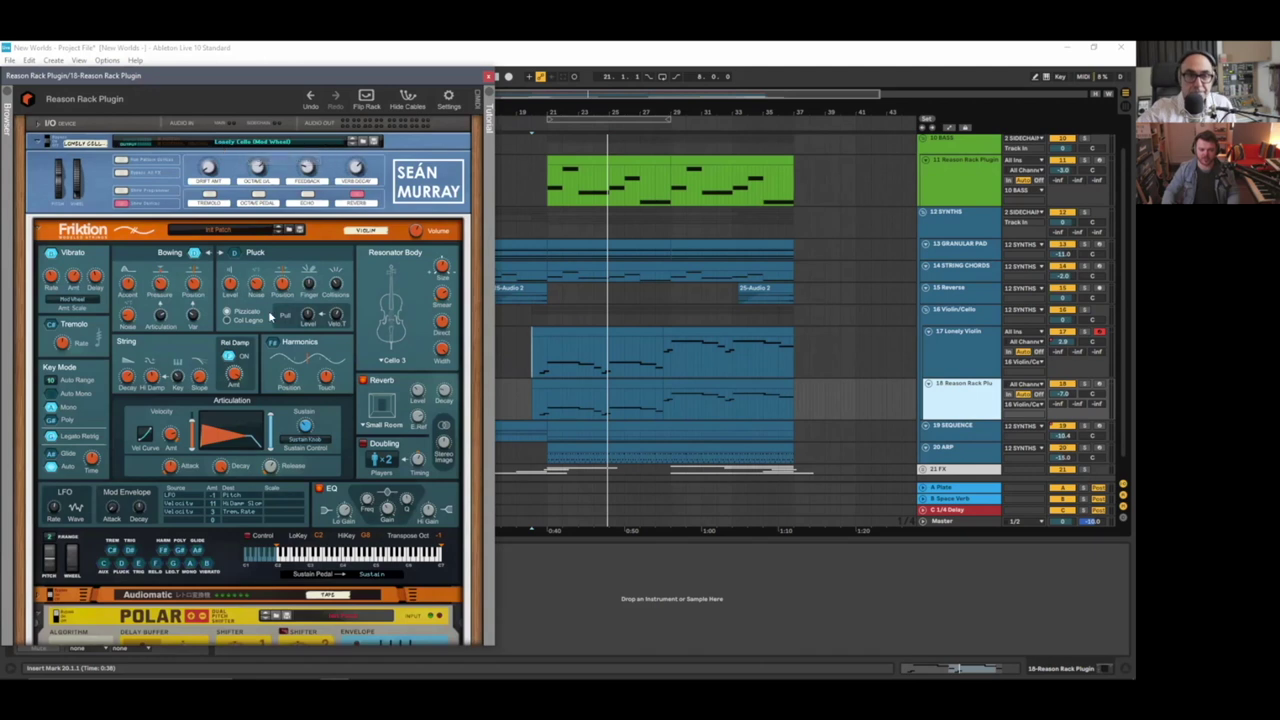
scroll(269, 316, "down", 15)
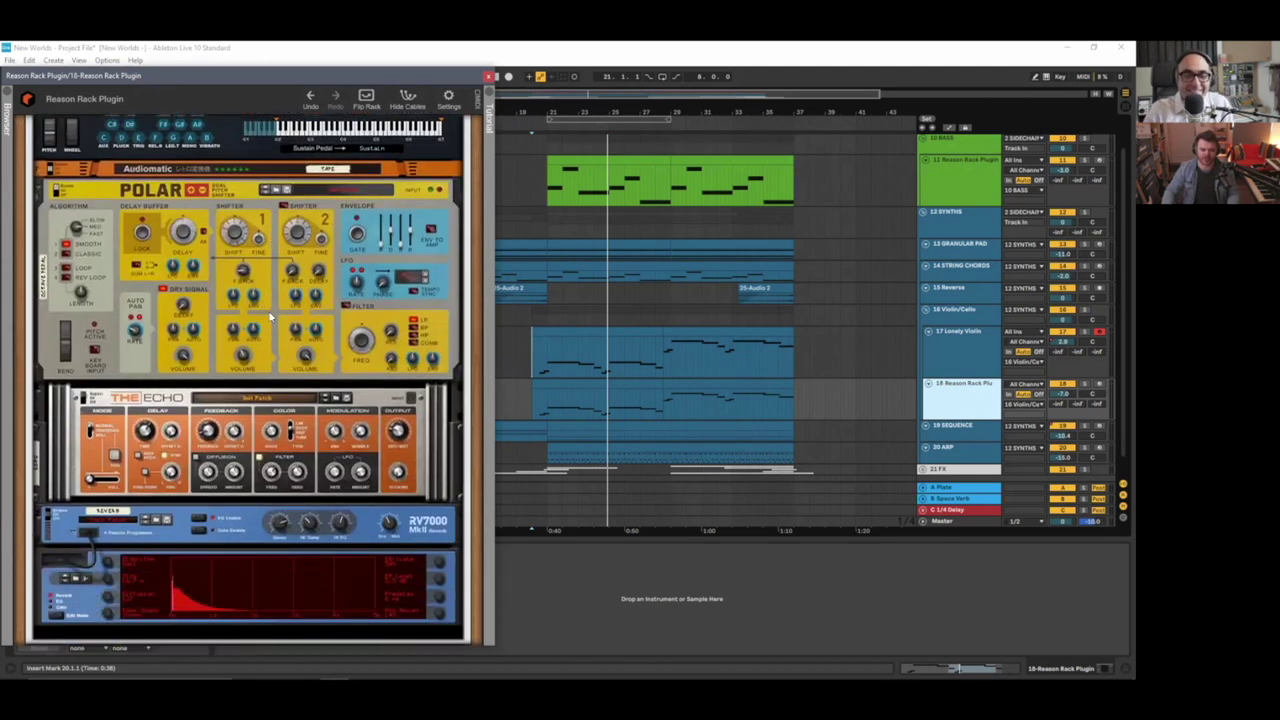
scroll(269, 316, "up", 10)
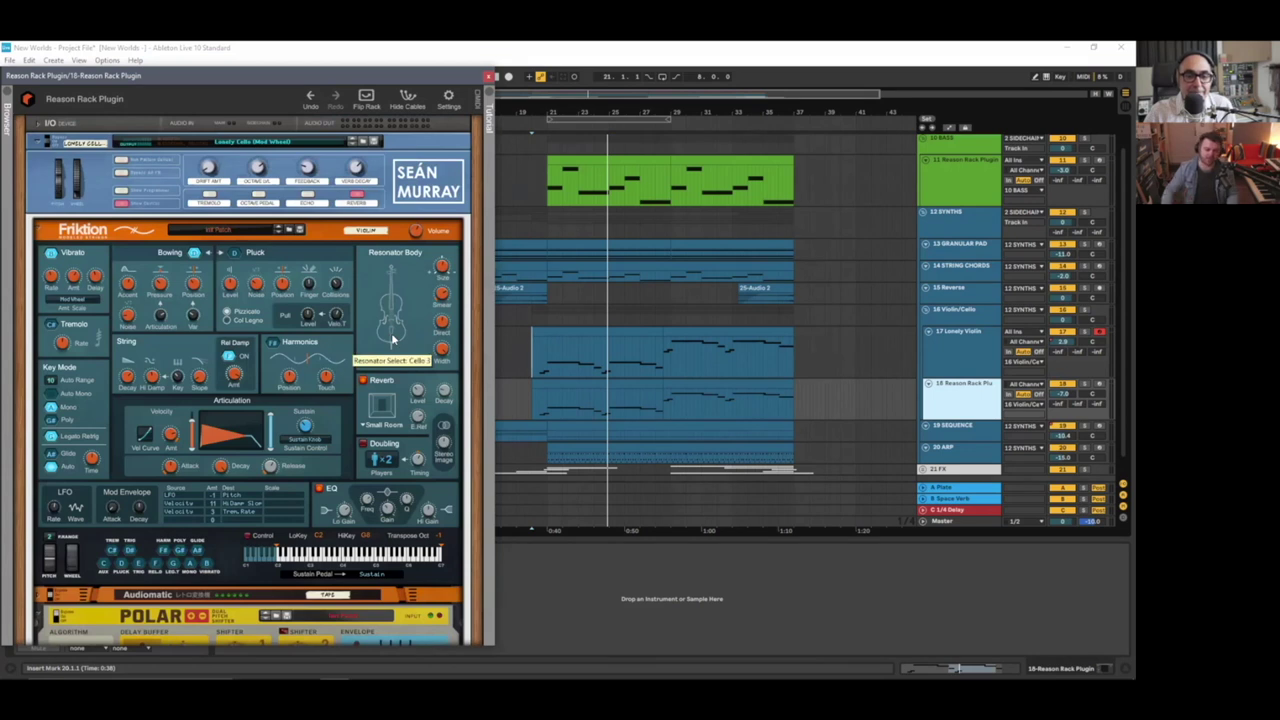
left_click(487, 77)
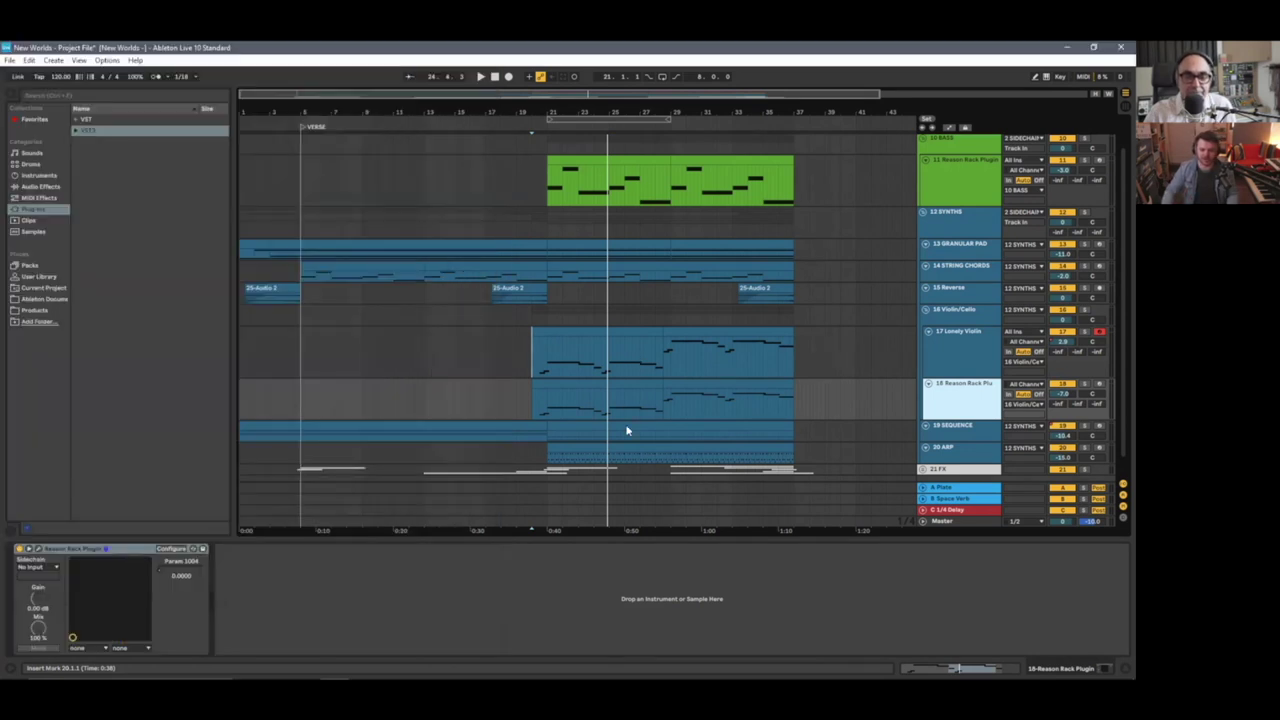
scroll(940, 365, "down", 1)
scroll(940, 370, "up", 1)
scroll(940, 370, "up", 1)
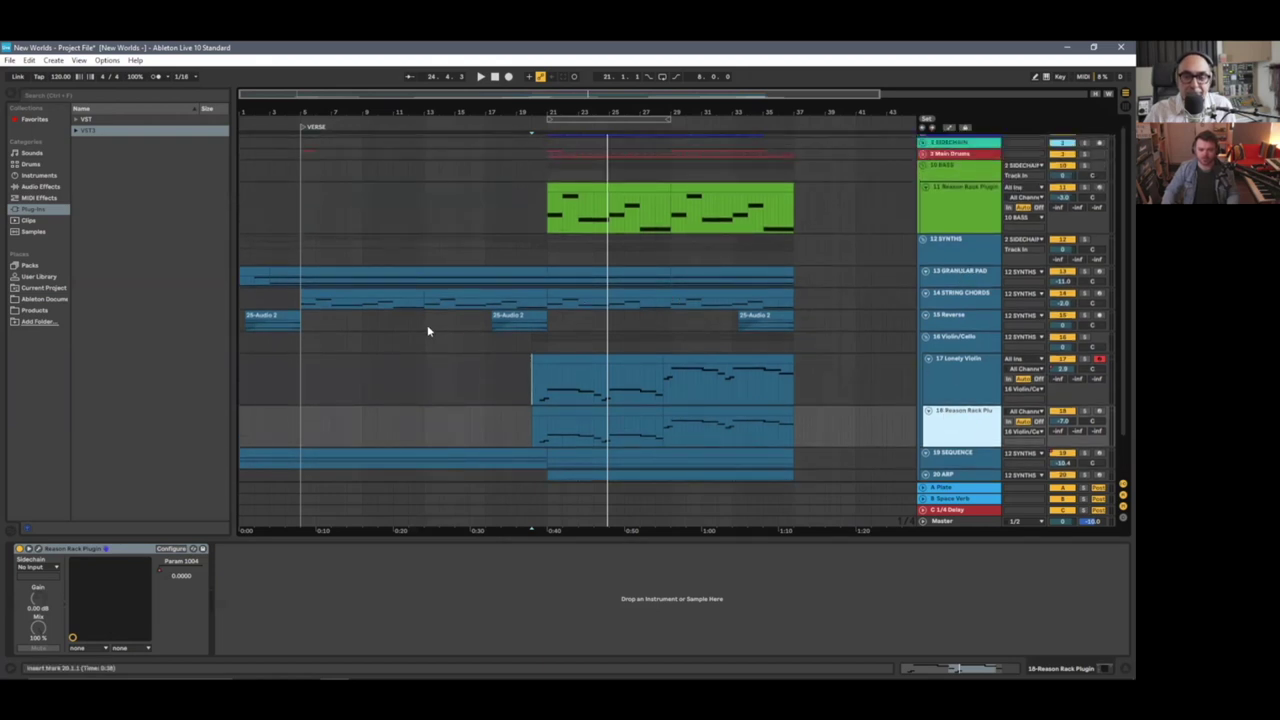
scroll(430, 330, "down", 2)
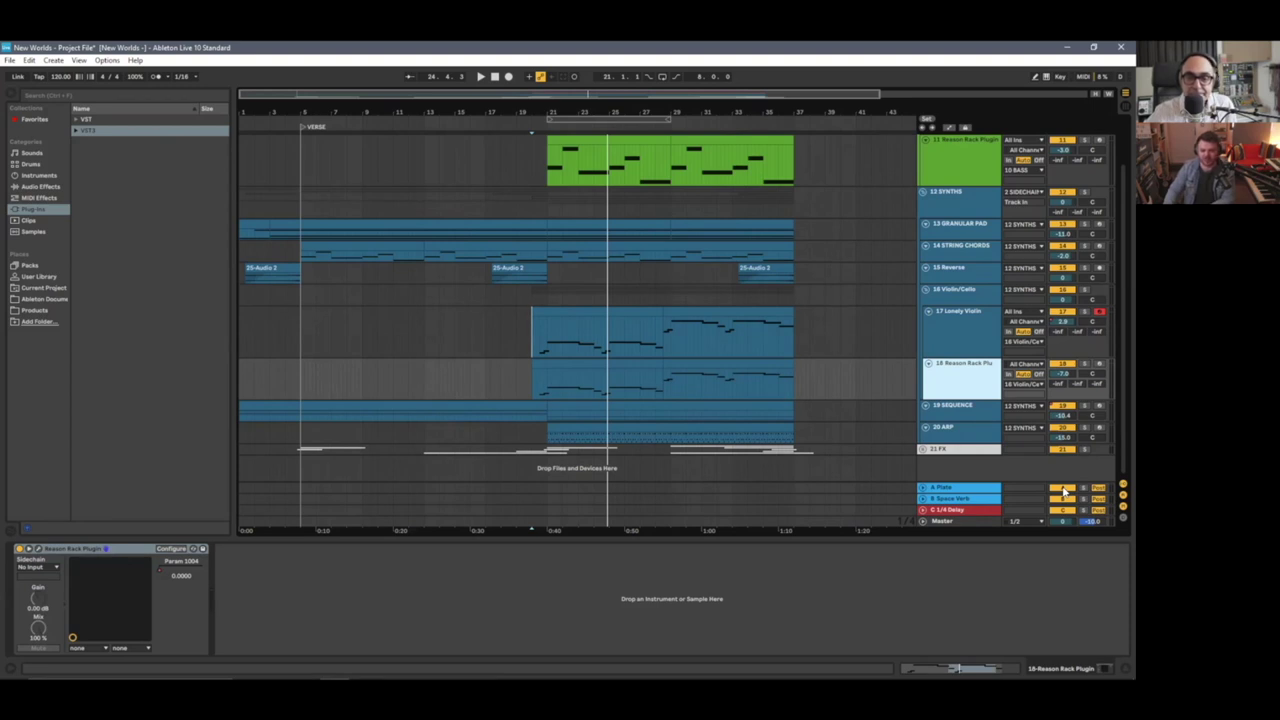
scroll(486, 143, "up", 3)
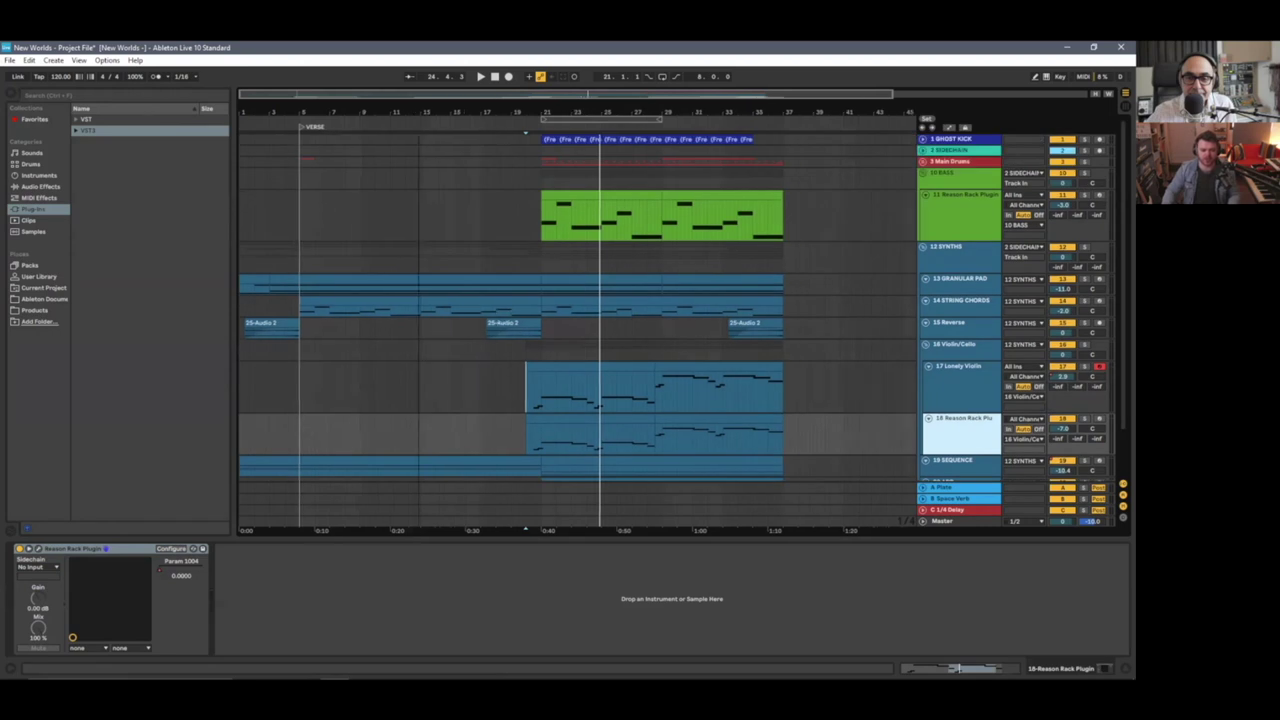
- Enlarge and solo the GRANULAR PAD track, and open its Reason rack
left_click(955, 288)
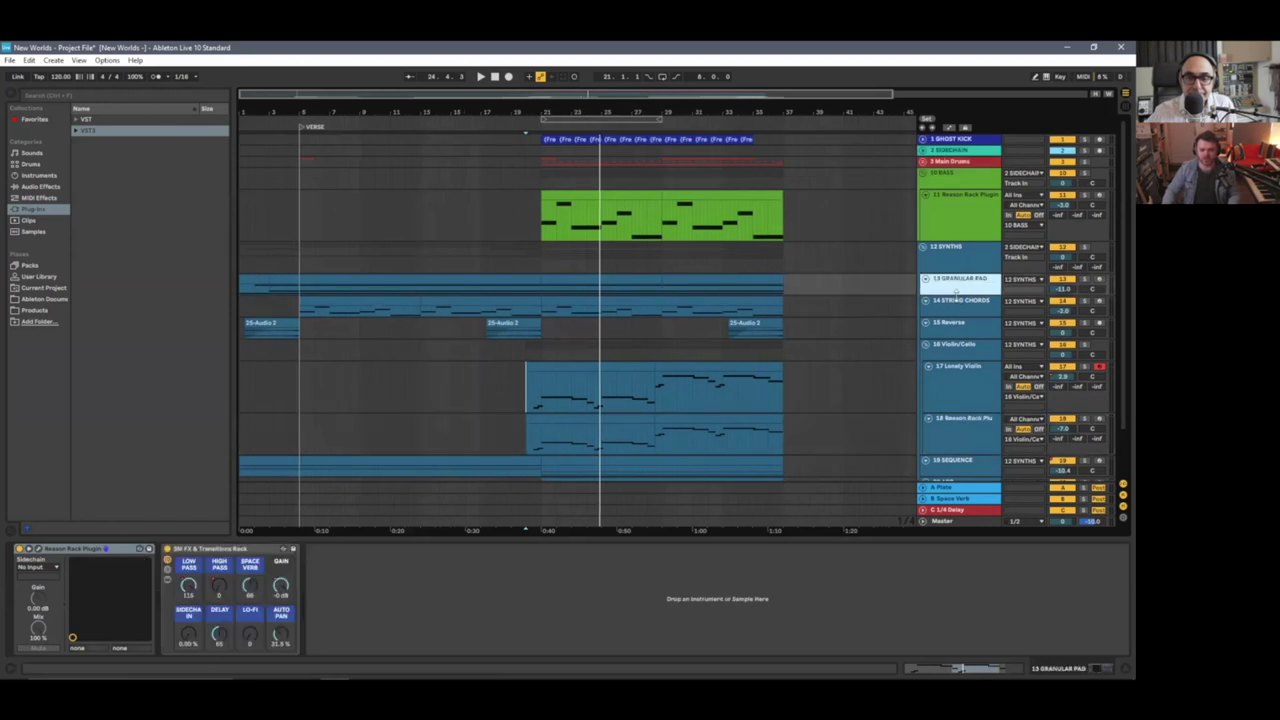
left_click_drag(957, 299, 957, 329)
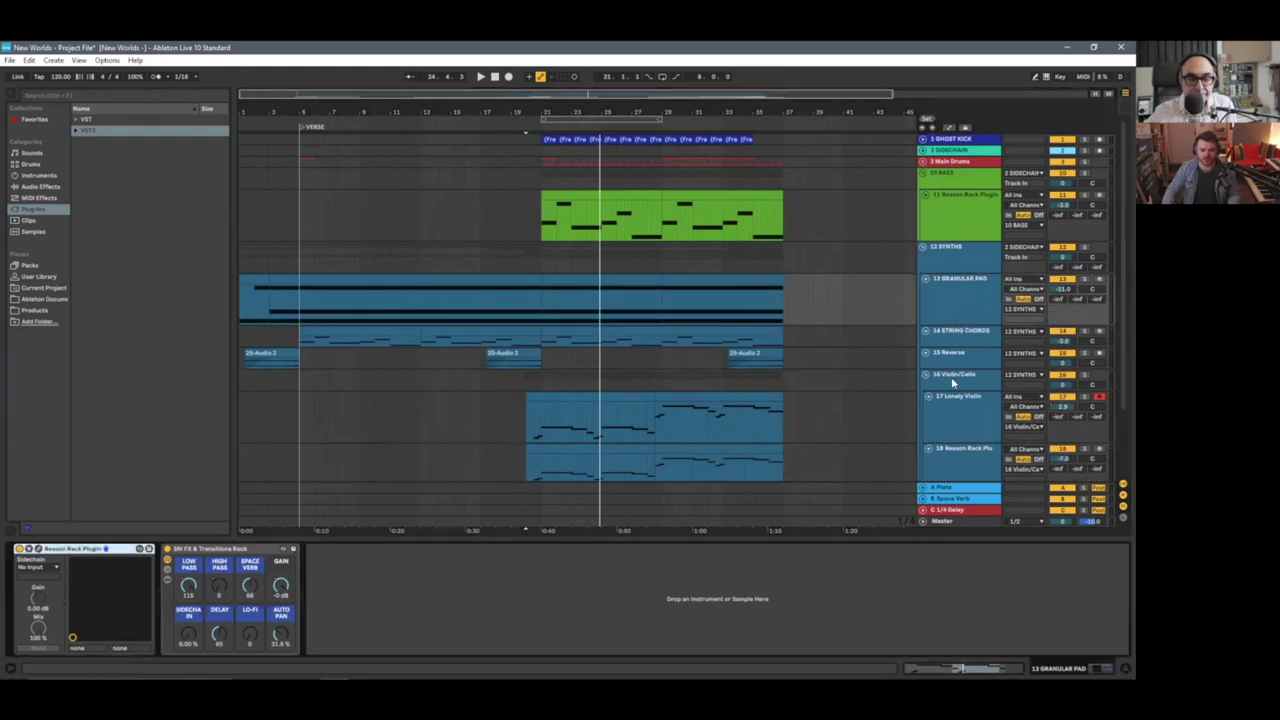
scroll(952, 381, "down", 3)
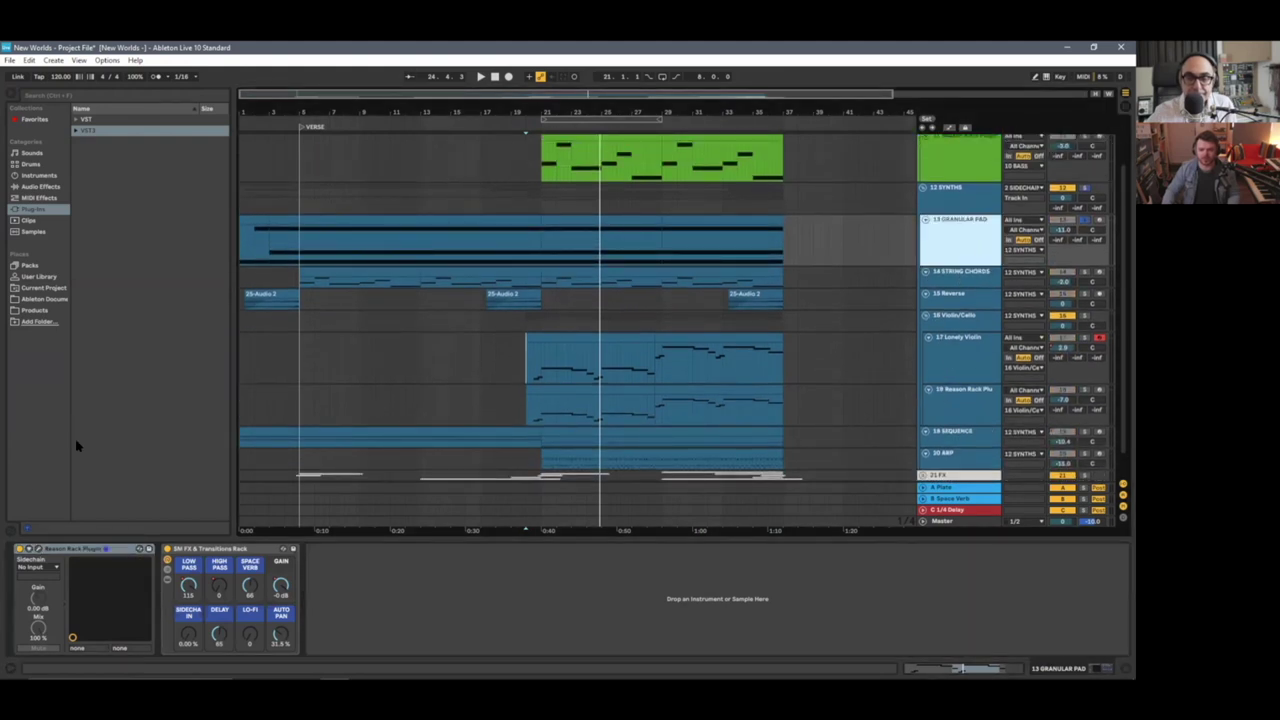
left_click(29, 549)
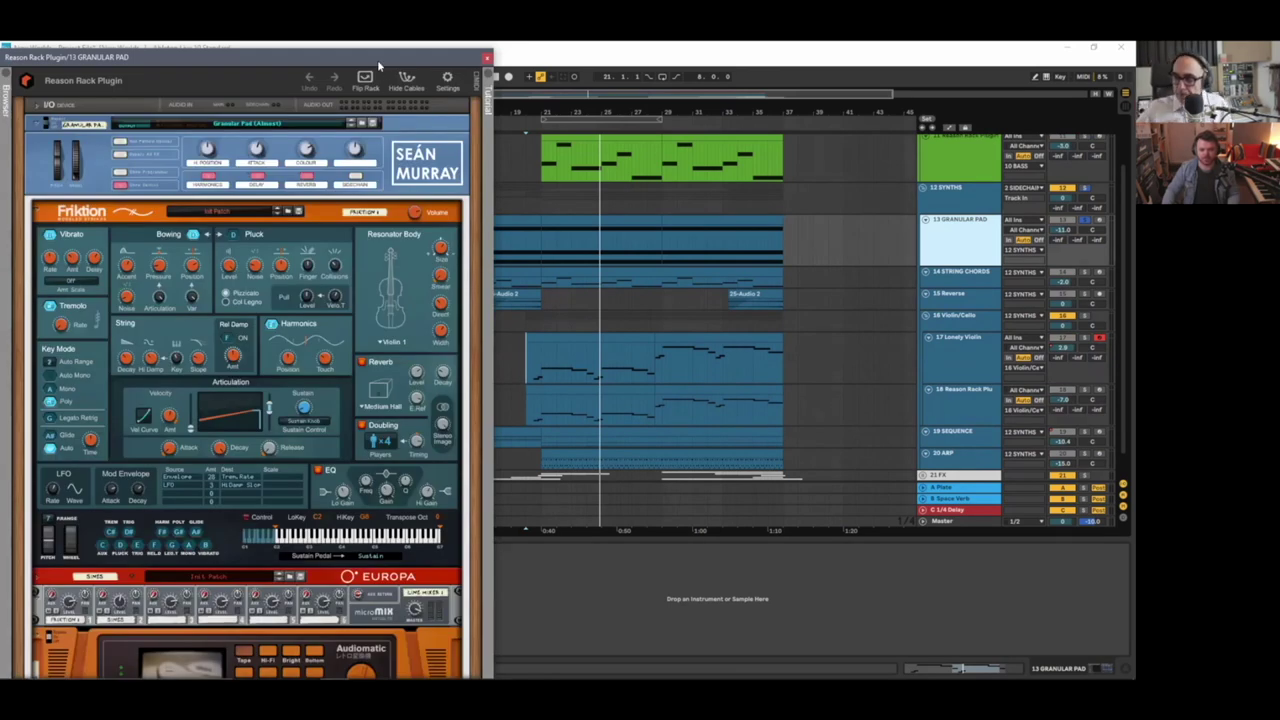
- Nudge the rack window aside, loop the eight arrangement bars starting at bar 21, and play the soloed GRANULAR PAD
left_click_drag(377, 59, 388, 57)
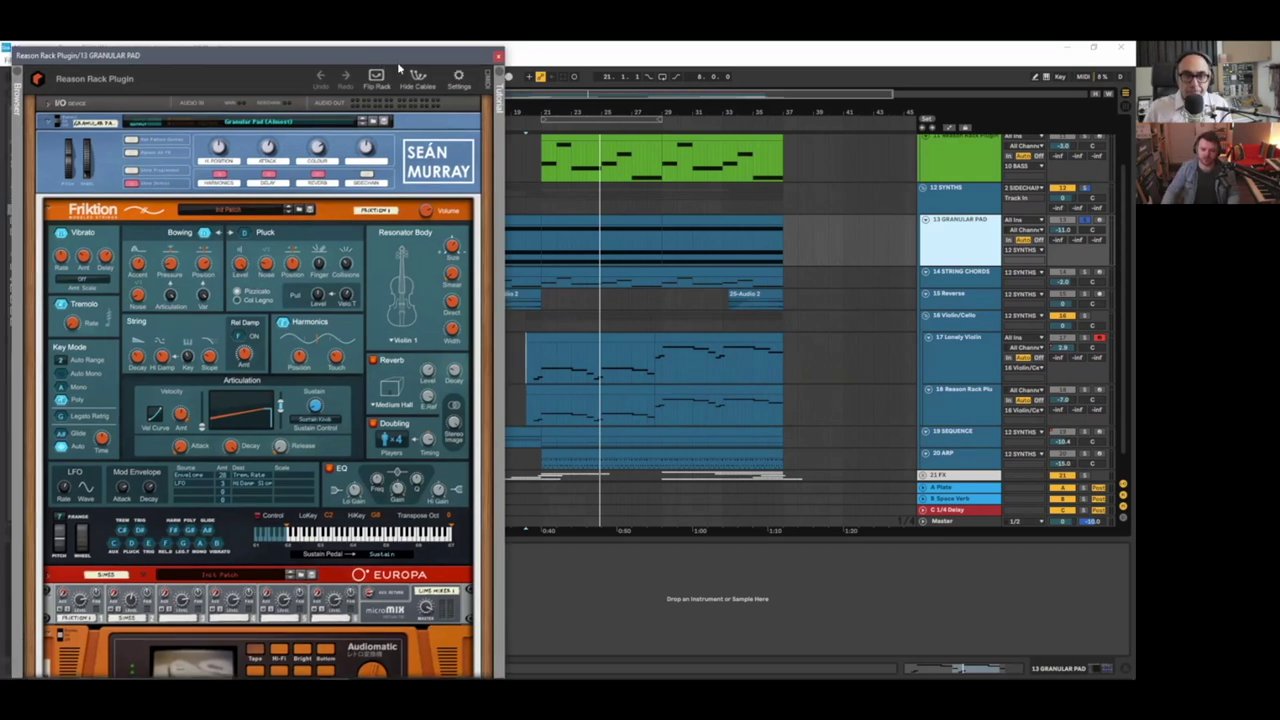
left_click_drag(630, 106, 628, 123)
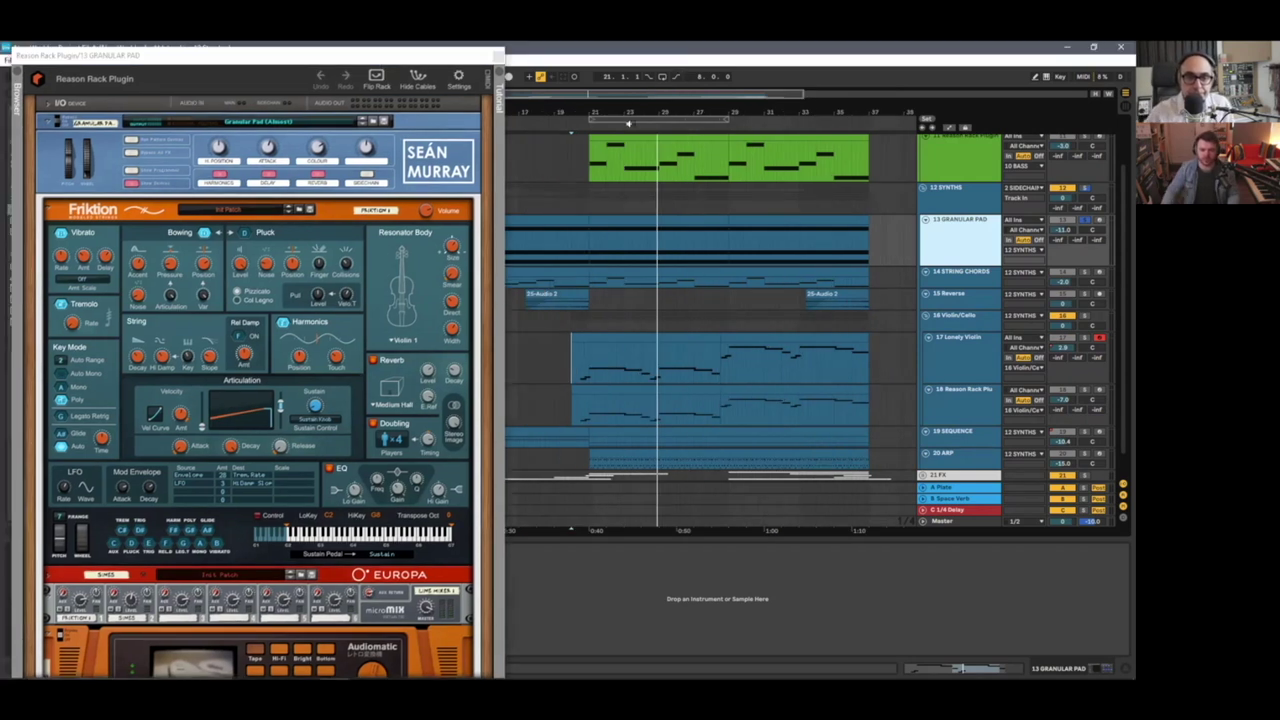
left_click(628, 123)
left_click(662, 76)
key("space")
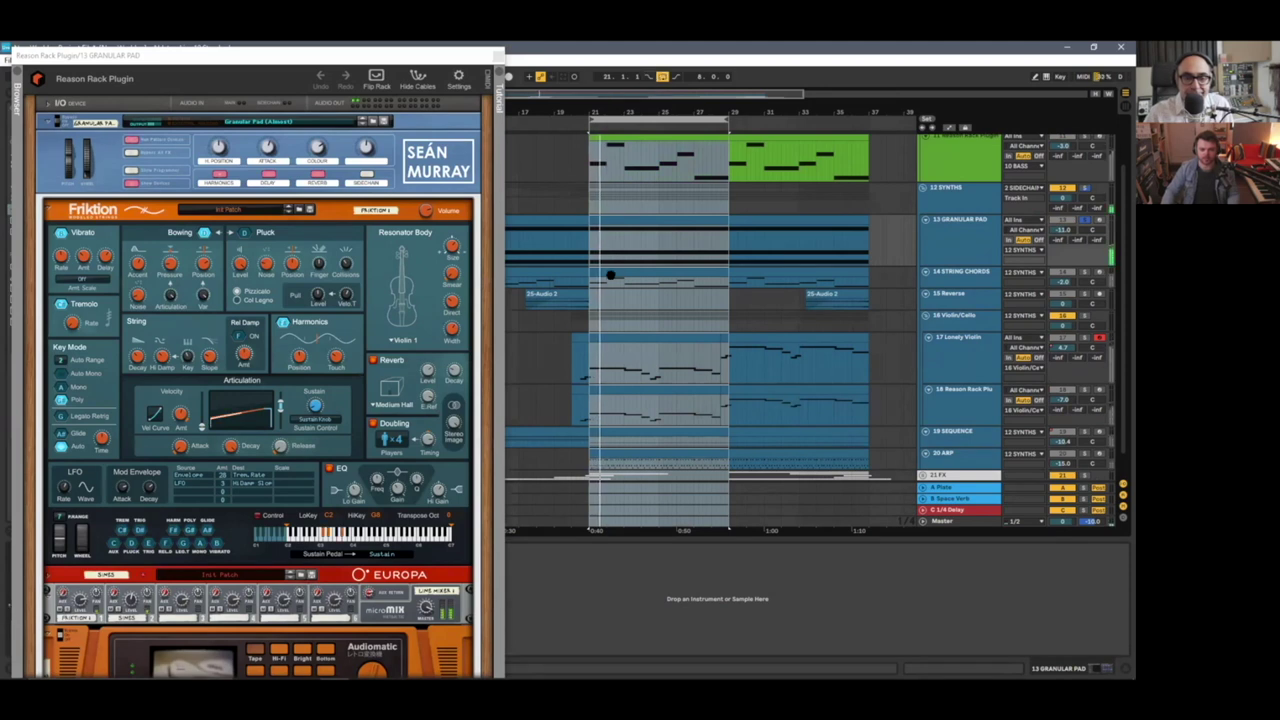
- Look through the Granular Pad rack from Friktion down past Europa, the Audiomatics, The Echo, RV7000, Channel EQ and Sweeper during playback
left_click(365, 297)
scroll(365, 297, "down", 2)
scroll(365, 297, "down", 8)
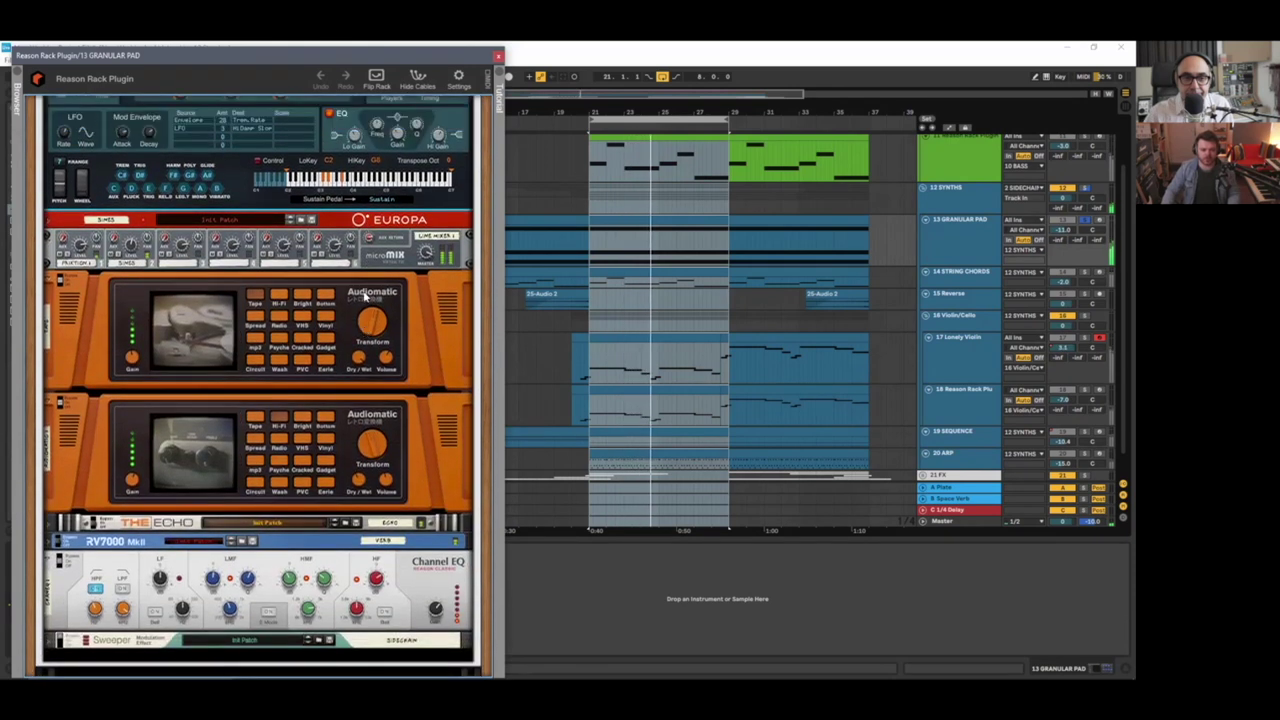
scroll(365, 297, "up", 10)
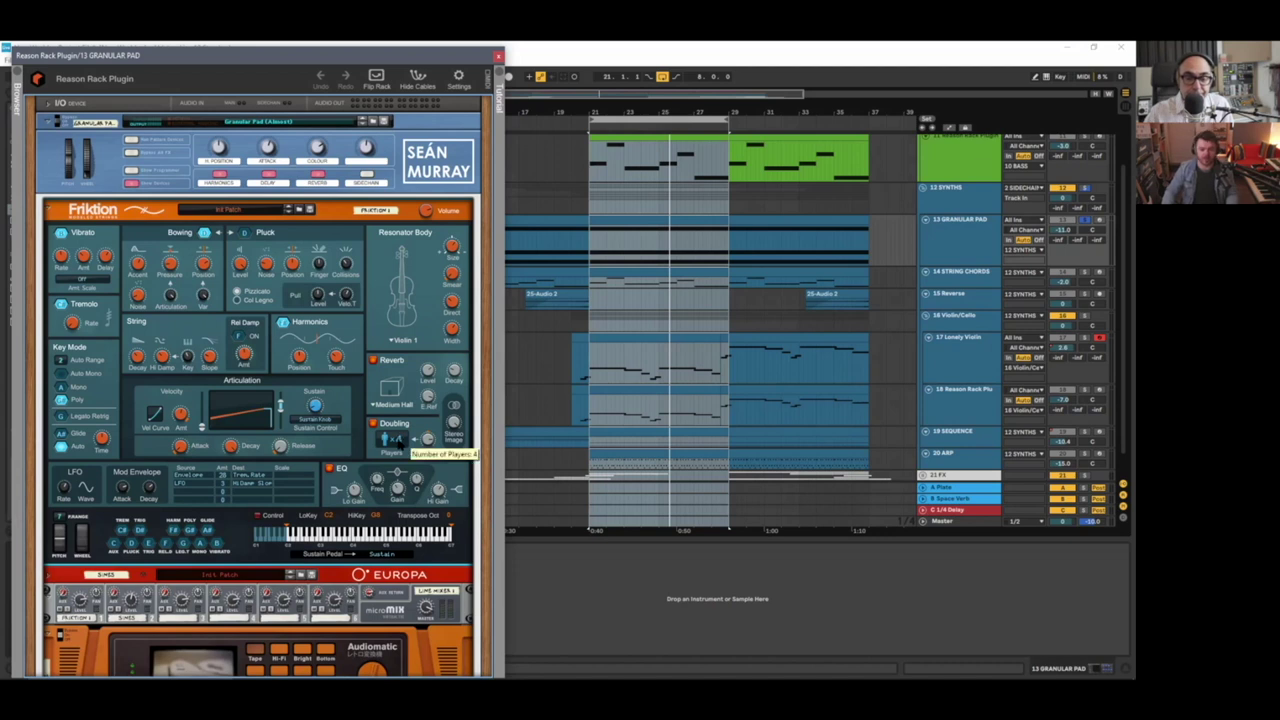
- Solo the Friktion channel in the rack's micromix mixer, turn off Friktion's Doubling, and play the loop
scroll(255, 476, "down", 2)
scroll(255, 476, "down", 10)
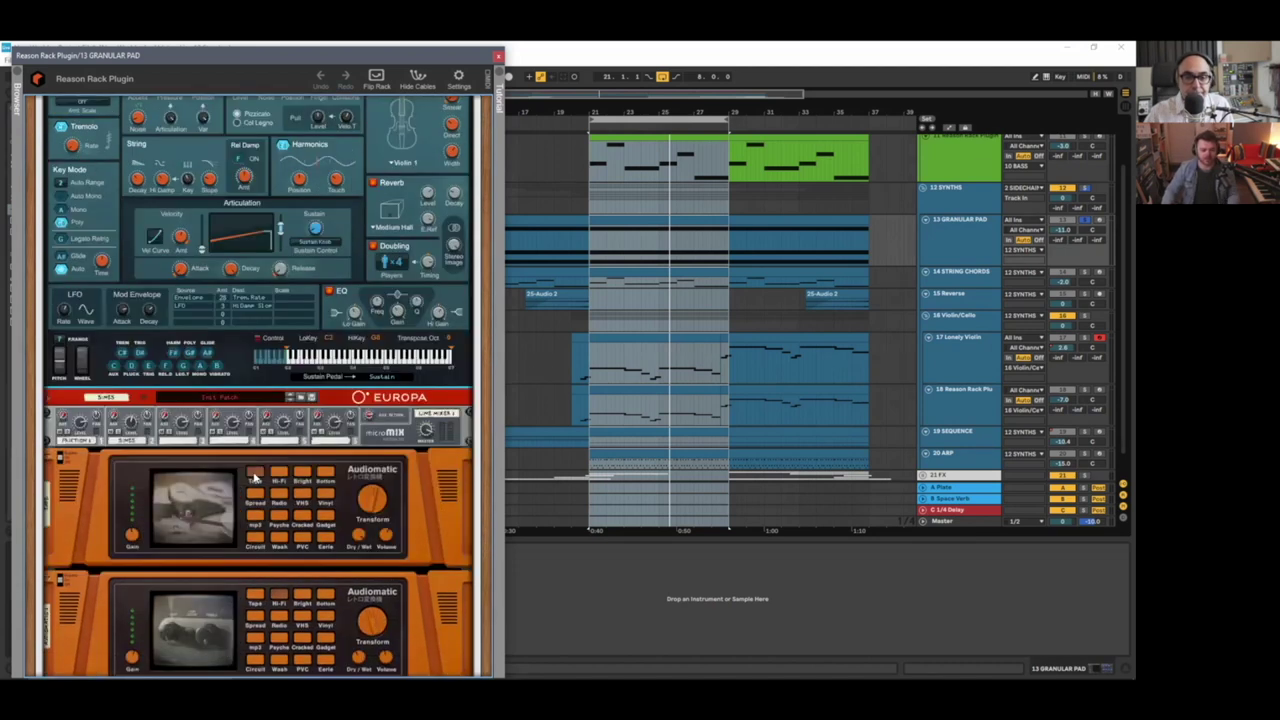
scroll(245, 455, "up", 9)
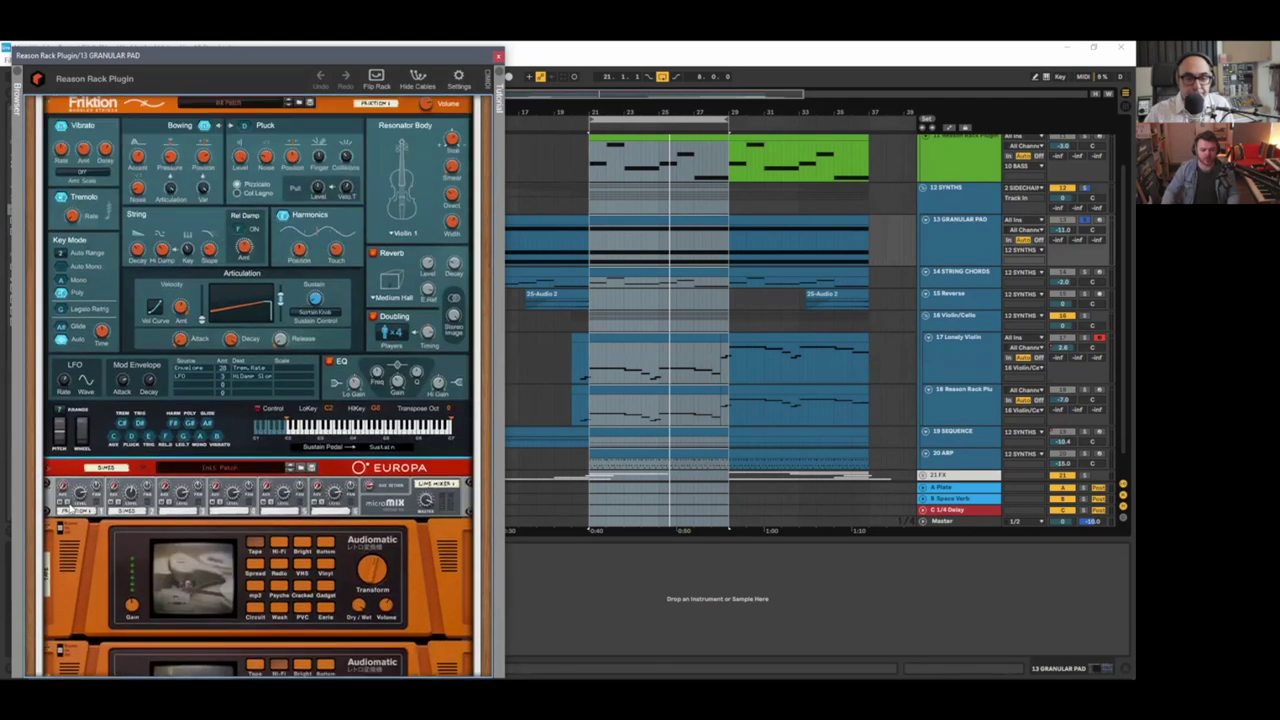
scroll(417, 447, "up", 3)
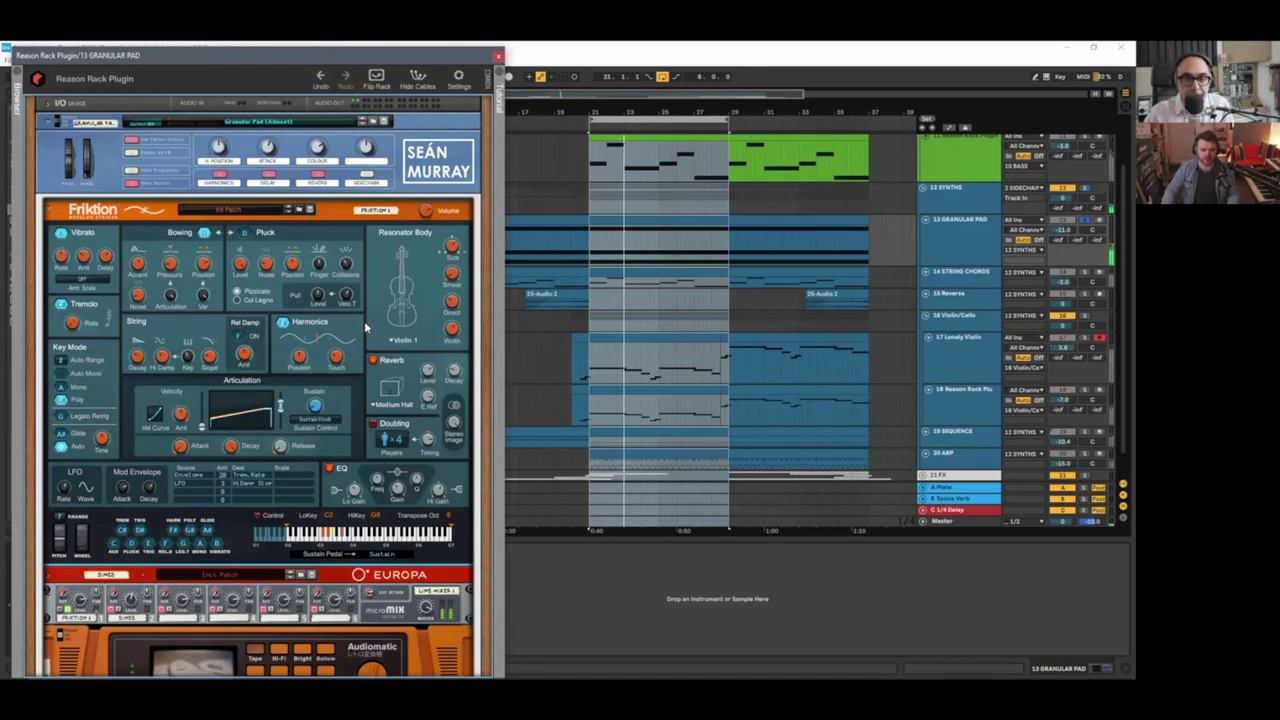
- Open the GRANULAR PAD clip's MIDI notes, widen the note view to show the long held chord, and return to the rack
double_click(658, 488)
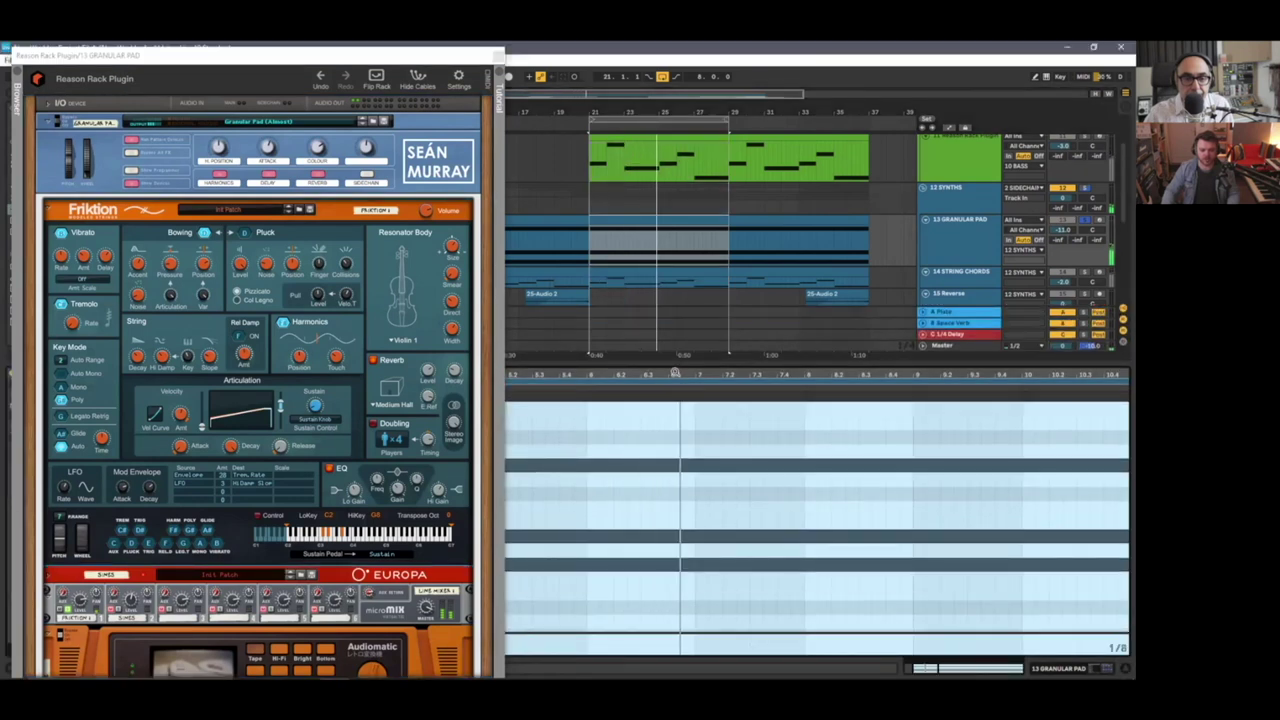
left_click_drag(675, 372, 352, 326)
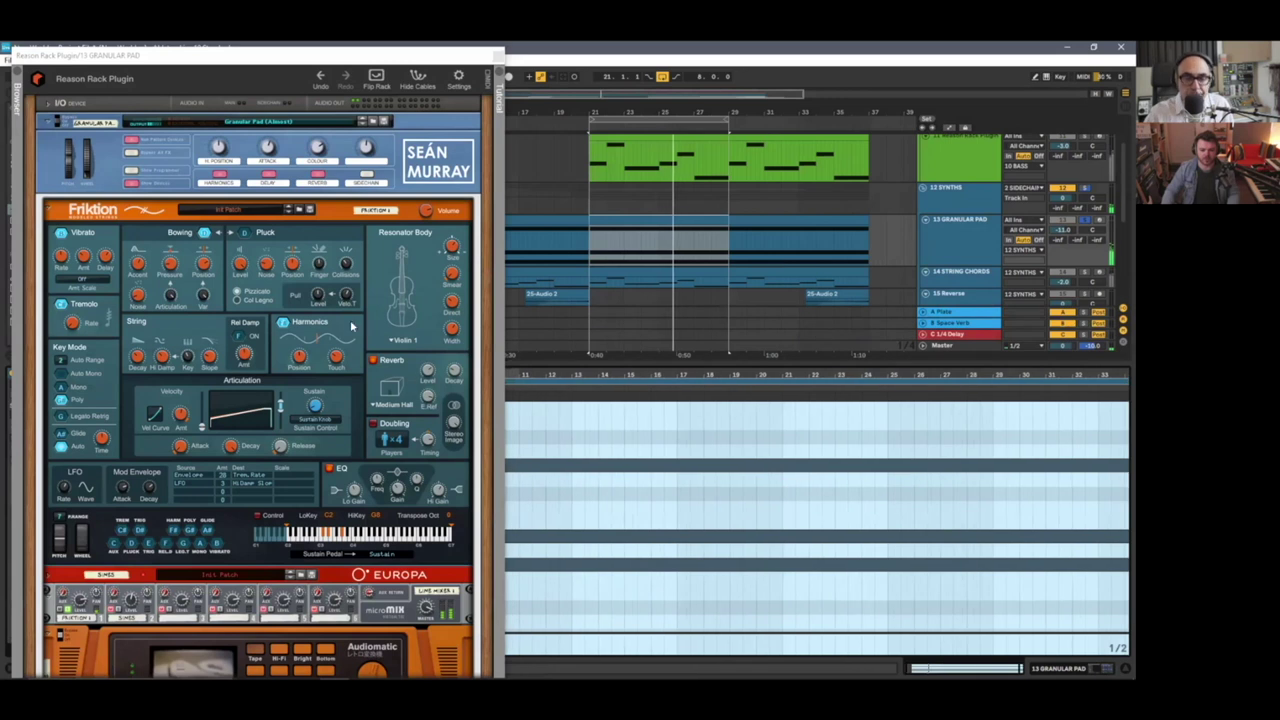
left_click(364, 322)
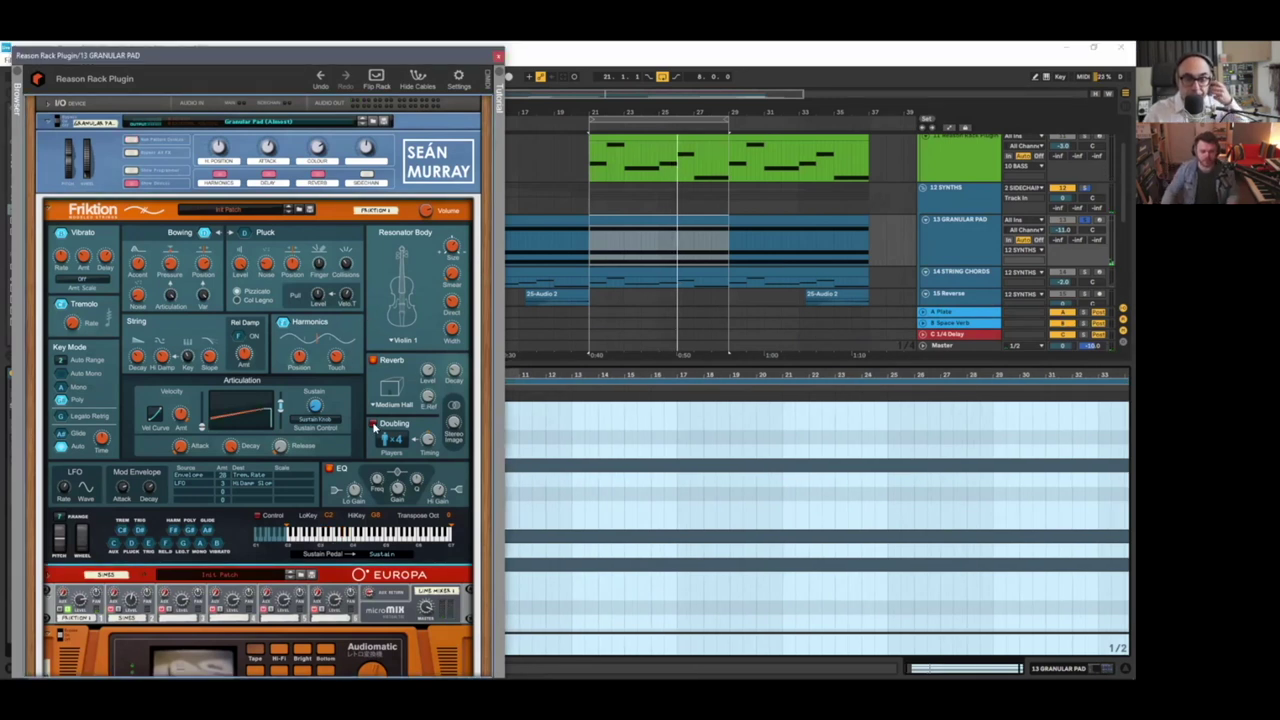
- Turn Friktion's Doubling back on with four players and check its Timing control during playback
mouse_move(428, 443)
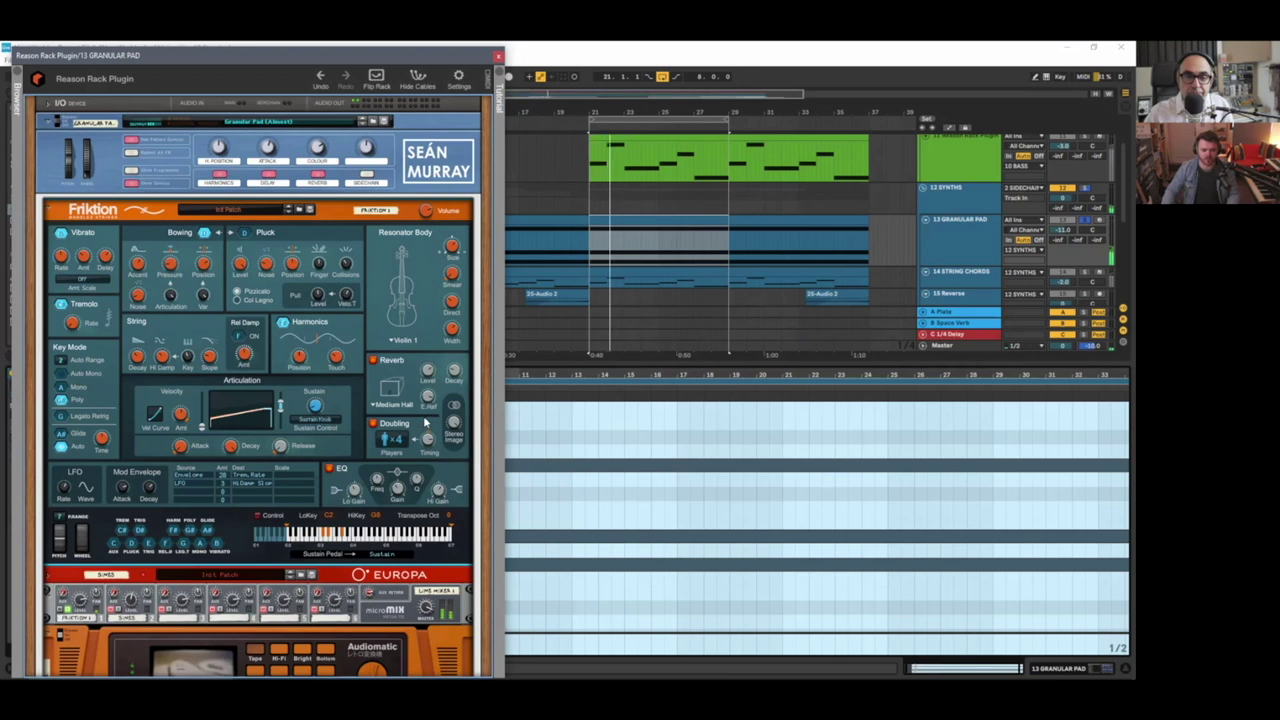
scroll(424, 425, "down", 2)
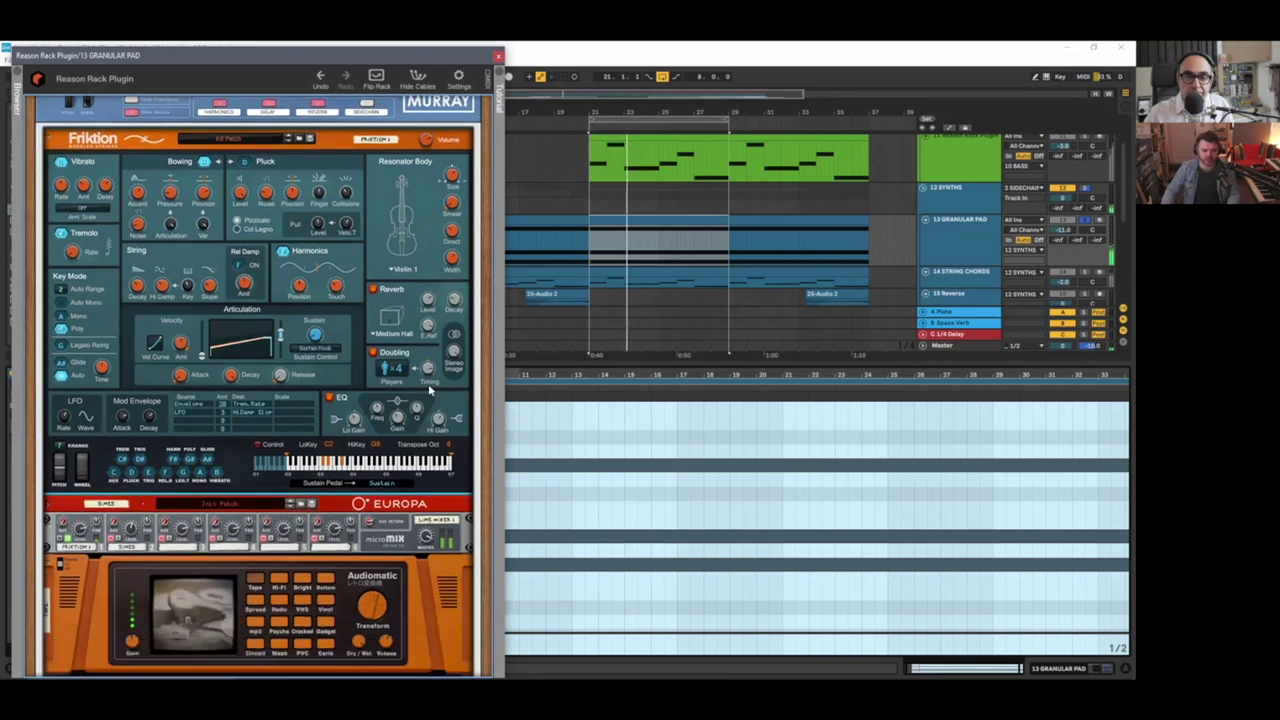
mouse_move(427, 369)
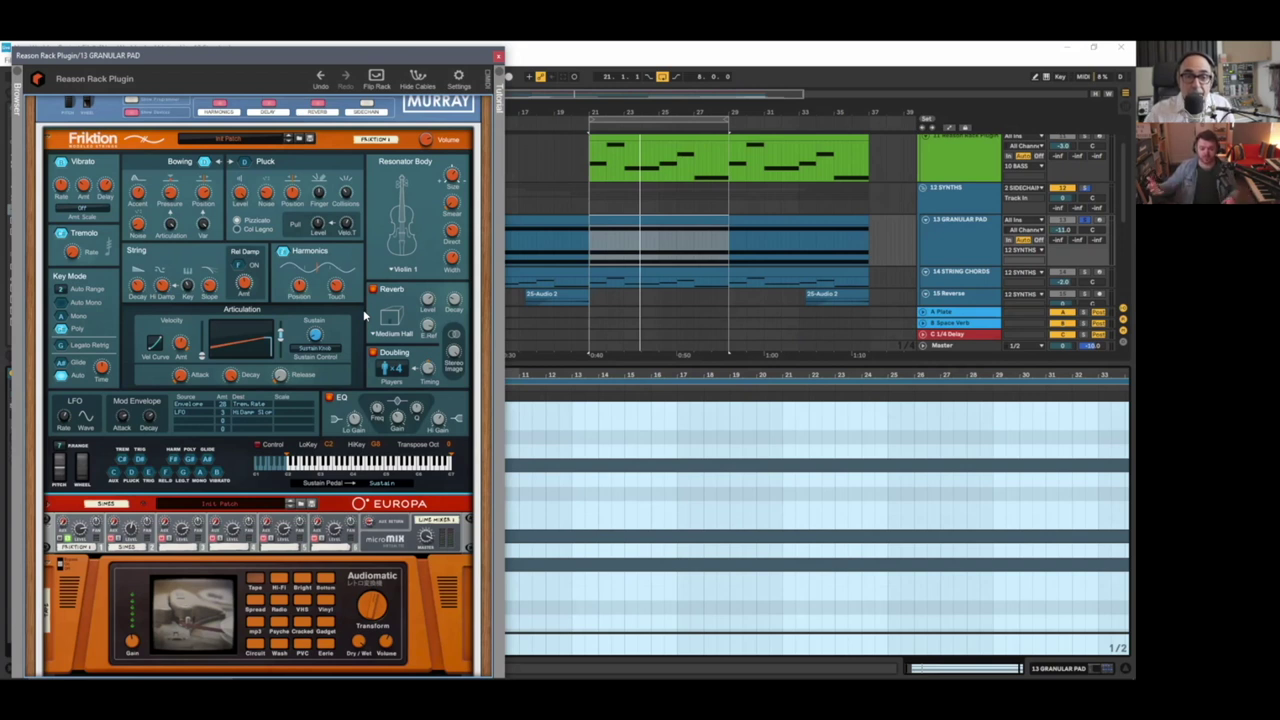
- Audition the pad with Friktion's Harmonics switched off, and turn Harmonics back on to compare the sound
scroll(284, 445, "up", 2)
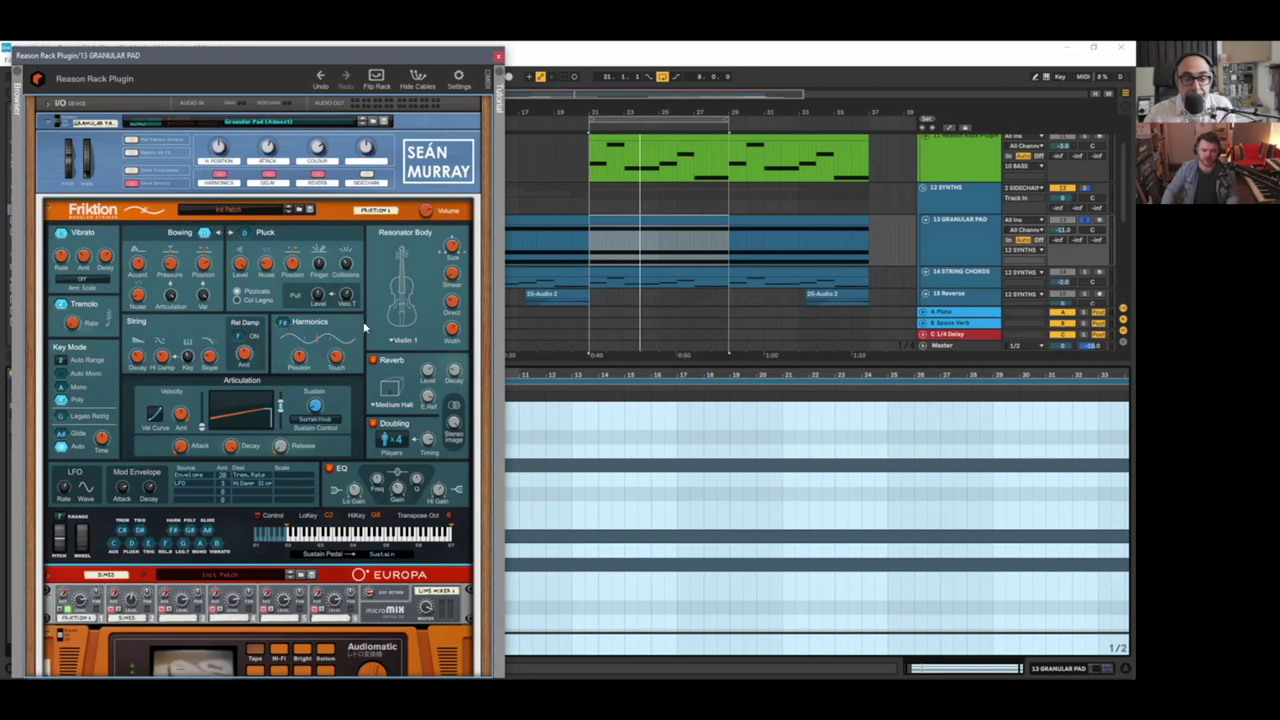
key("space")
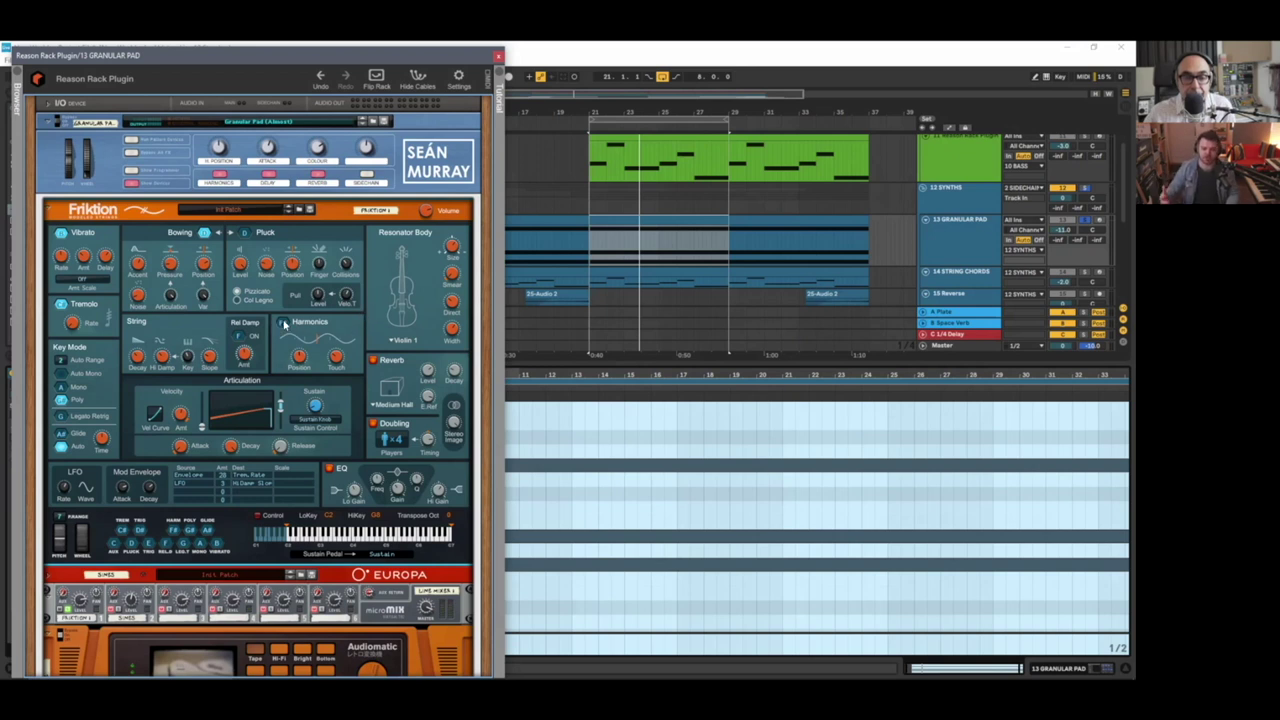
left_click(283, 323)
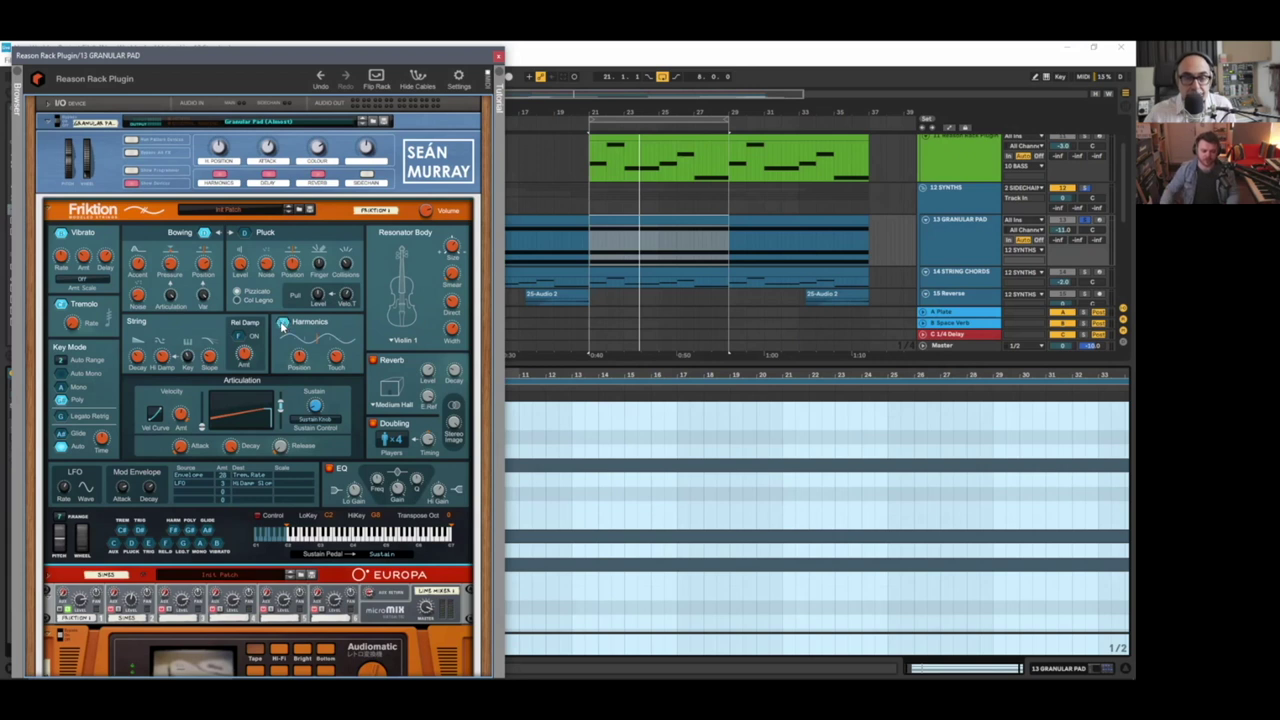
key("space")
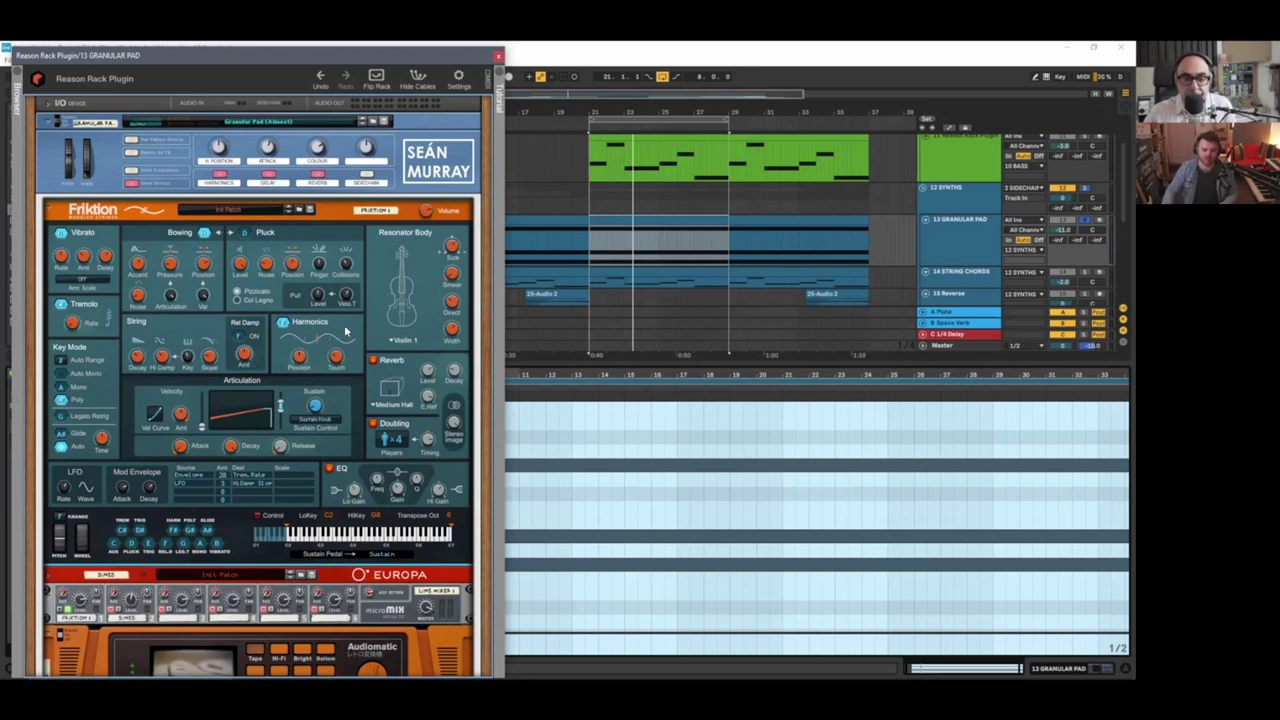
- Unfold the Europa synth below Friktion in the Granular Pad rack and view its full panel
scroll(309, 335, "down", 8)
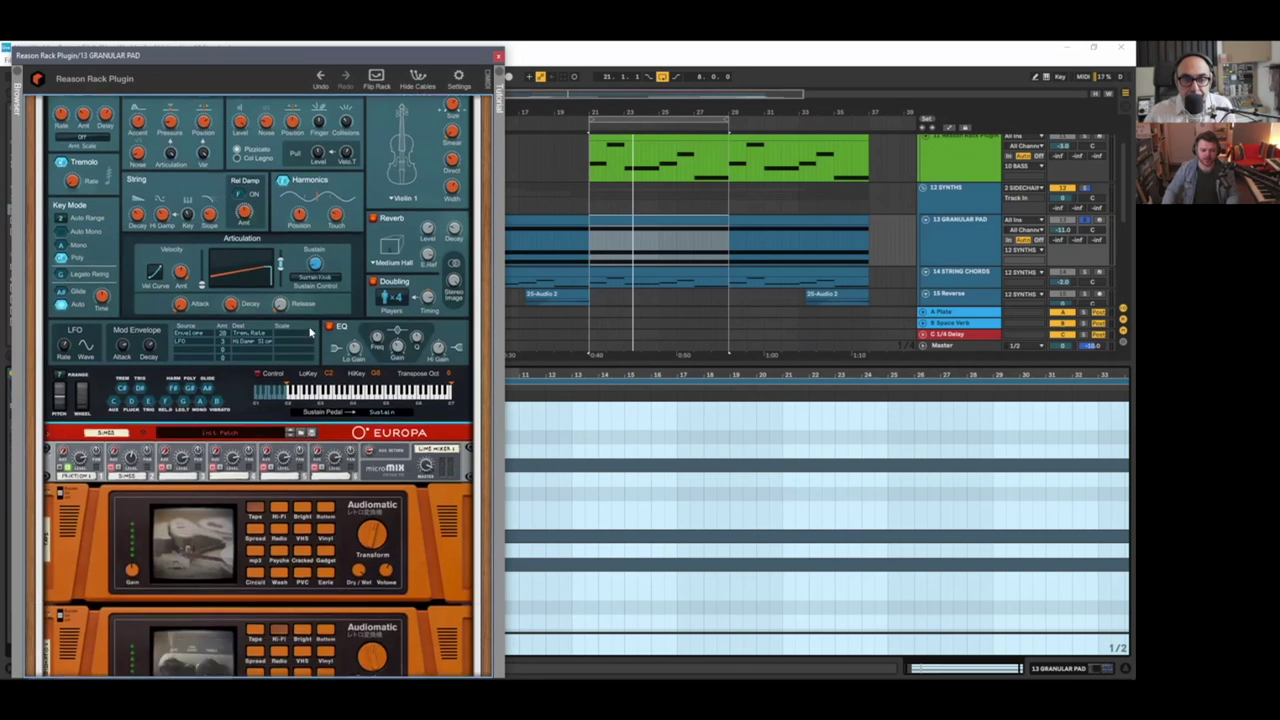
scroll(311, 331, "up", 8)
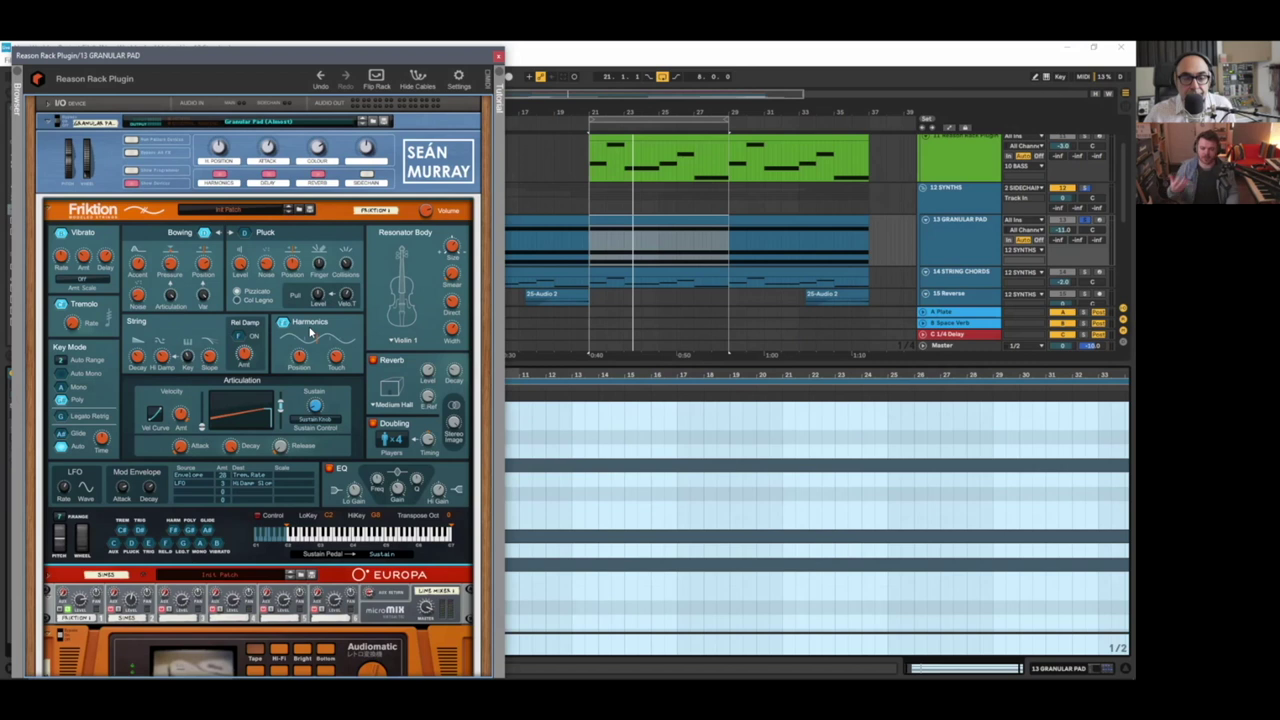
scroll(336, 377, "down", 4)
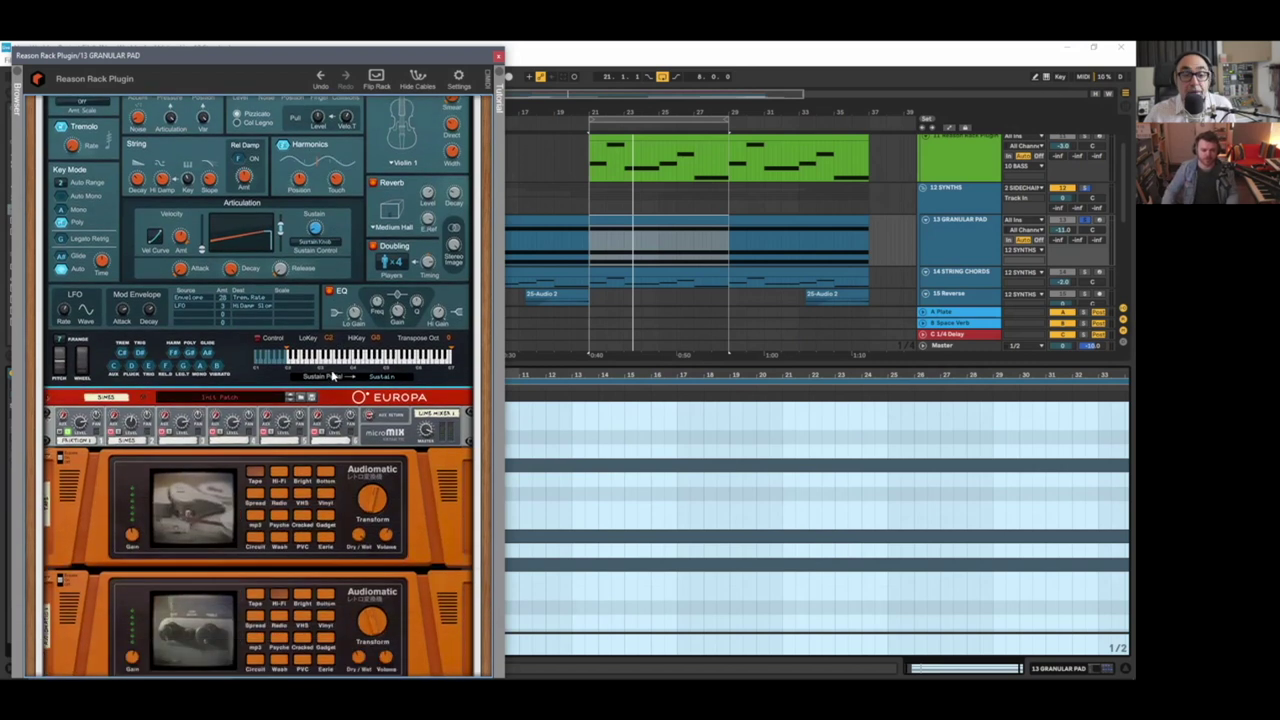
left_click(47, 398)
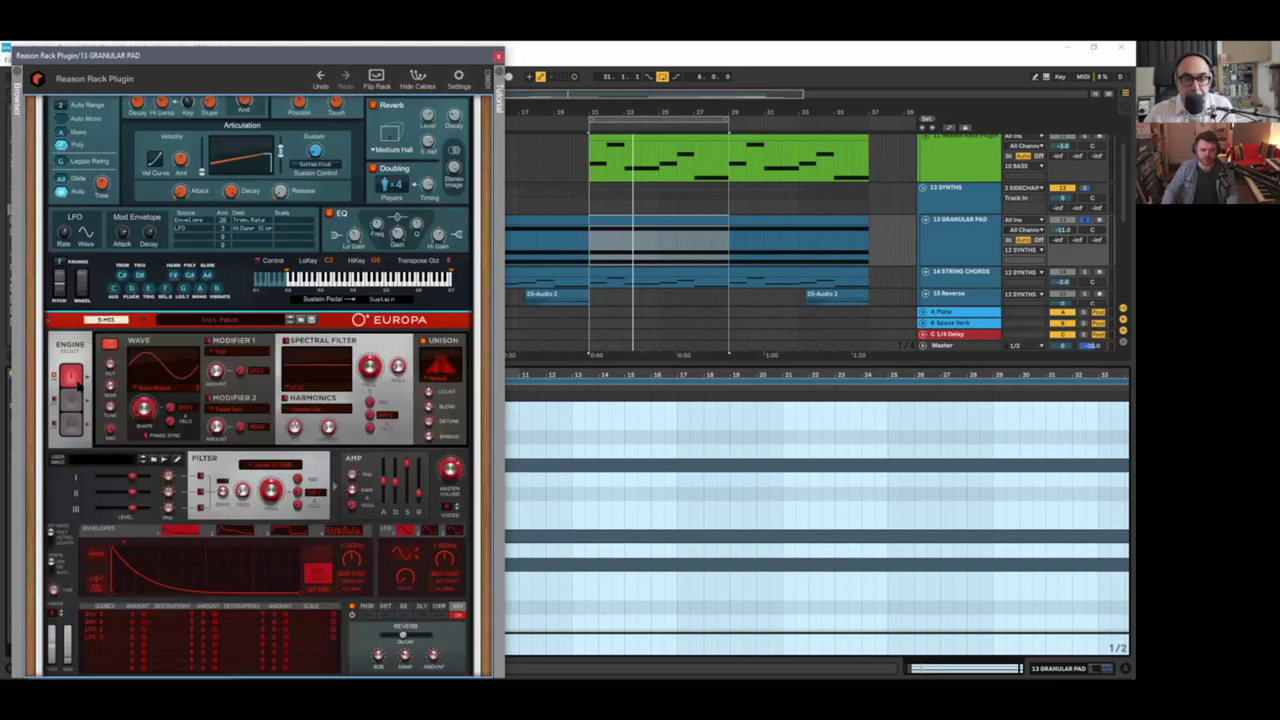
scroll(113, 433, "down", 4)
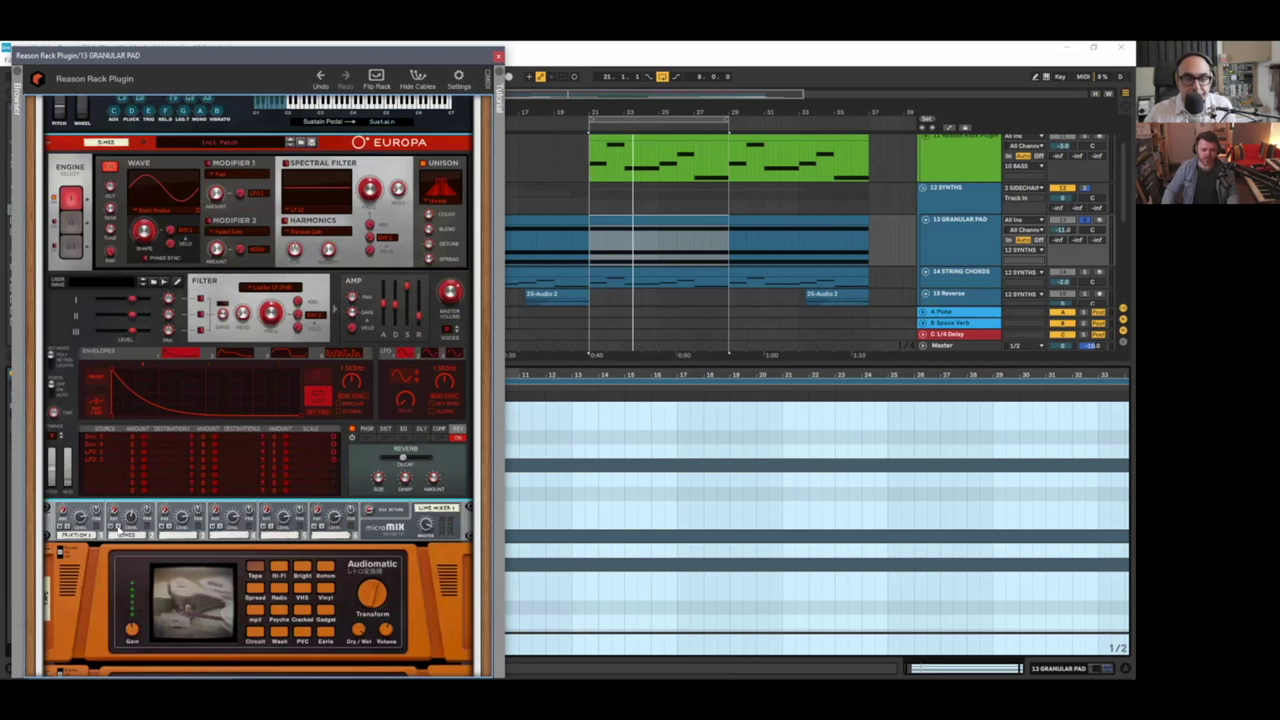
- Solo Europa's SINES channel in the micromix mixer, and check the amp attack and gain settings on Europa
scroll(119, 524, "up", 9)
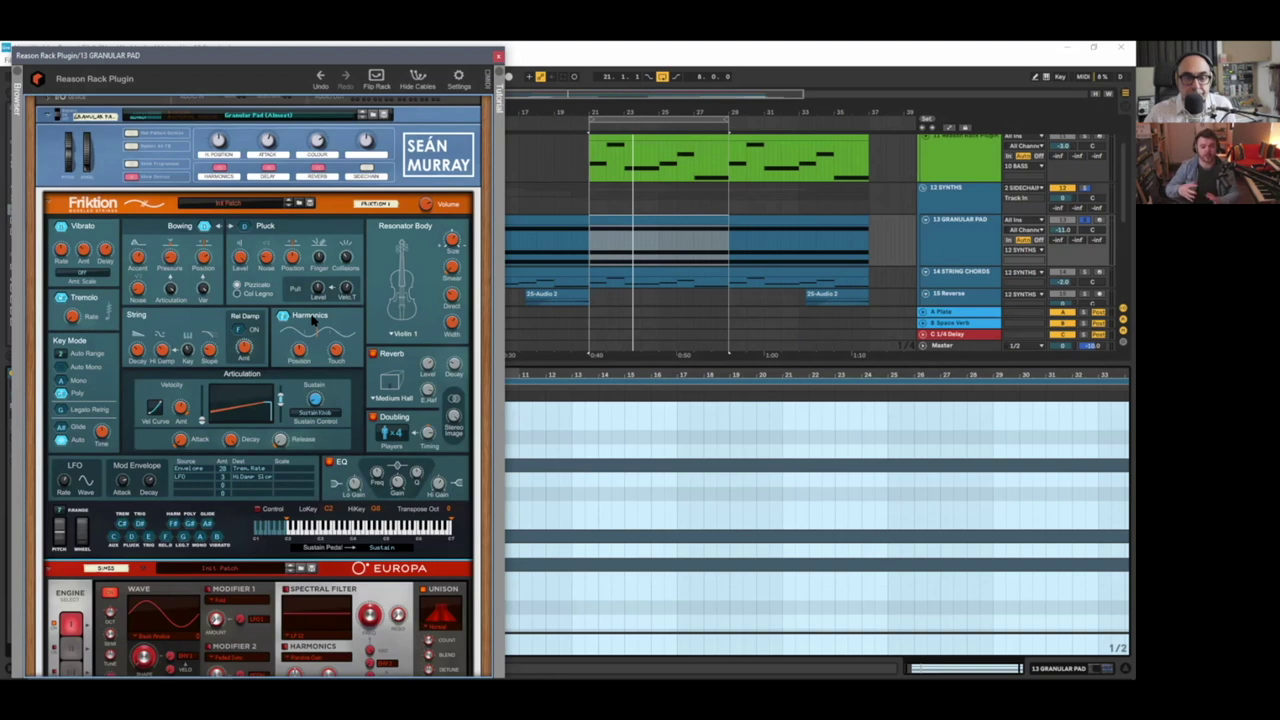
scroll(283, 484, "down", 2)
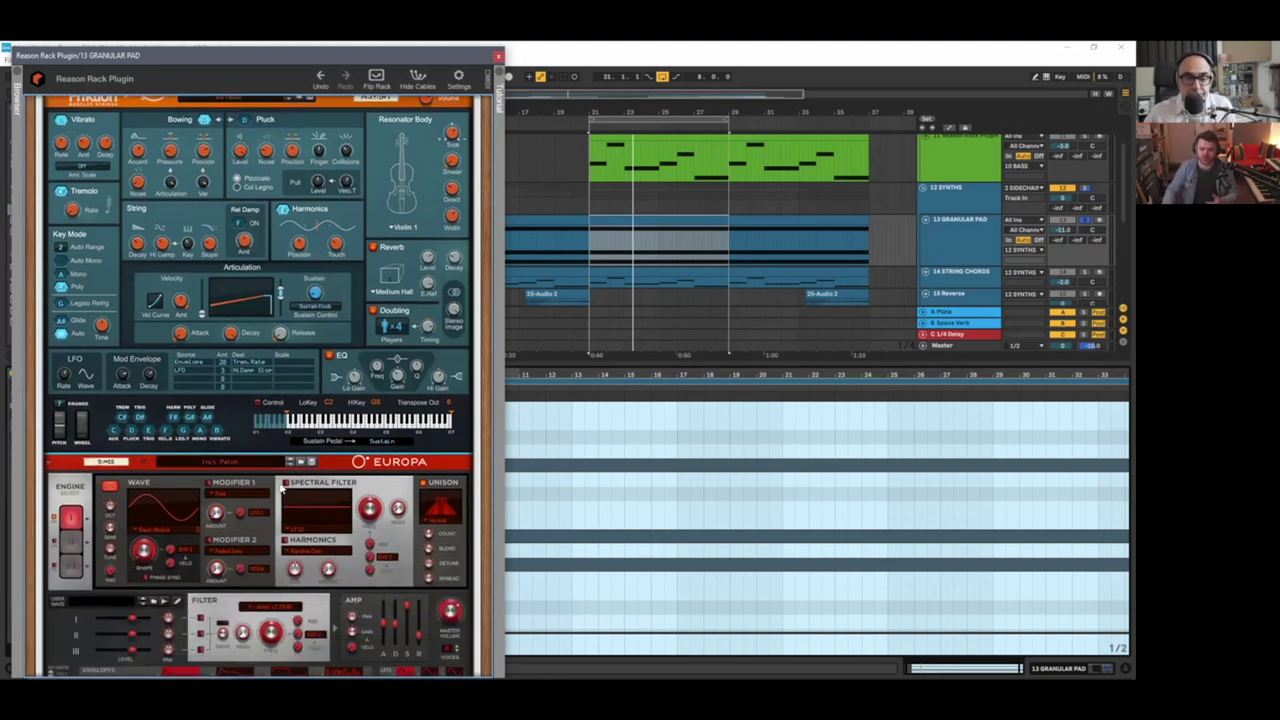
scroll(280, 487, "down", 5)
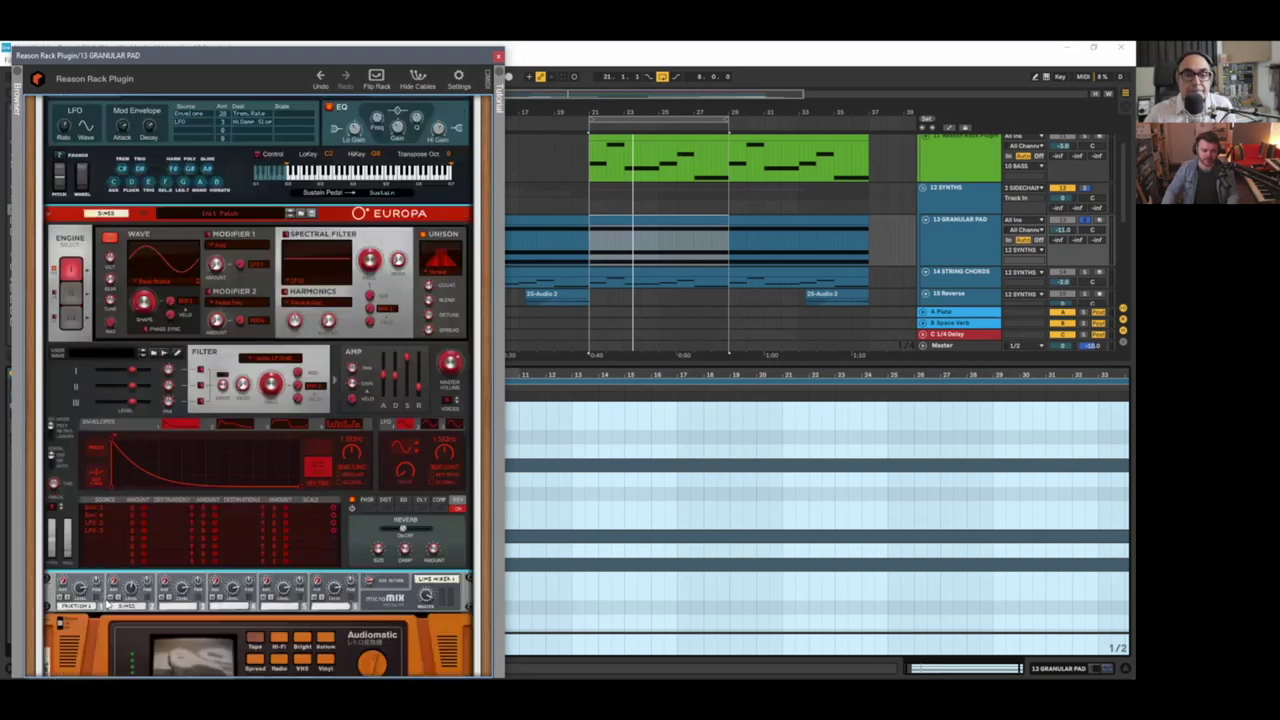
left_click(108, 603)
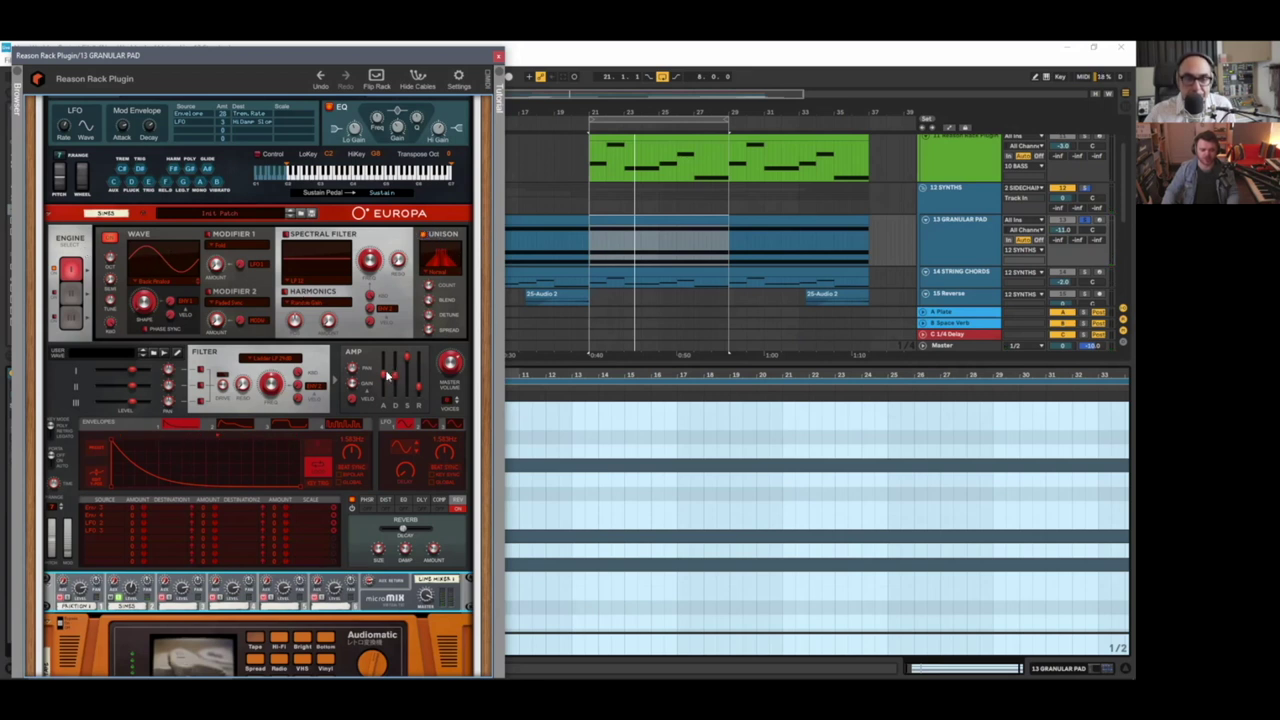
mouse_move(388, 392)
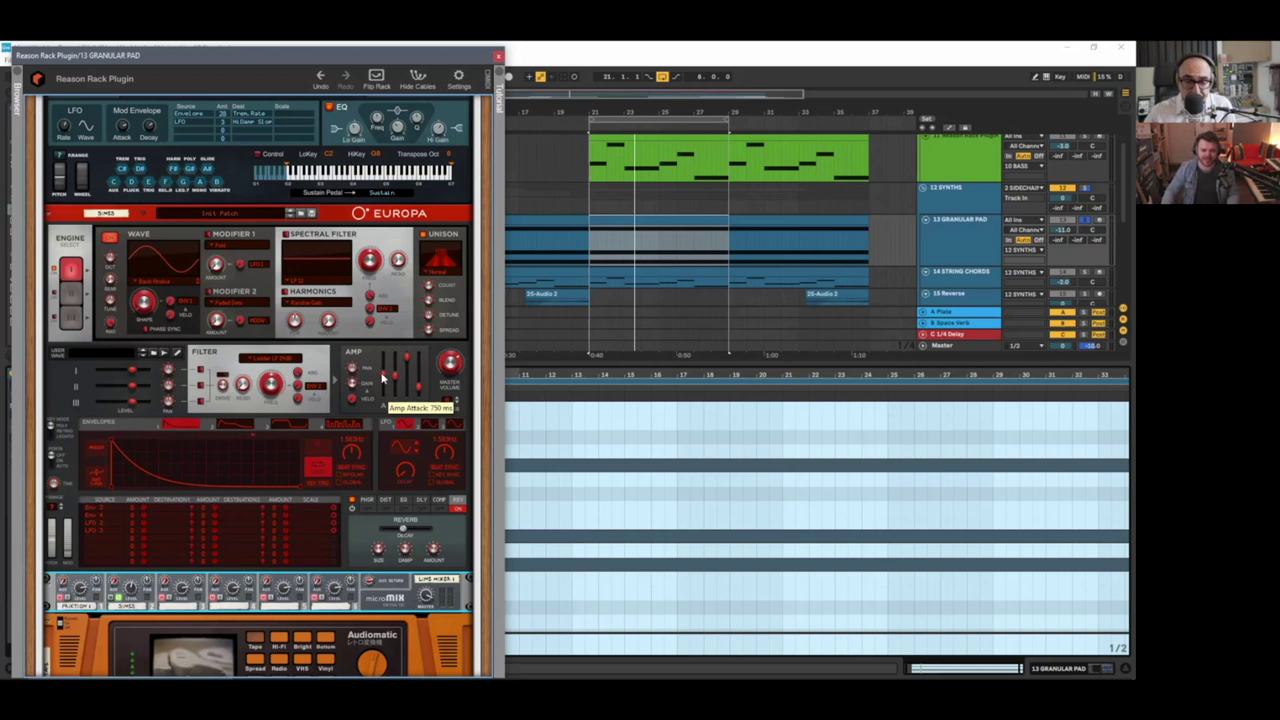
mouse_move(351, 382)
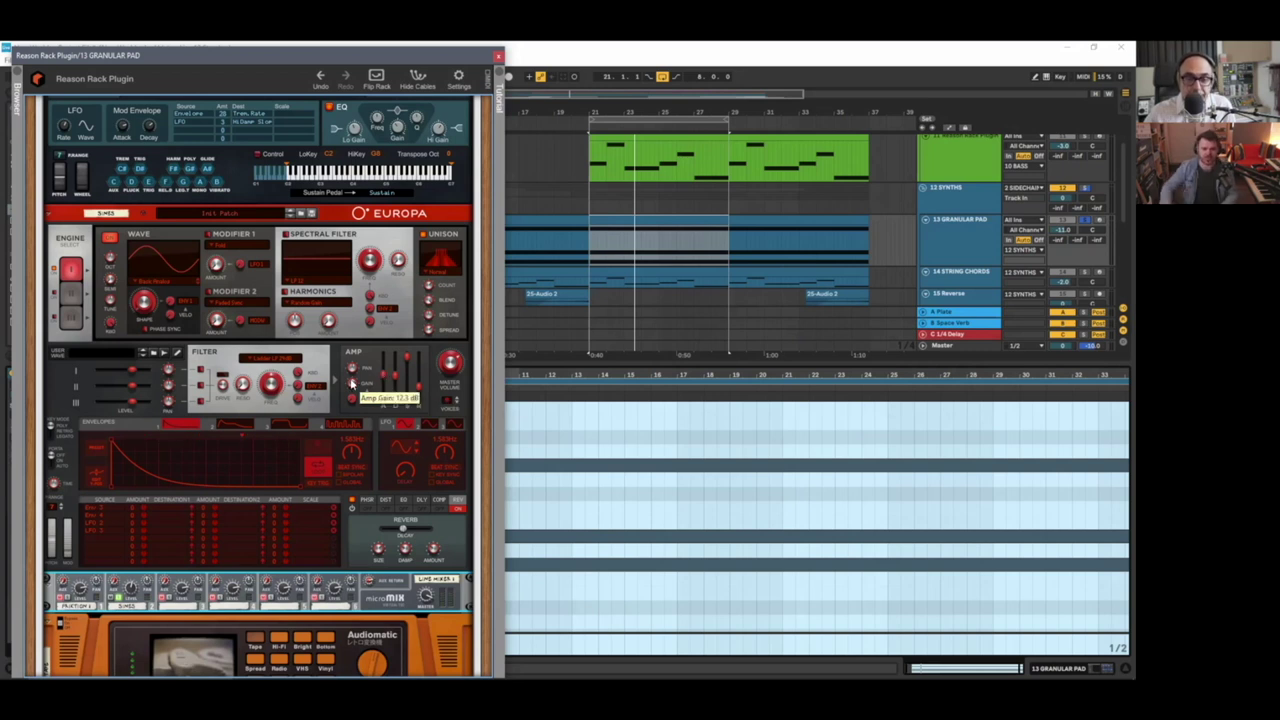
- Release the SINES solo and look over the two Audiomatics and the effects below them, going back up to Europa
scroll(189, 202, "up", 3)
scroll(110, 388, "down", 8)
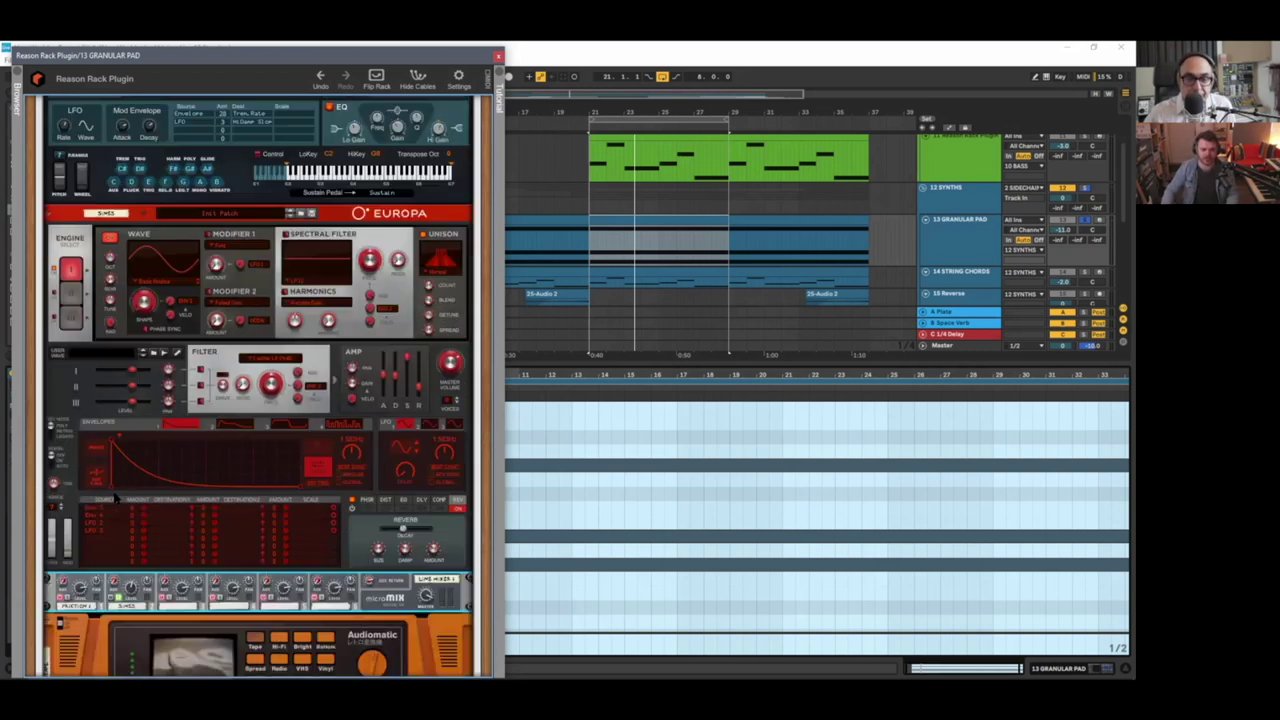
scroll(115, 416, "down", 2)
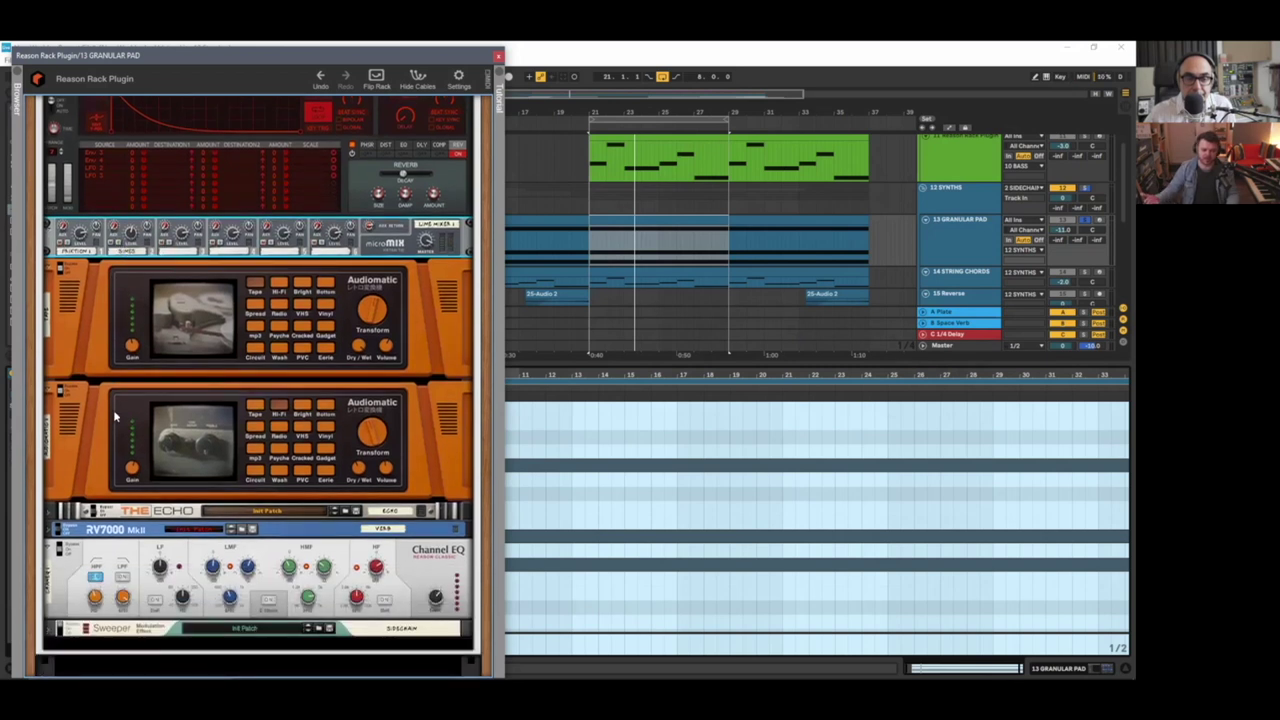
left_click(170, 330)
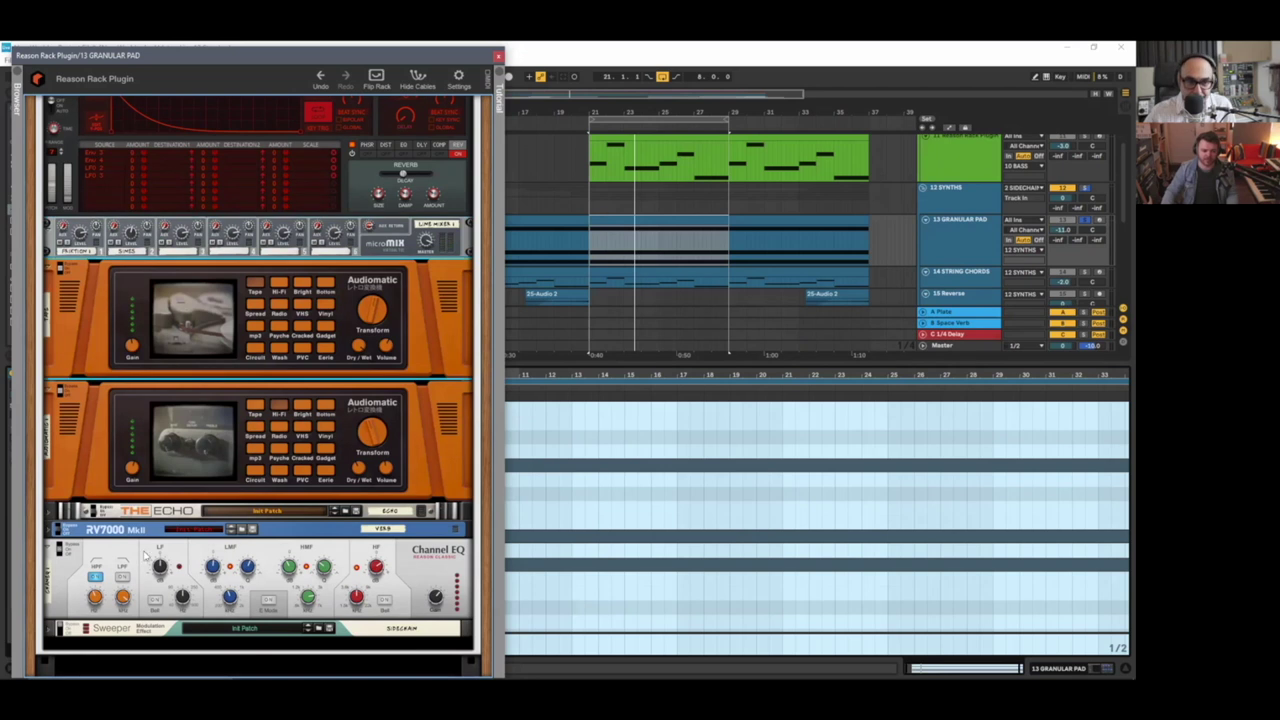
scroll(70, 405, "up", 1)
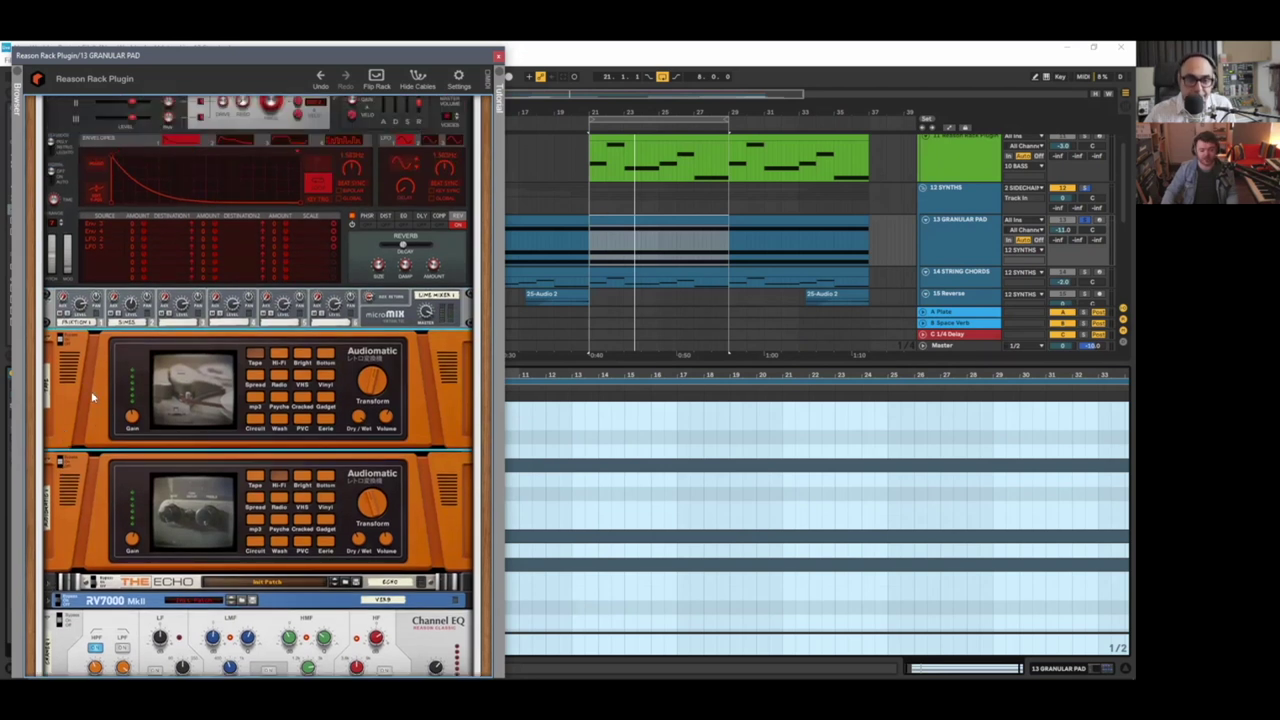
scroll(93, 397, "up", 5)
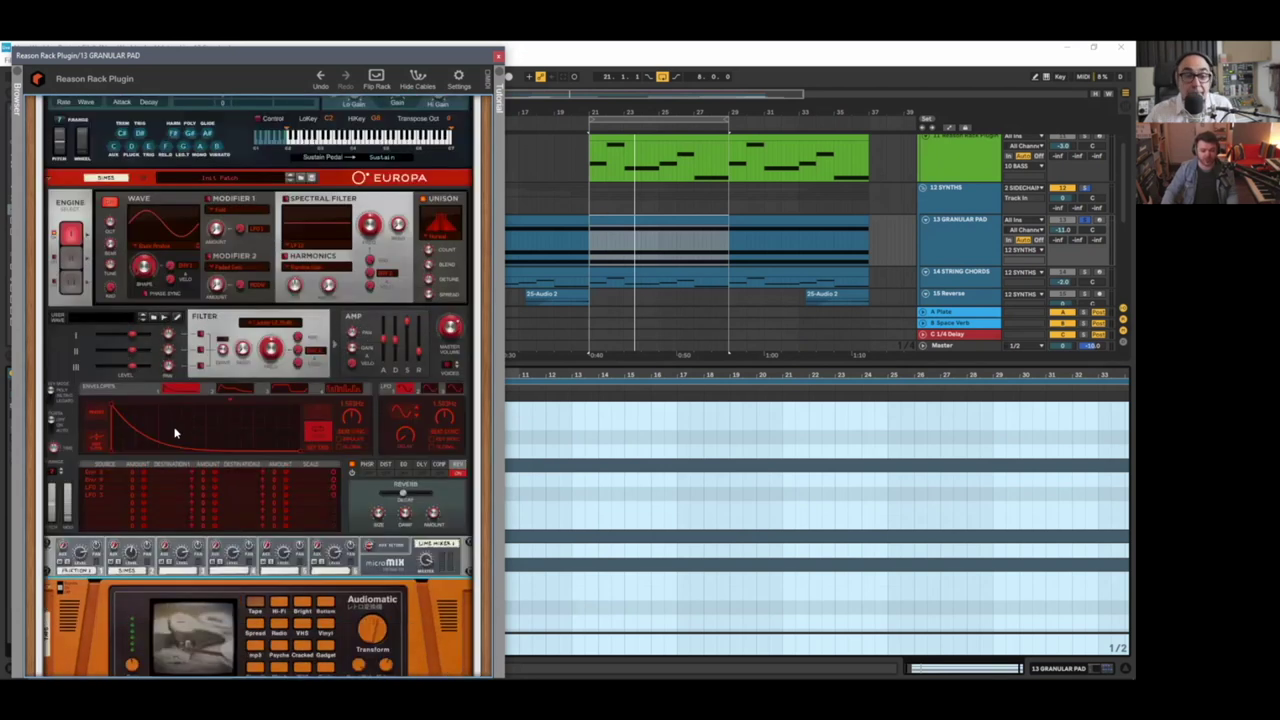
scroll(210, 421, "up", 2)
scroll(120, 555, "down", 12)
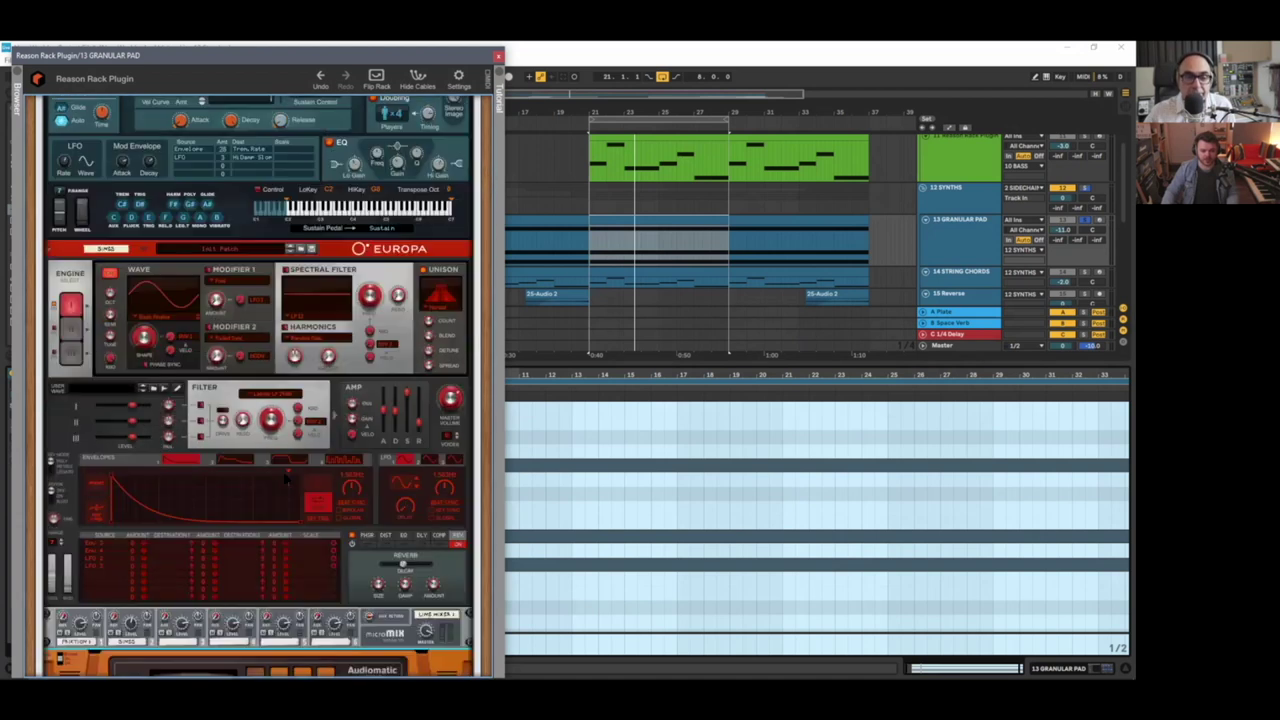
- Close the Granular Pad rack and open the Reason Rack of the 14 STRING CHORDS track
scroll(119, 555, "up", 14)
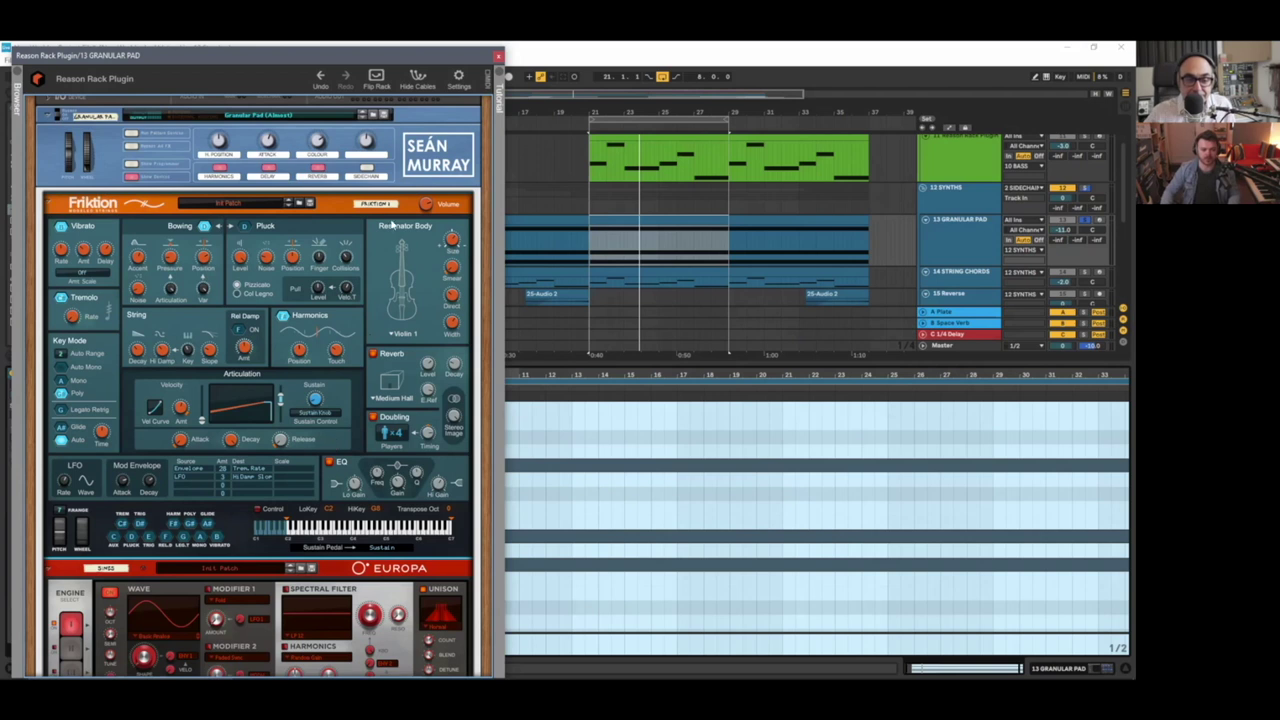
left_click(499, 57)
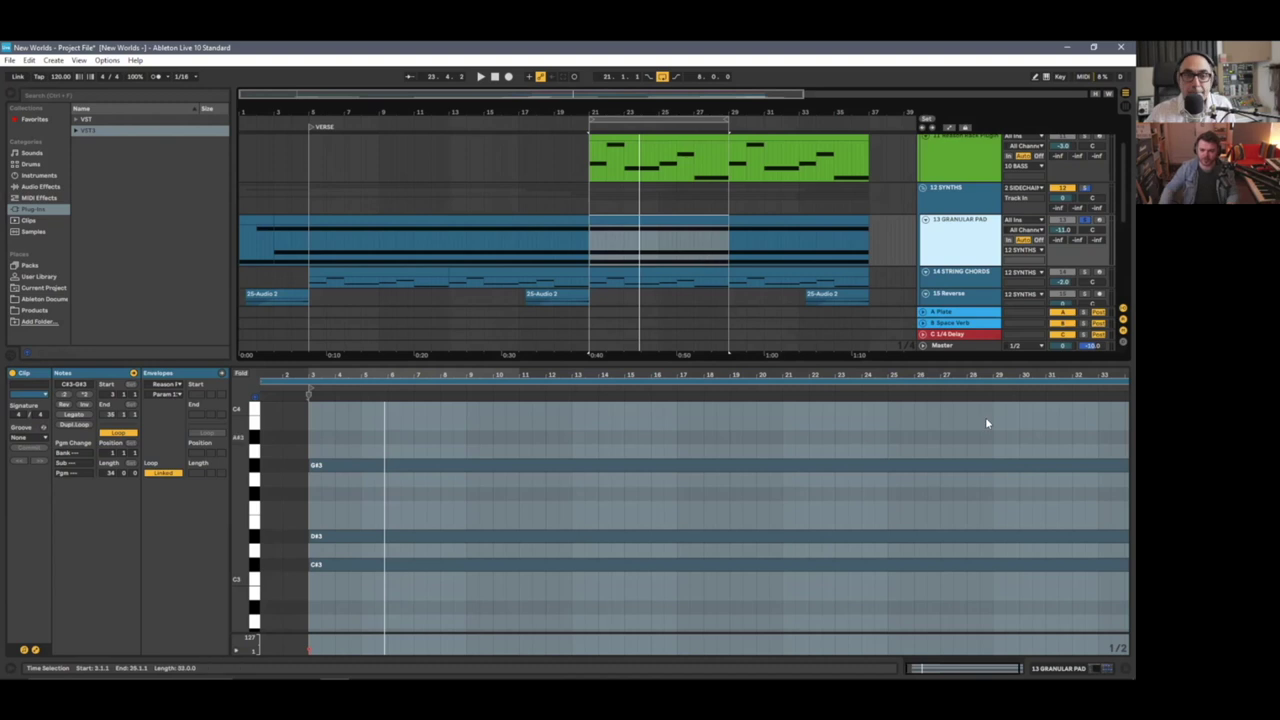
scroll(960, 220, "down", 3)
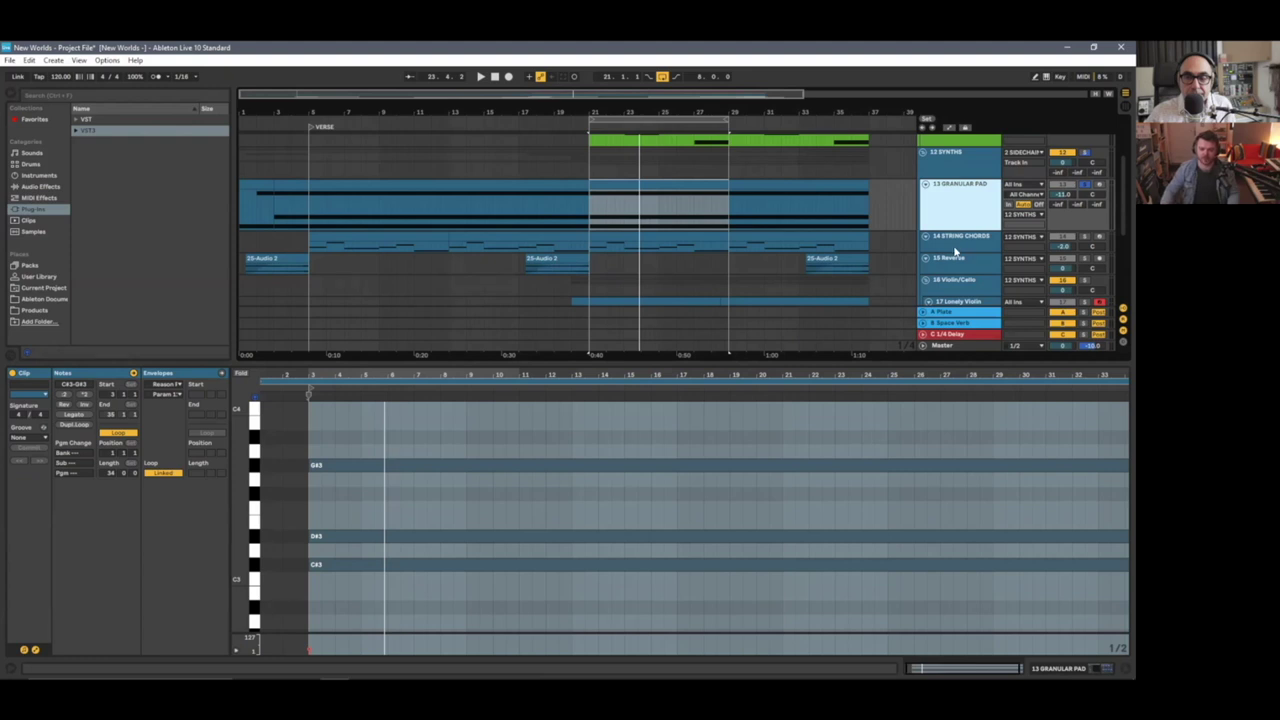
left_click(956, 247)
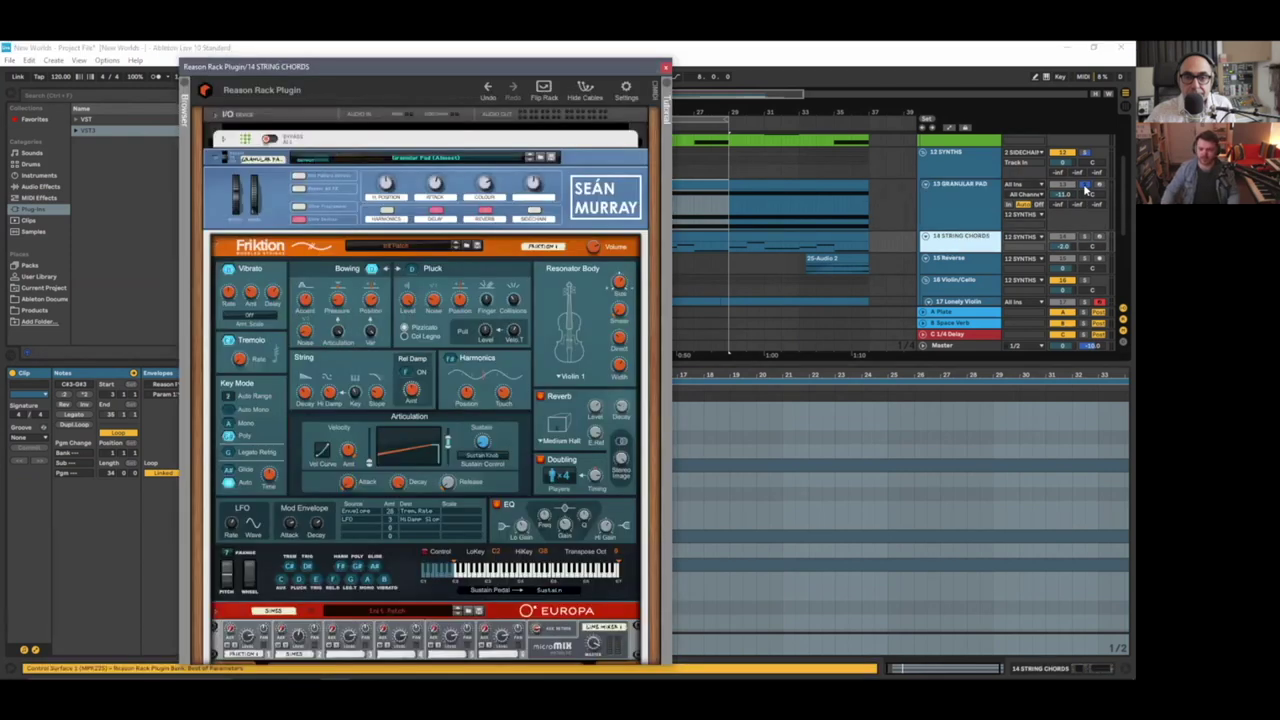
- Solo the String Chords track in place of Granular Pad, make its lane taller, and play it from bar 21
left_click_drag(971, 251, 974, 262)
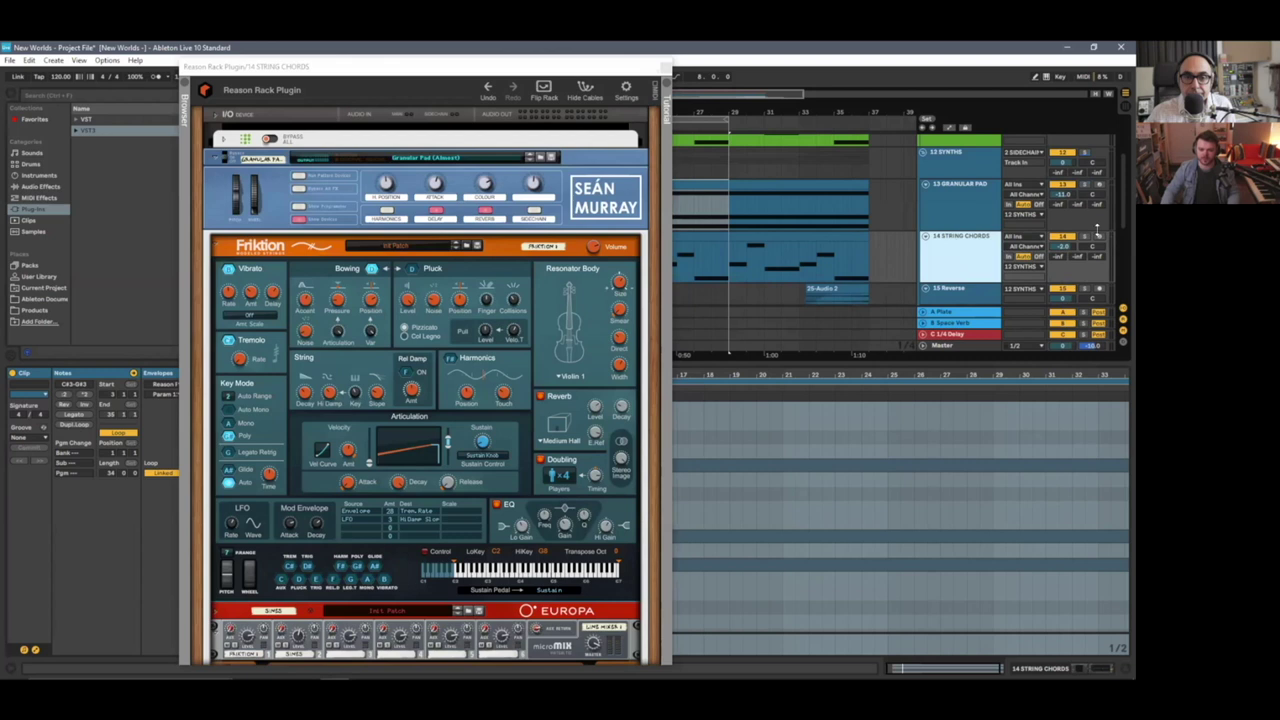
left_click(1090, 240)
scroll(505, 325, "down", 8)
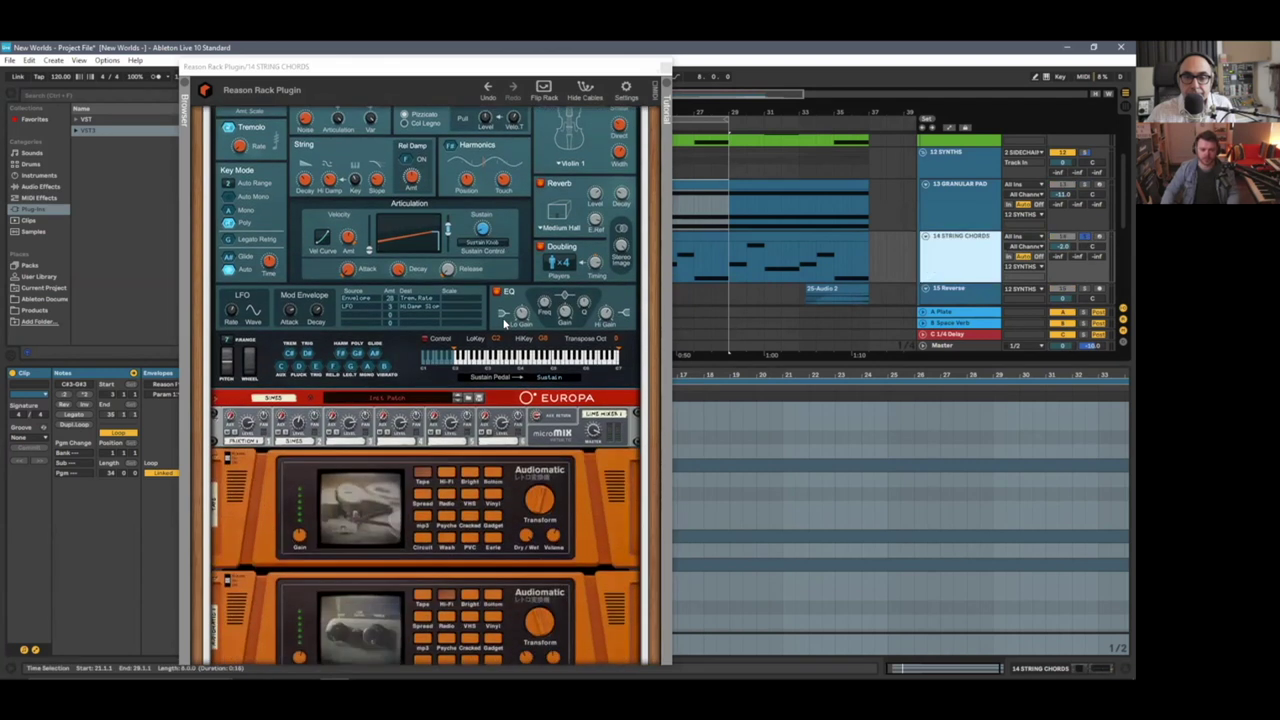
scroll(505, 325, "up", 8)
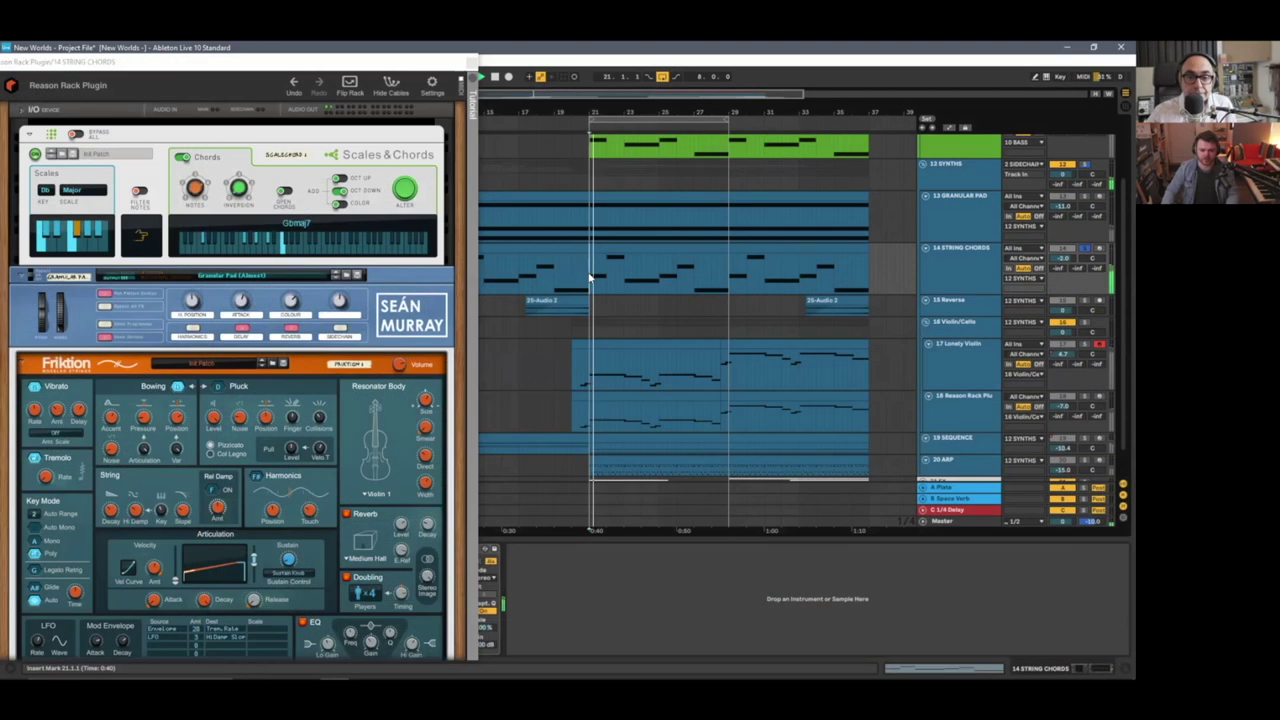
left_click_drag(966, 295, 962, 313)
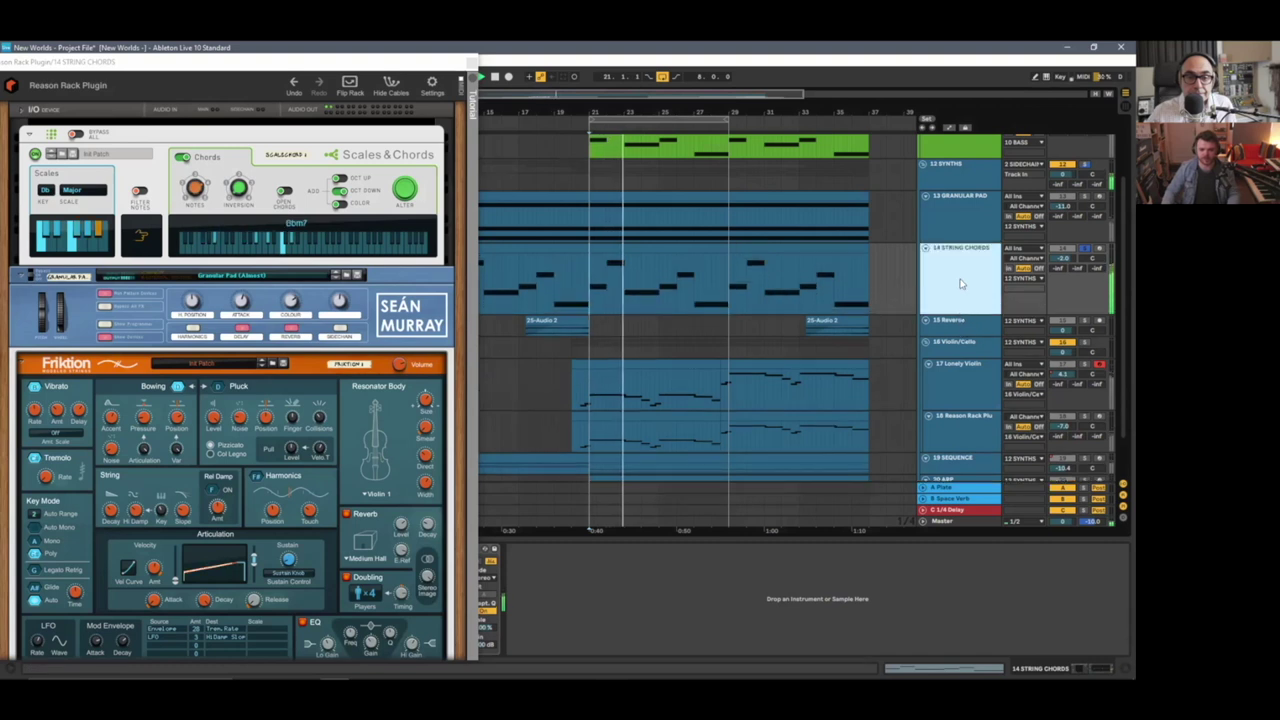
- Look through the String Chords rack from Friktion down to the Audiomatics during playback, and return to the Combinator's Harmonics button
scroll(347, 325, "down", 5)
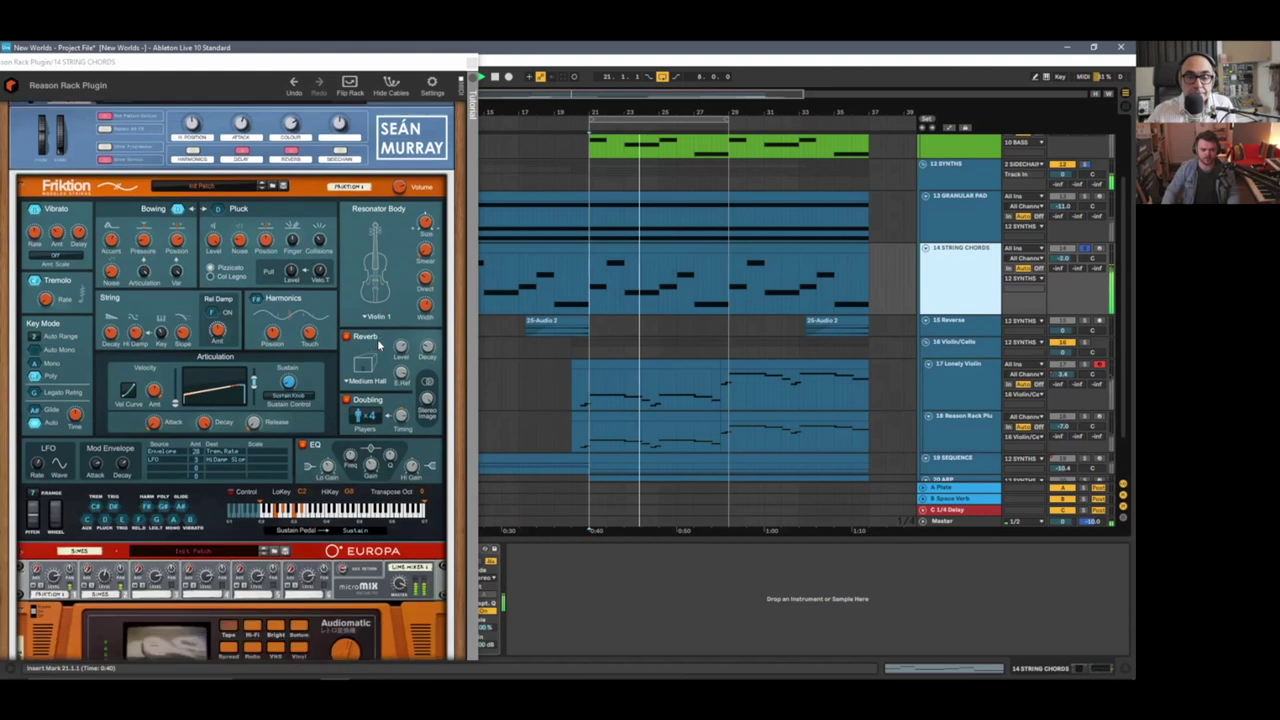
scroll(342, 325, "down", 2)
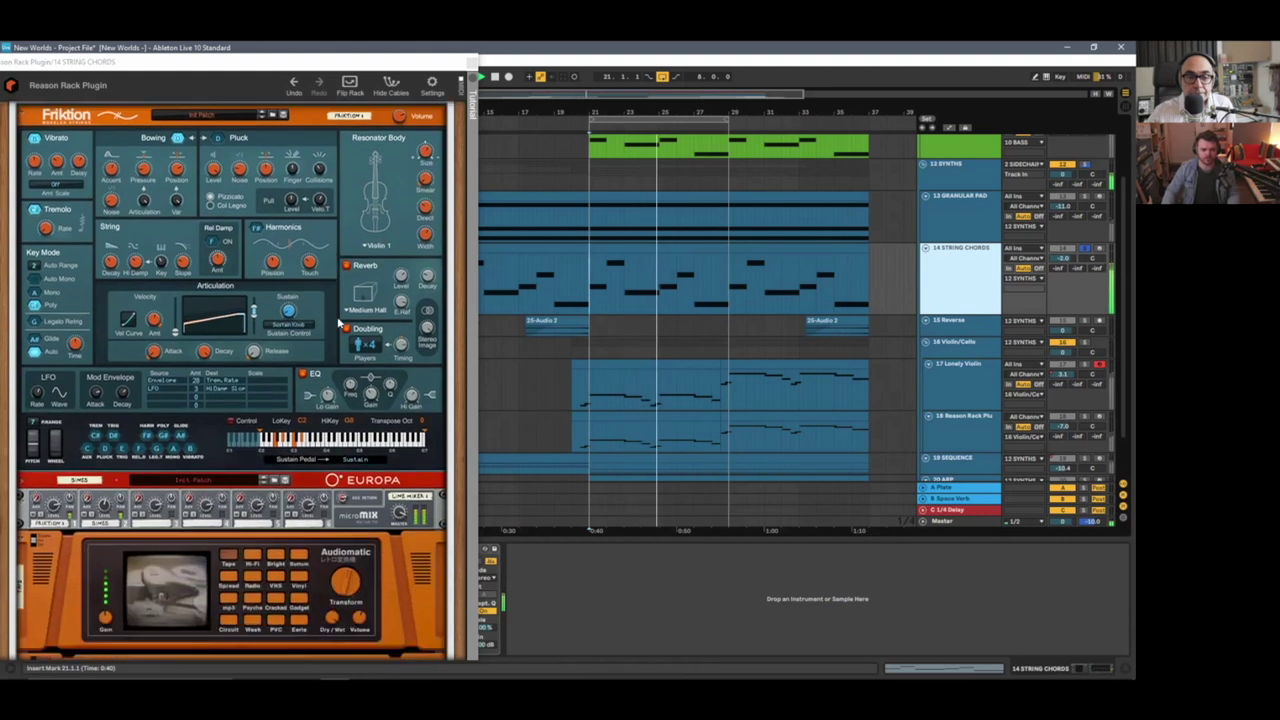
scroll(338, 325, "down", 10)
scroll(340, 323, "up", 6)
scroll(338, 323, "up", 6)
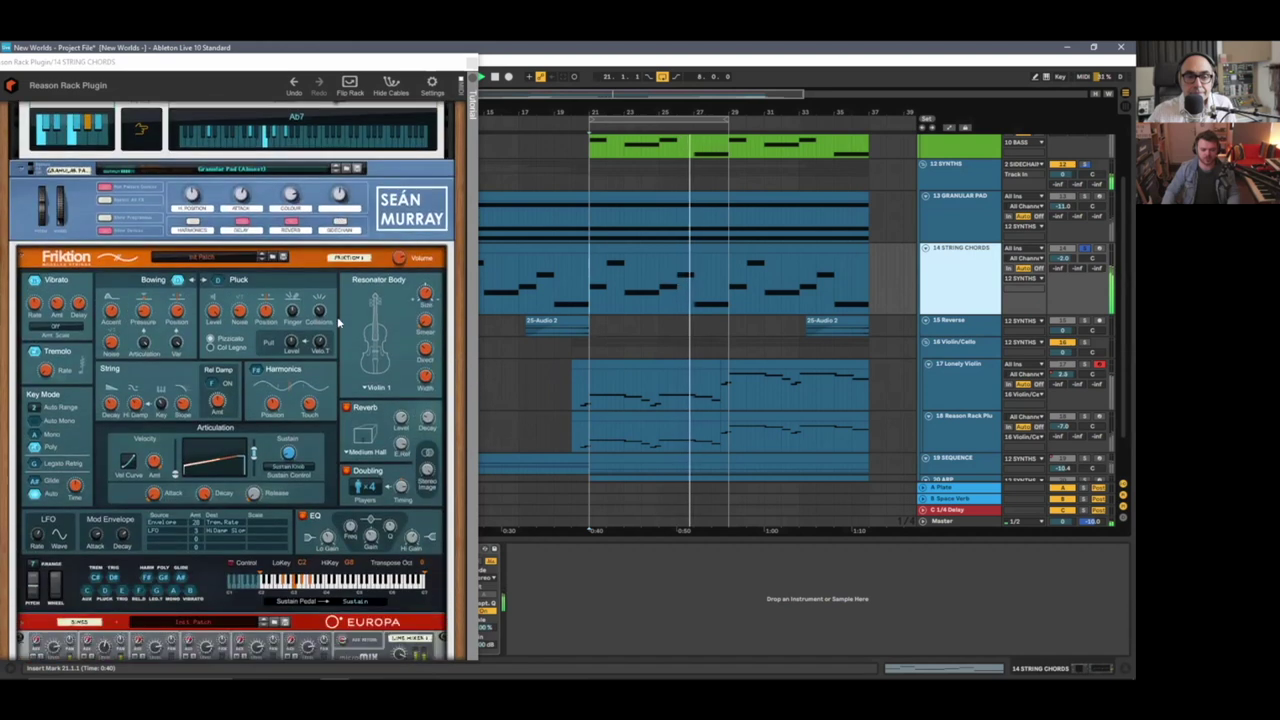
scroll(337, 316, "down", 1)
scroll(337, 316, "up", 1)
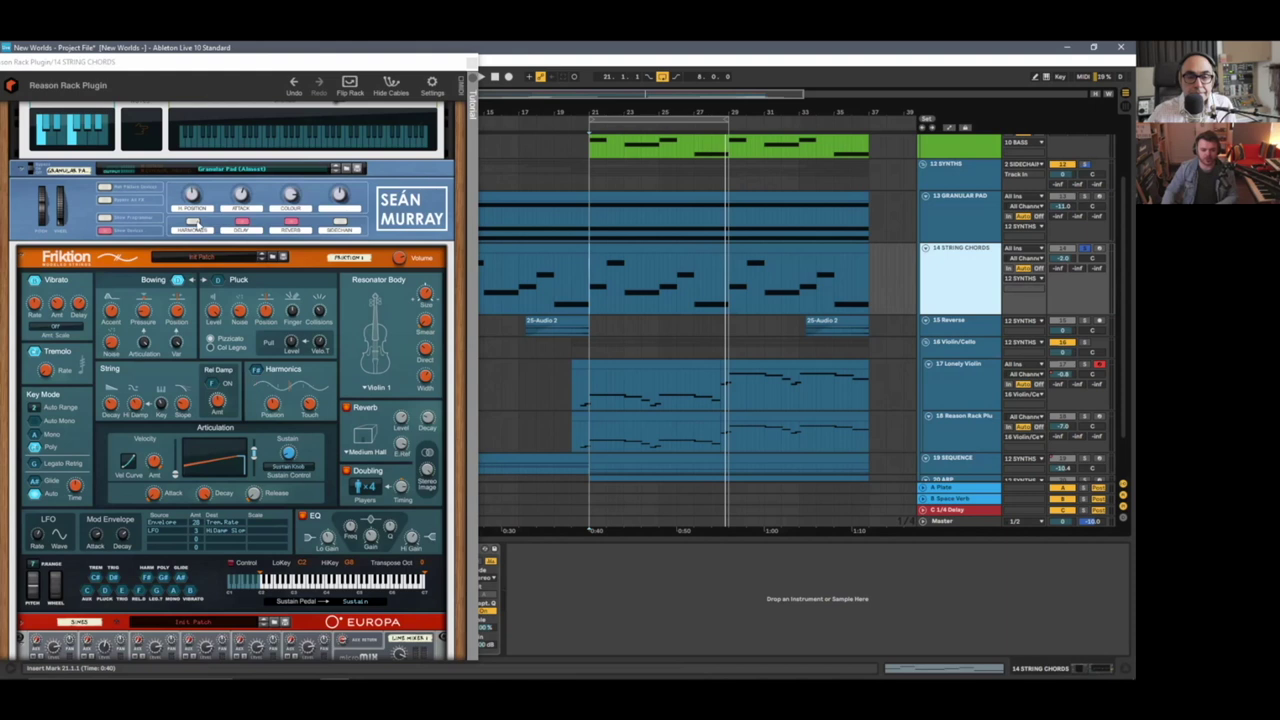
left_click(195, 225)
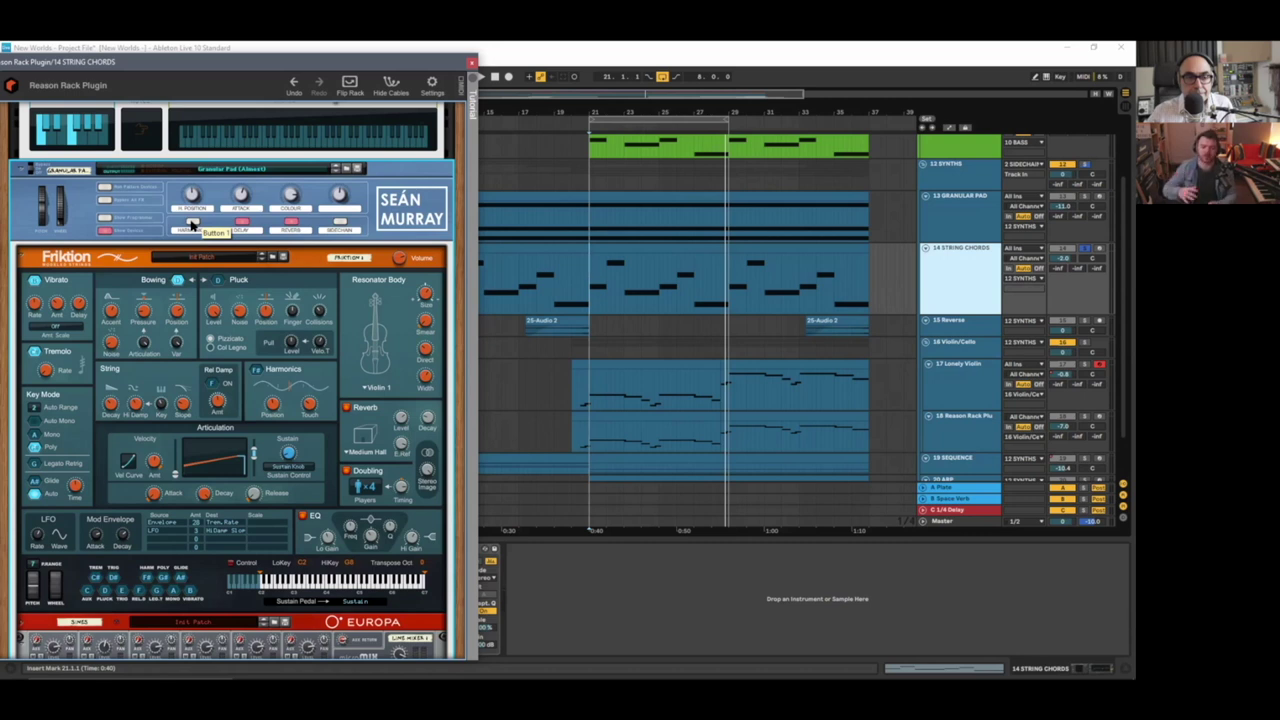
- Solo Granular Pad together with String Chords and play both tracks from bar 21
left_click(972, 224)
left_click(958, 269)
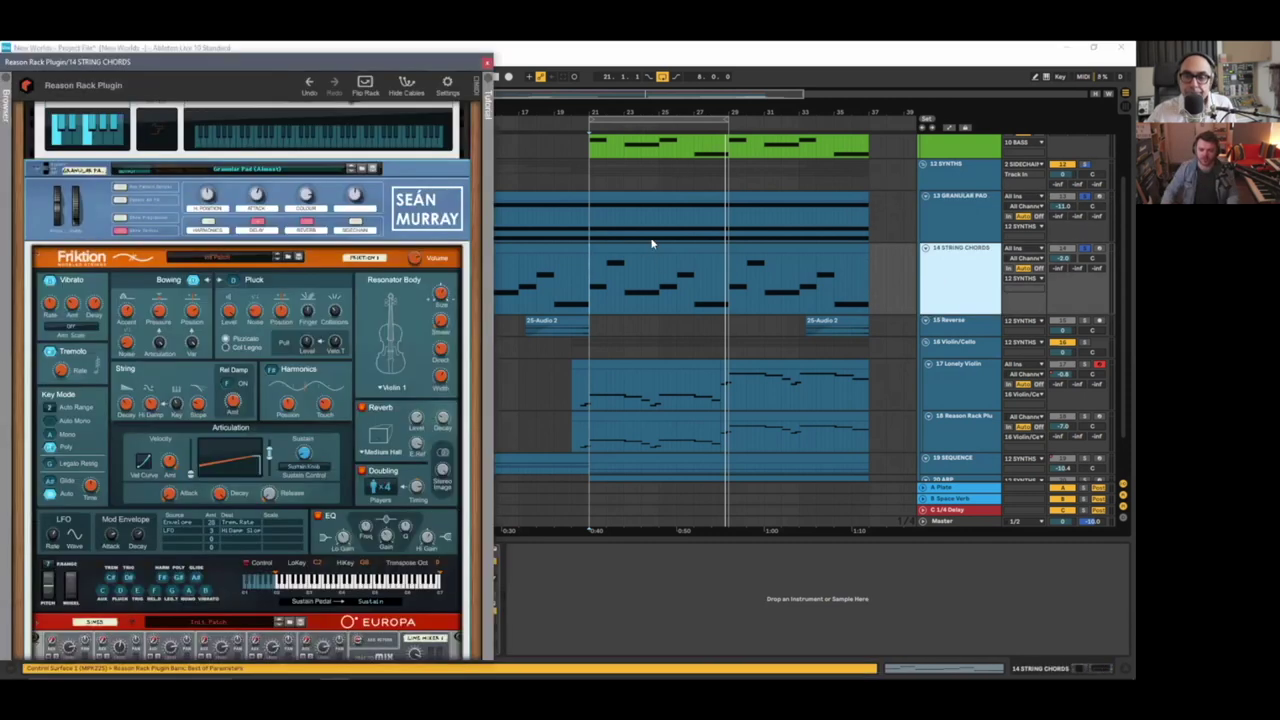
left_click(588, 268)
key("space")
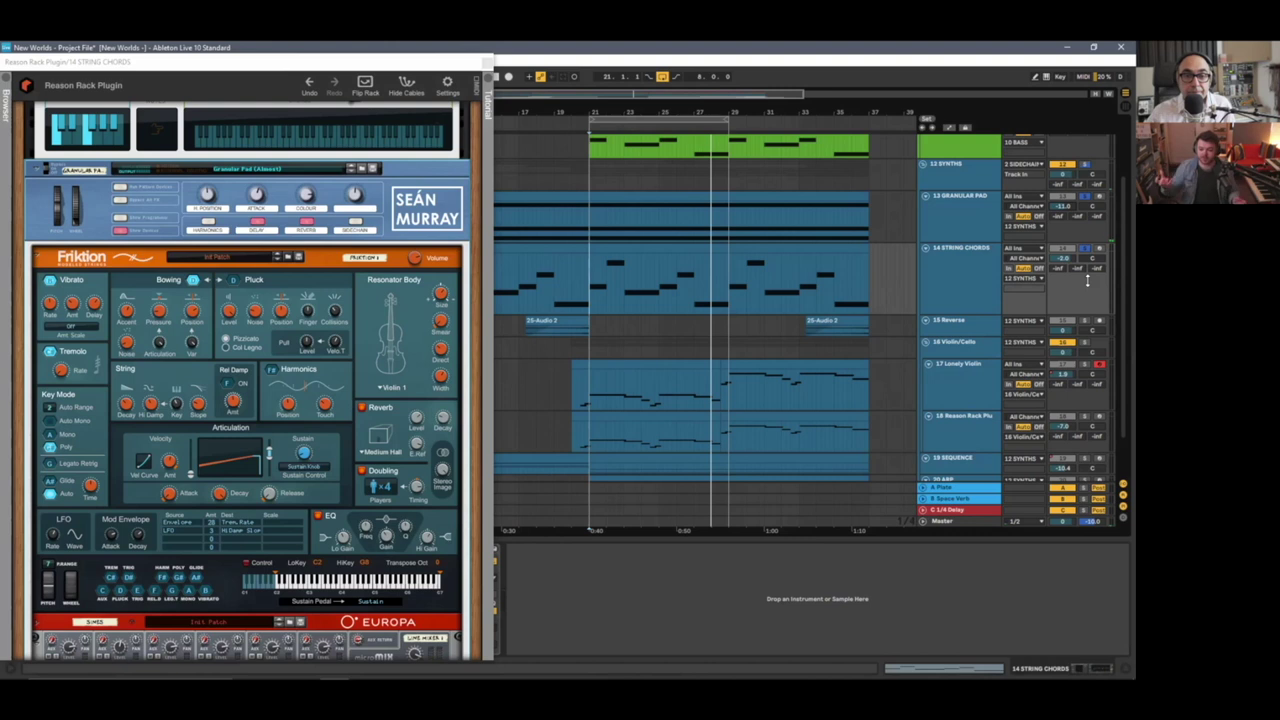
- Look over Europa and the Audiomatics in the String Chords rack, return to Friktion, and close the rack
scroll(348, 365, "down", 8)
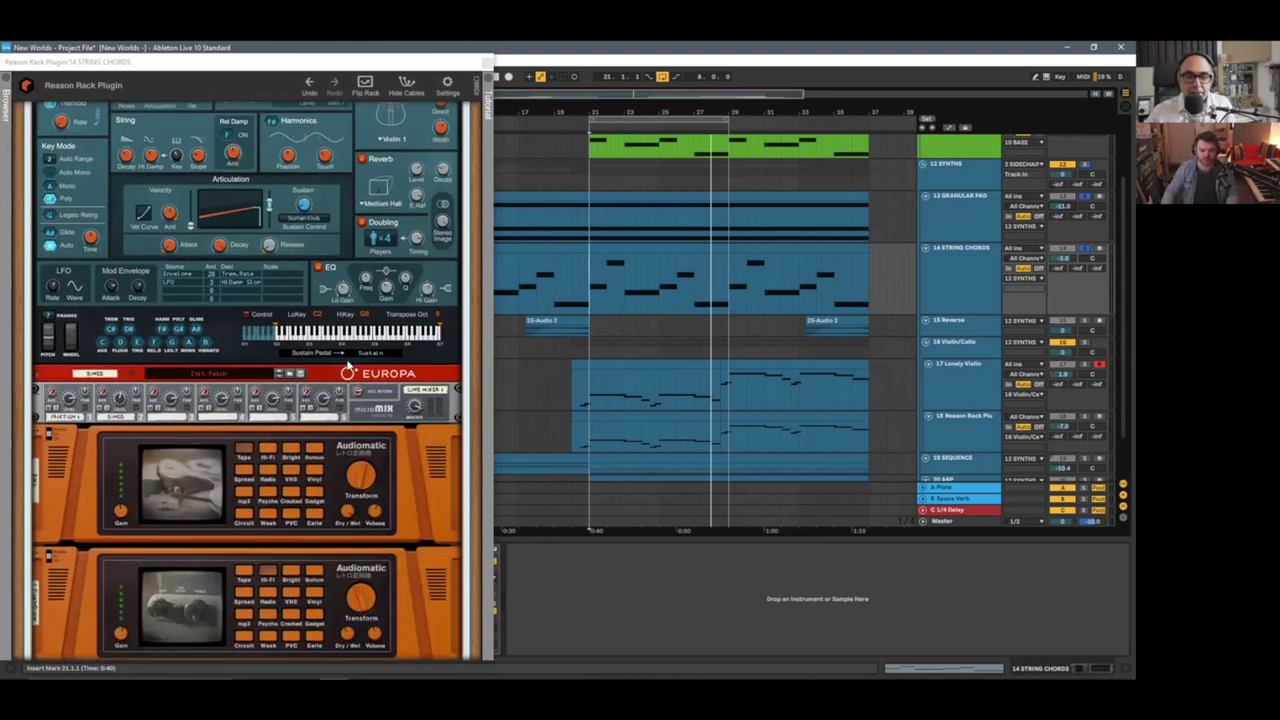
scroll(348, 365, "down", 3)
scroll(348, 365, "up", 10)
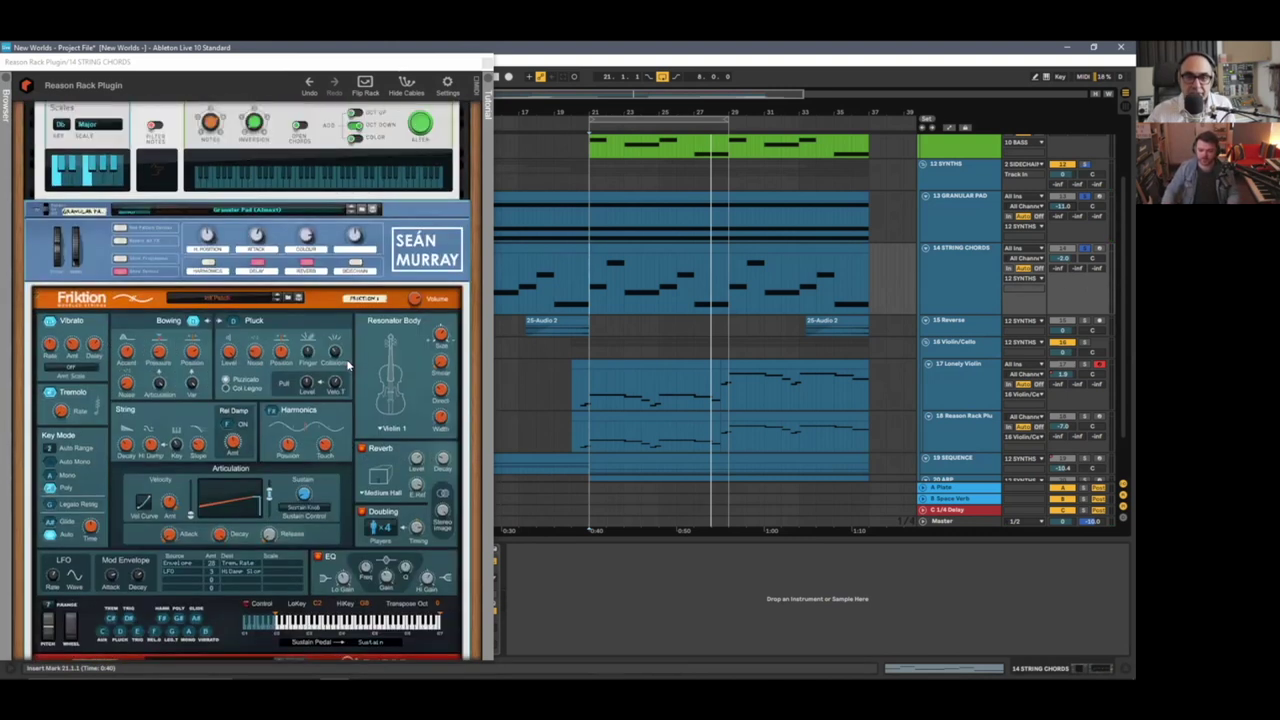
left_click(487, 64)
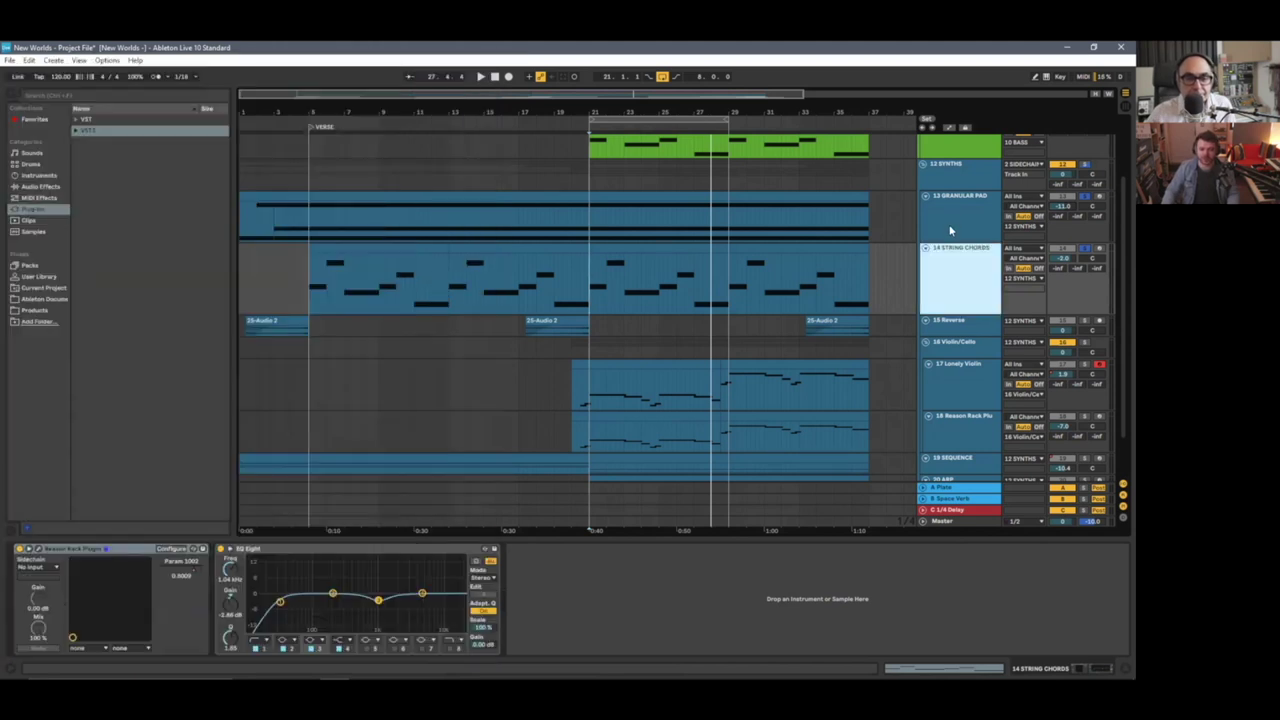
- Select the 19 SEQUENCE track and make its lane taller in the arrangement
scroll(958, 300, "down", 1)
scroll(953, 293, "down", 3)
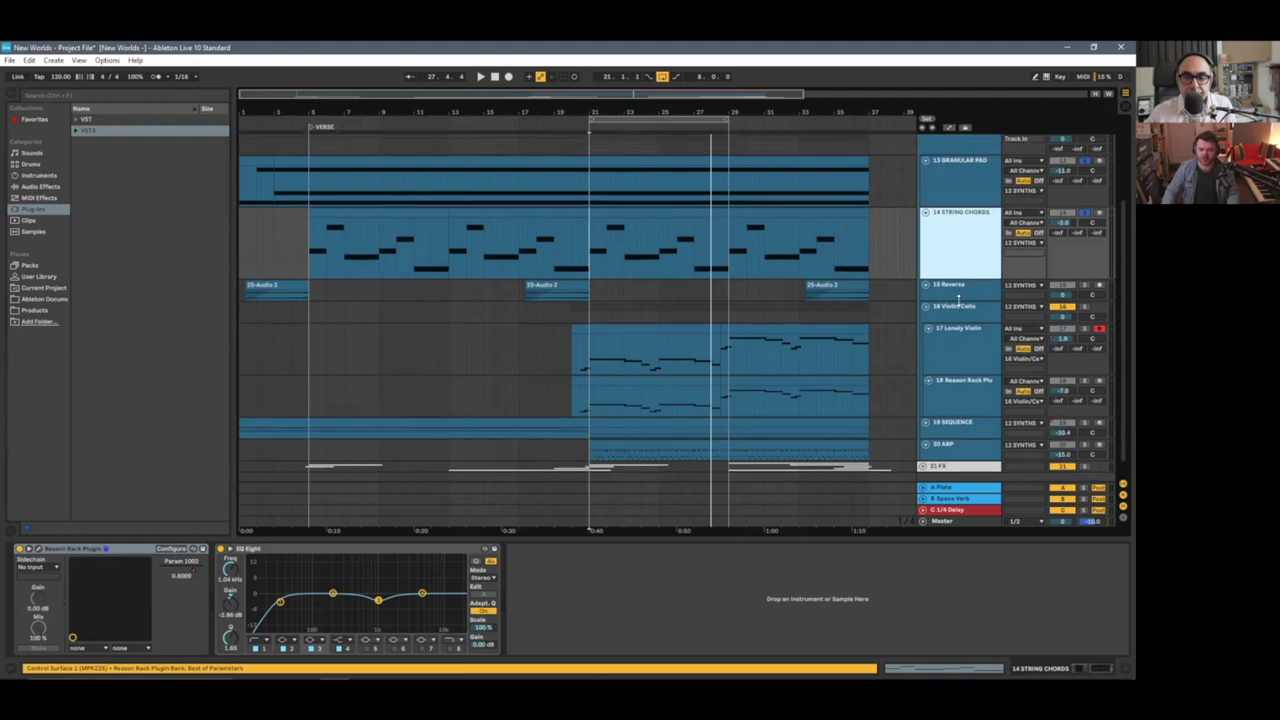
left_click(963, 406)
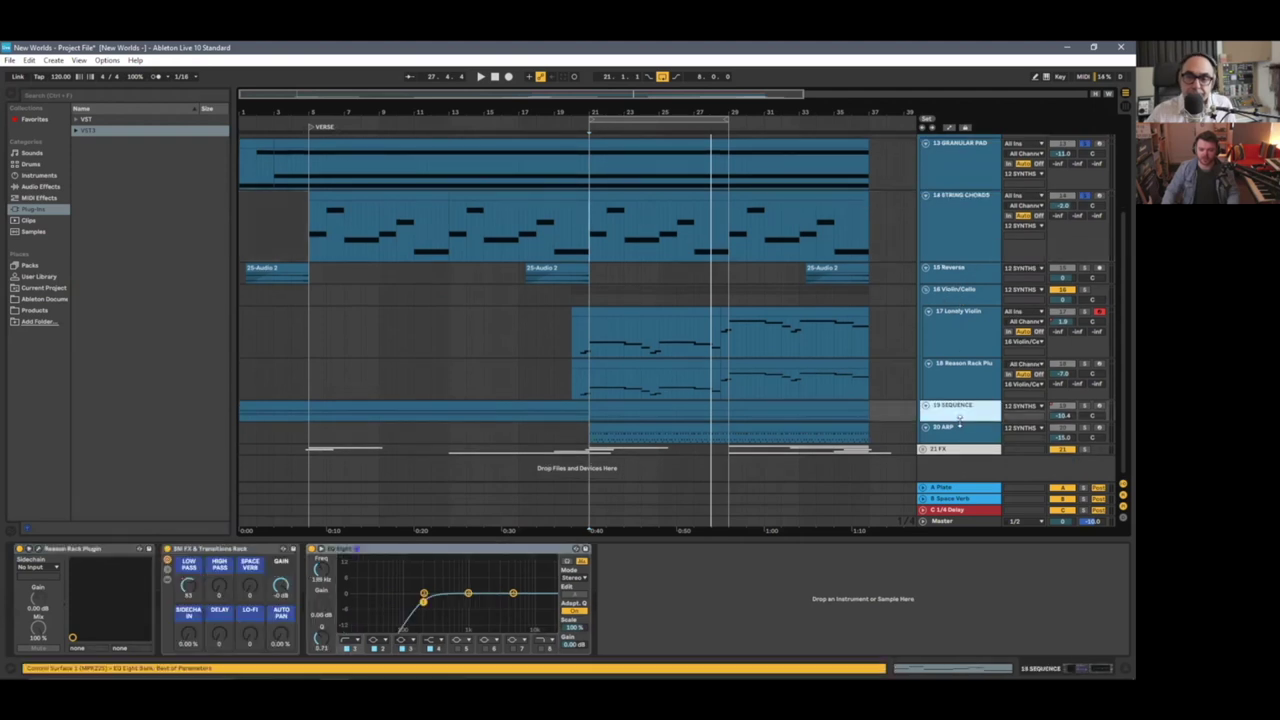
left_click_drag(959, 414, 959, 434)
- Solo the Granular Pad, String Chords, Reverse and Violin/Cello tracks together and play them from bar 20
left_click(1092, 200)
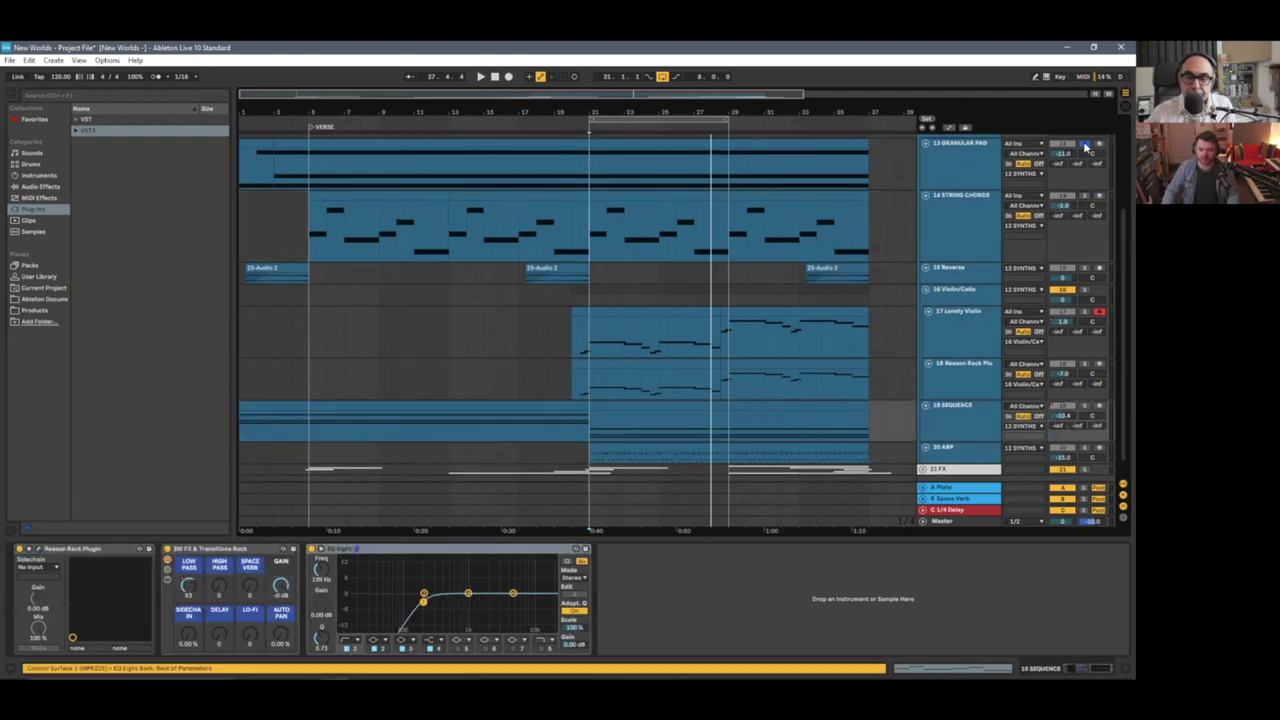
left_click(965, 165)
left_click(973, 228, "shift")
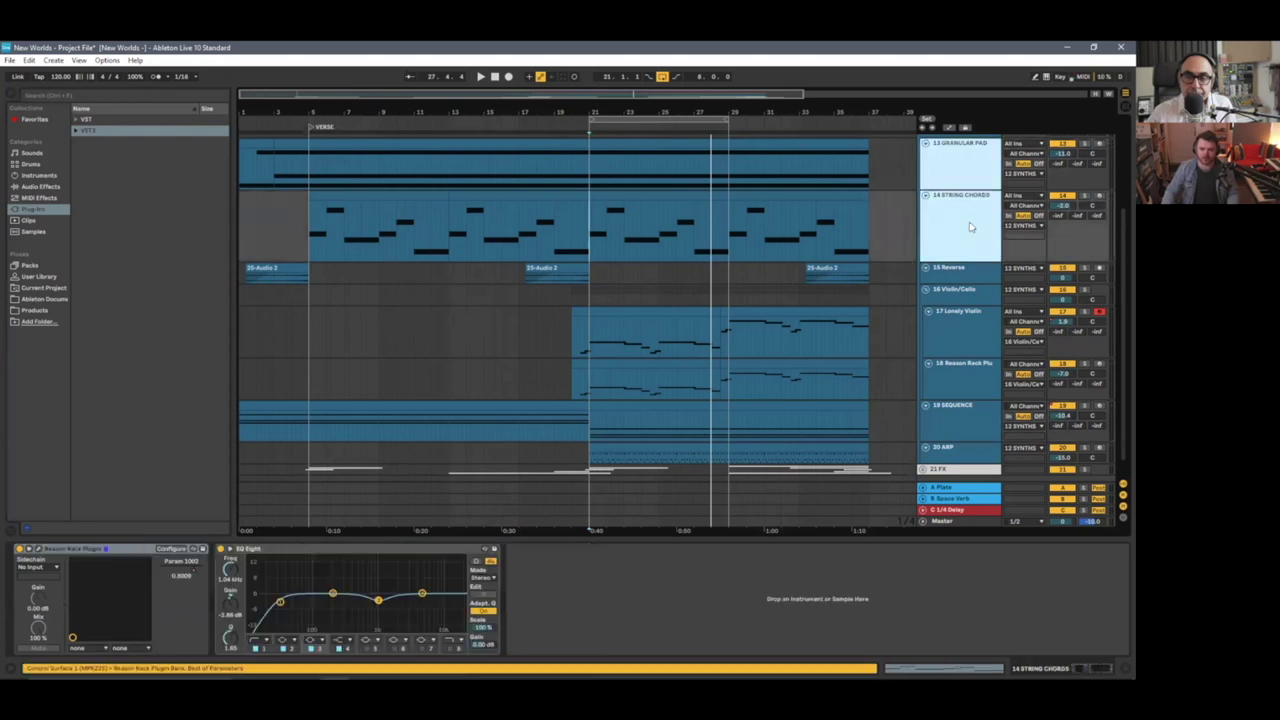
left_click(967, 296)
scroll(960, 305, "up", 1)
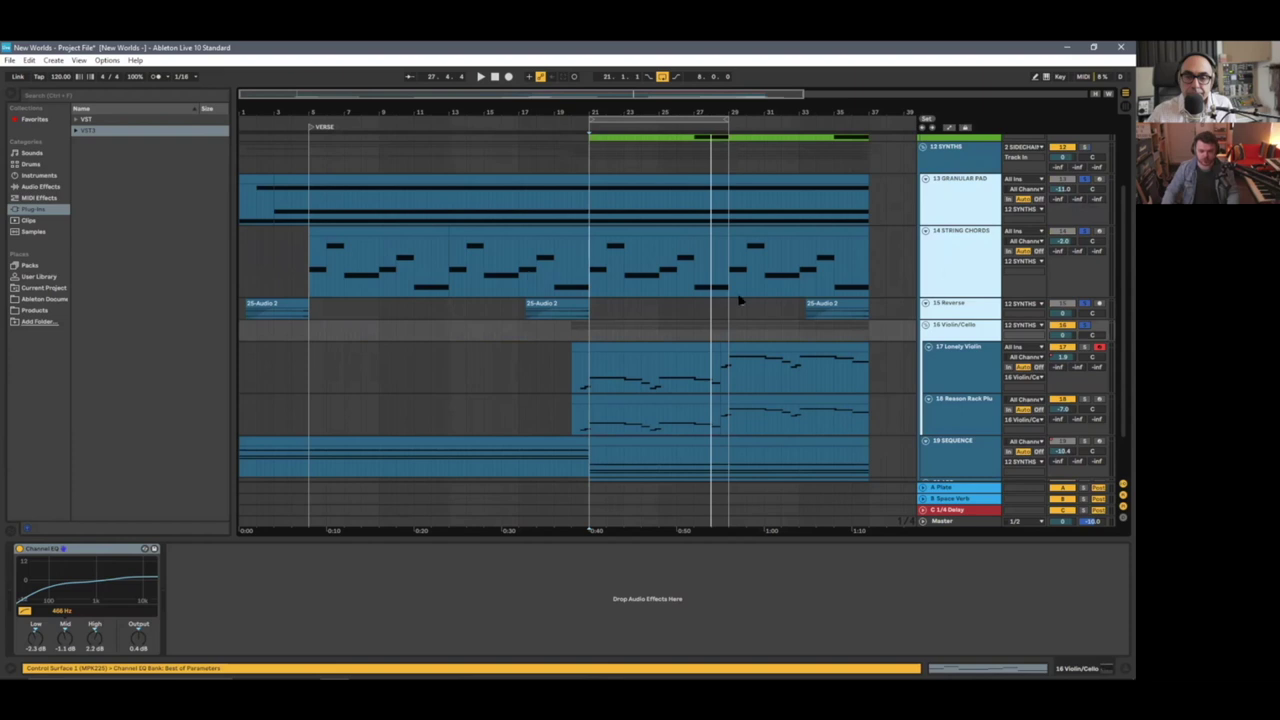
key("space")
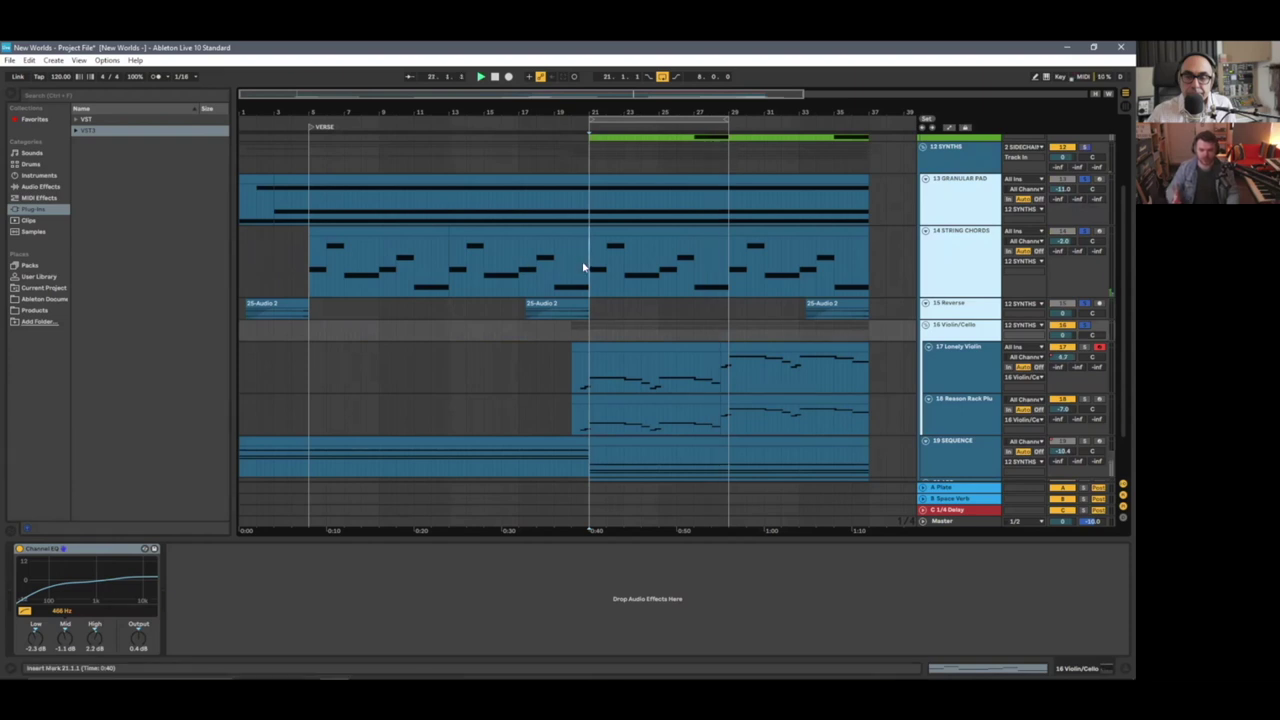
left_click(575, 268)
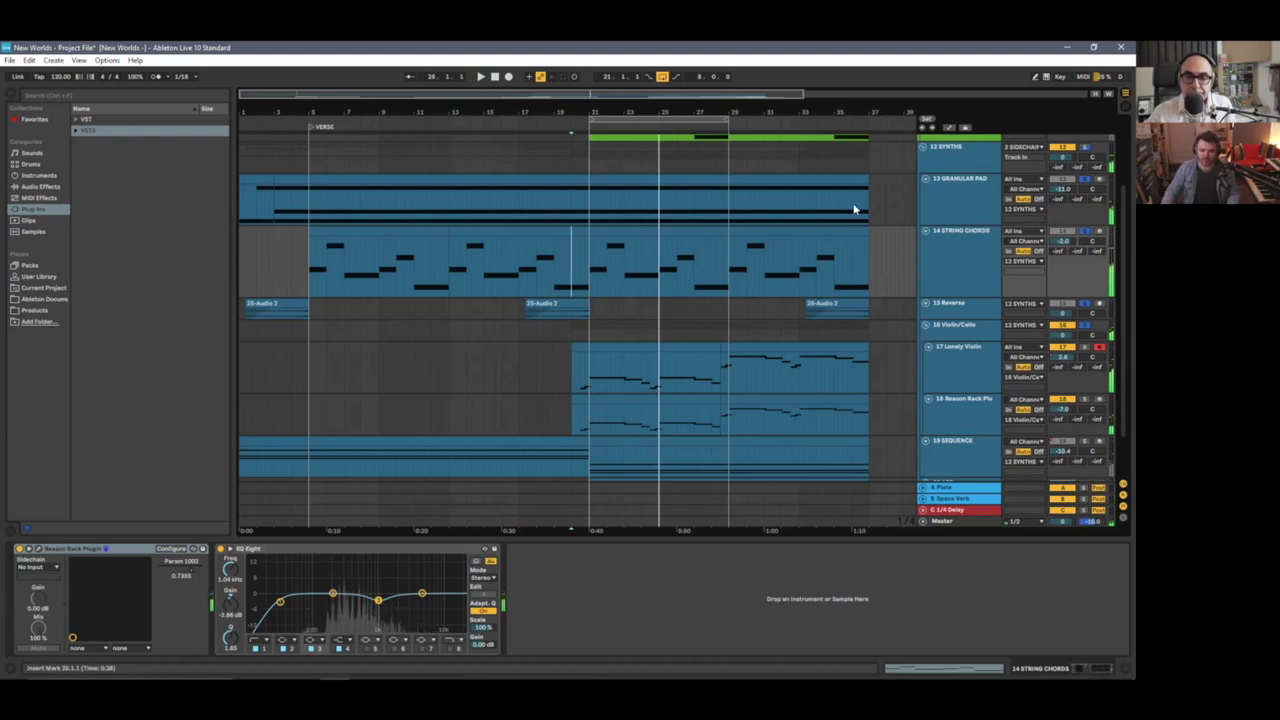
- Release the group's solos, solo only the 19 SEQUENCE track, and open its Reason Rack beside the arrangement
left_click(970, 168)
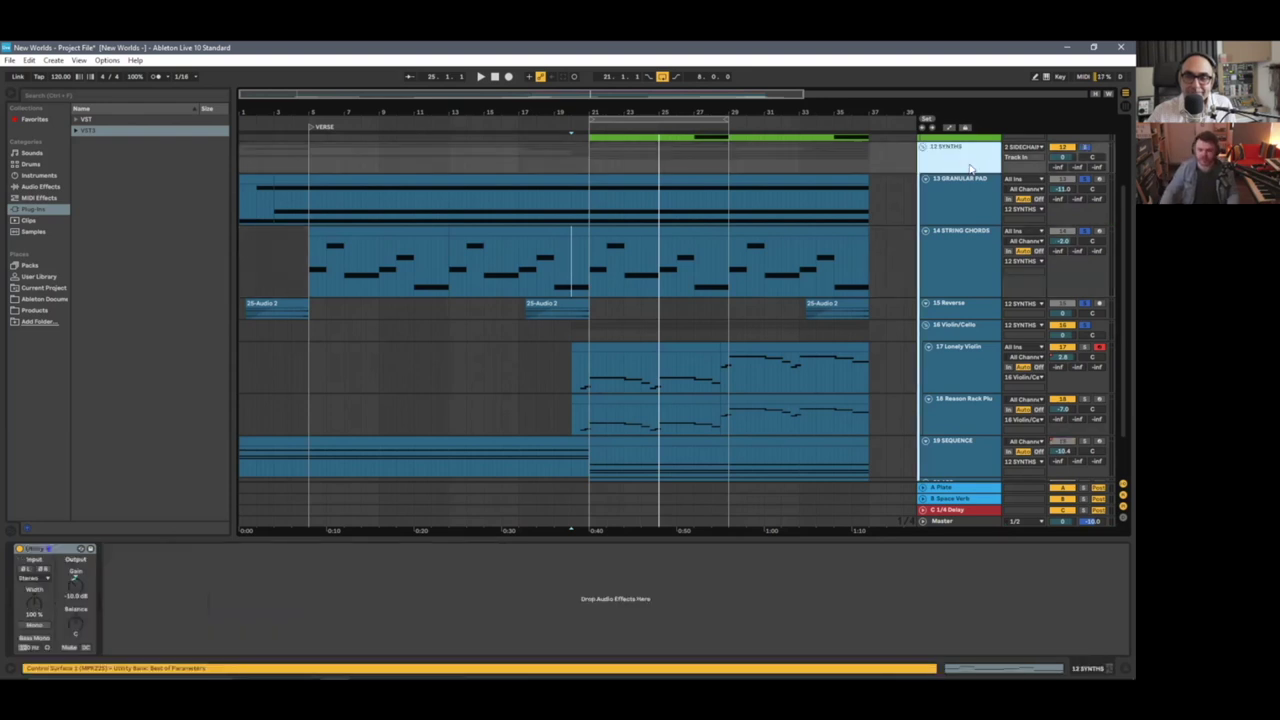
left_click(1086, 180)
scroll(979, 386, "down", 2)
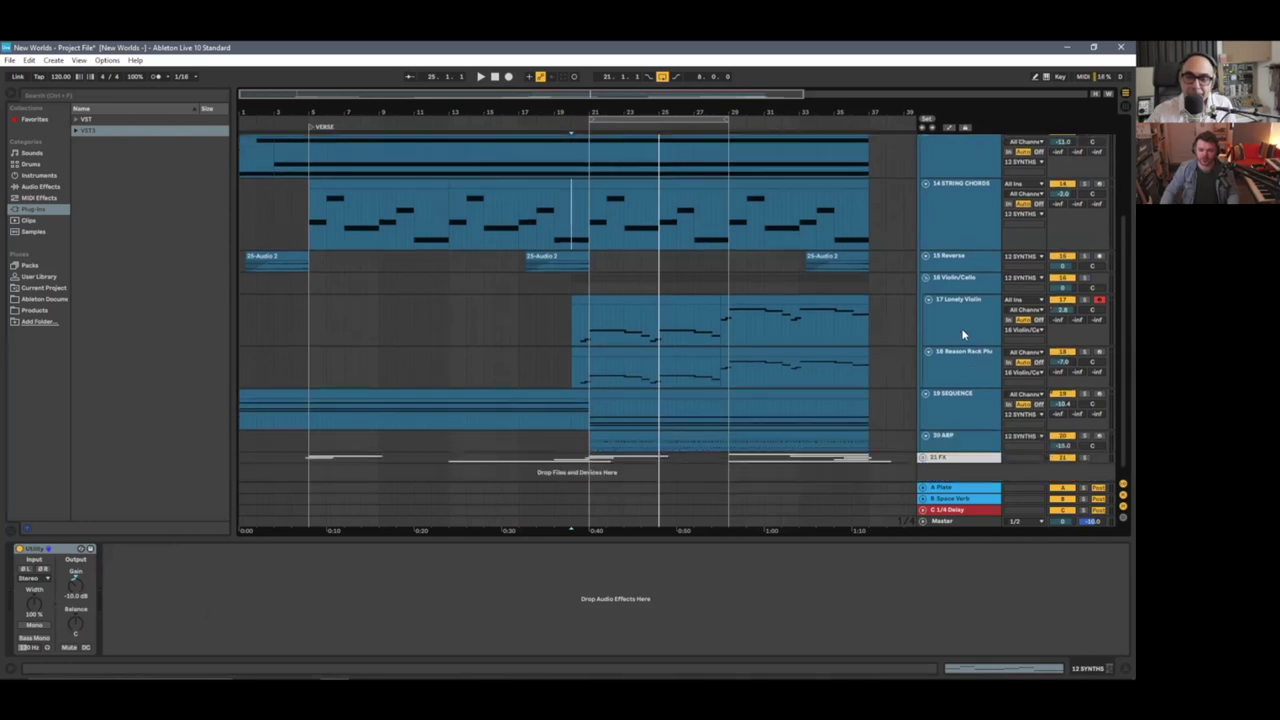
left_click(960, 393)
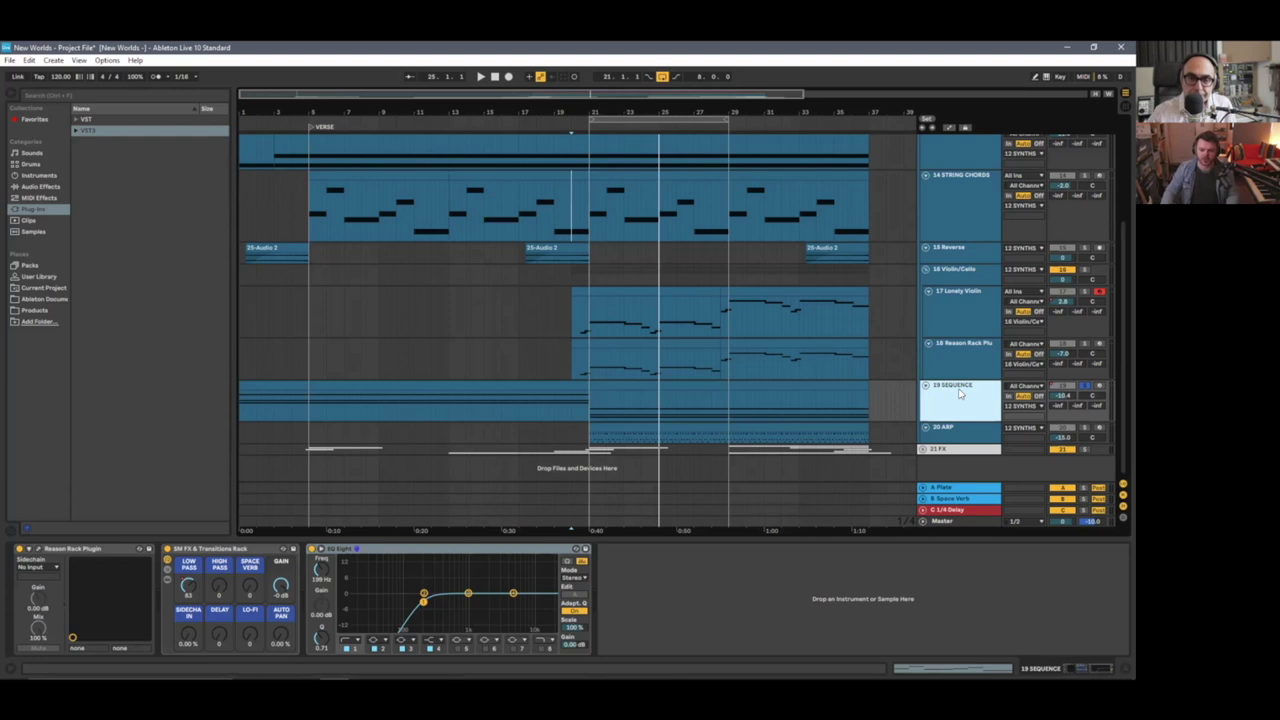
left_click(40, 550)
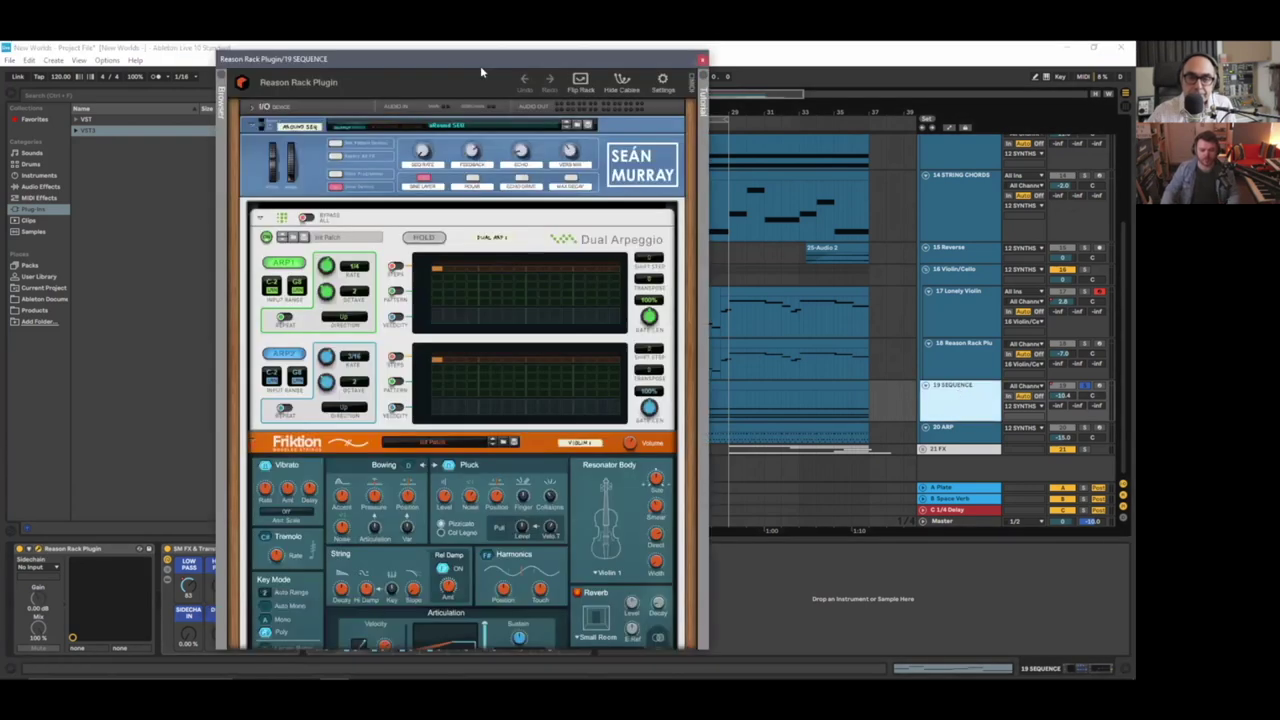
left_click_drag(480, 65, 364, 76)
- Play the soloed Sequence track from bar 20 and move its rack window clear of the clips
left_click(664, 414)
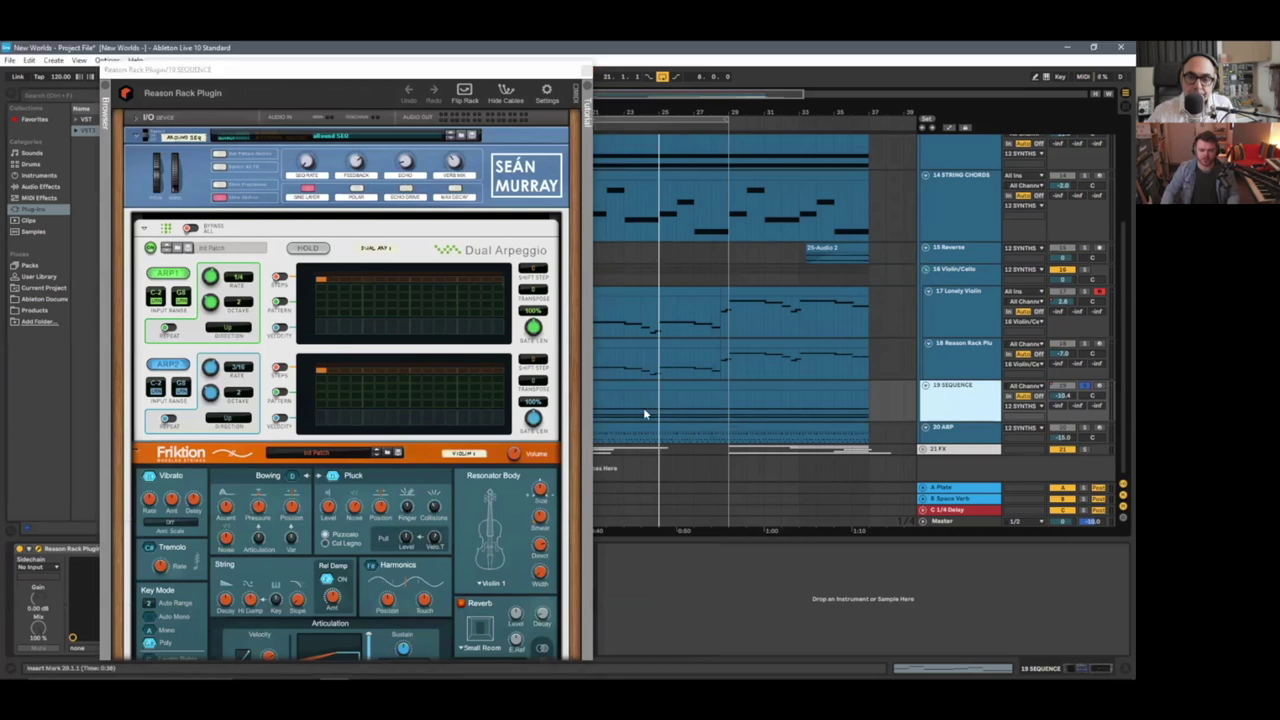
key("space")
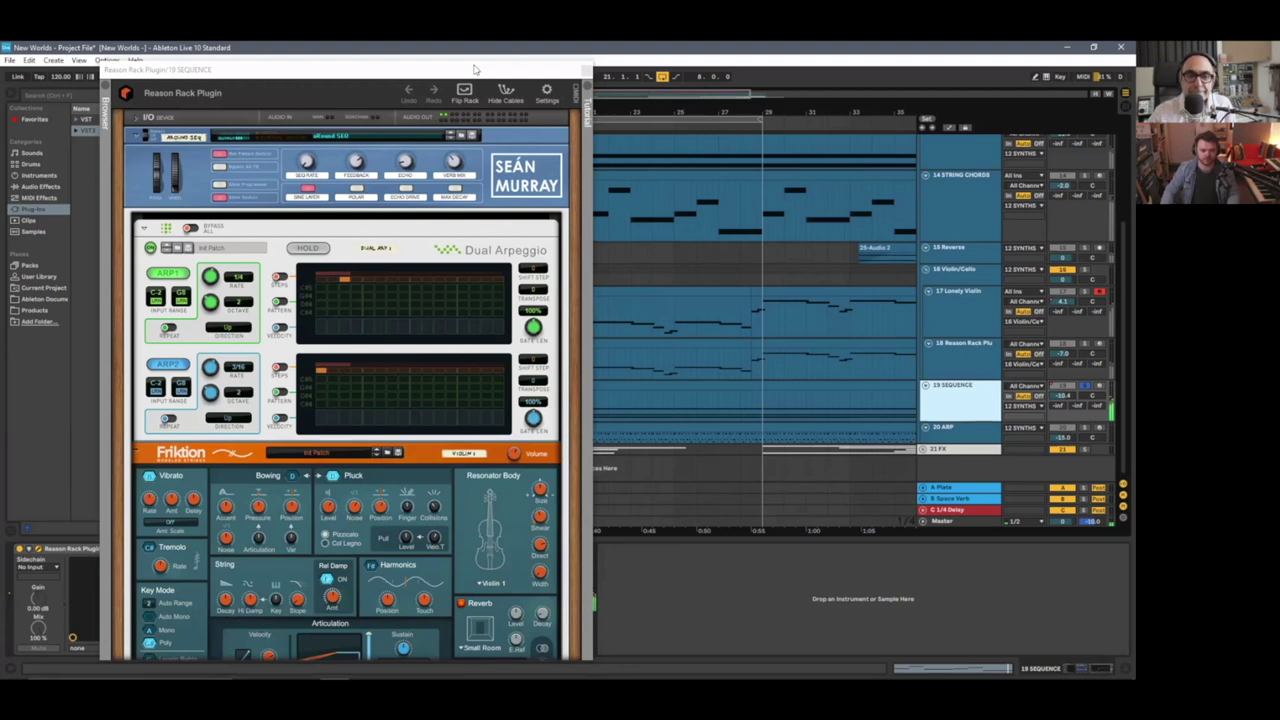
left_click_drag(475, 69, 395, 54)
- Fold all devices in the Sequence rack, and unfold the first violin's Friktion to view its full panel
left_click(62, 213, "alt")
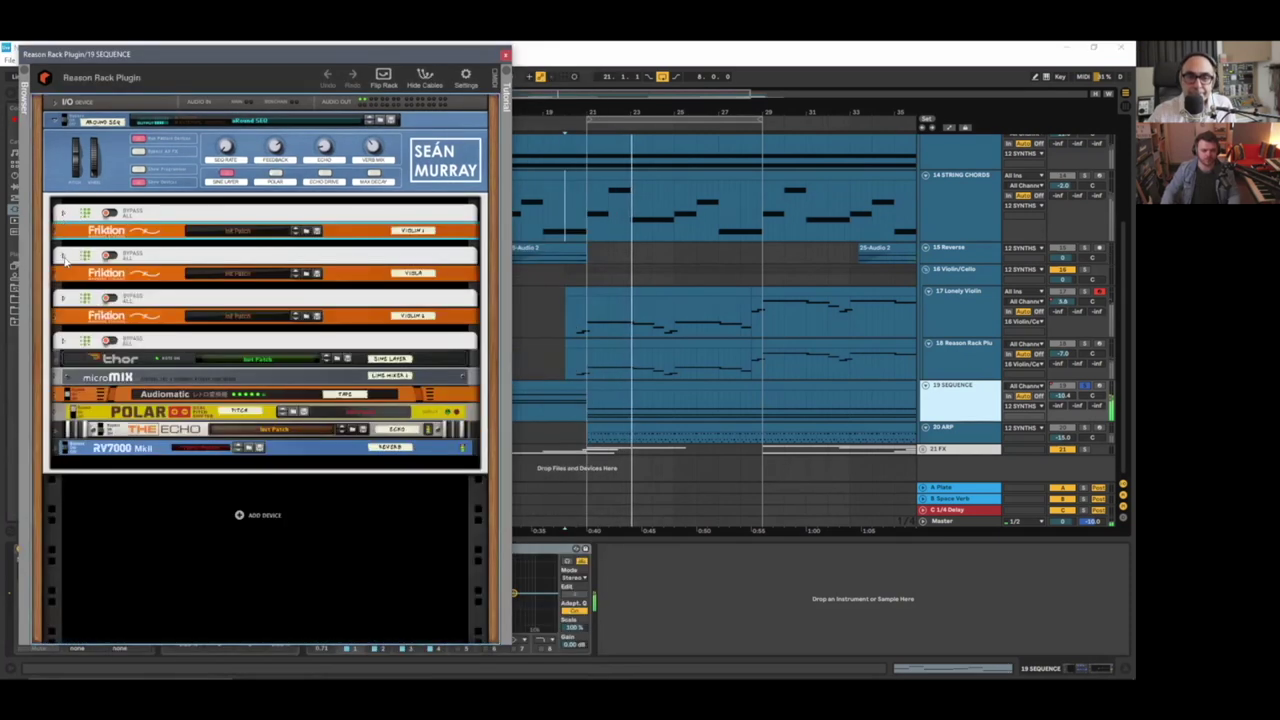
left_click(62, 213)
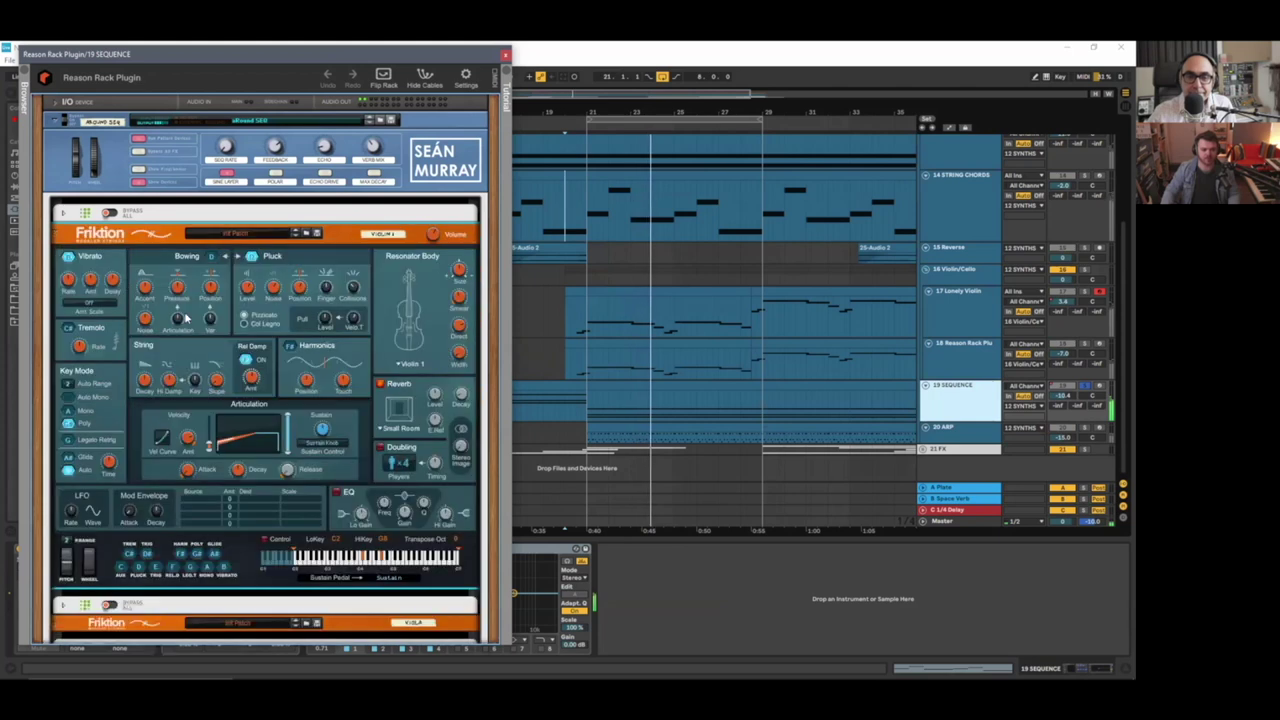
scroll(185, 318, "down", 2)
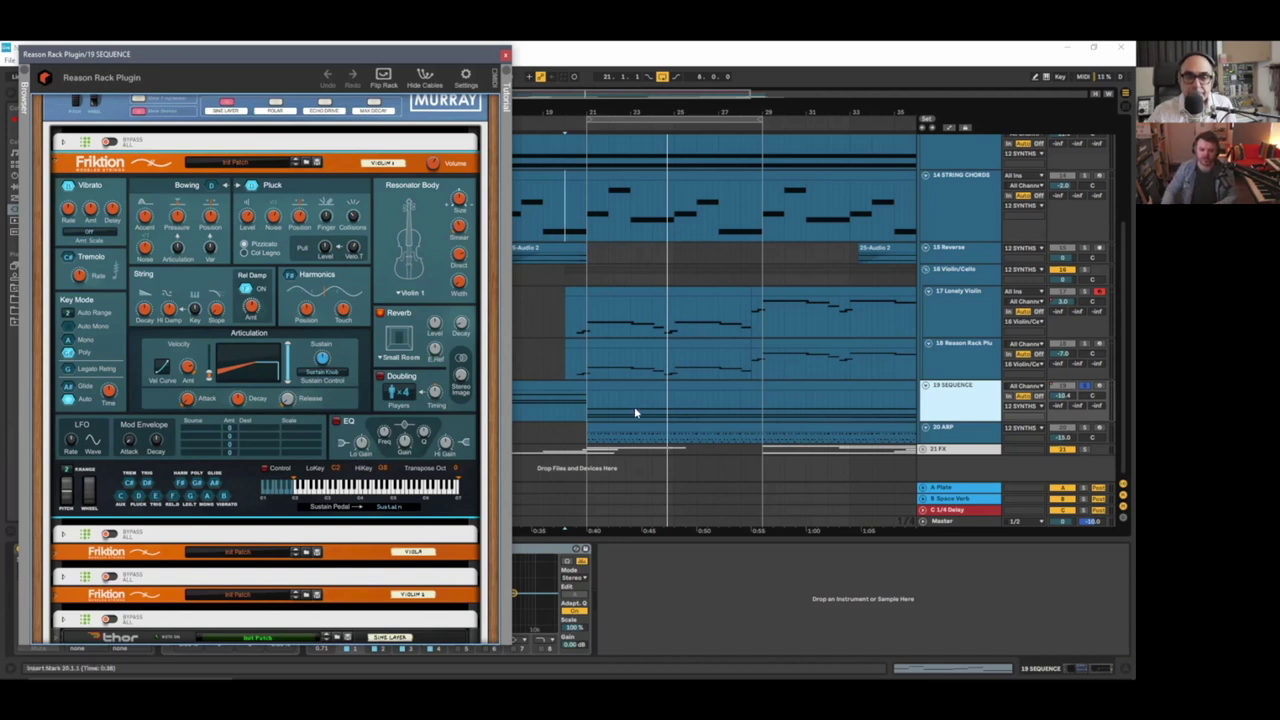
left_click(951, 404)
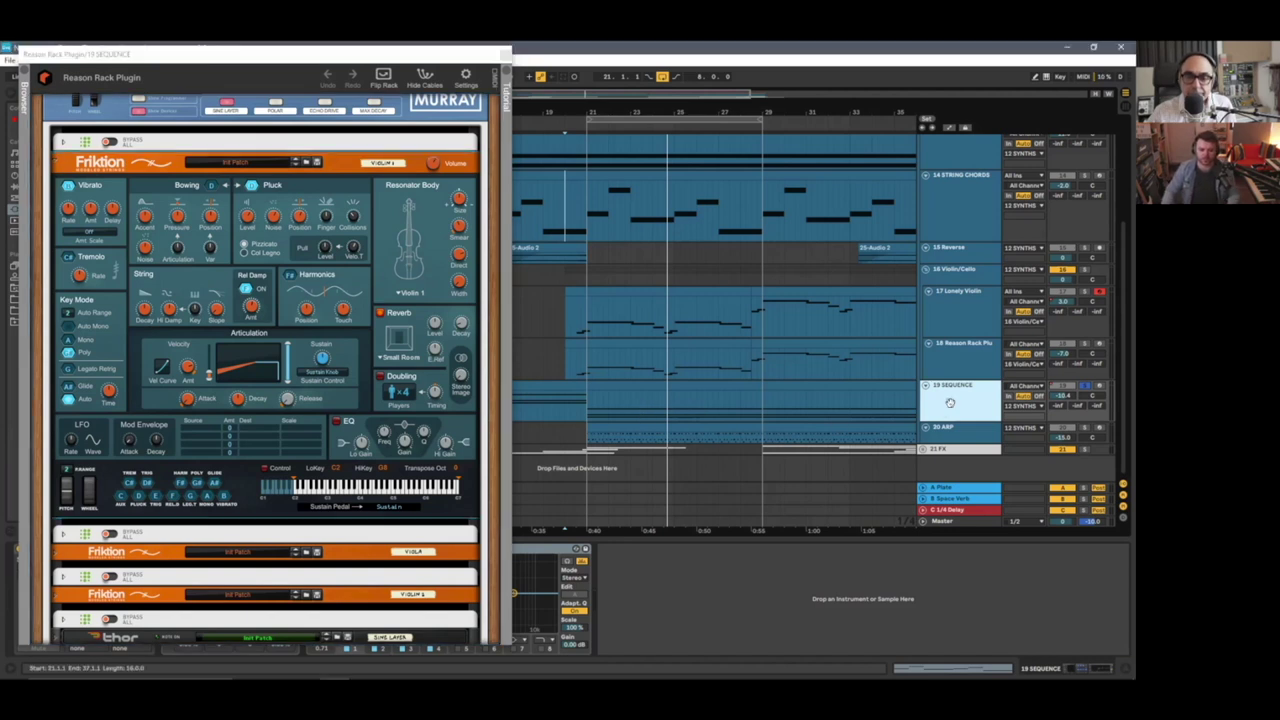
- Open the MIDI notes of the Sequence clip and of the Granular Pad clip to compare their chords
key("e")
left_click_drag(731, 421, 743, 560)
scroll(682, 283, "up", 3)
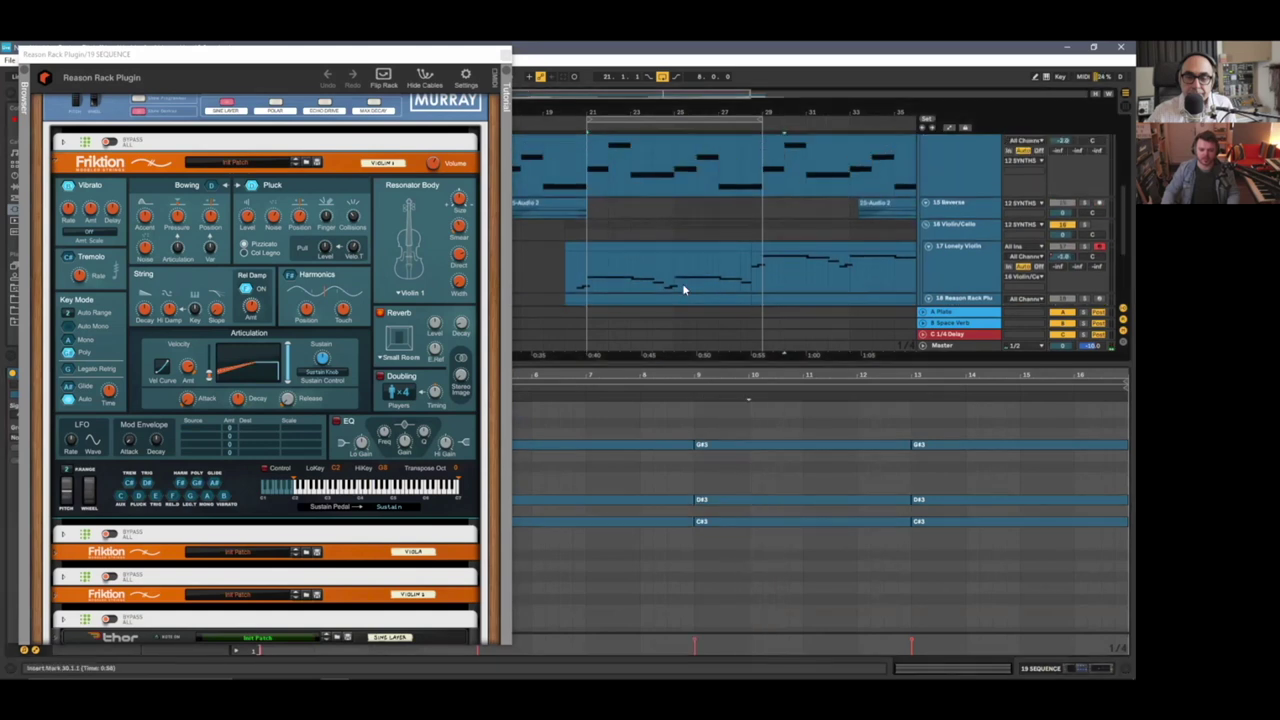
scroll(682, 288, "up", 3)
left_click(648, 200)
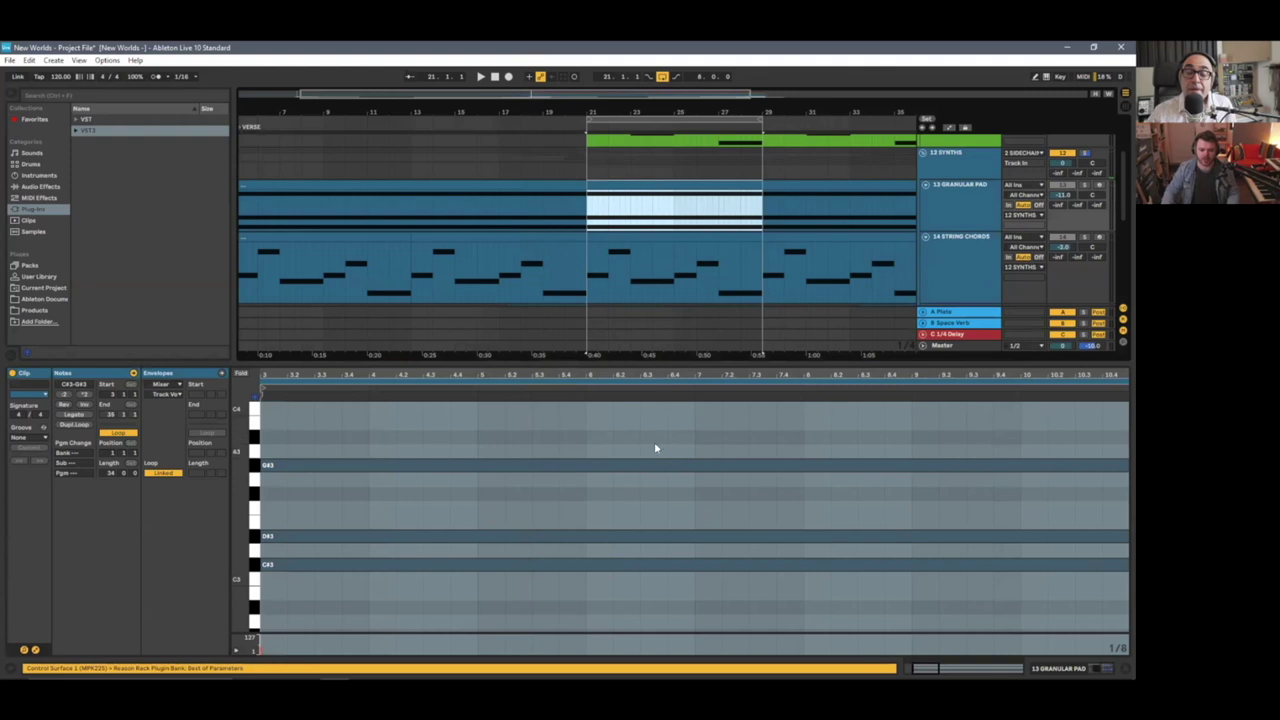
- Reopen the 19 SEQUENCE track's Reason Rack and unfold the Dual Arpeggio player feeding the Violin 1 Friktion
scroll(740, 212, "down", 5)
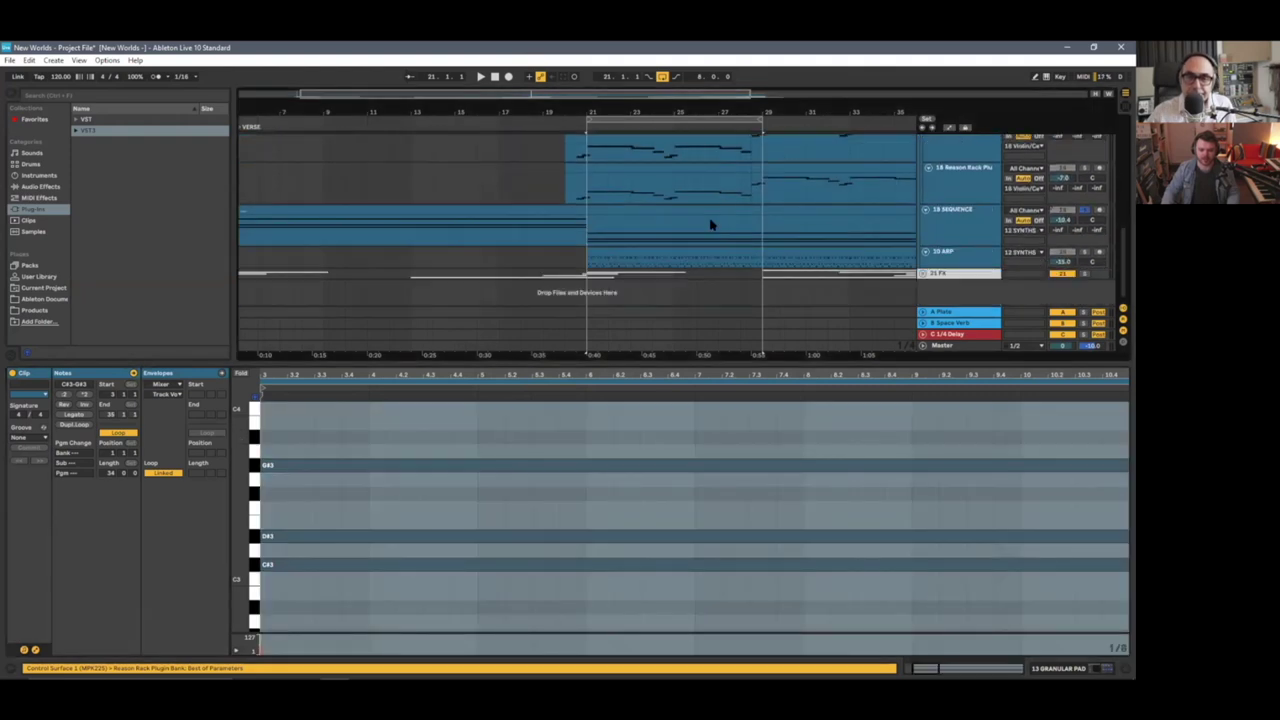
left_click(955, 229)
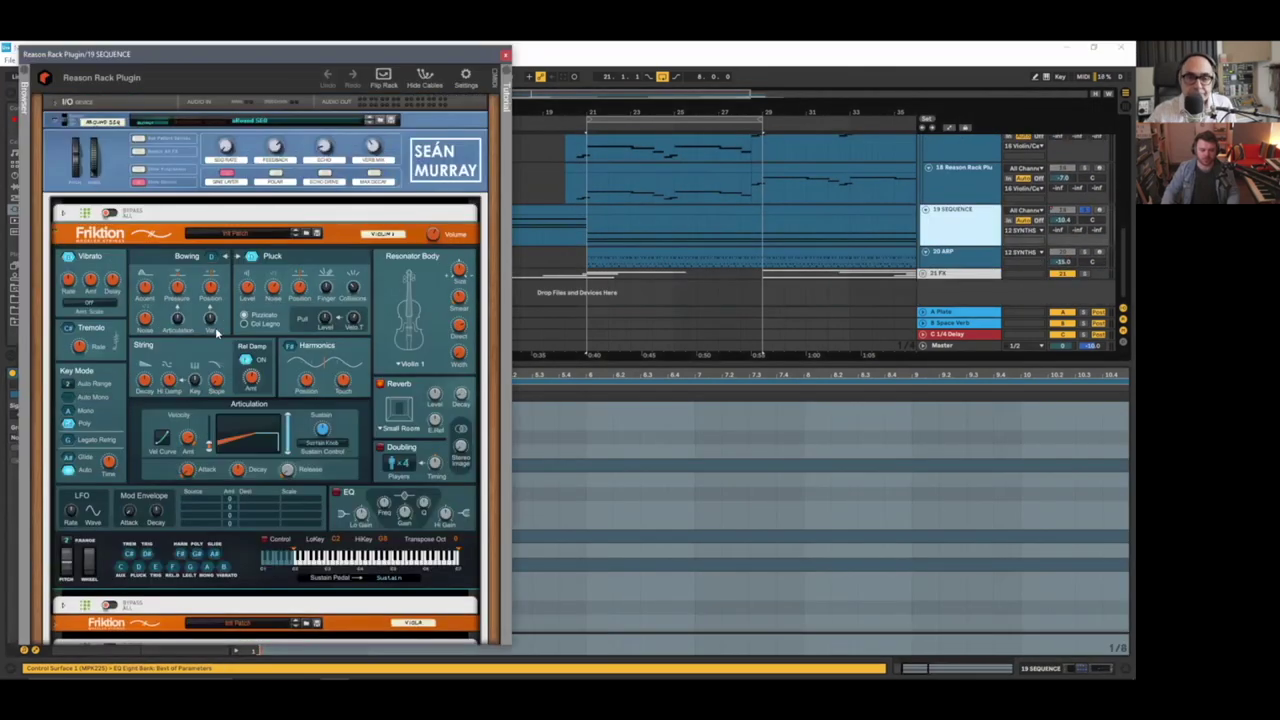
left_click(63, 213)
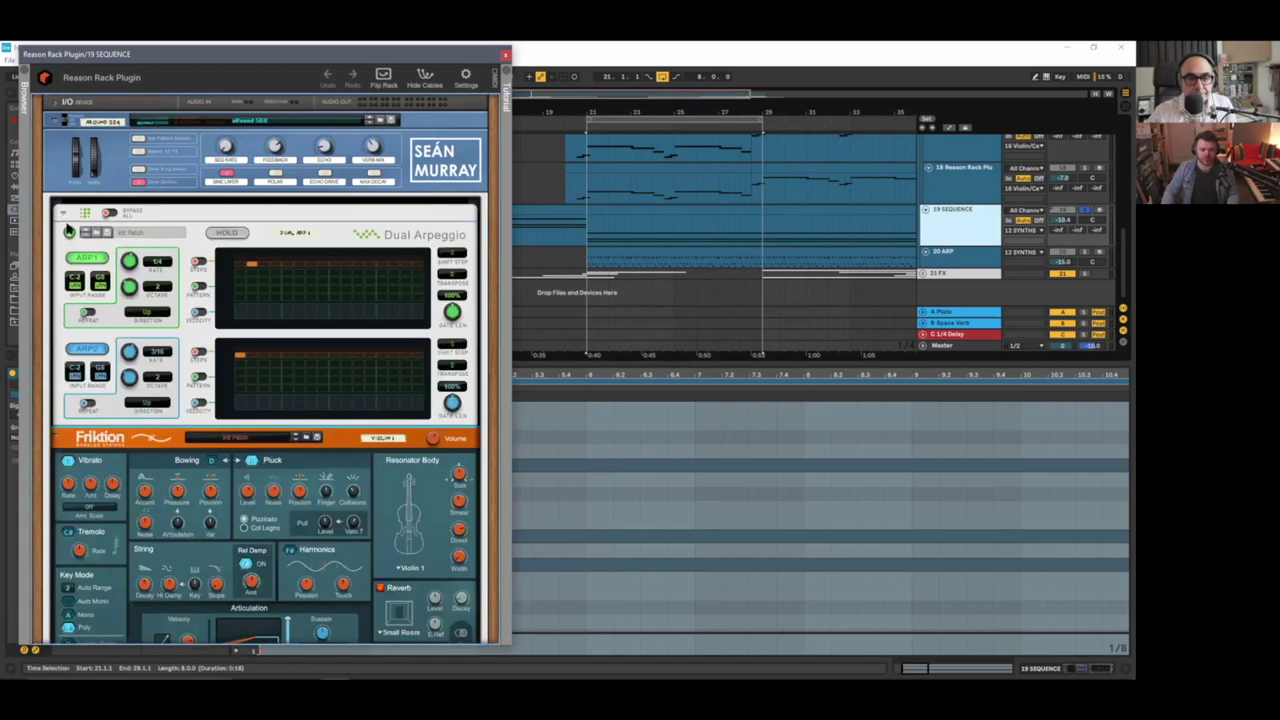
scroll(190, 275, "down", 5)
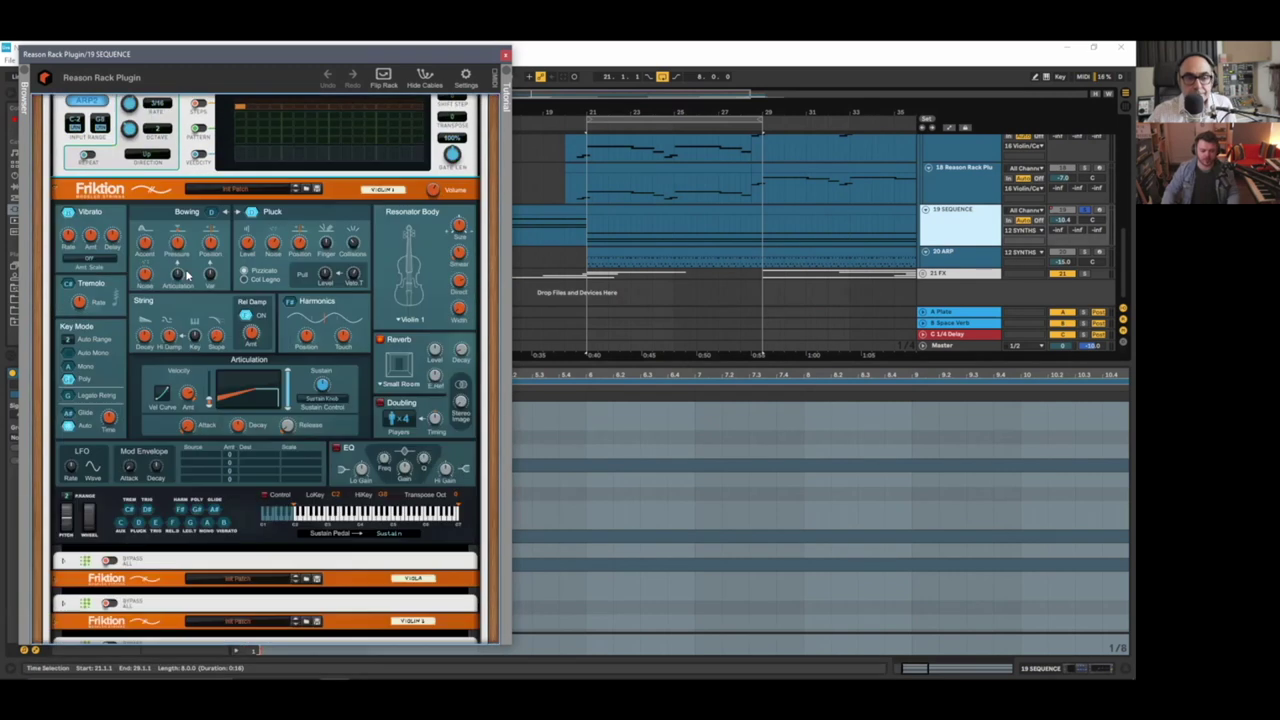
- Unfold the Viola and second violin Friktion devices to view their full panels
left_click(63, 348)
scroll(57, 370, "down", 3)
scroll(57, 372, "down", 3)
left_click(60, 372)
scroll(97, 416, "down", 1)
scroll(97, 416, "down", 3)
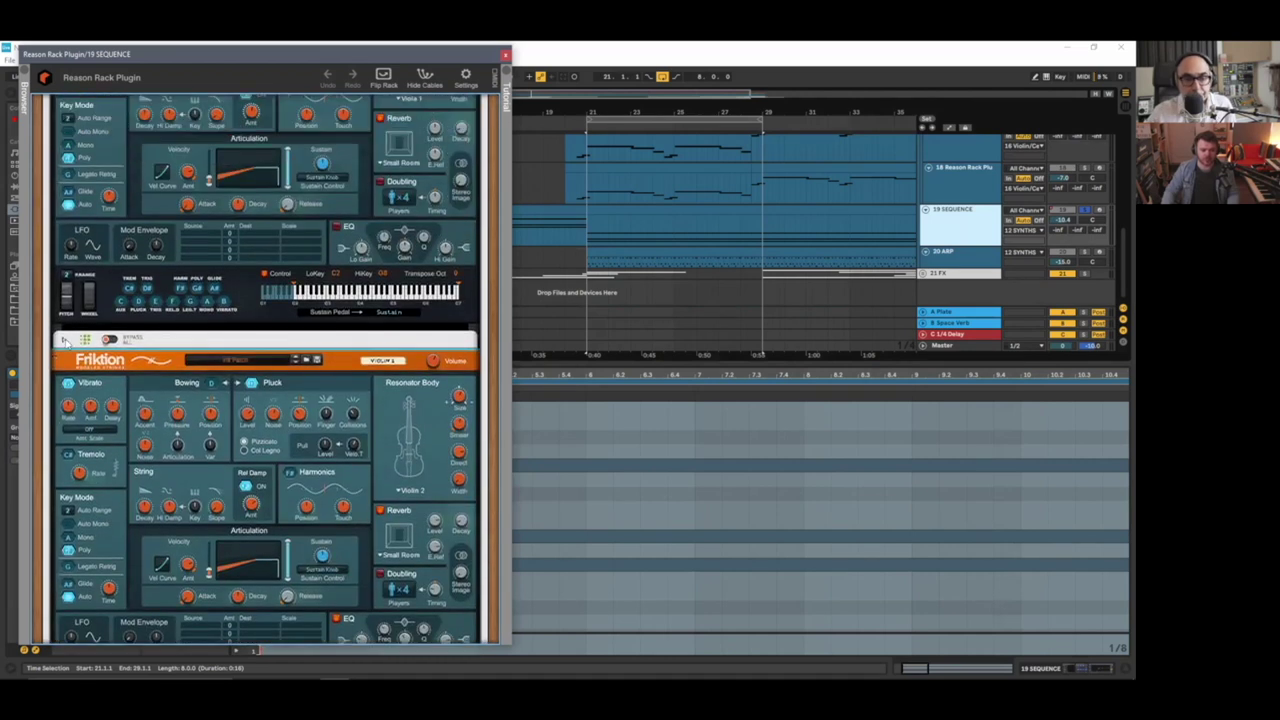
- Unfold the Note Echo and Dual Arpeggio players above the second violin's and the Viola's Friktion
left_click(63, 341)
left_click(195, 382)
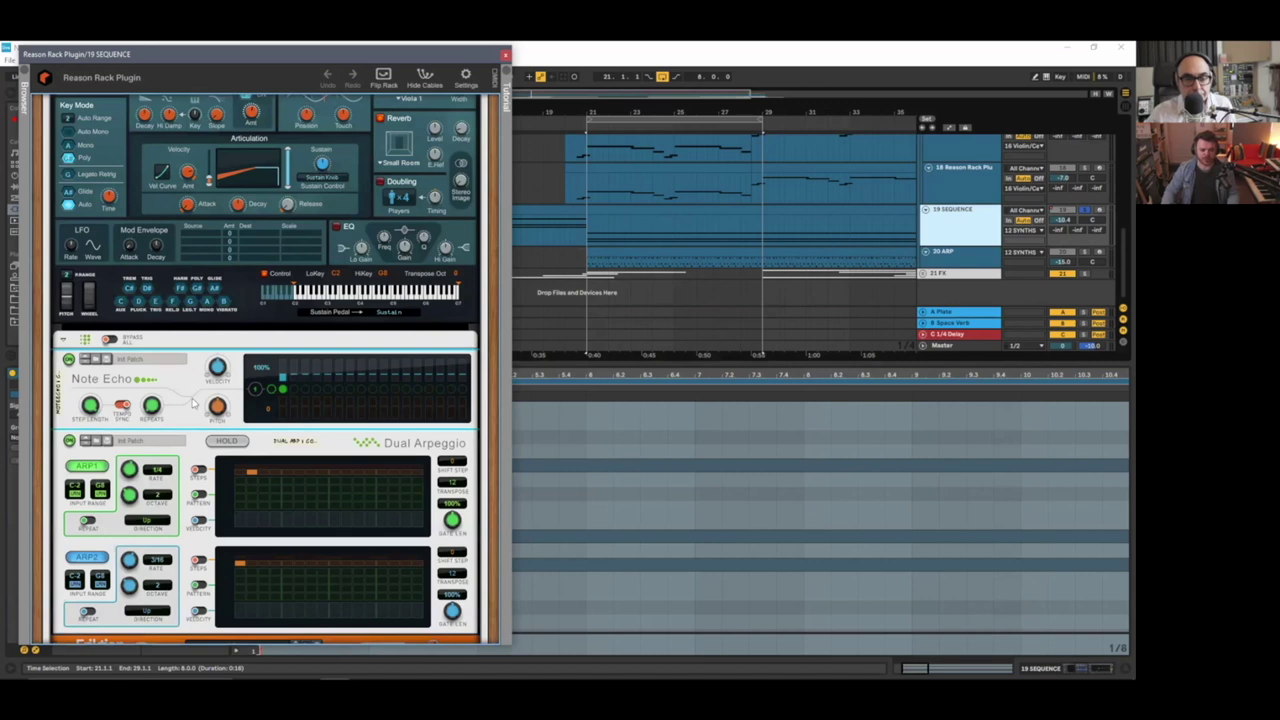
scroll(120, 480, "down", 8)
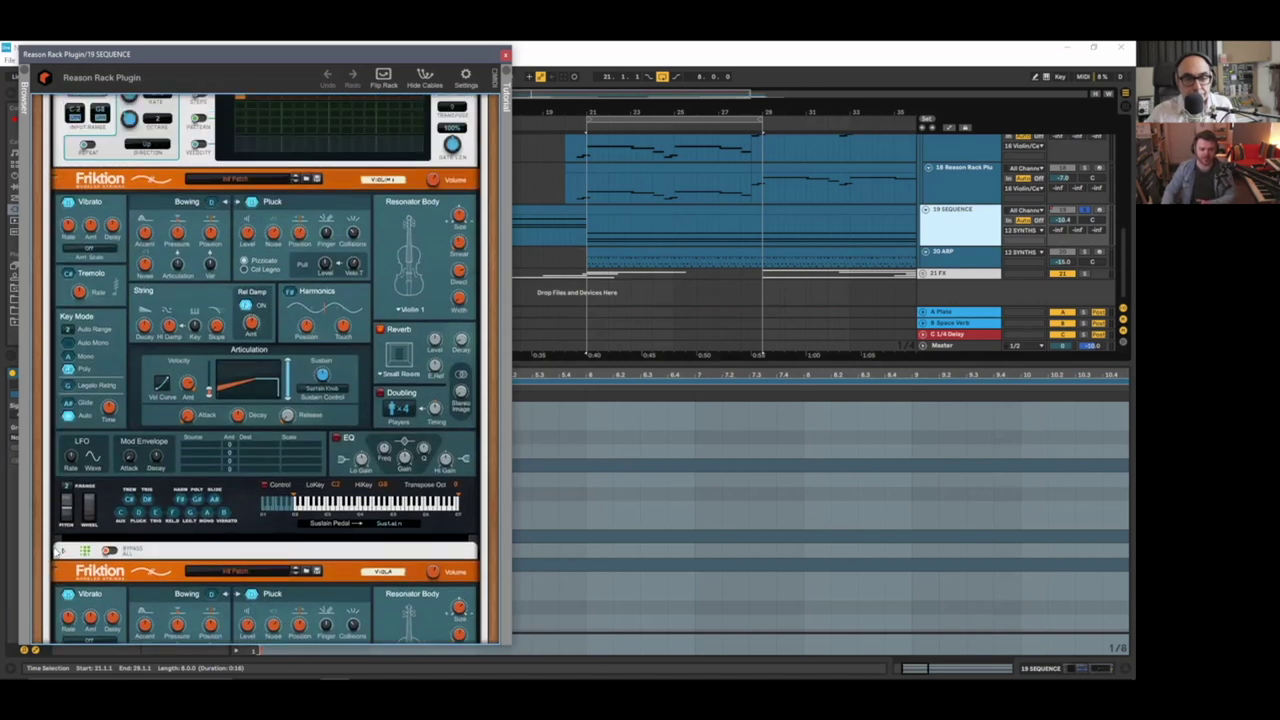
left_click(57, 550)
scroll(165, 399, "down", 4)
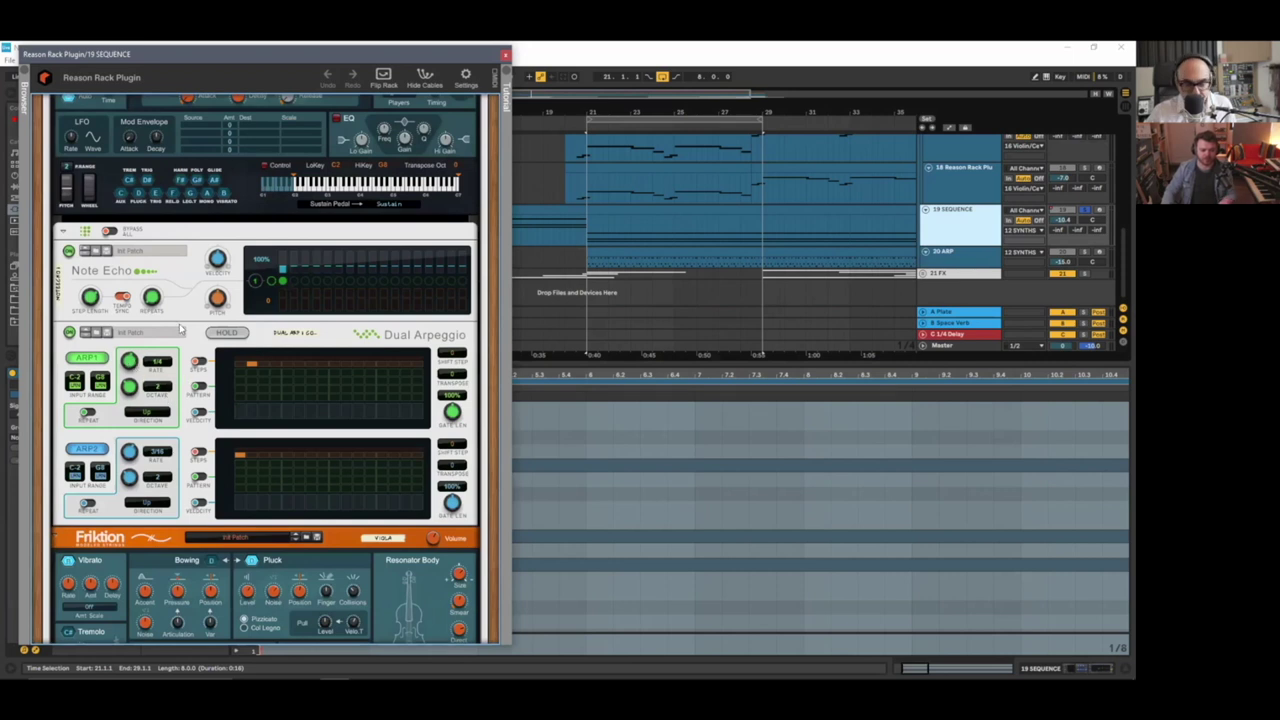
- Examine the Note Echo, Dual Arpeggio and Friktion settings across the Violin 1, Viola and second violin devices
scroll(188, 365, "down", 1)
scroll(188, 365, "down", 2)
scroll(188, 370, "up", 6)
scroll(186, 390, "down", 5)
scroll(186, 390, "down", 3)
scroll(186, 388, "up", 3)
scroll(186, 386, "down", 6)
scroll(186, 383, "up", 4)
scroll(280, 350, "down", 5)
scroll(377, 308, "up", 7)
scroll(370, 340, "down", 2)
scroll(370, 340, "up", 3)
scroll(370, 340, "down", 3)
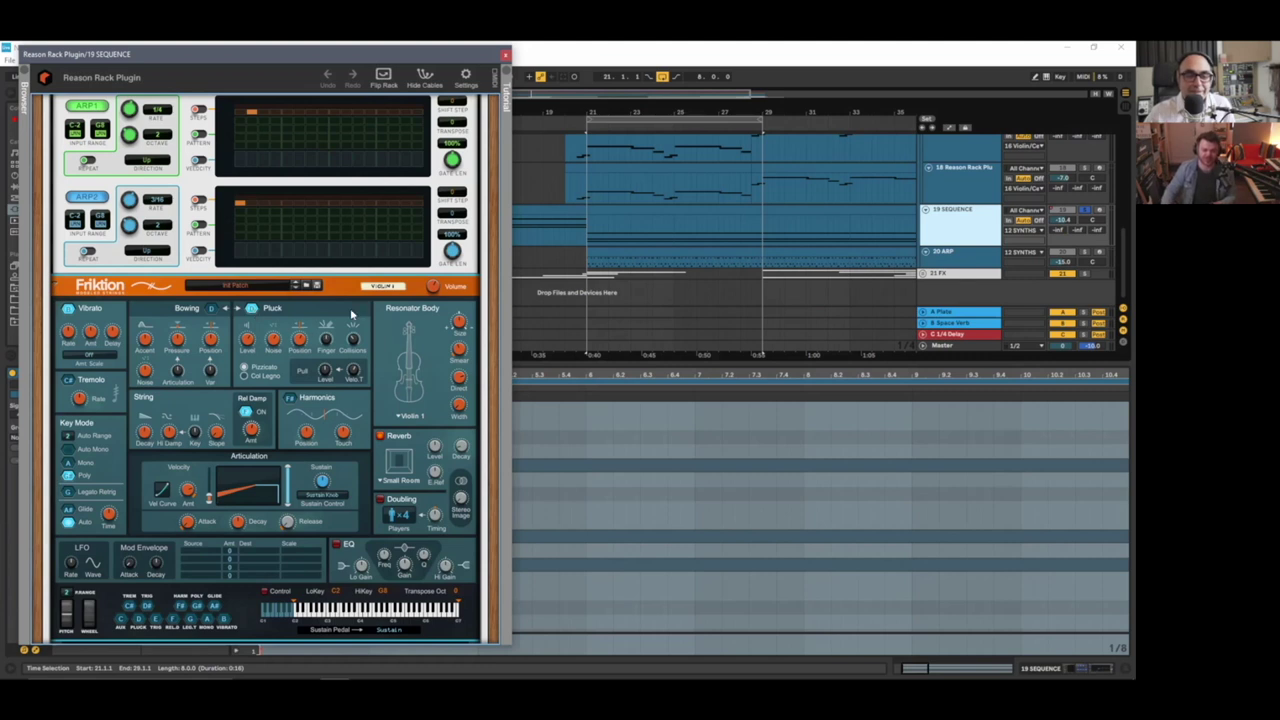
scroll(351, 314, "down", 1)
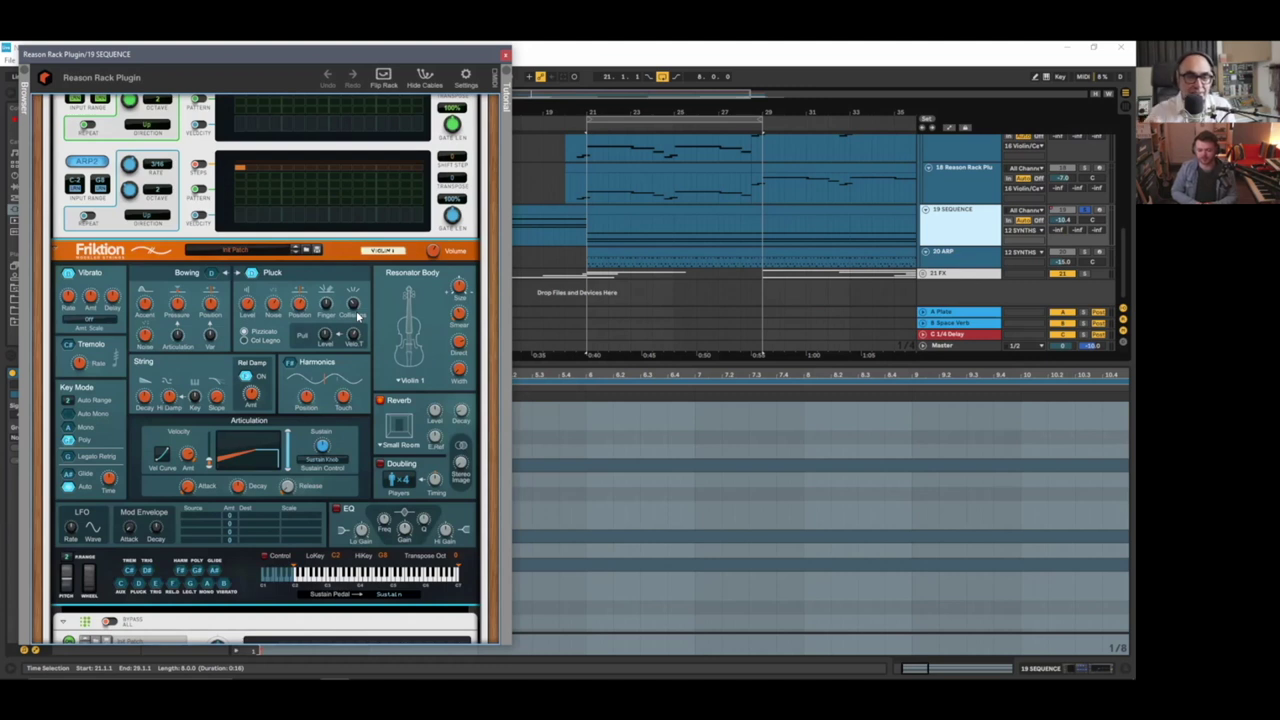
left_click(932, 477)
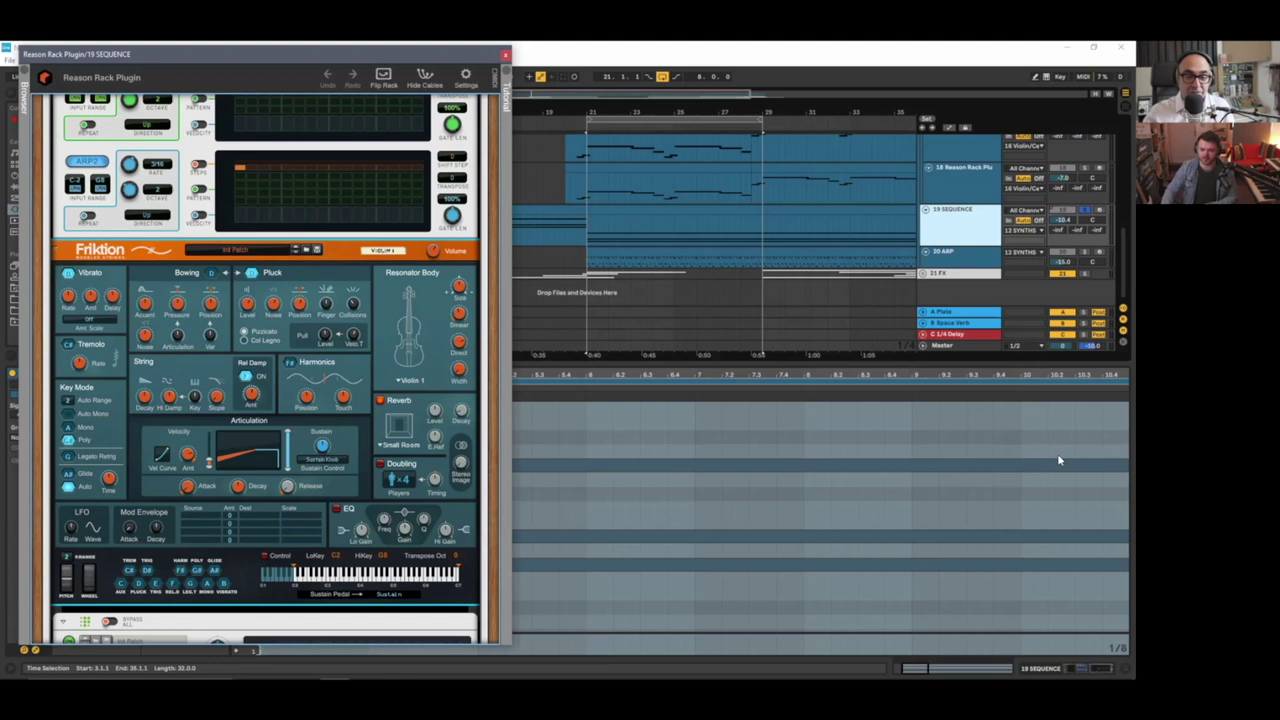
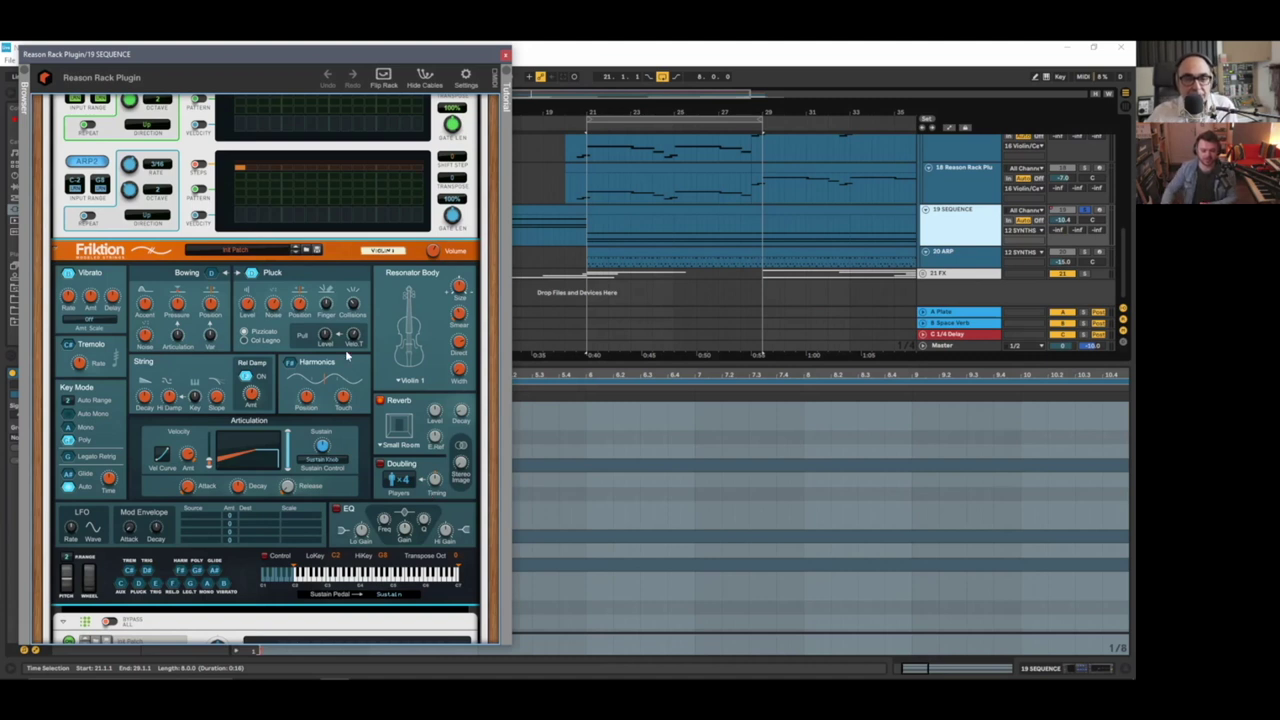
- Review the whole Sequence rack and unfold the microMIX line mixer that combines its instruments
scroll(362, 360, "up", 5)
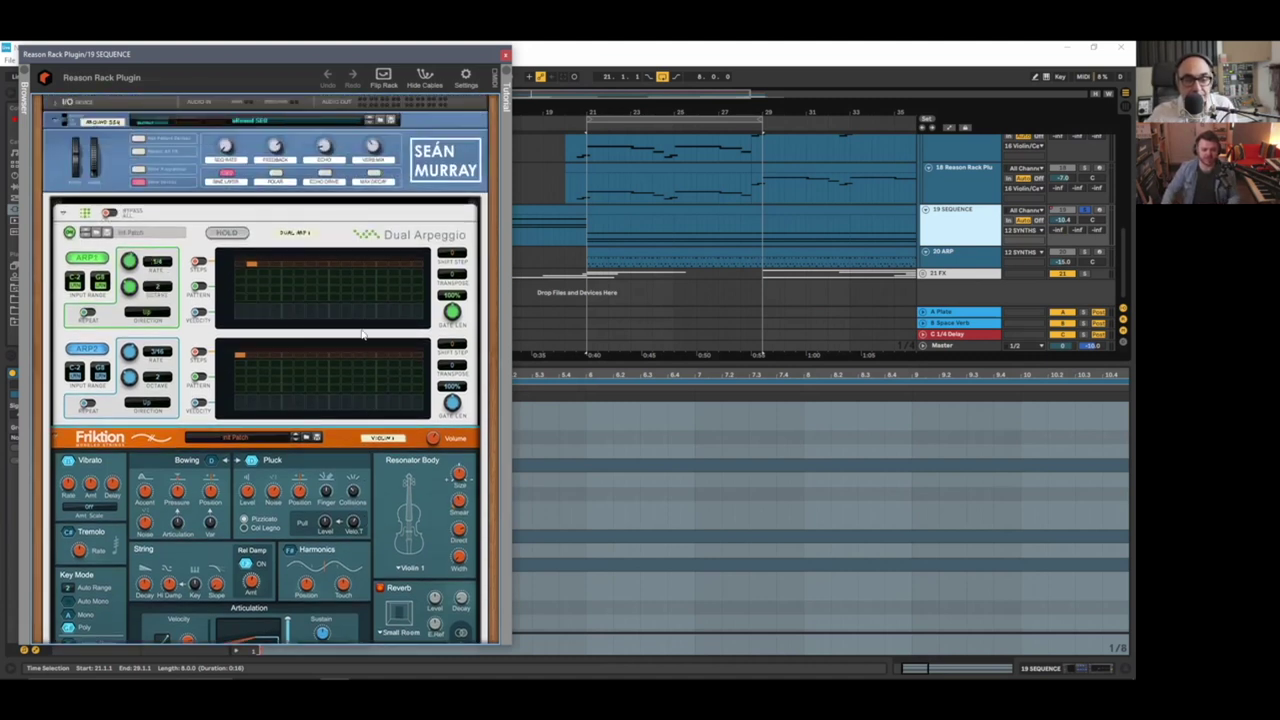
scroll(362, 335, "down", 5)
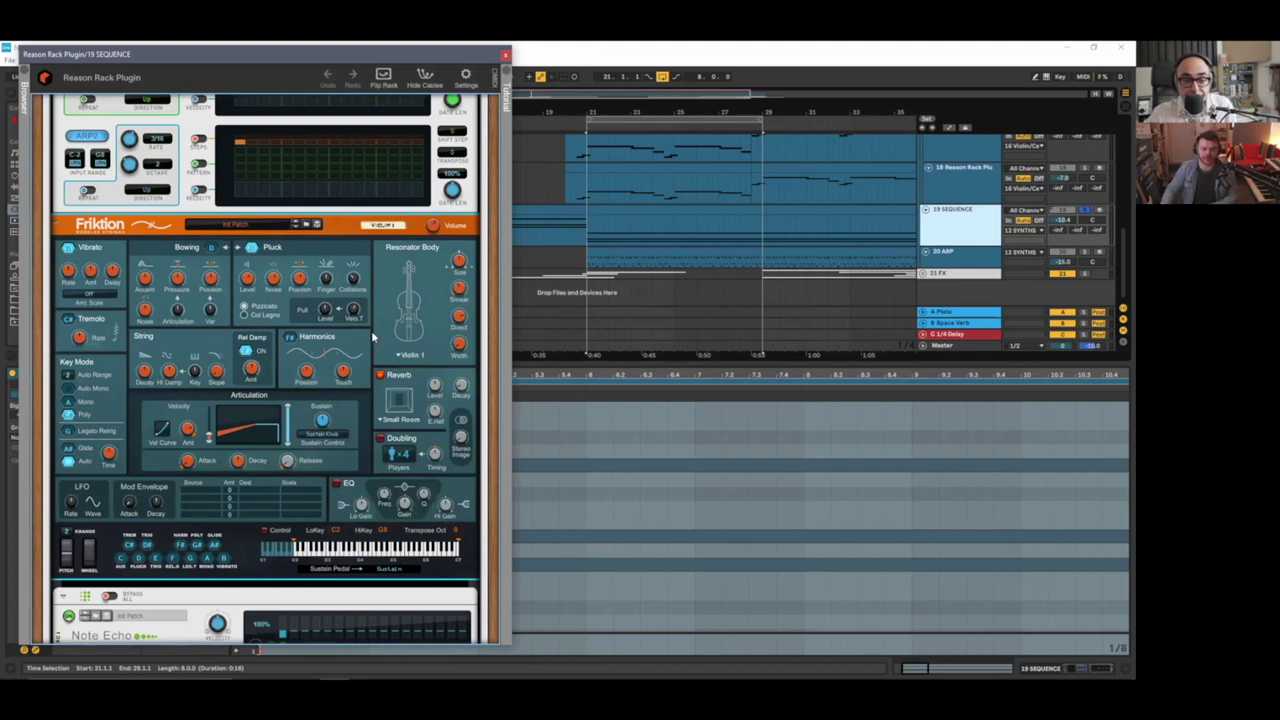
scroll(373, 340, "up", 7)
scroll(373, 340, "down", 12)
scroll(371, 330, "up", 6)
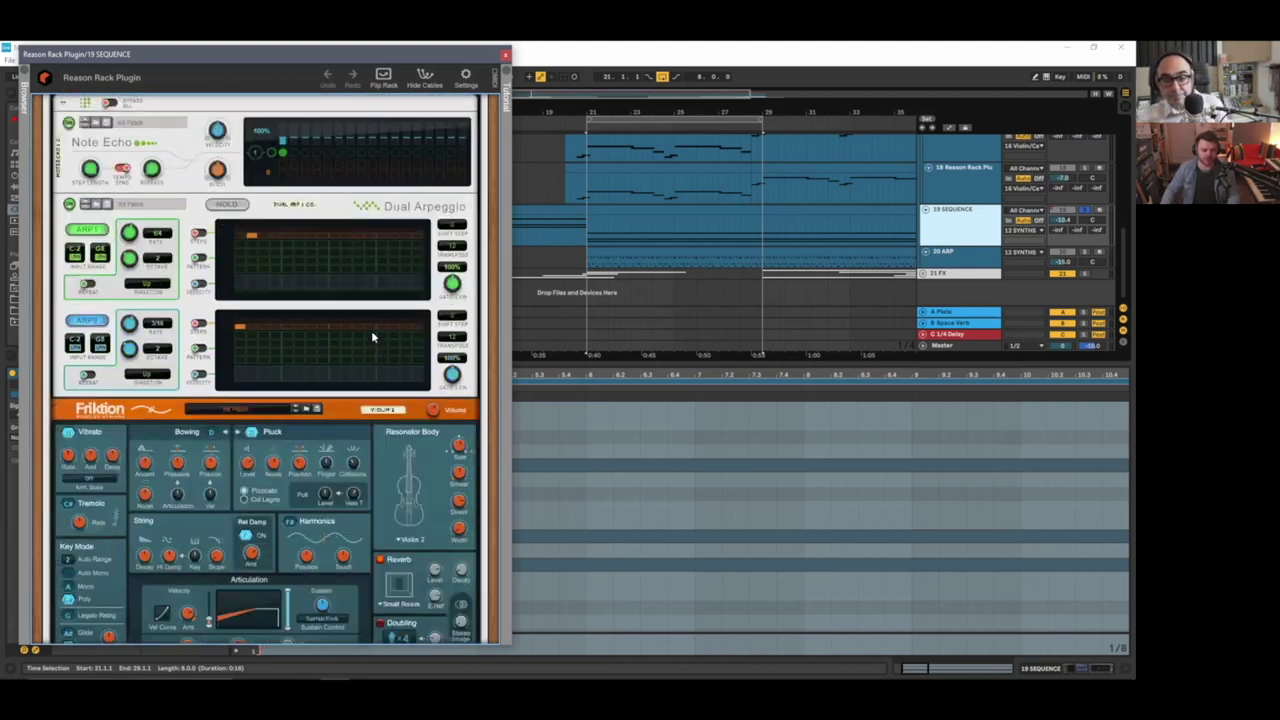
scroll(371, 330, "down", 10)
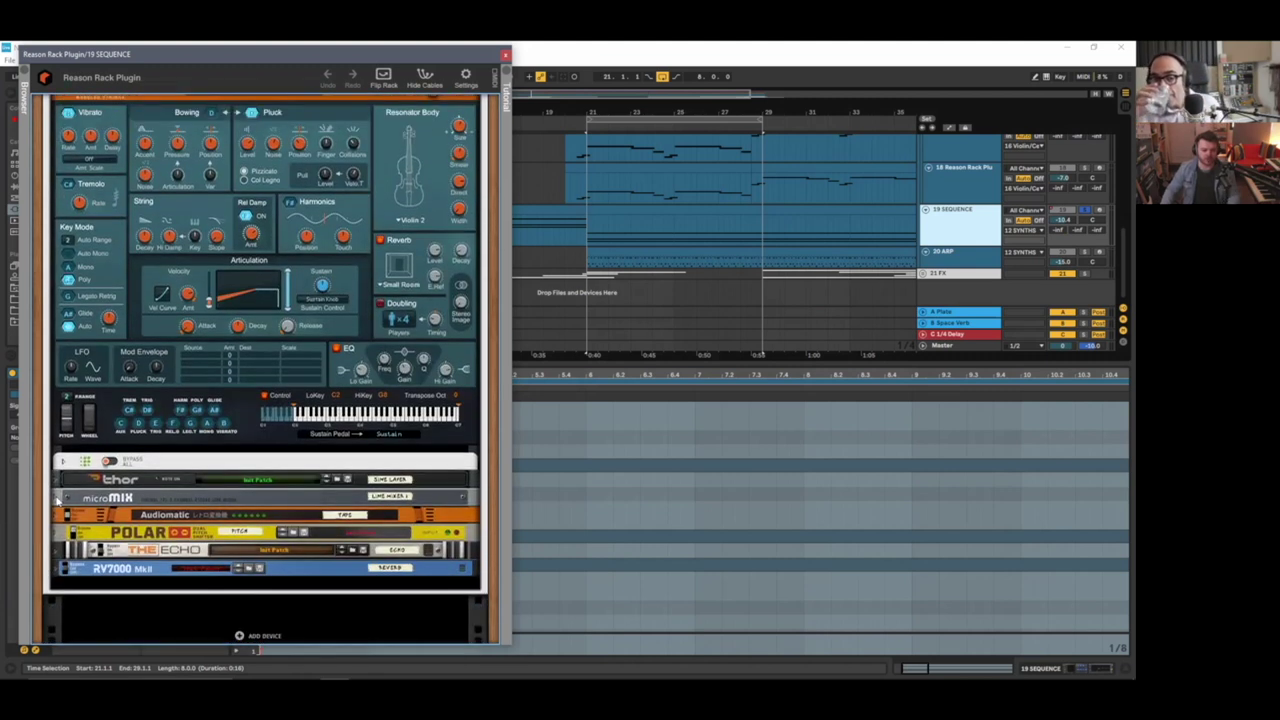
left_click(69, 497)
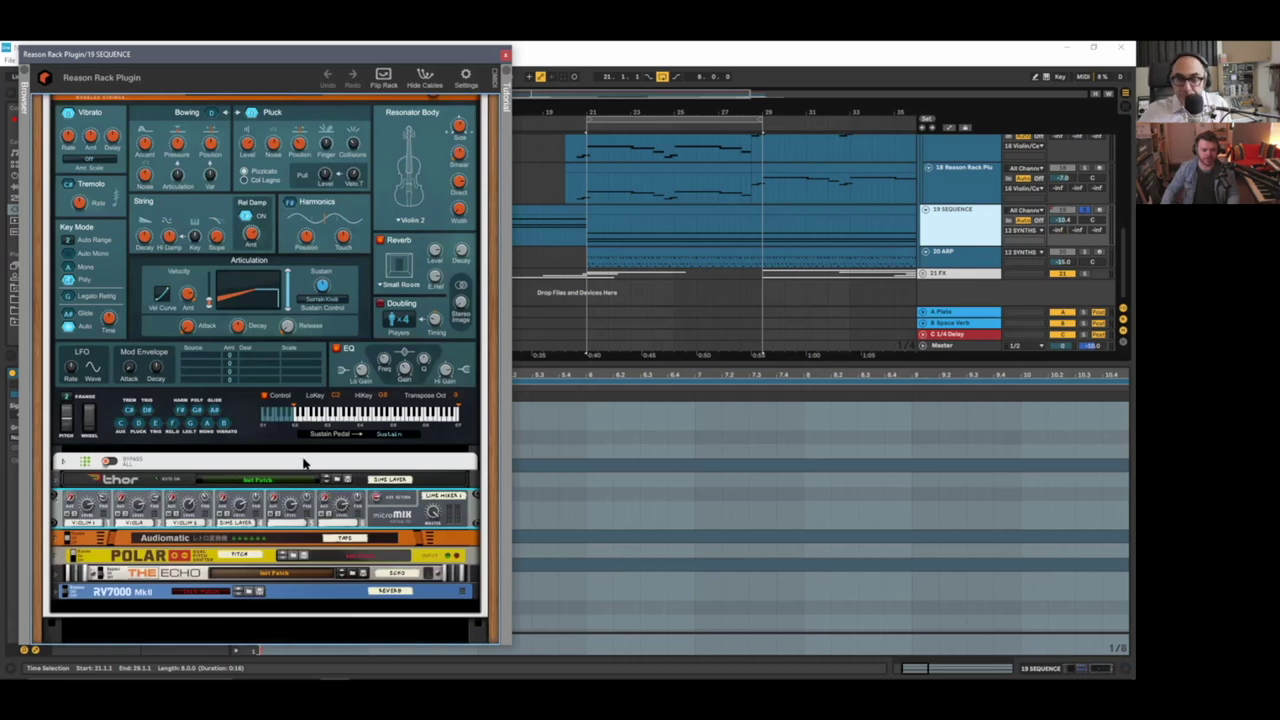
- Unfold the Thor sine layer to view its panel, and fold it again
scroll(240, 430, "up", 3)
scroll(240, 430, "up", 5)
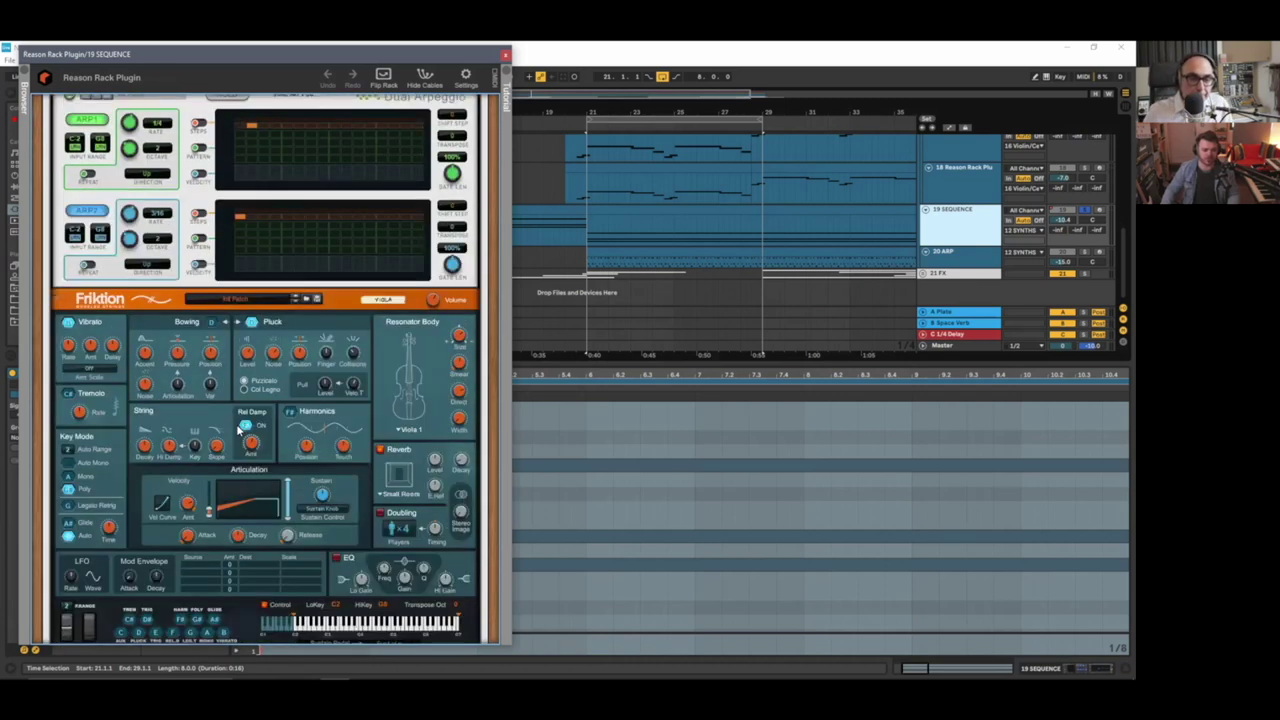
scroll(240, 430, "down", 8)
scroll(237, 430, "up", 4)
scroll(237, 430, "down", 5)
scroll(237, 430, "up", 5)
scroll(238, 432, "down", 5)
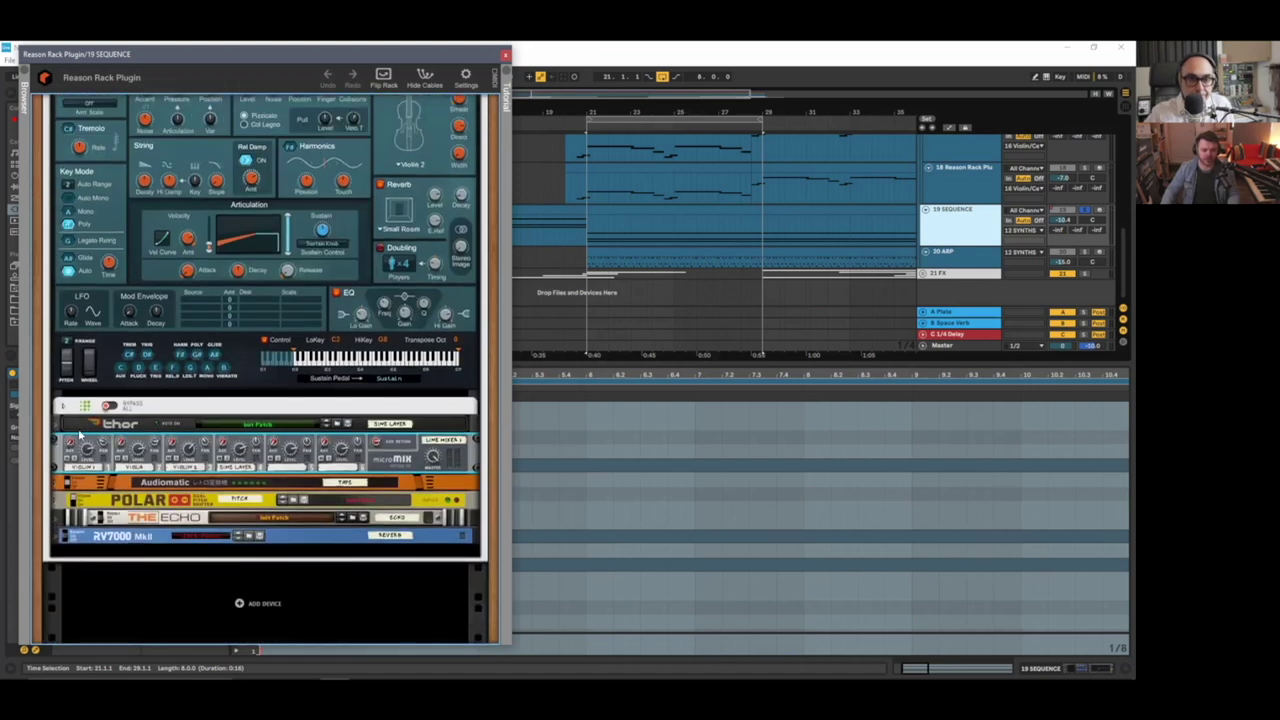
left_click(60, 425)
scroll(62, 380, "down", 1)
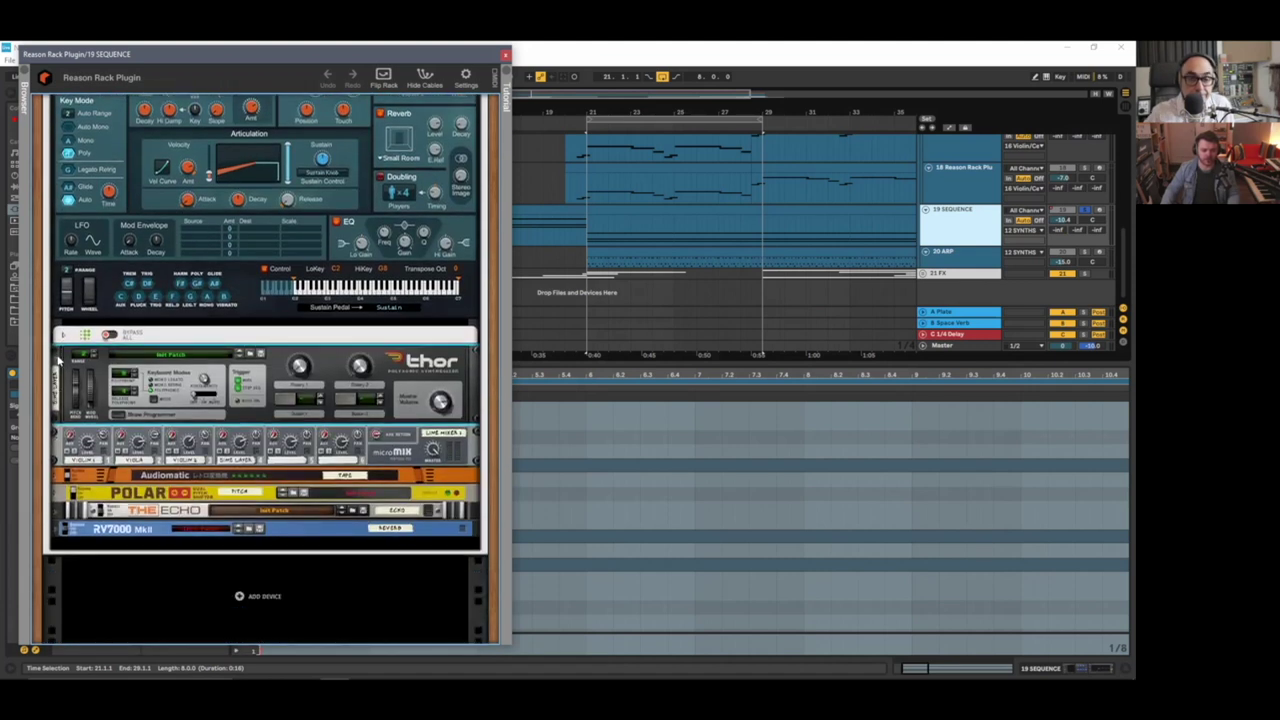
left_click(60, 360)
- Play the soloed Sequence track from bar 21 with the first Dual Arpeggio and Violin 1 Friktion in view
scroll(196, 420, "up", 6)
scroll(196, 420, "down", 4)
scroll(196, 420, "up", 4)
scroll(196, 420, "down", 5)
scroll(196, 420, "up", 6)
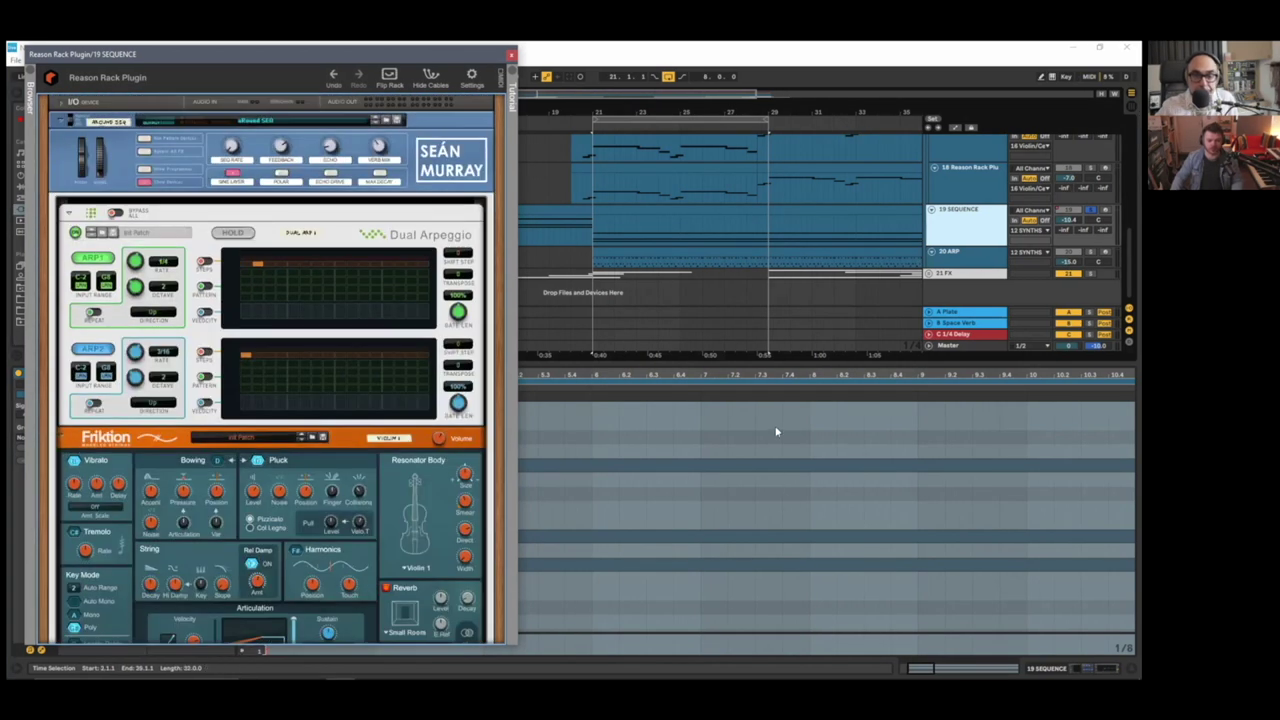
left_click(823, 500)
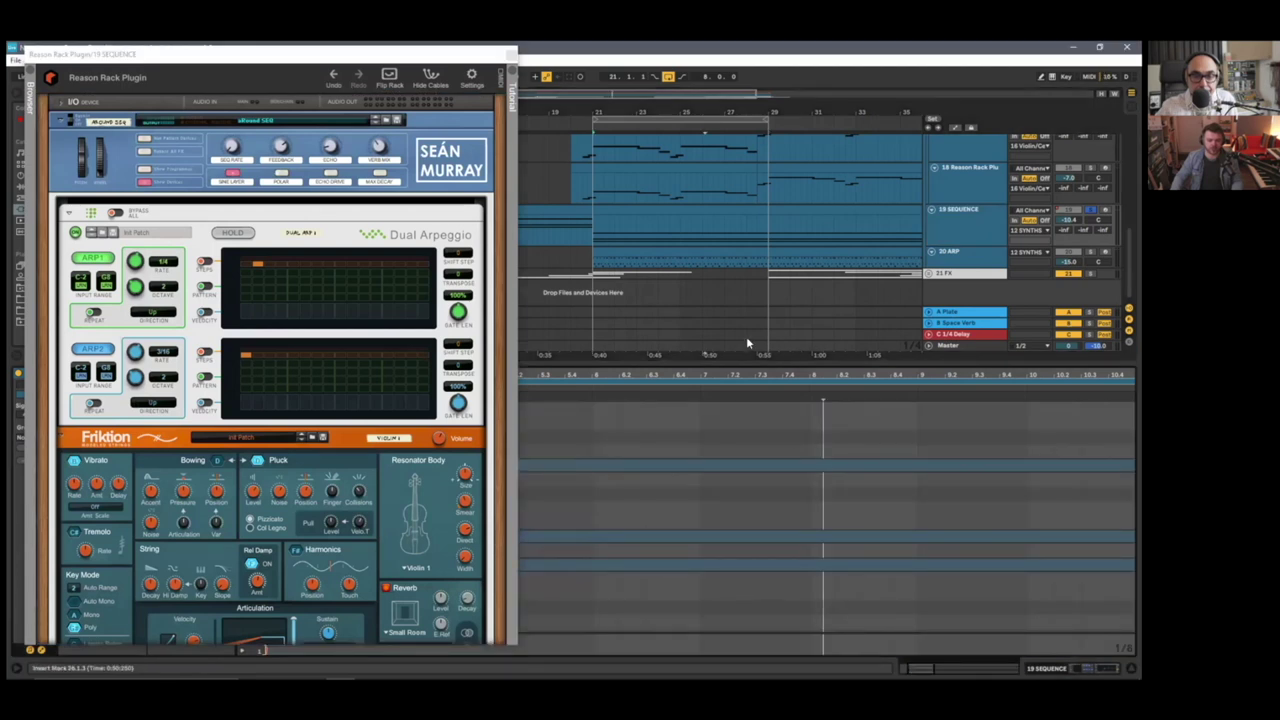
left_click(186, 240)
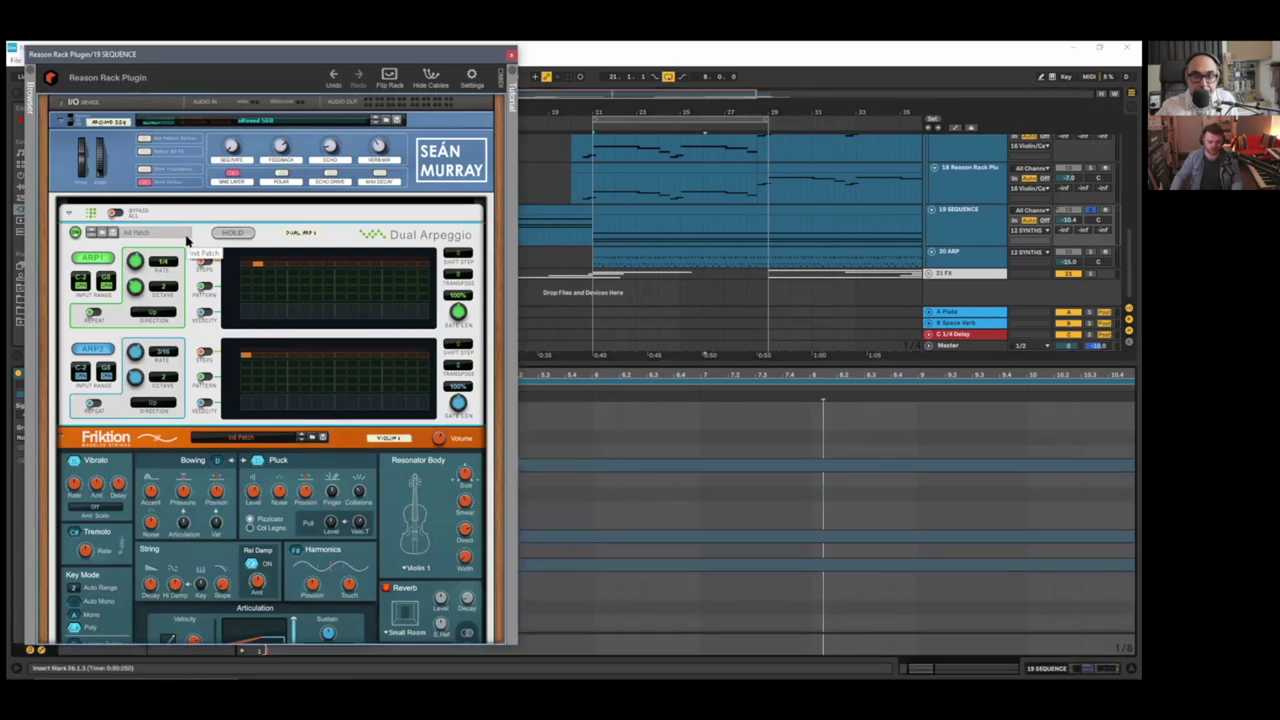
key("space")
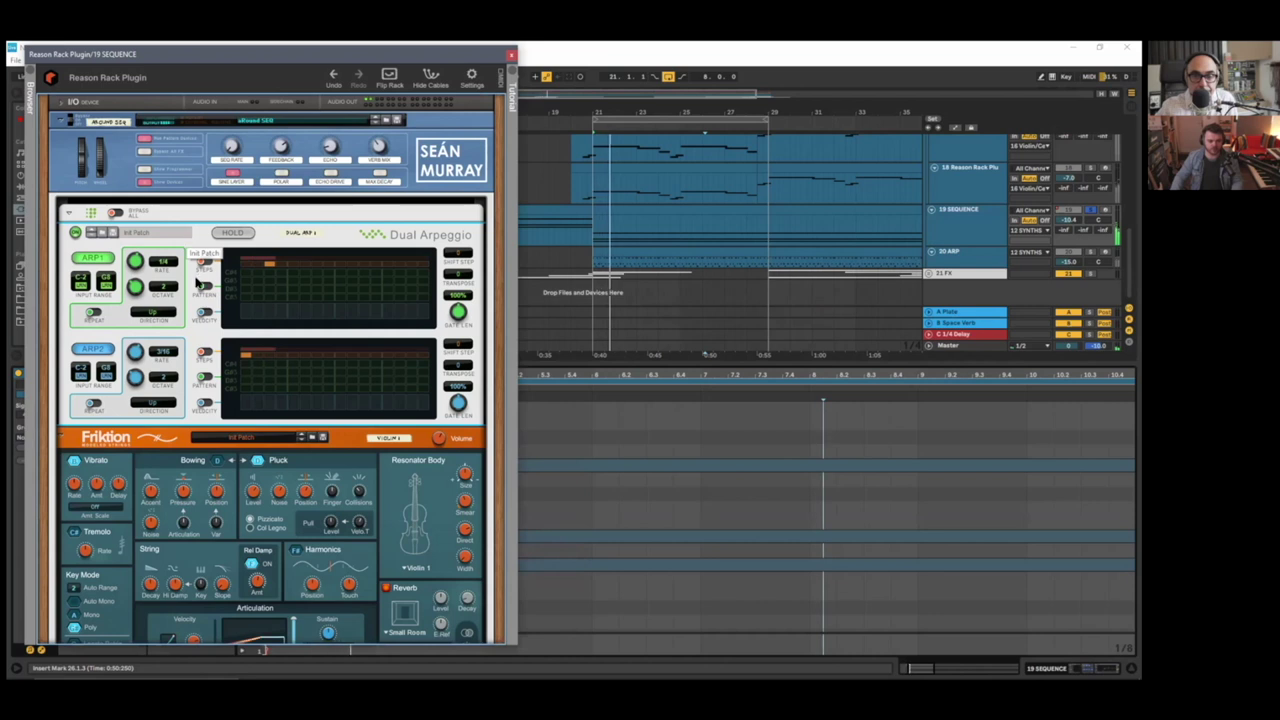
- Solo the Violin 1 and Viola channels in the rack's microMIX line mixer
scroll(196, 283, "down", 5)
scroll(196, 283, "down", 15)
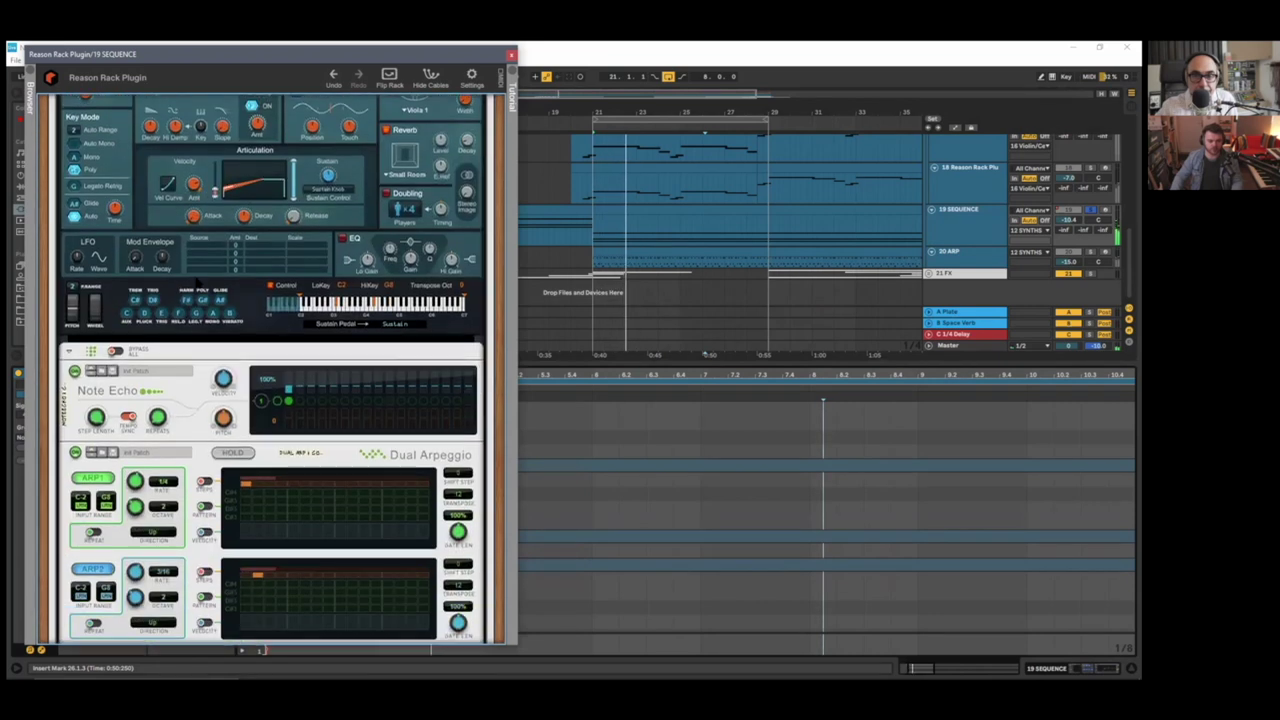
scroll(197, 283, "down", 5)
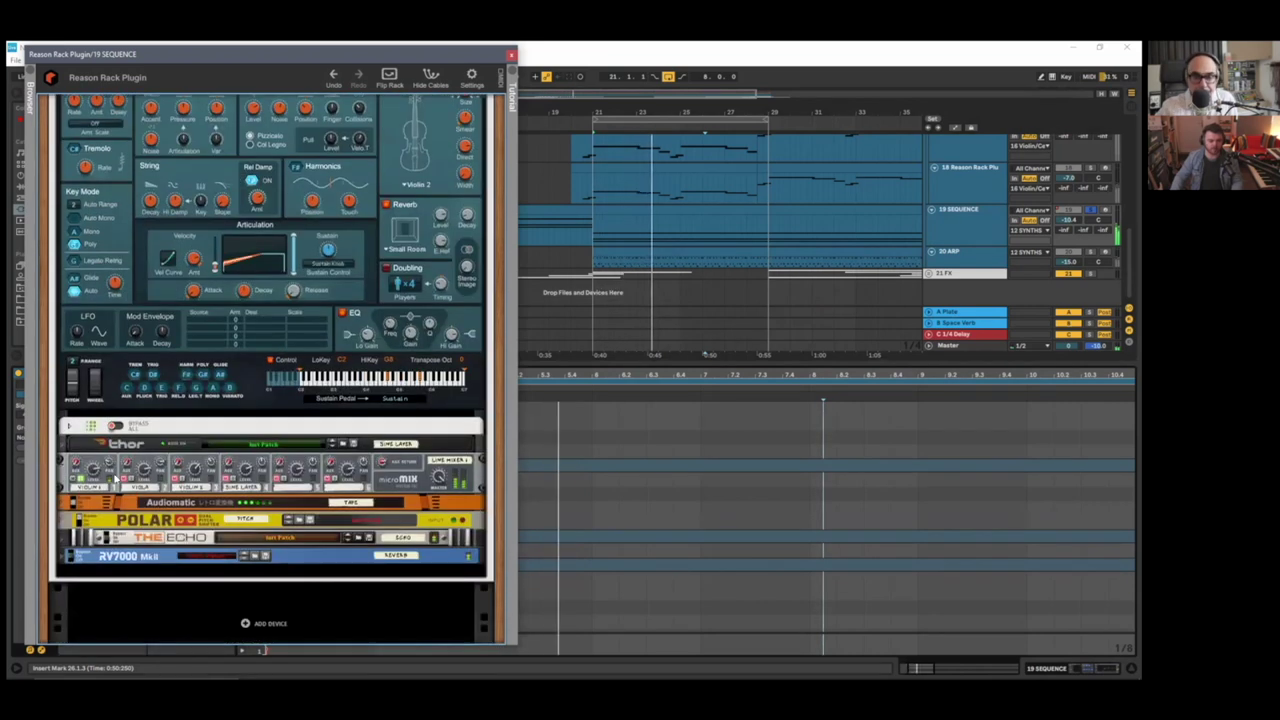
mouse_move(110, 464)
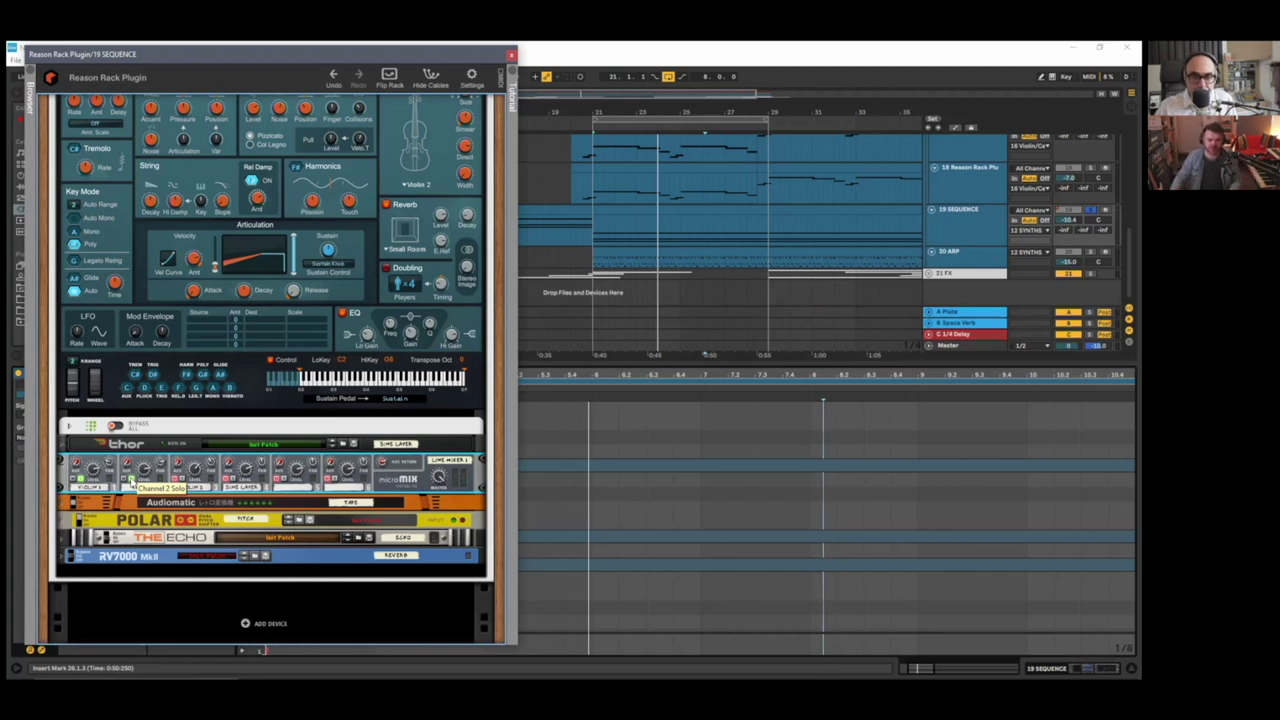
left_click(130, 482)
- Fold all devices in the Sequence rack and unfold only the Violin 1 Friktion
scroll(150, 460, "down", 3)
scroll(153, 454, "up", 3)
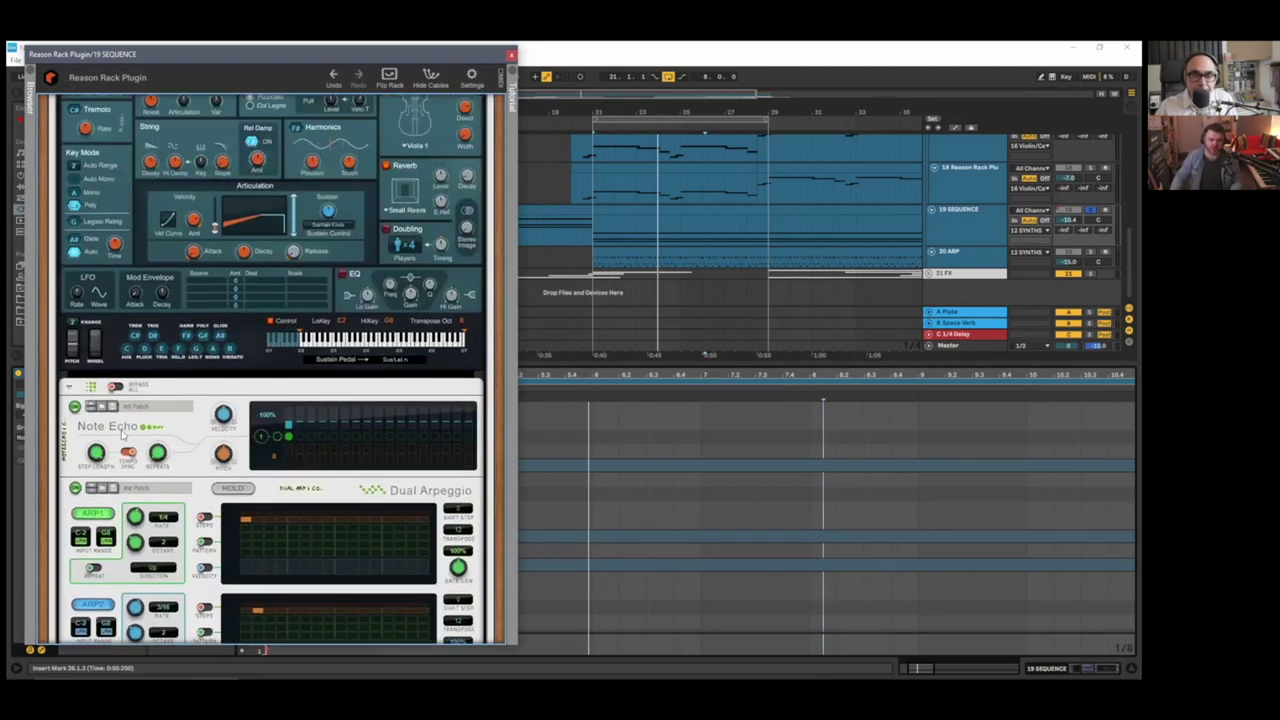
left_click(70, 390)
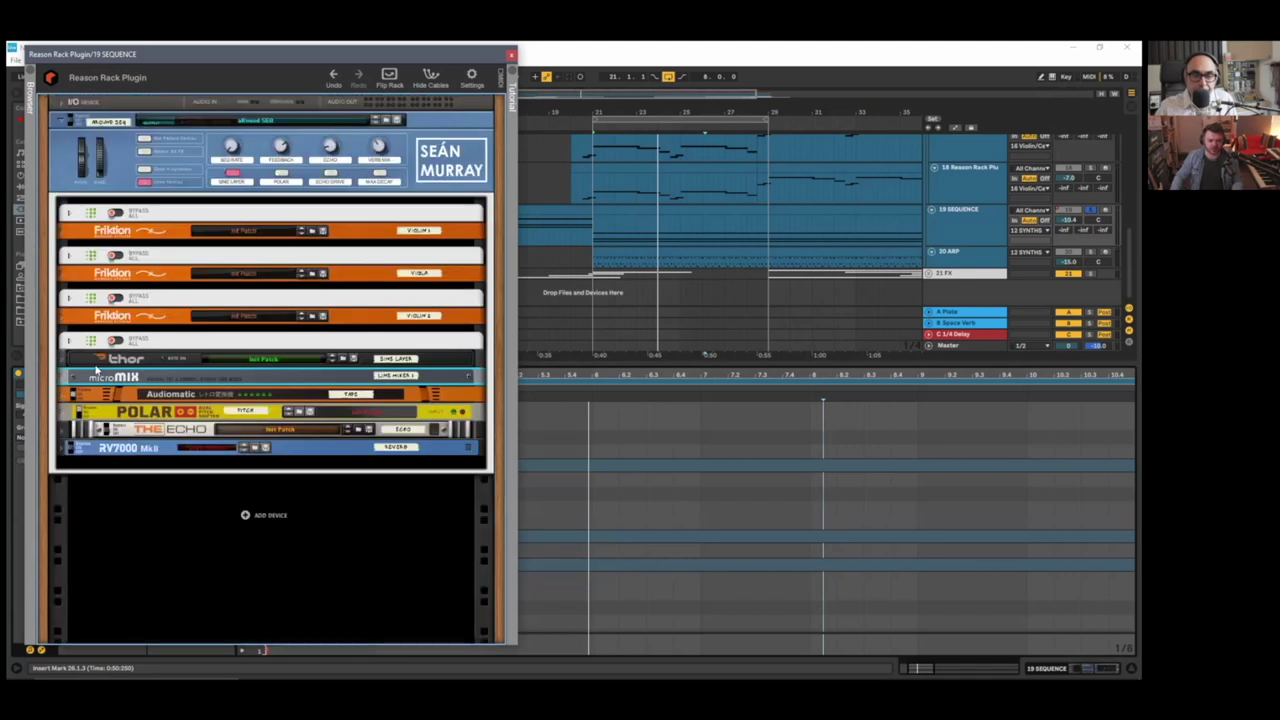
left_click(62, 231)
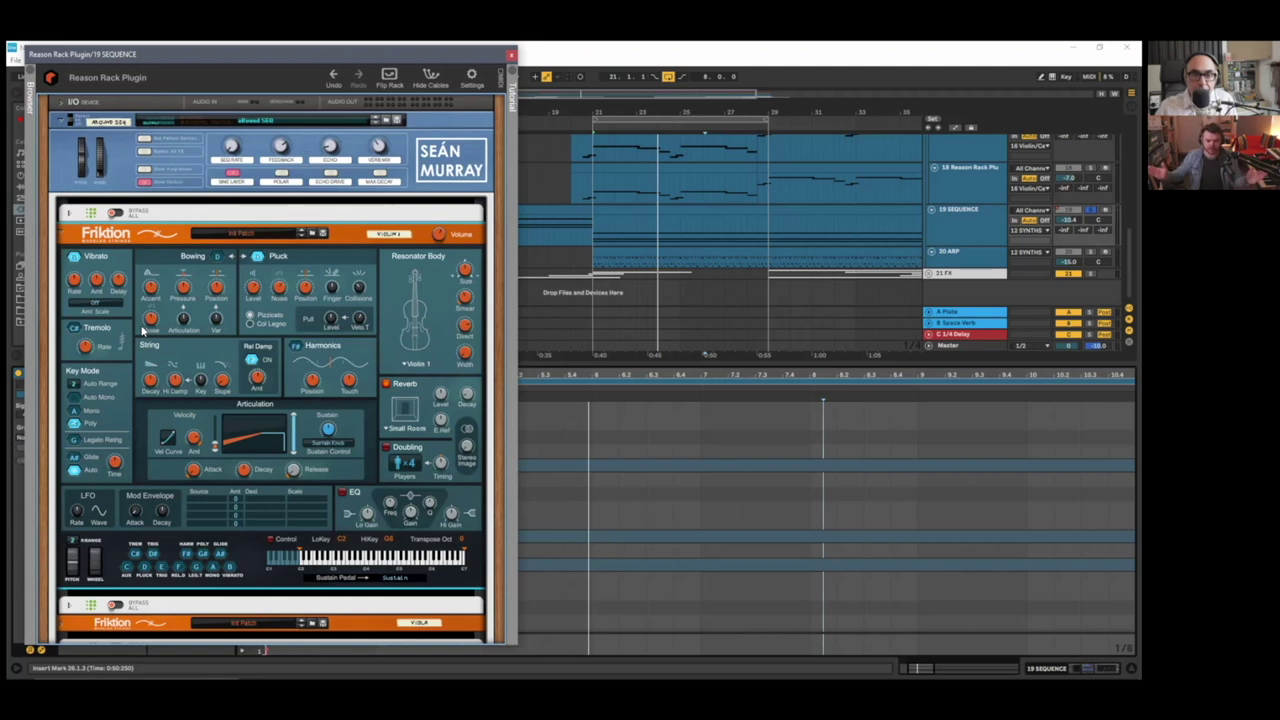
- Unfold the Viola's Friktion with its Note Echo and Dual Arpeggio players, and review their settings
scroll(155, 340, "down", 2)
left_click(68, 551)
left_click(68, 270)
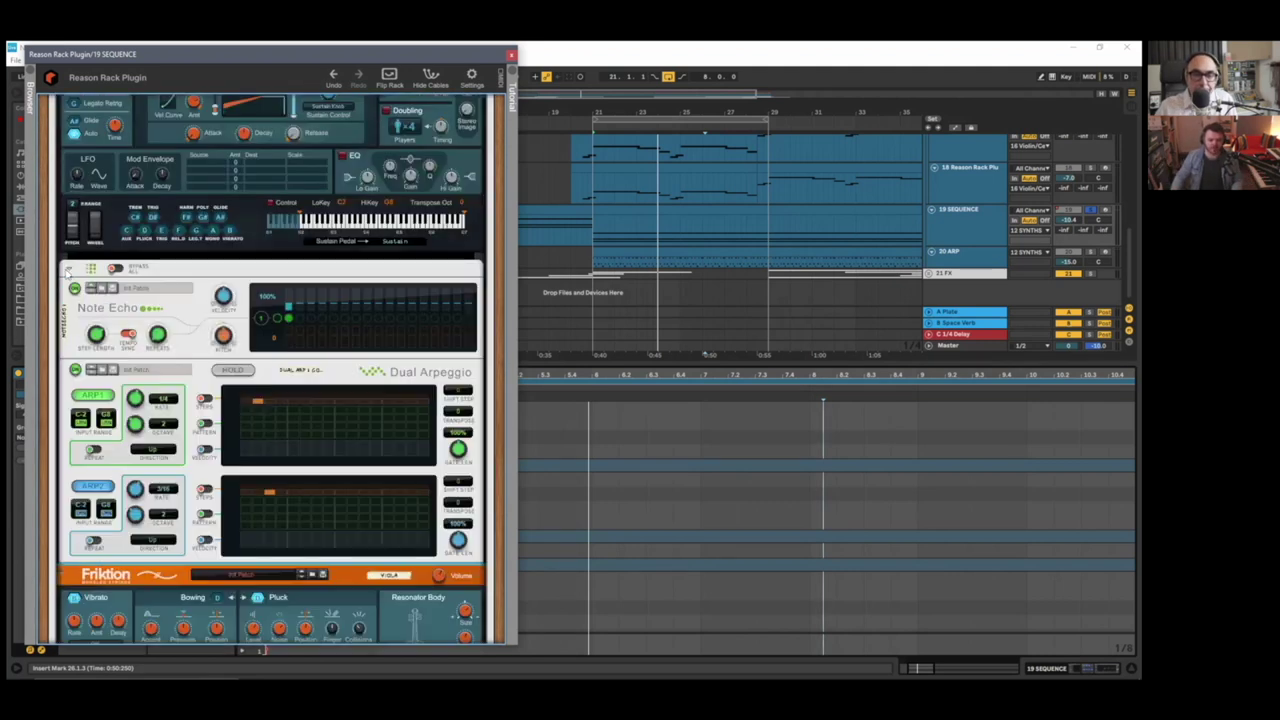
scroll(234, 462, "down", 8)
scroll(234, 465, "up", 1)
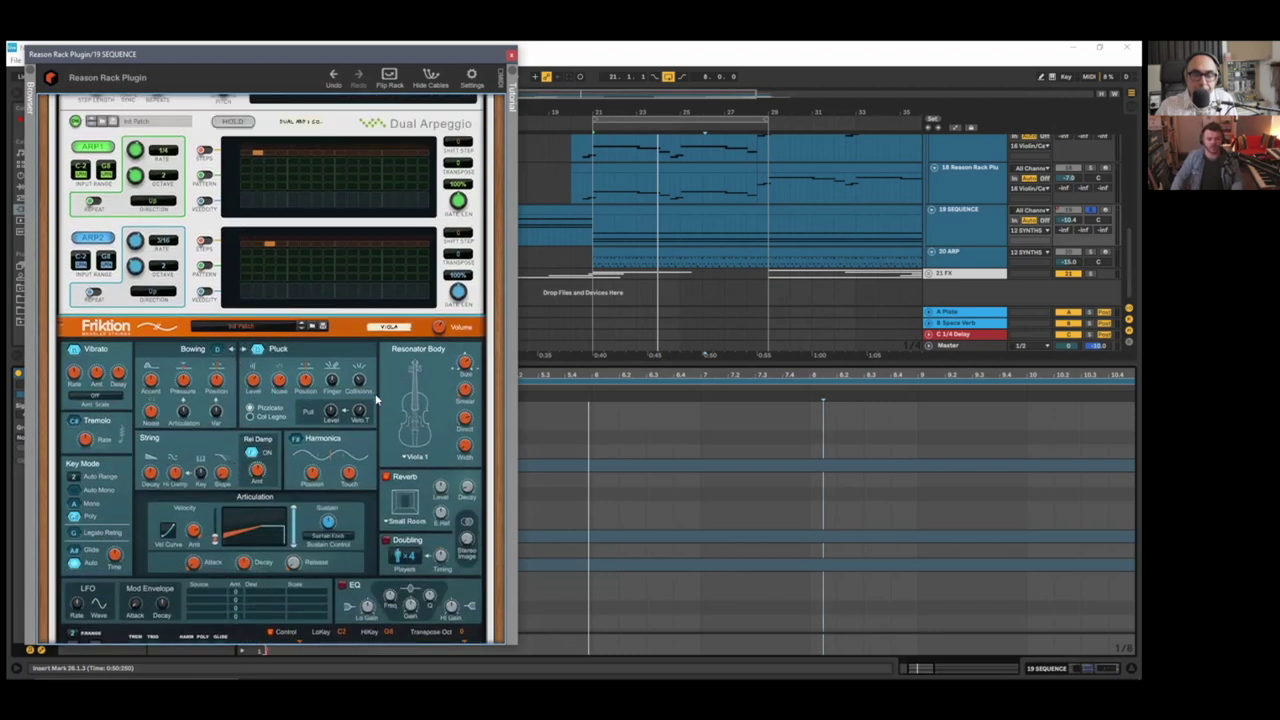
left_click(423, 418)
scroll(378, 421, "down", 6)
scroll(378, 421, "up", 2)
scroll(181, 346, "down", 7)
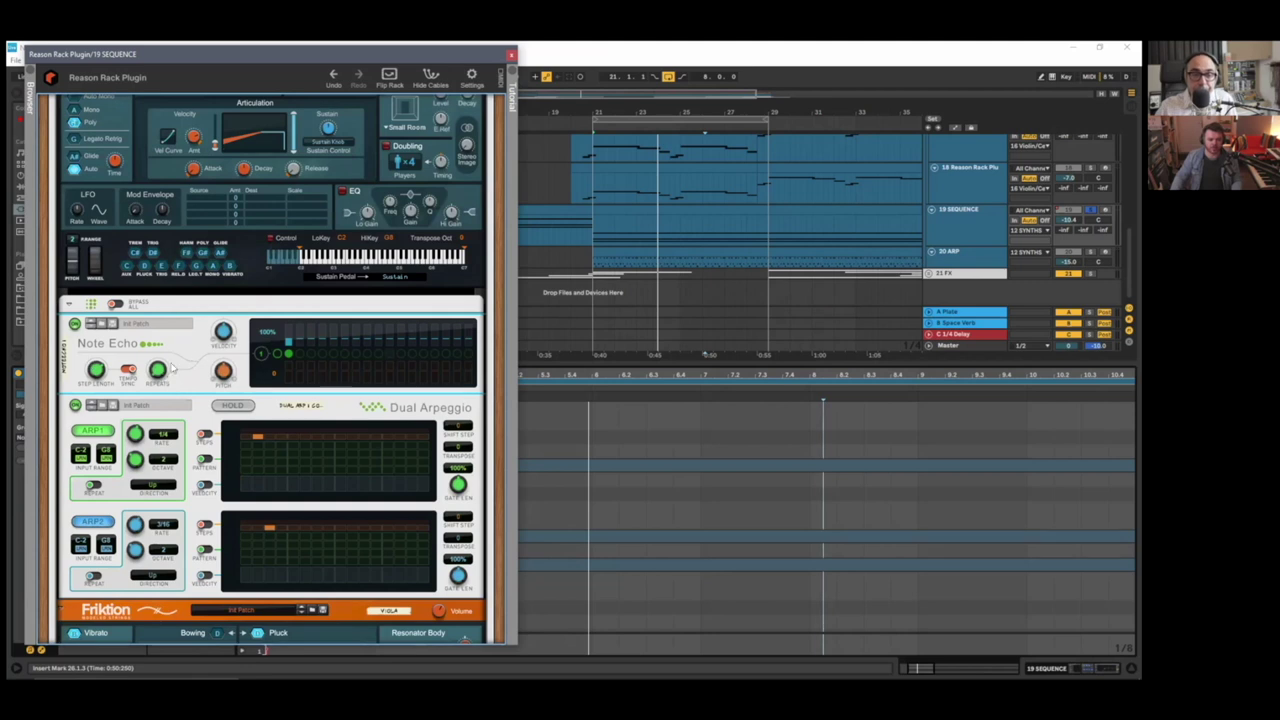
- Check the Viola's Note Echo settings, then unfold the microMIX line mixer and play the soloed Violin 1 and Viola channels
mouse_move(96, 371)
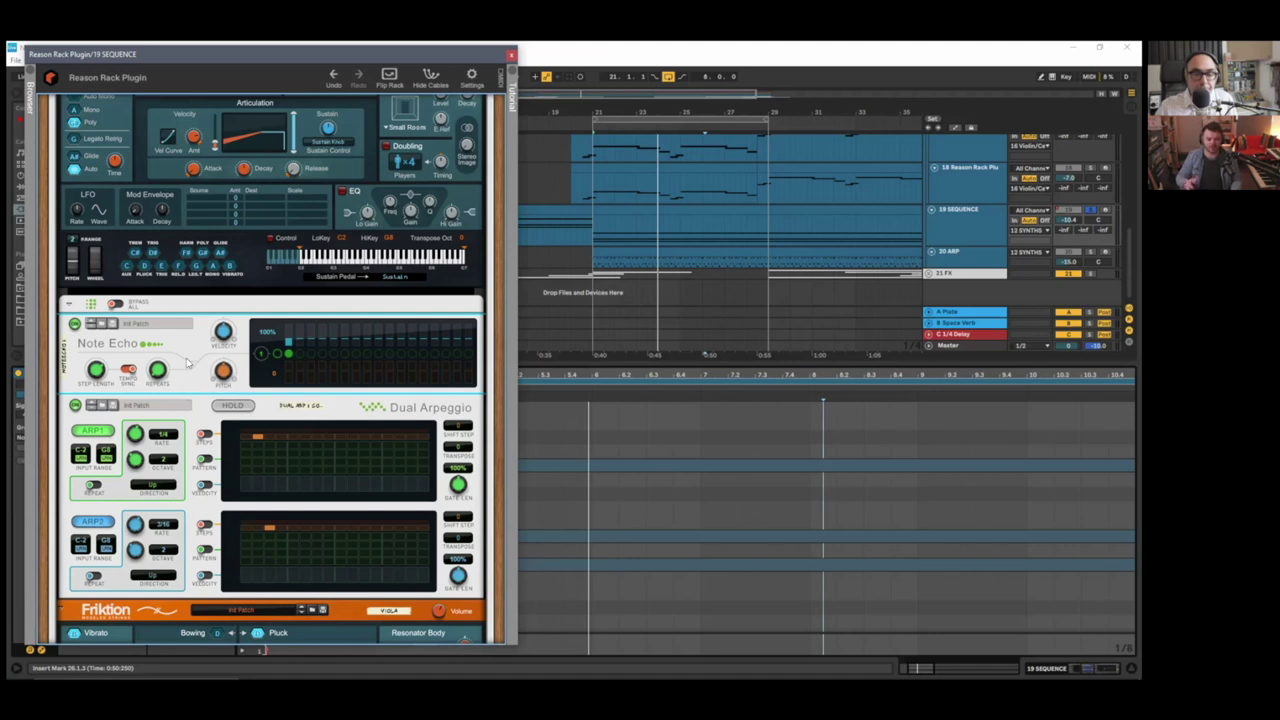
scroll(187, 363, "down", 5)
left_click(140, 443)
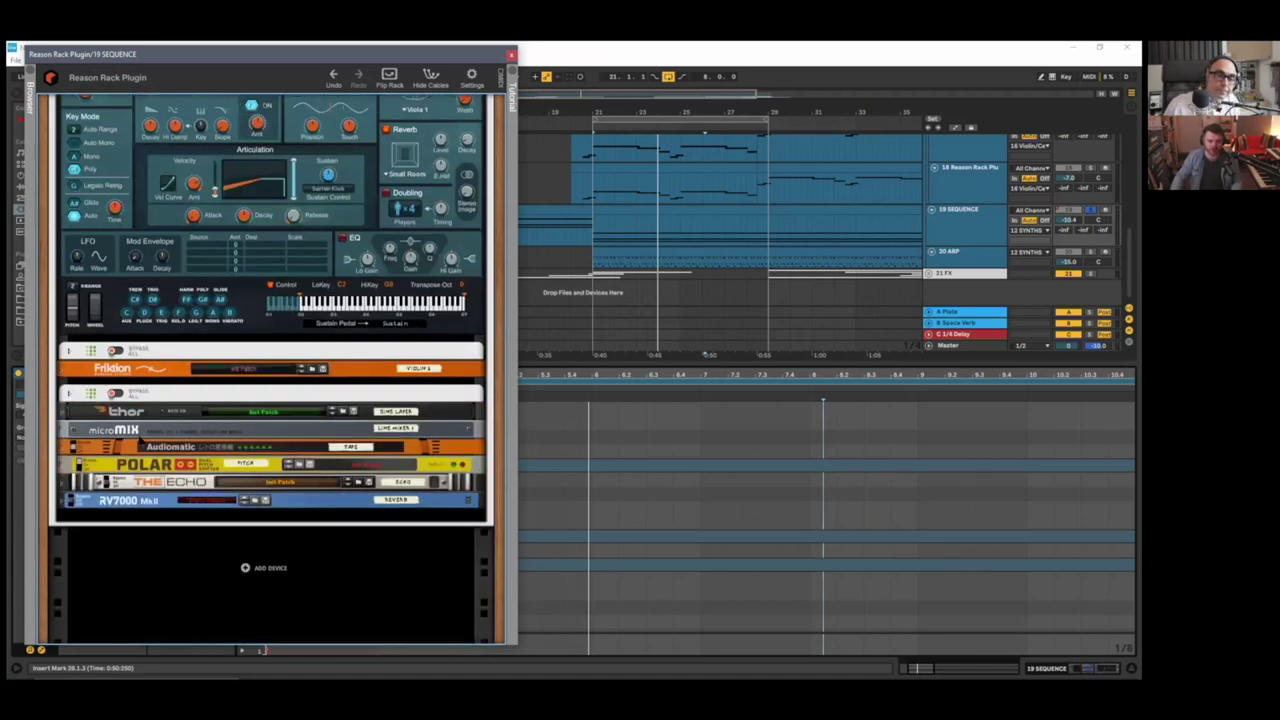
left_click(62, 429)
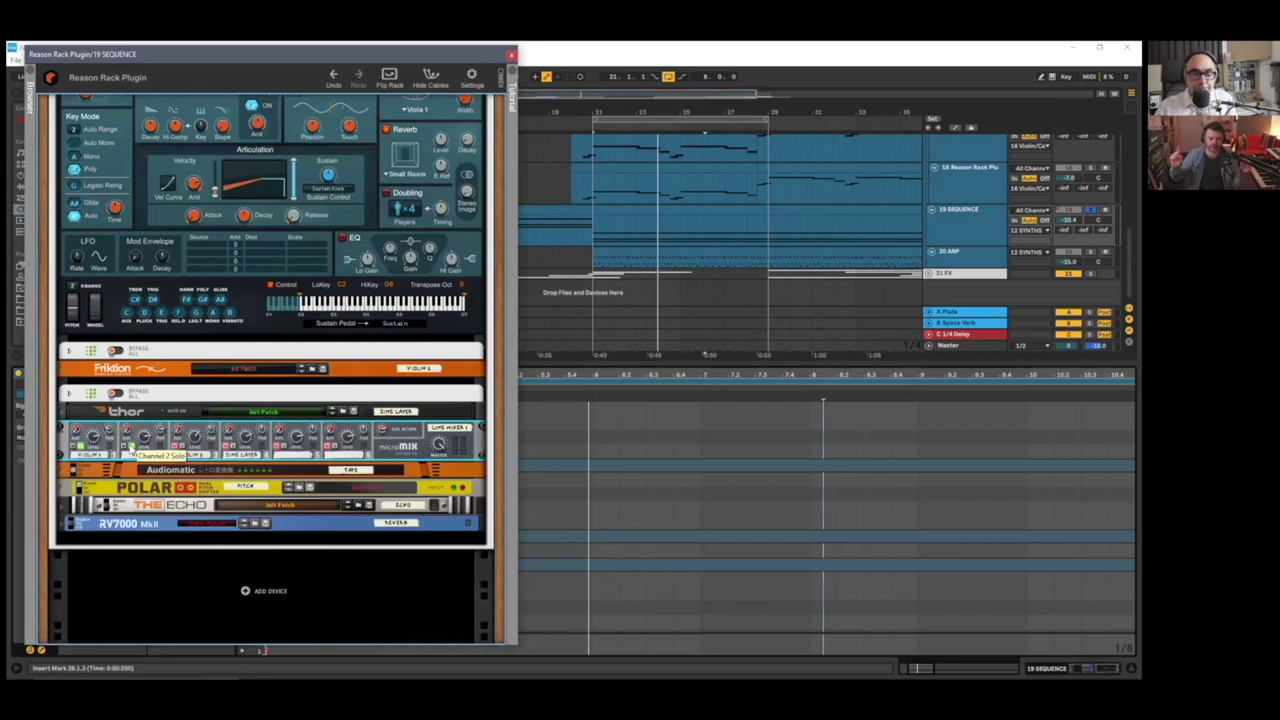
key("space")
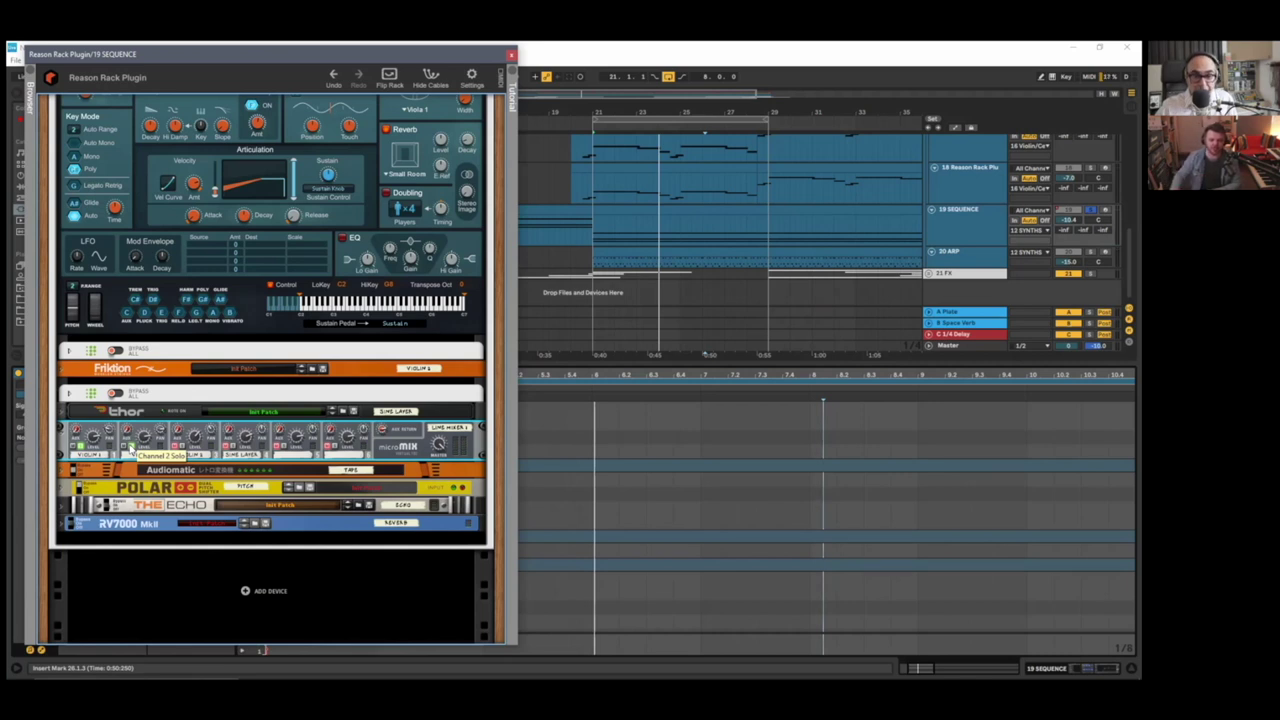
- Unfold the Violin 2 Friktion together with its Note Echo and Dual Arpeggio players
scroll(126, 327, "up", 4)
scroll(126, 327, "up", 1)
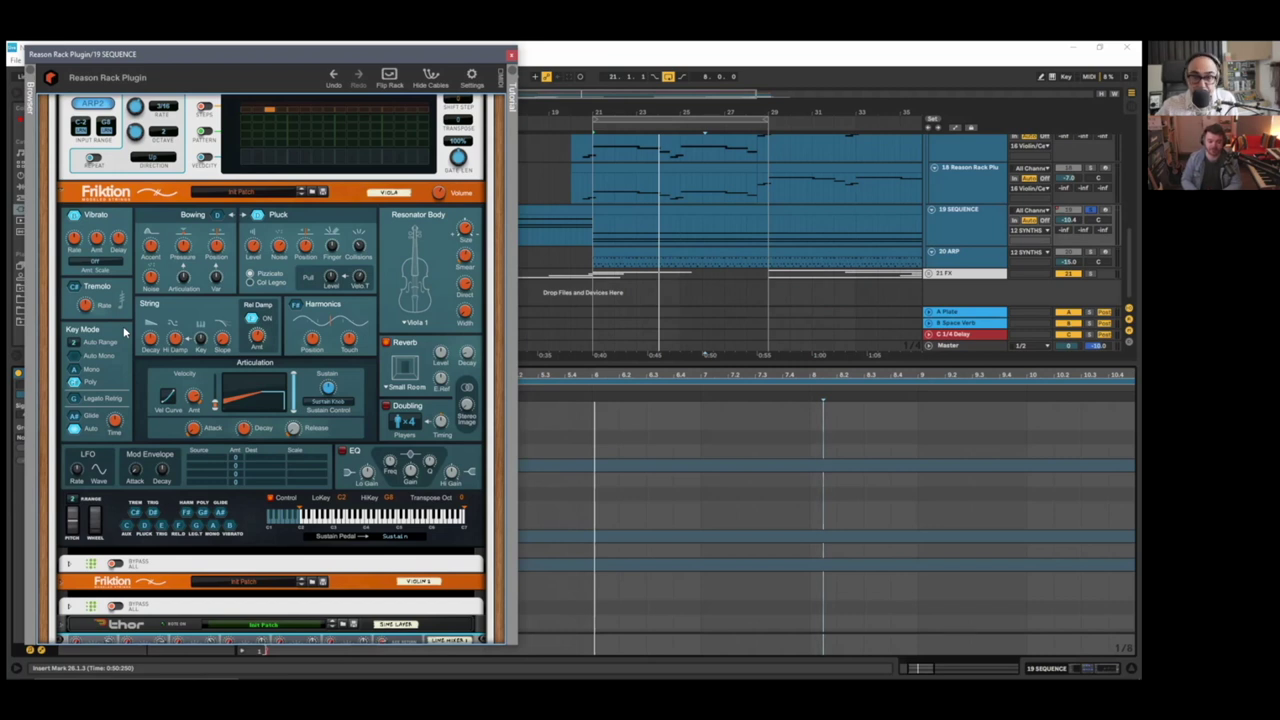
scroll(149, 314, "down", 5)
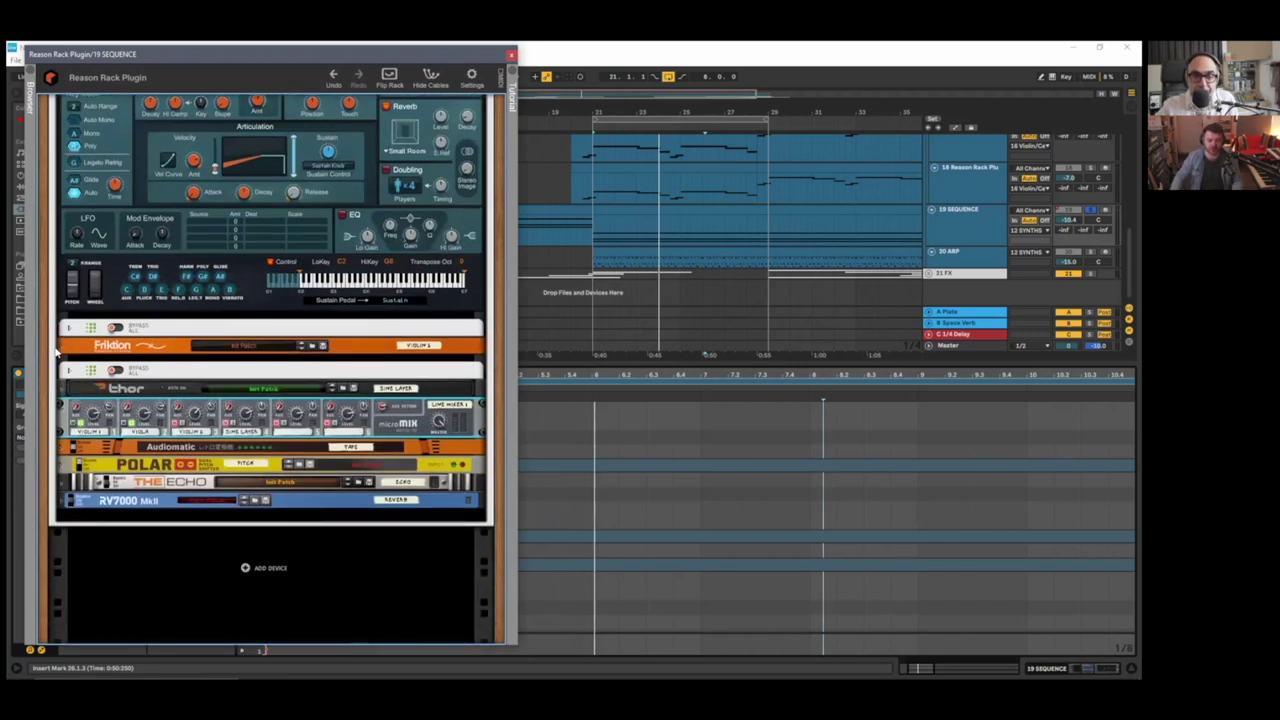
left_click(64, 348)
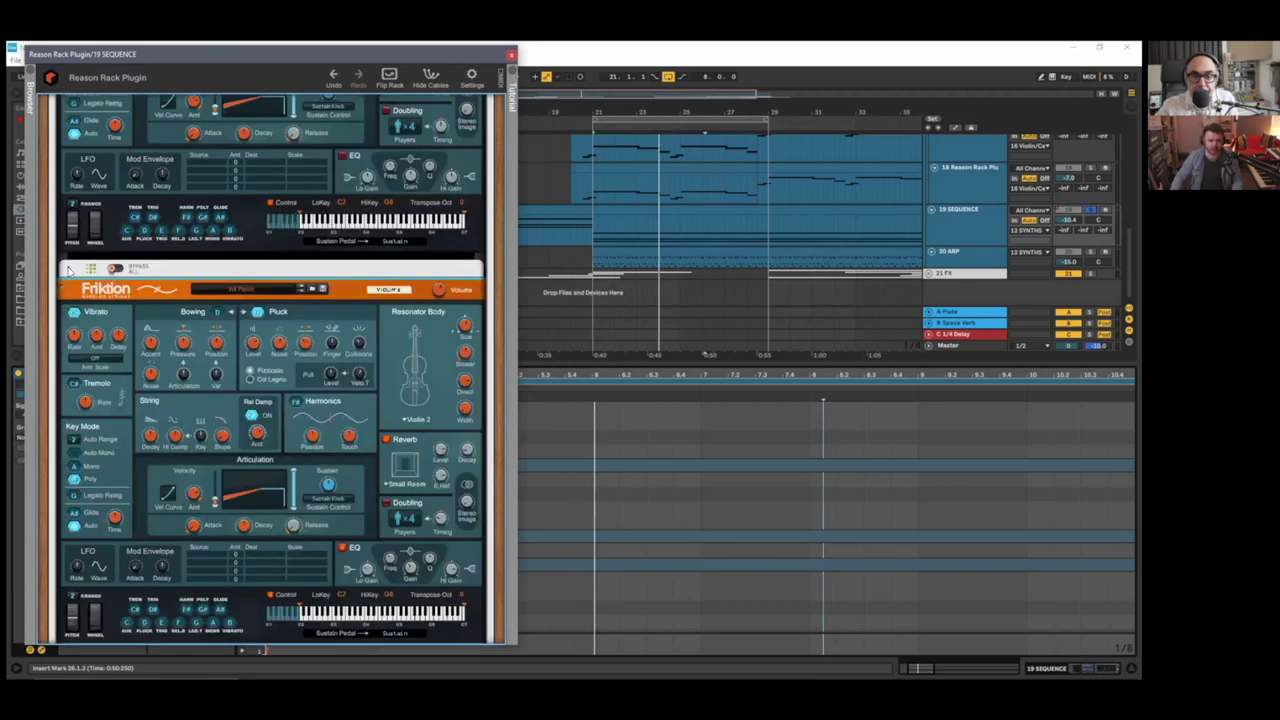
scroll(413, 285, "down", 4)
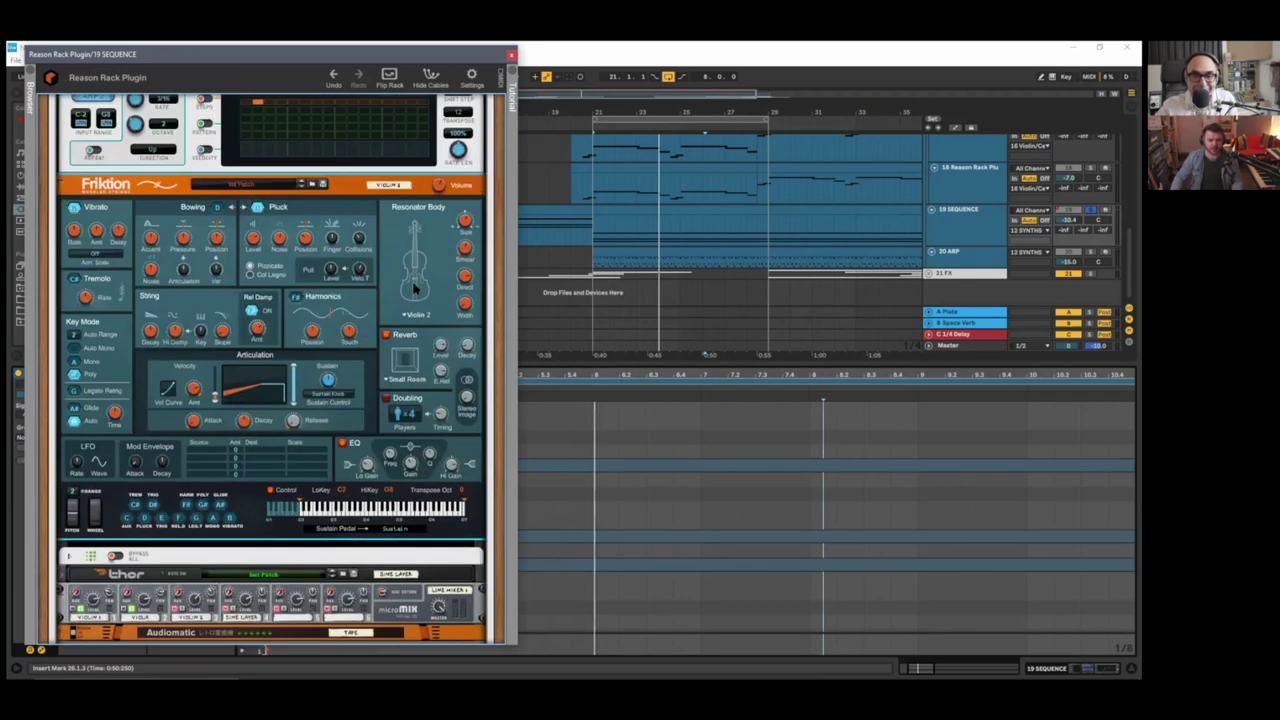
scroll(125, 226, "down", 3)
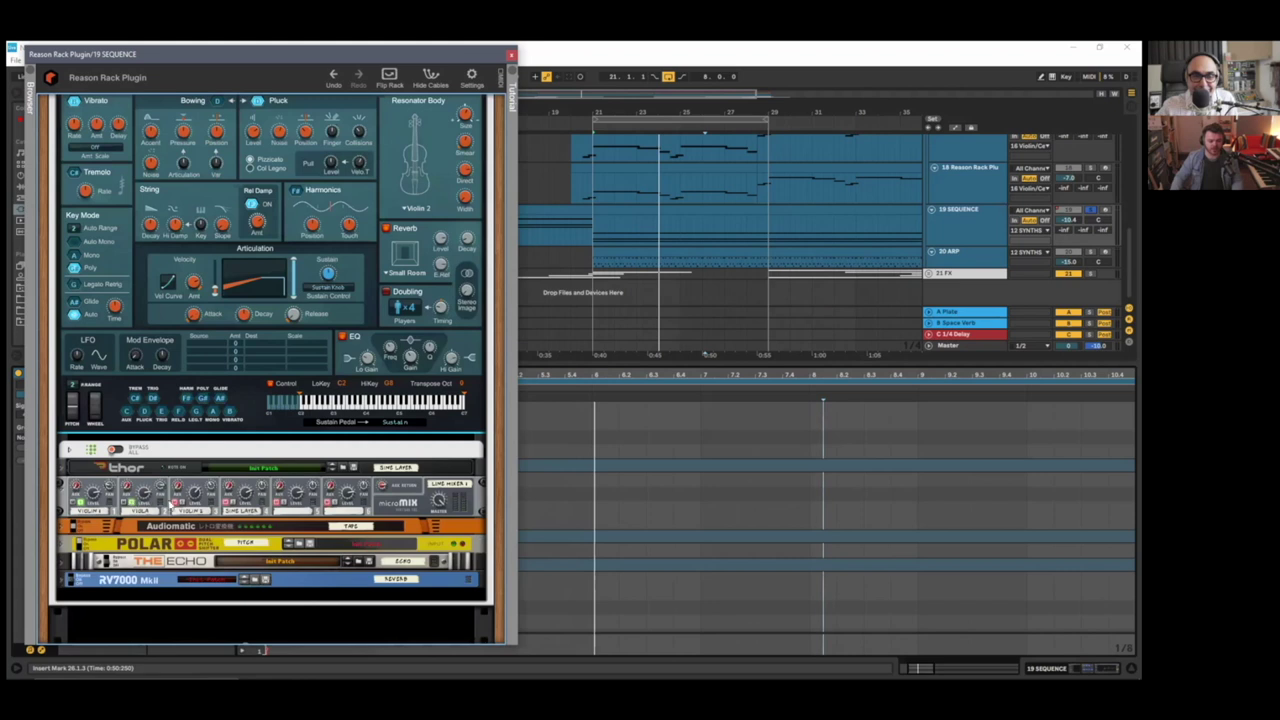
- Solo the Violin 2 channel in the microMIX and play it with the other strings and on its own
scroll(180, 500, "up", 8)
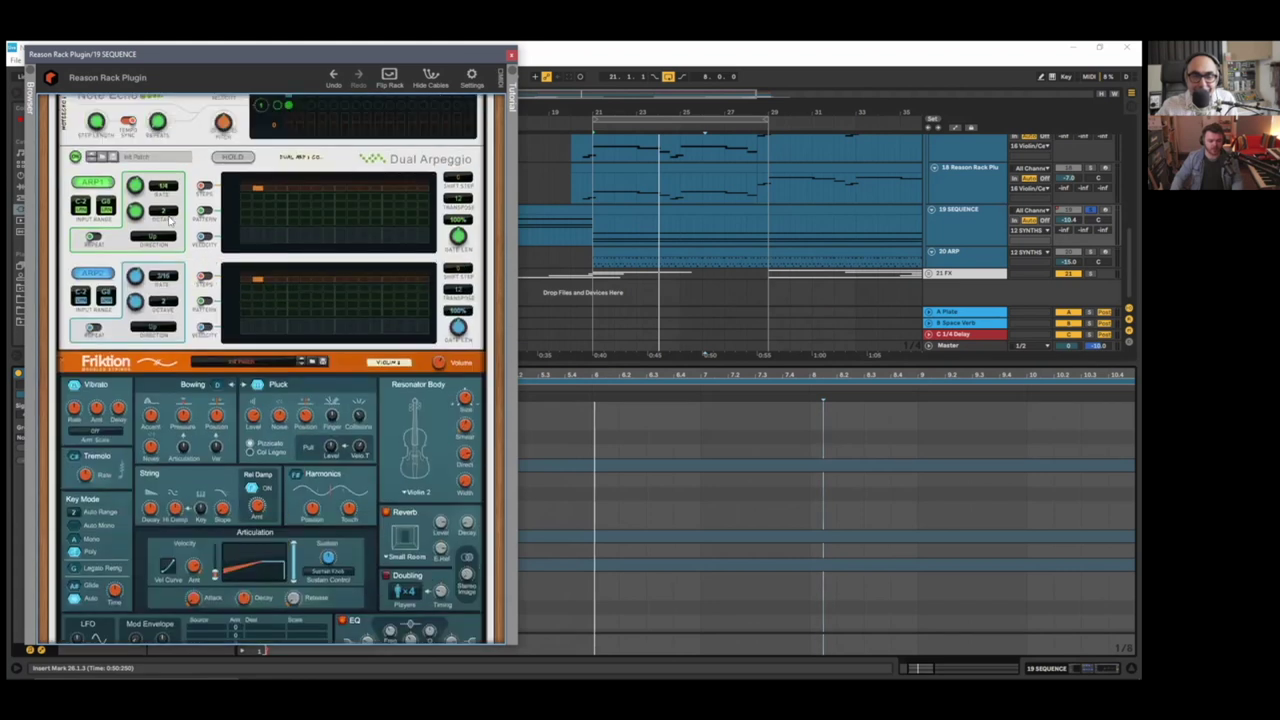
scroll(183, 210, "up", 2)
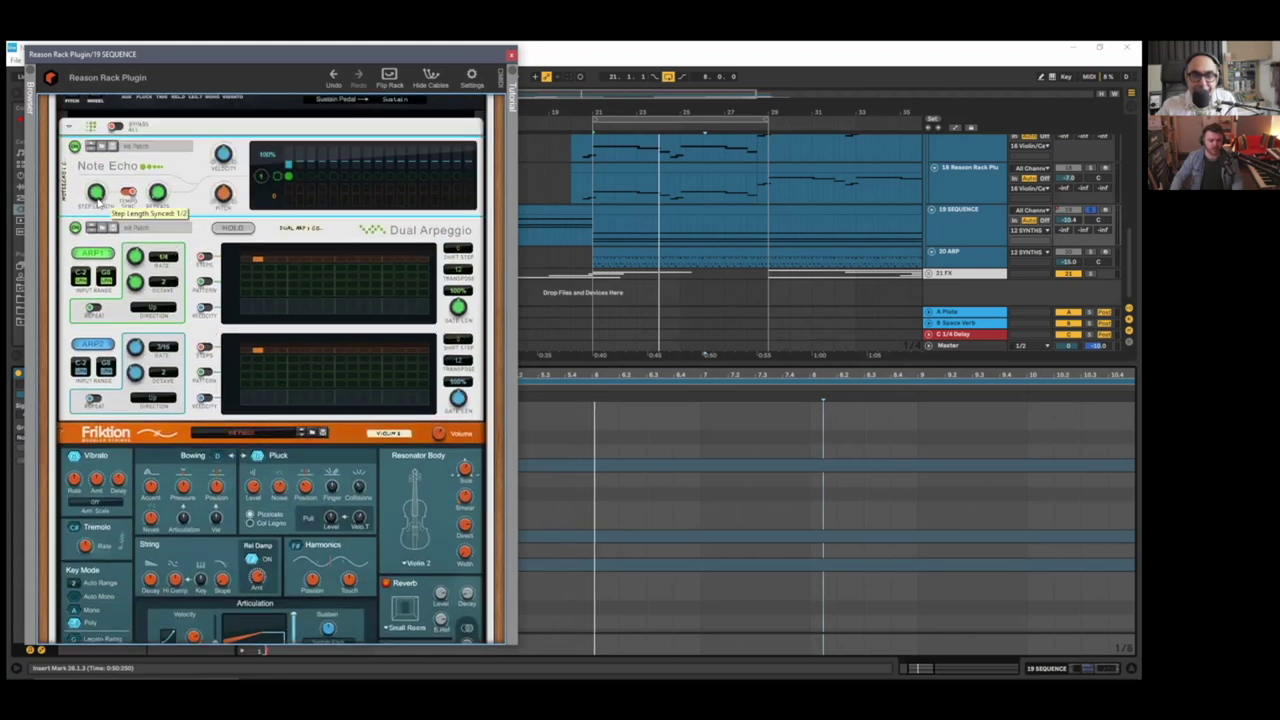
scroll(142, 280, "down", 8)
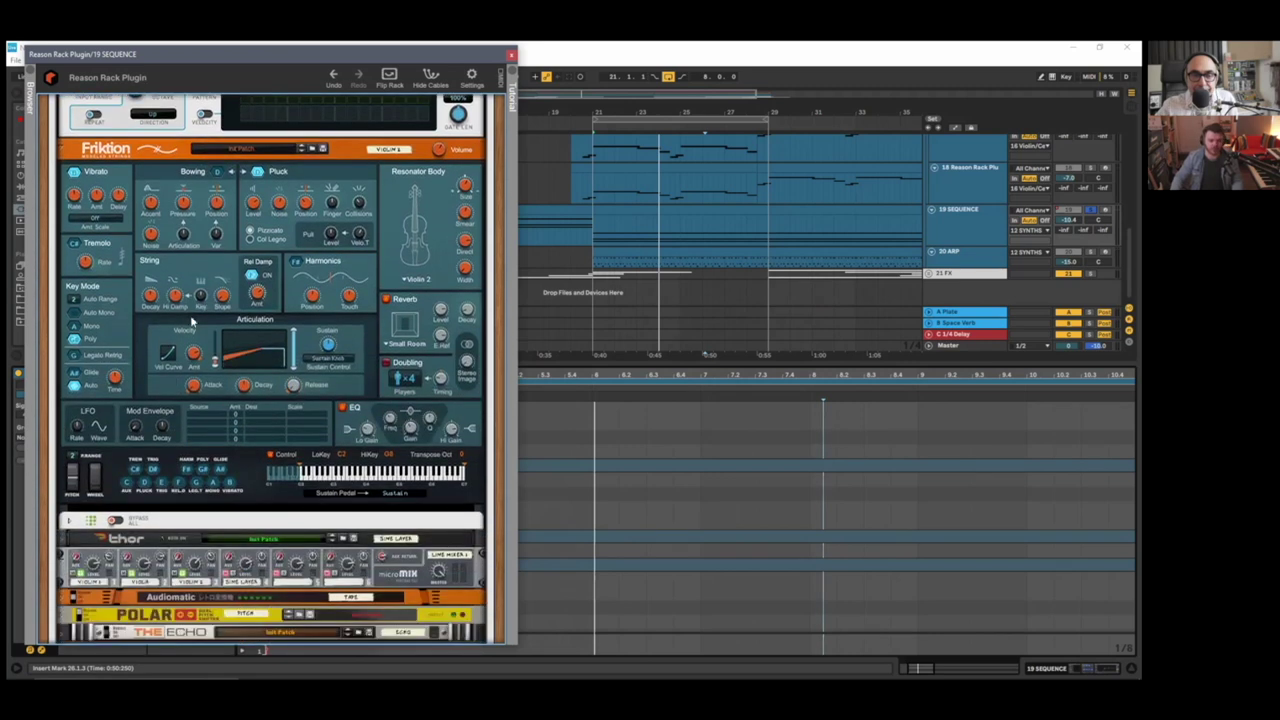
key("space")
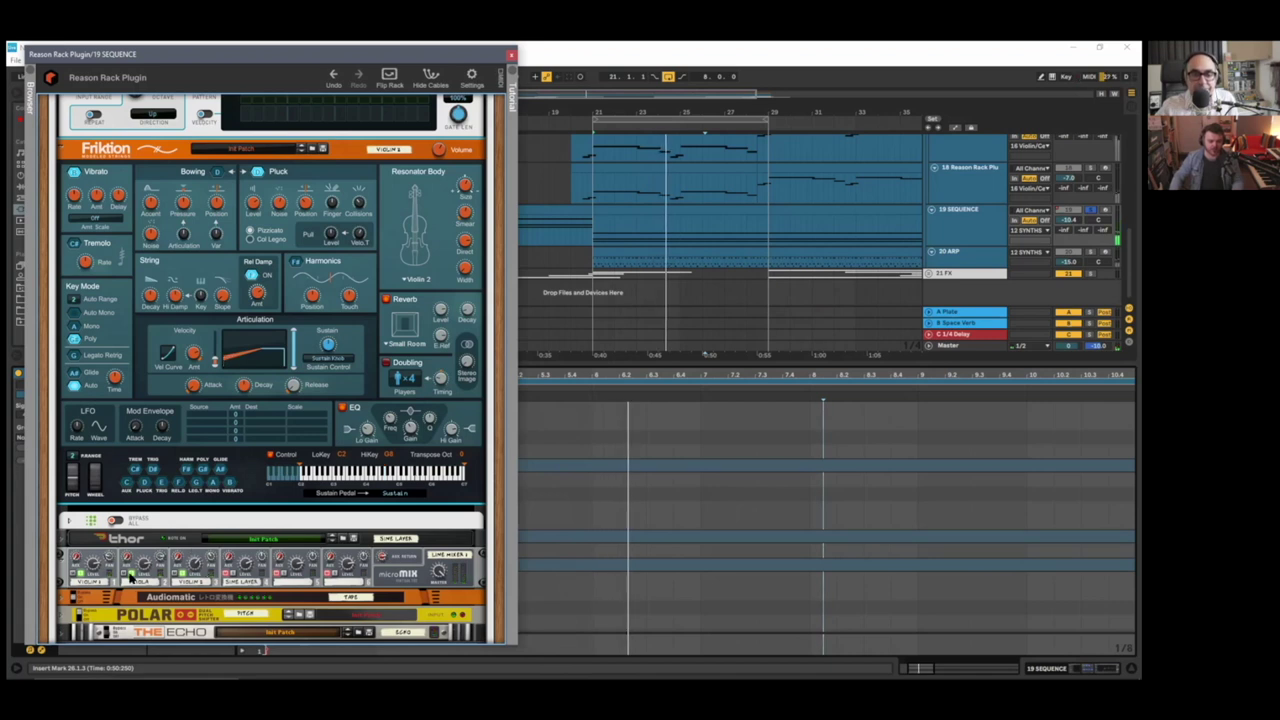
key("space")
key("space")
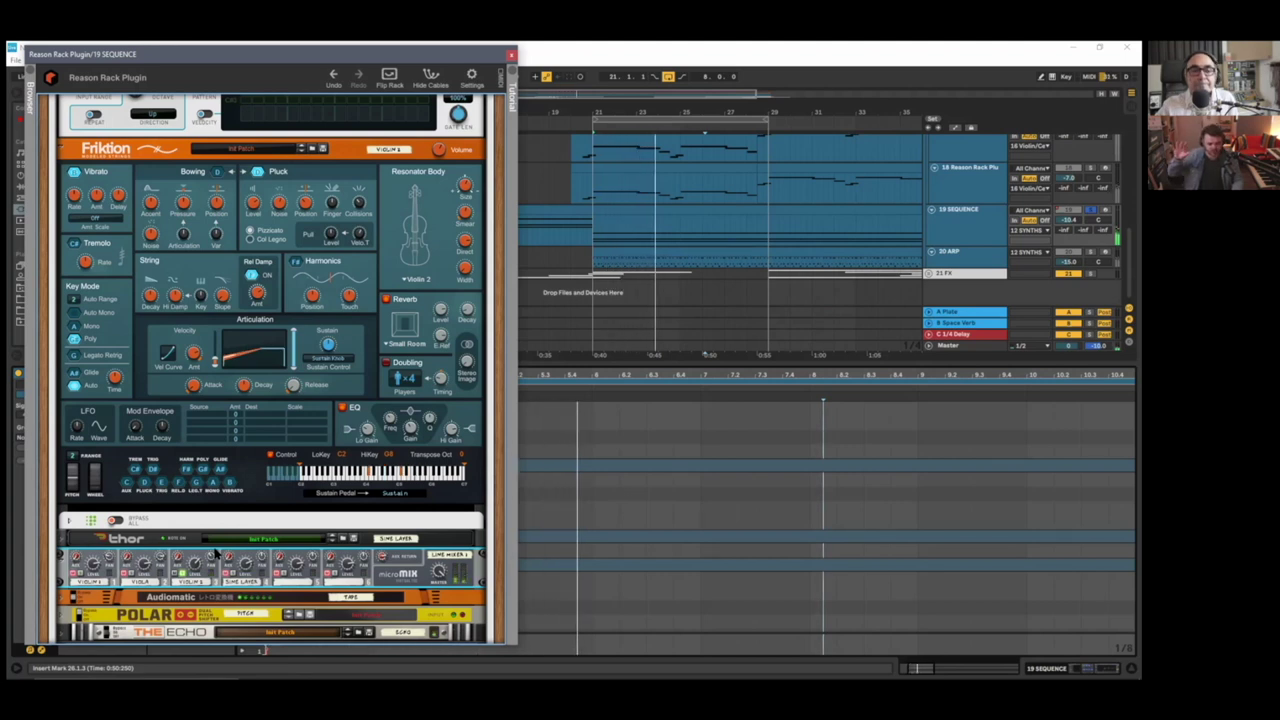
- Unfold the Thor sine layer with its programmer and Dual Arpeggio player, and solo its microMIX channel
left_click(66, 521)
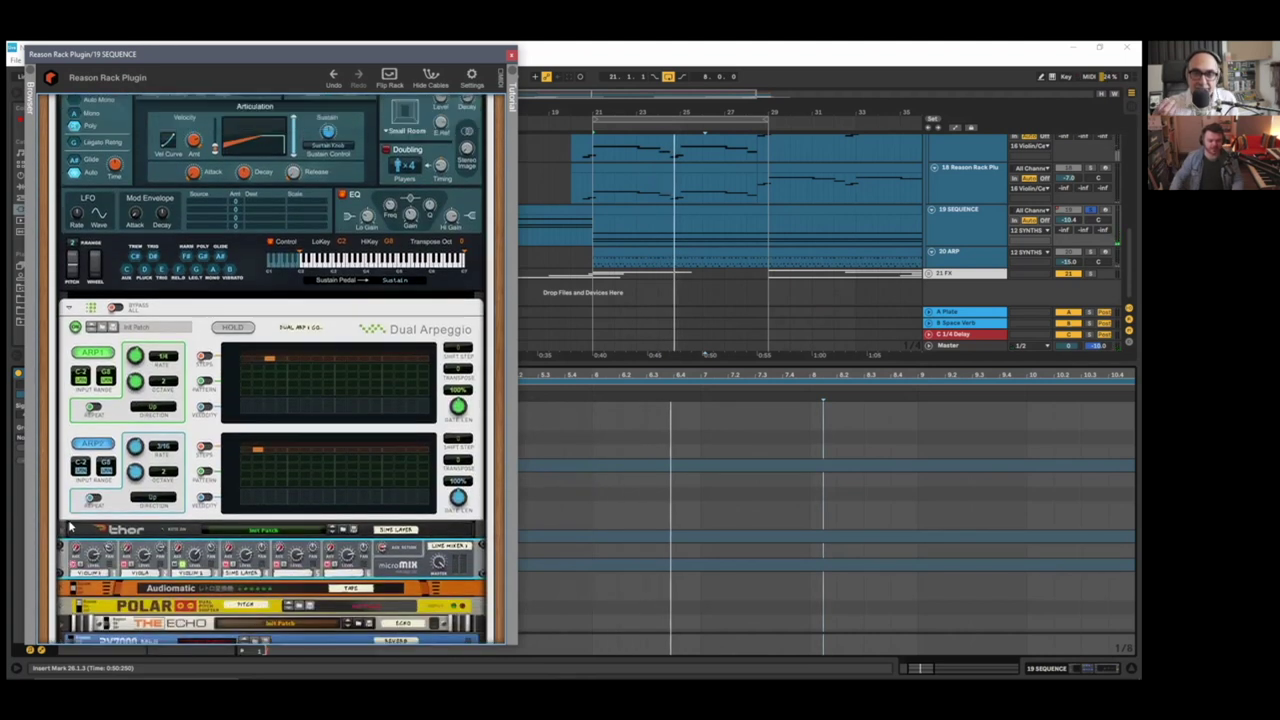
left_click(67, 343)
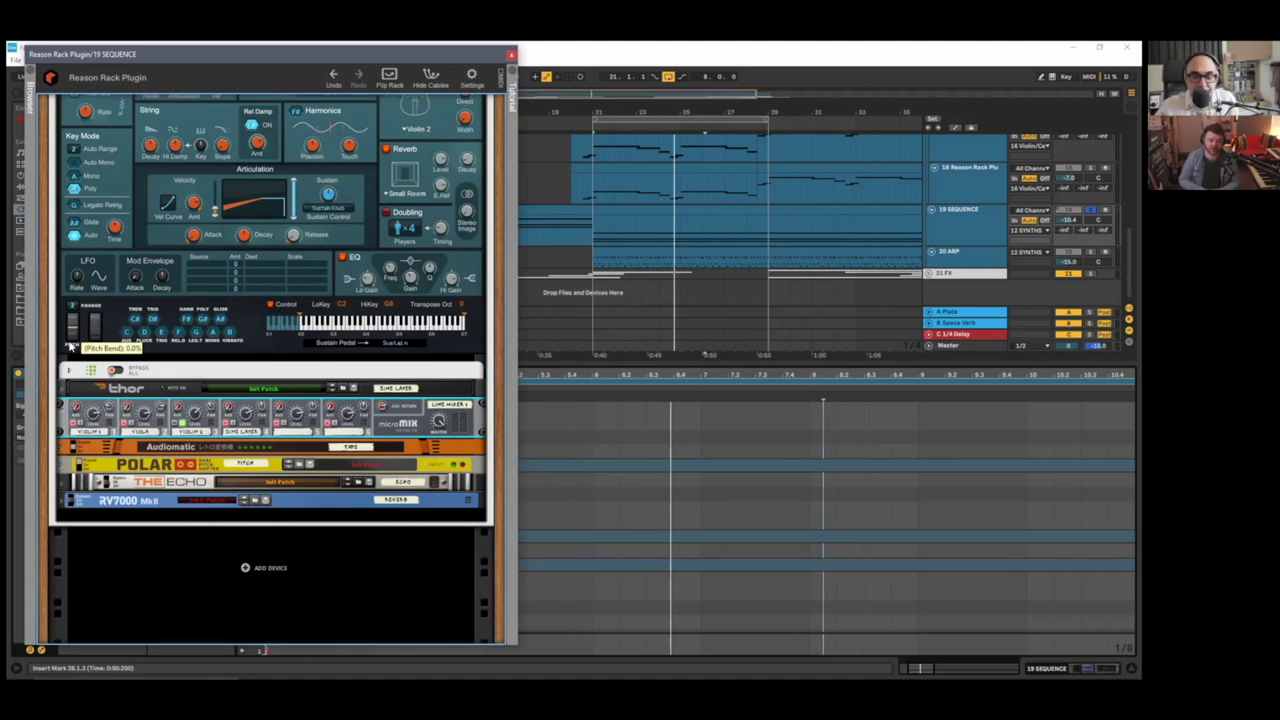
left_click(60, 393)
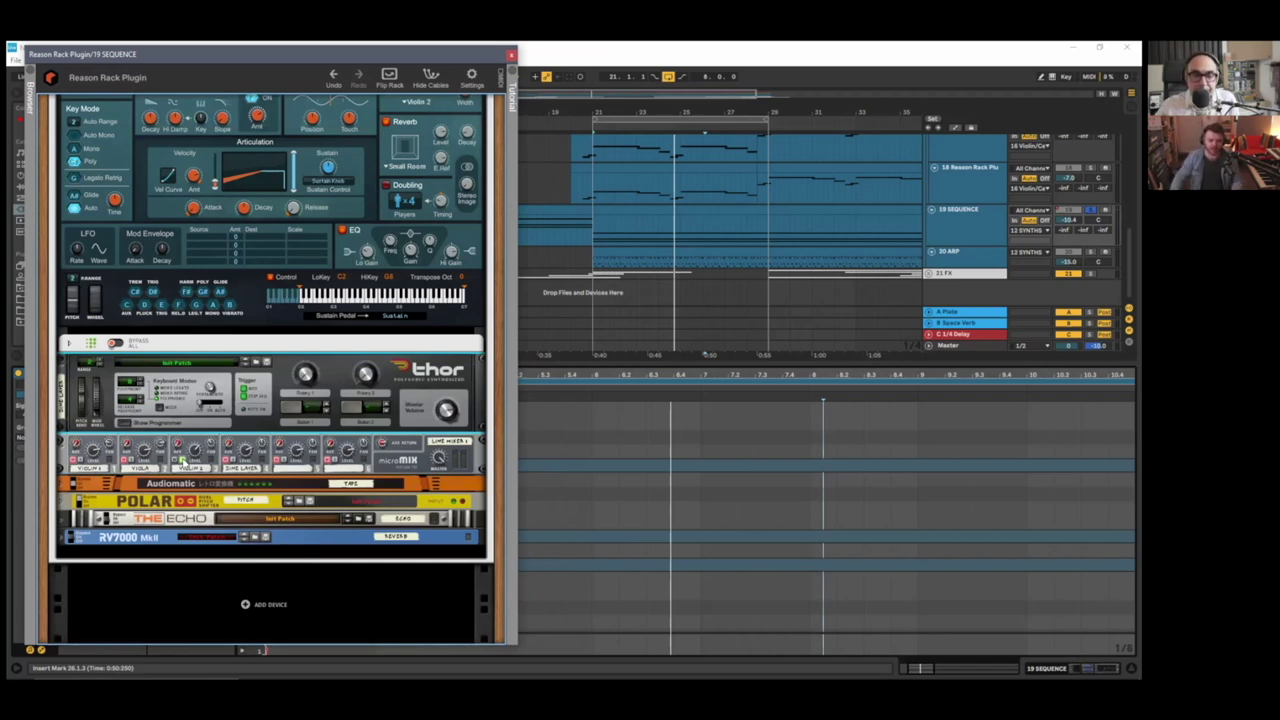
left_click(138, 421)
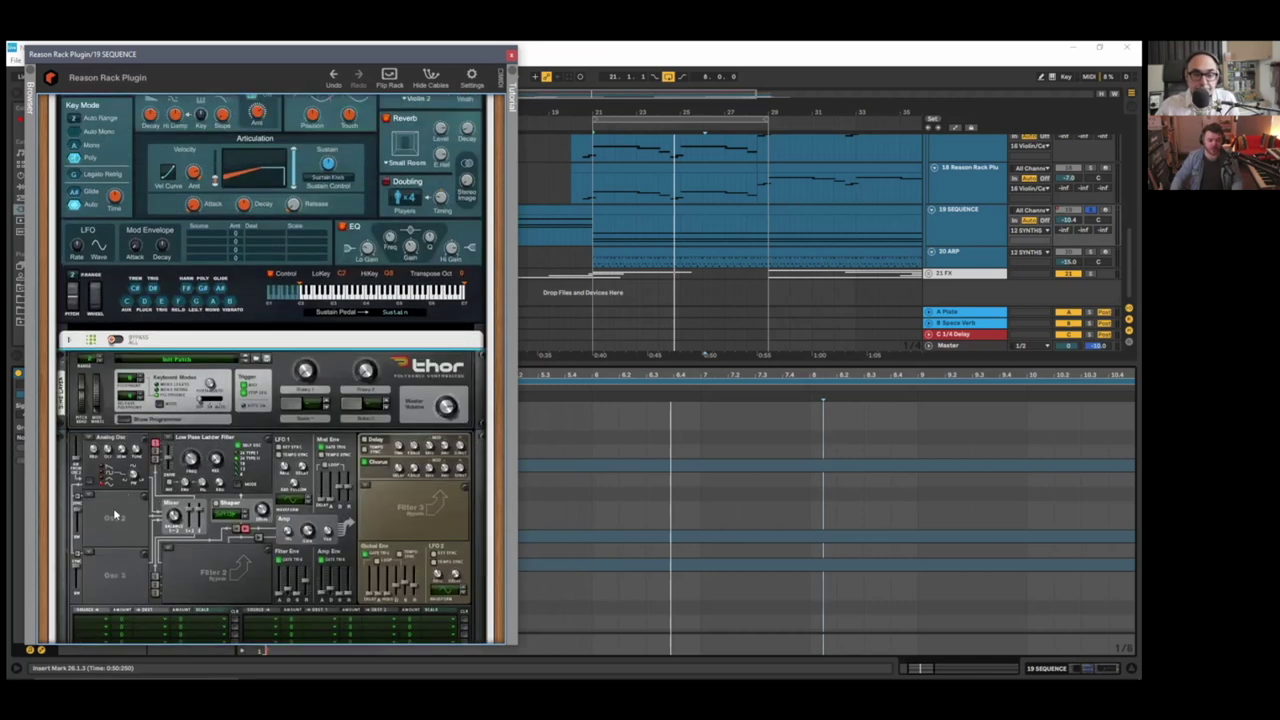
scroll(101, 485, "up", 2)
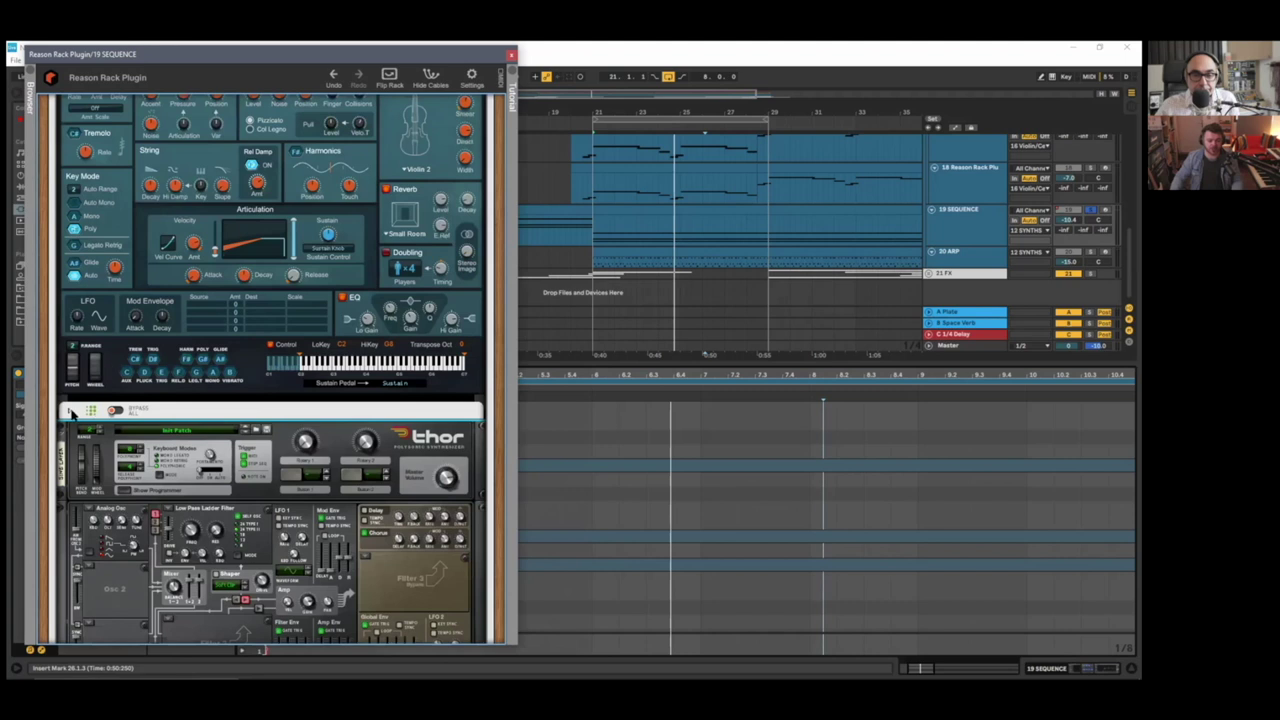
left_click(70, 412)
- Examine the sine layer's Dual Arpeggio rates and Thor's oscillator, filter and mixer settings, and play the sequence
scroll(78, 414, "down", 5)
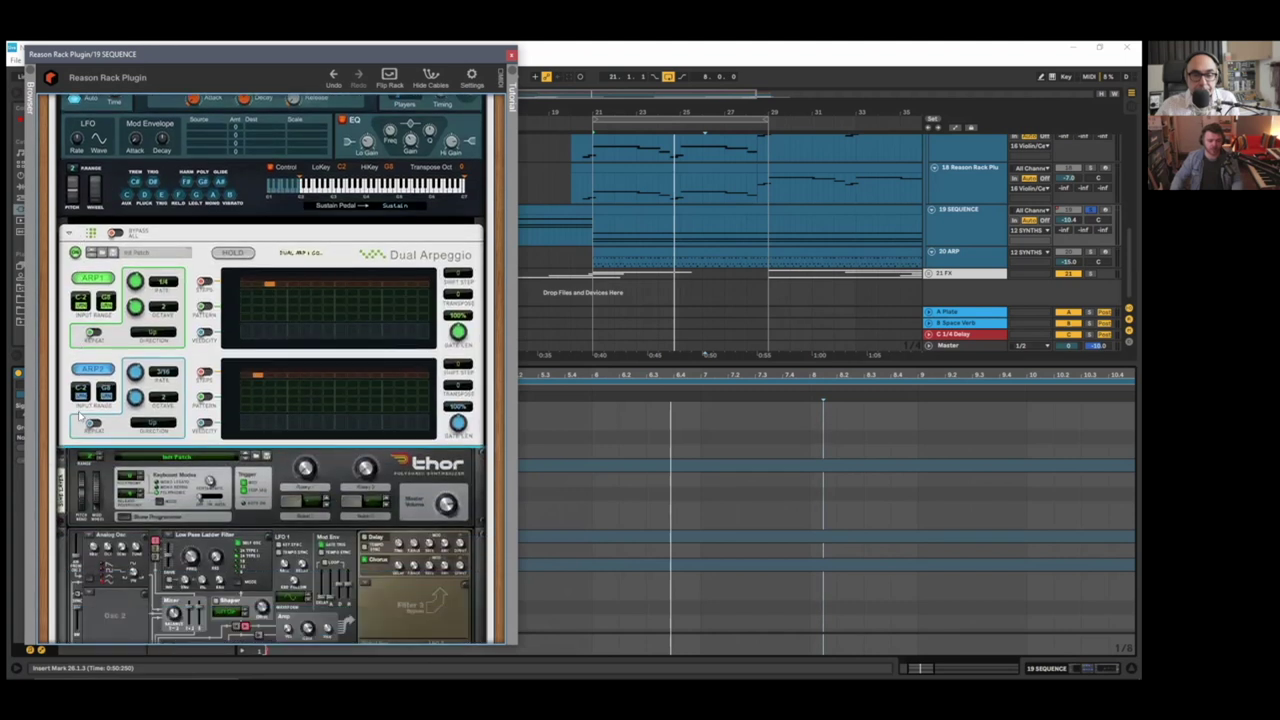
scroll(80, 414, "up", 2)
scroll(190, 400, "down", 5)
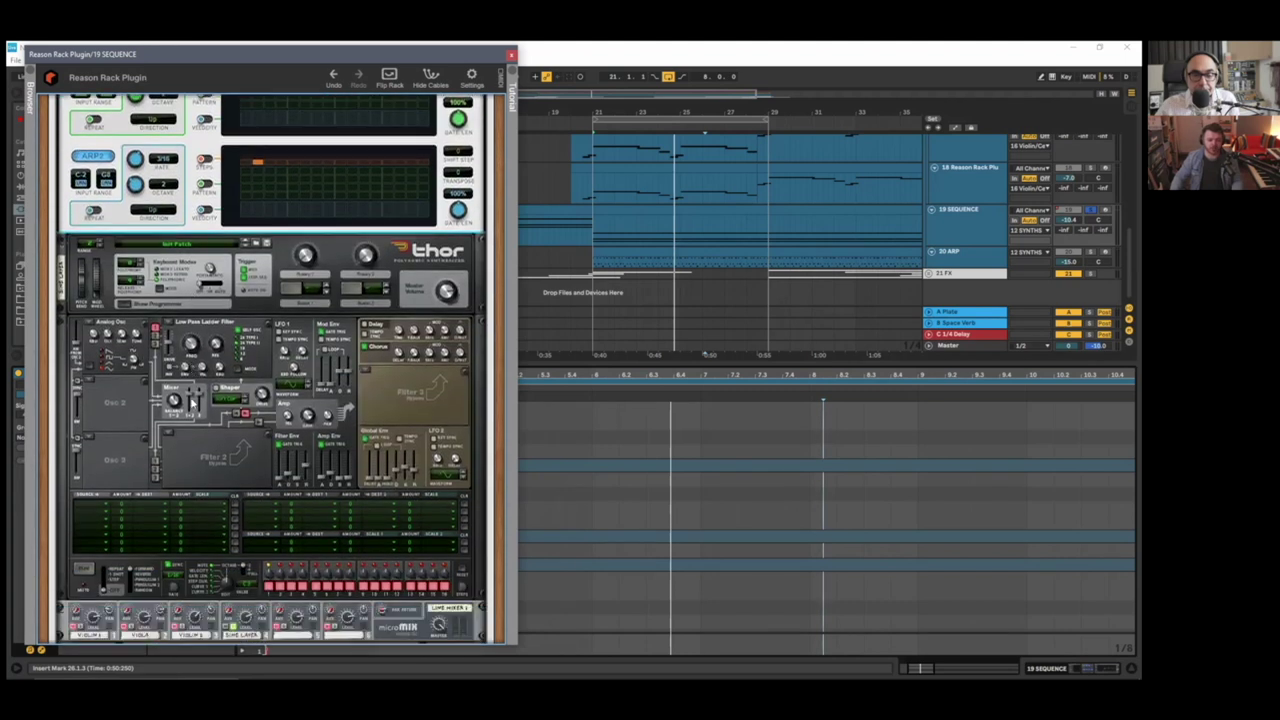
mouse_move(192, 400)
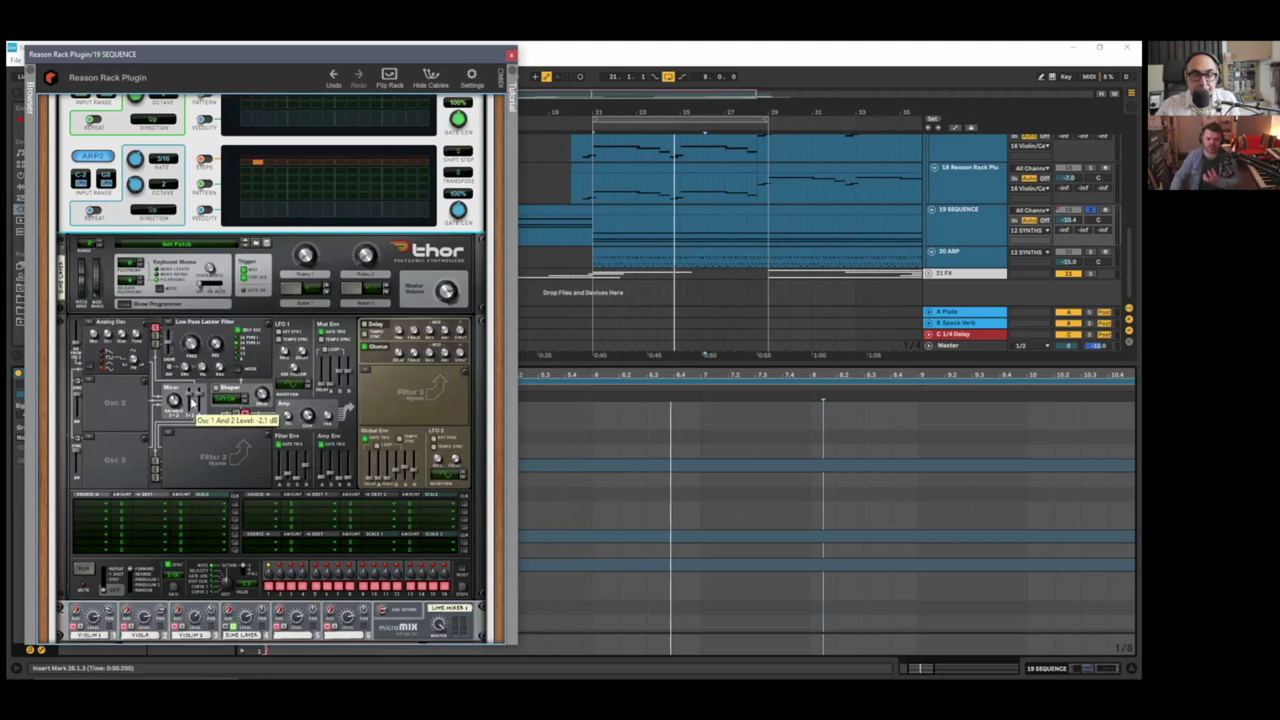
scroll(192, 400, "up", 10)
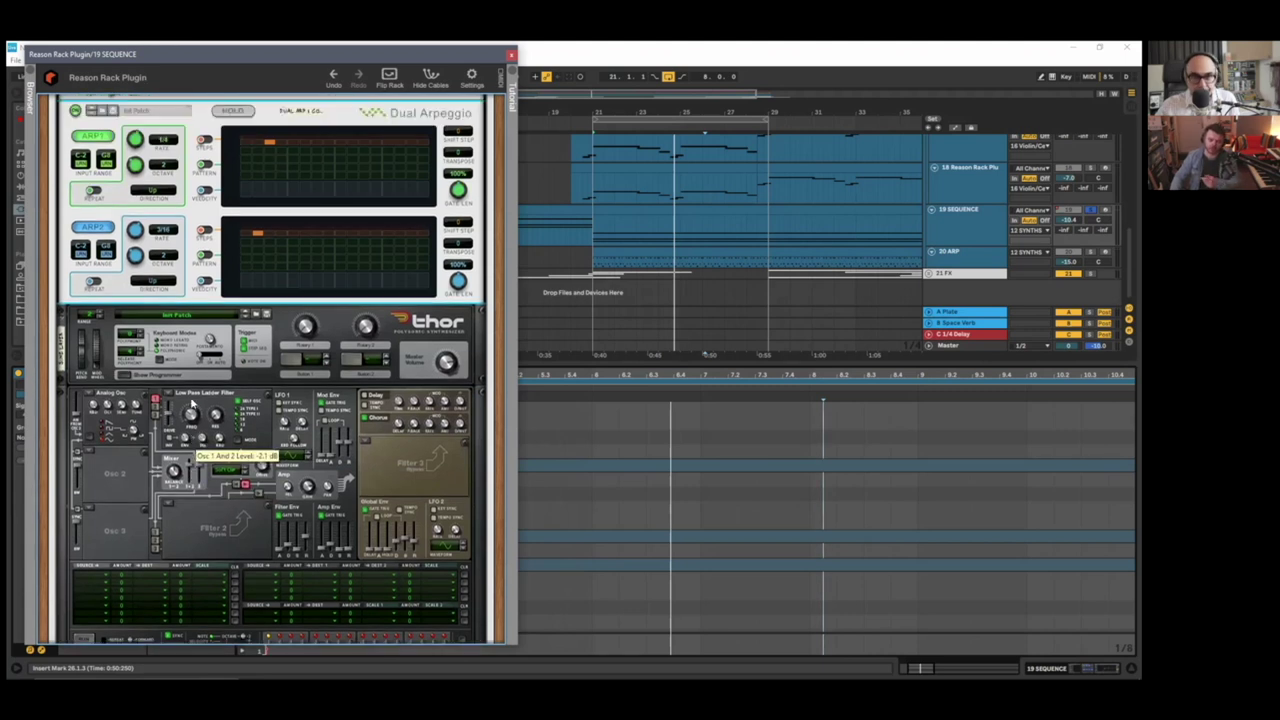
scroll(195, 230, "down", 20)
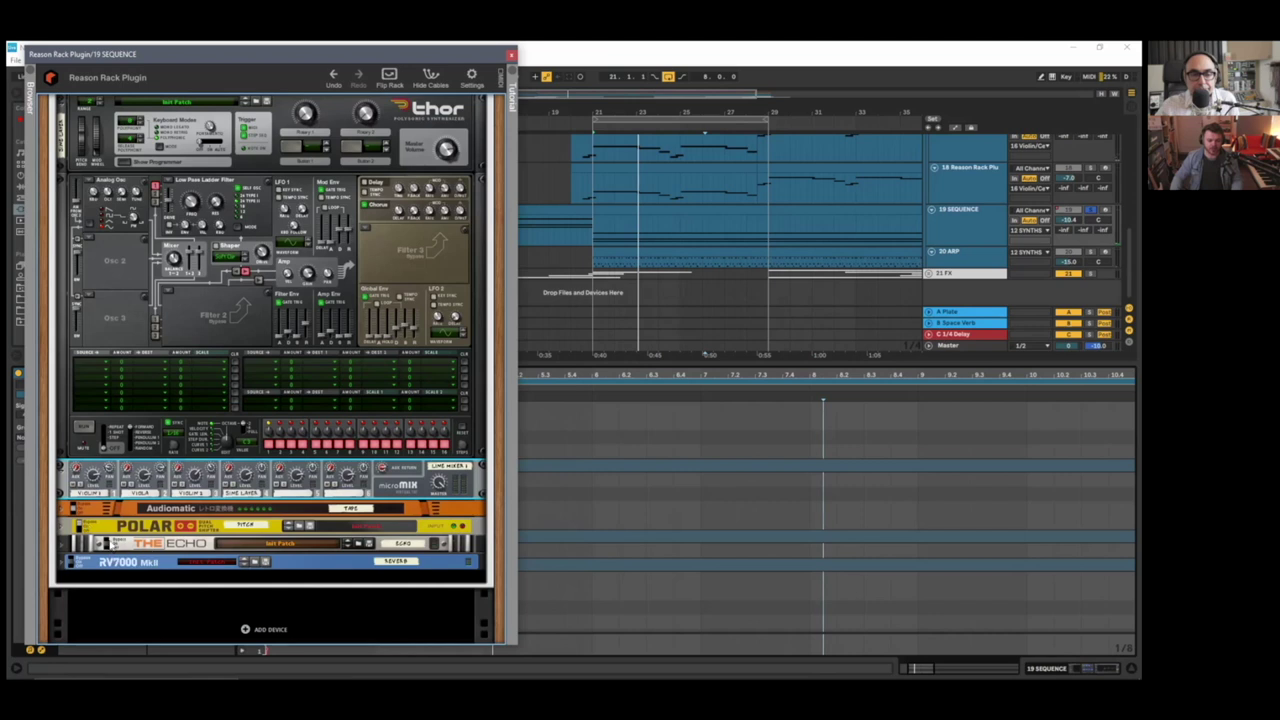
- Hide Thor's programmer and fold all devices in the Sequence rack
left_click(107, 546)
left_click(68, 566)
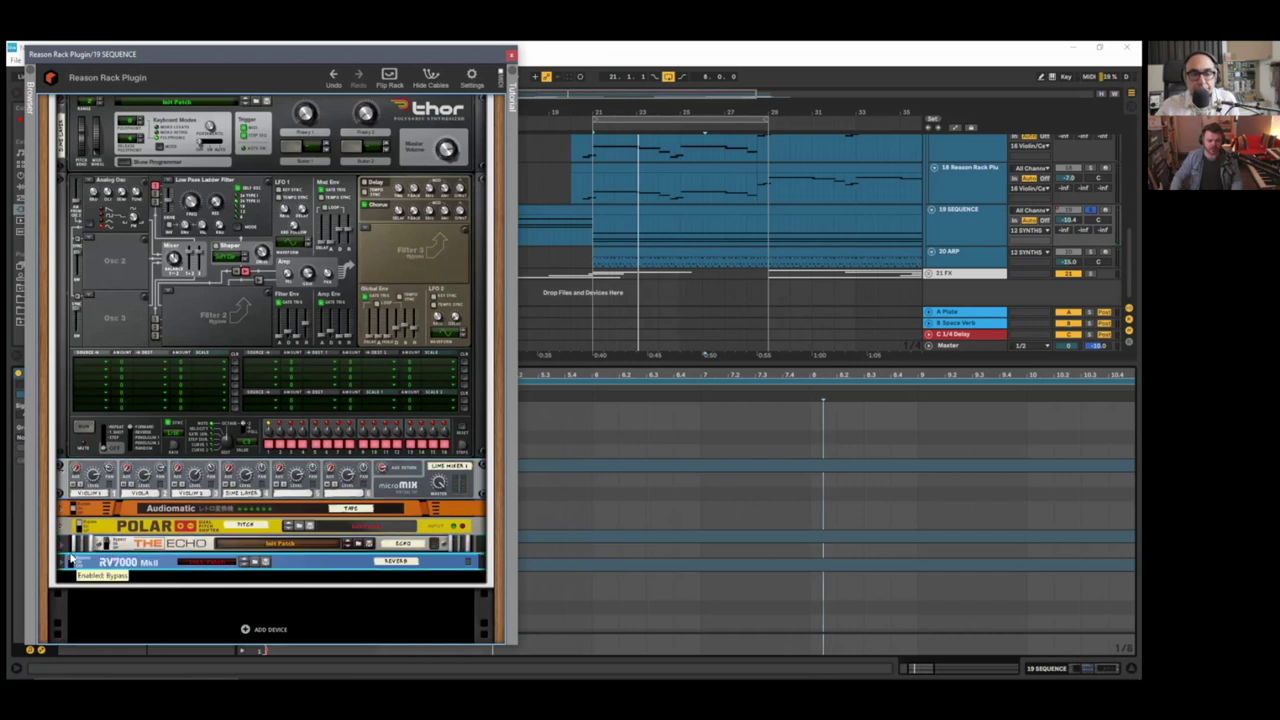
left_click(117, 328)
scroll(117, 334, "up", 2)
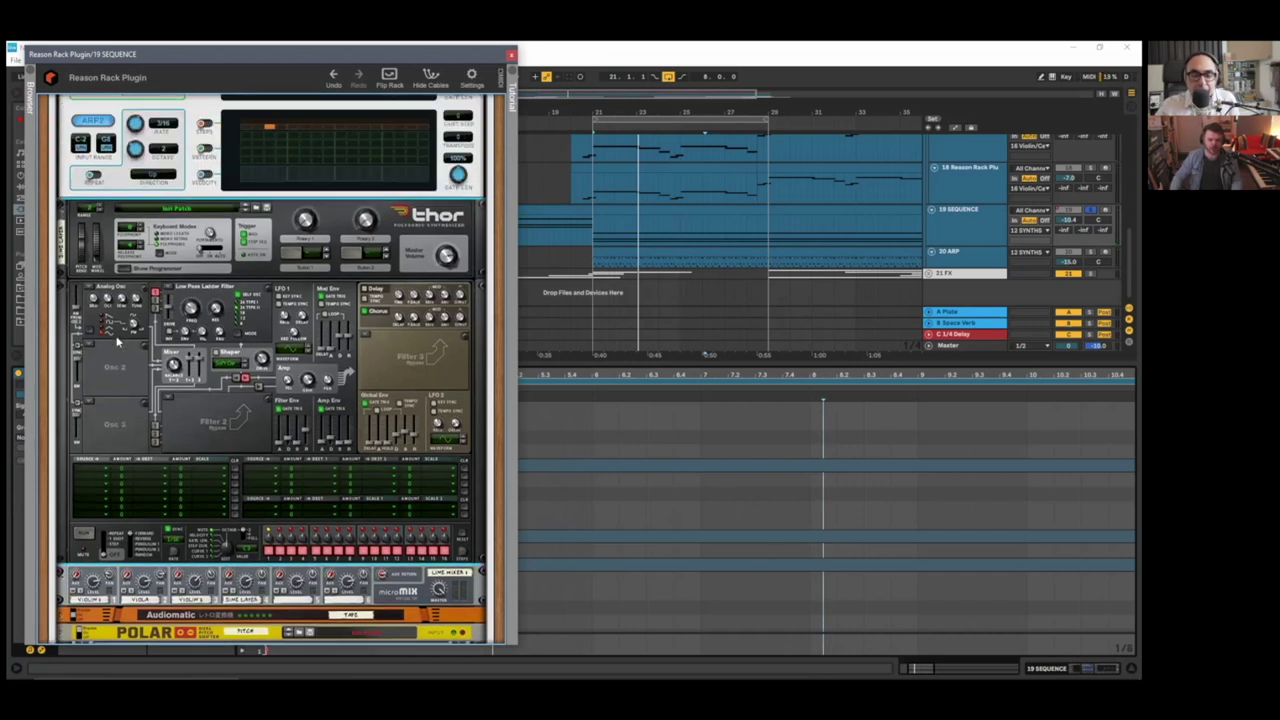
left_click(118, 268)
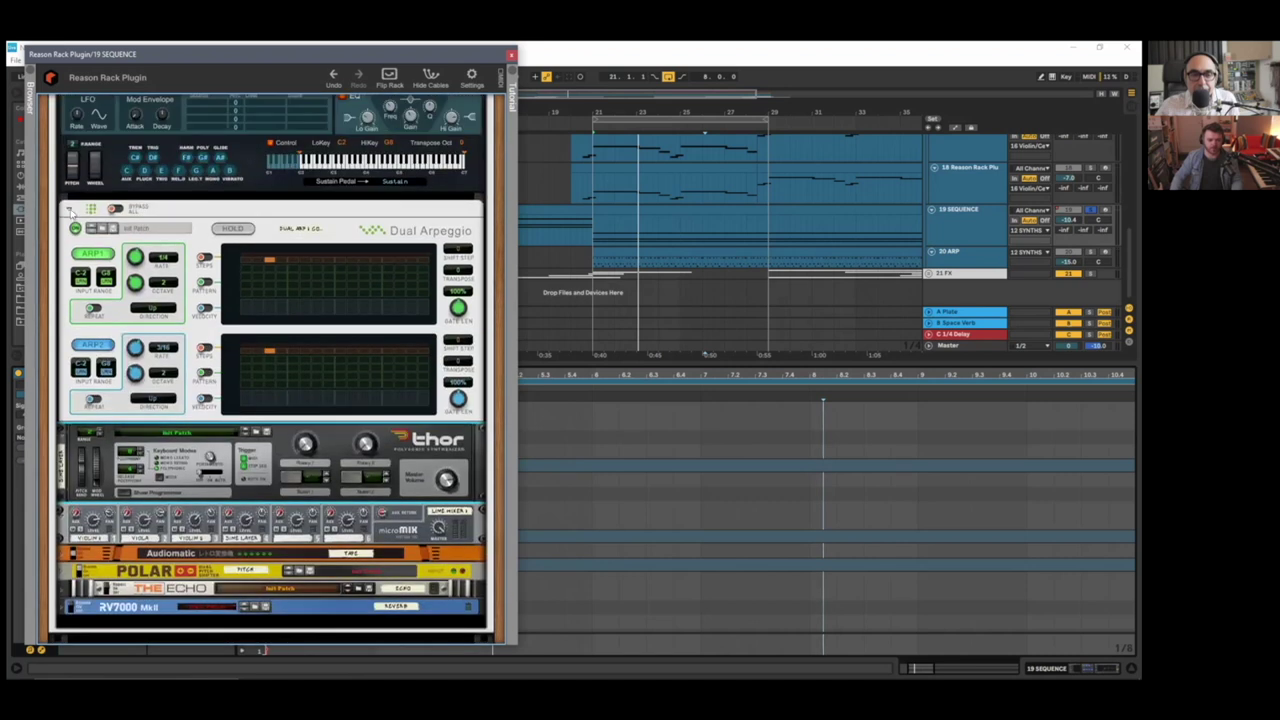
left_click(68, 210, "alt")
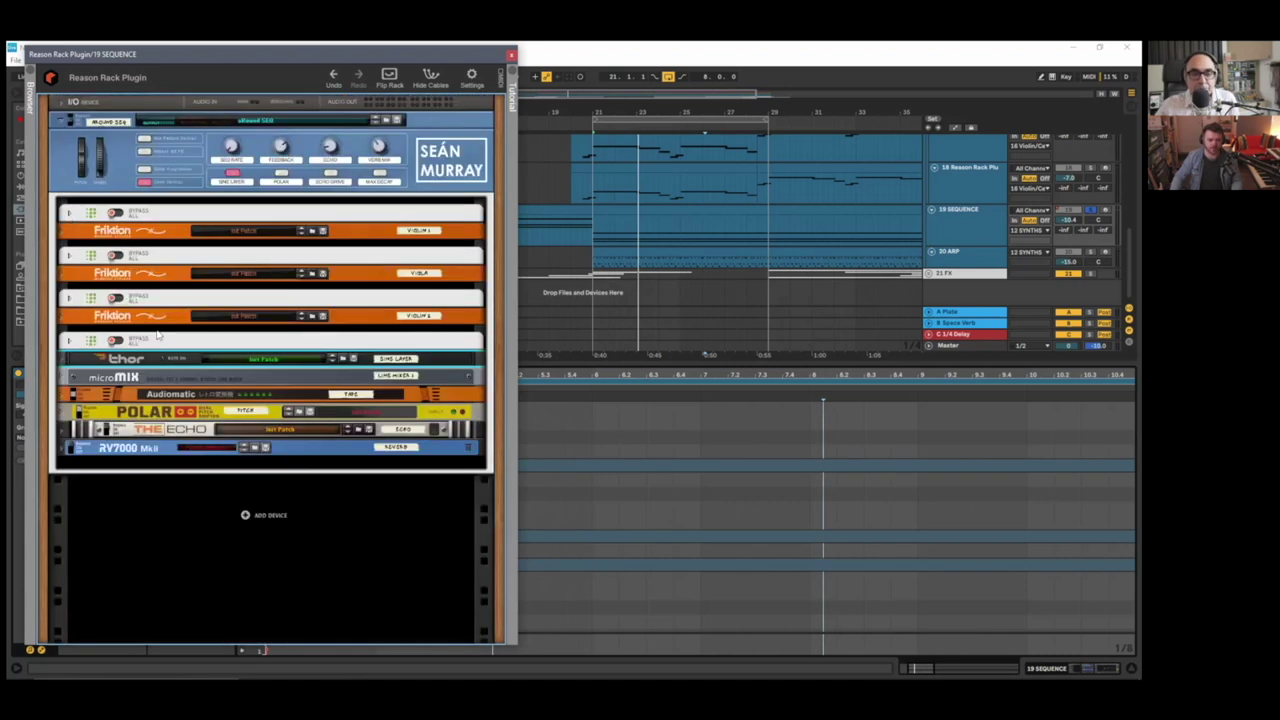
- Unfold the Violin 1 and Viola Friktions while the full sequence plays
left_click(70, 210)
scroll(90, 480, "down", 2)
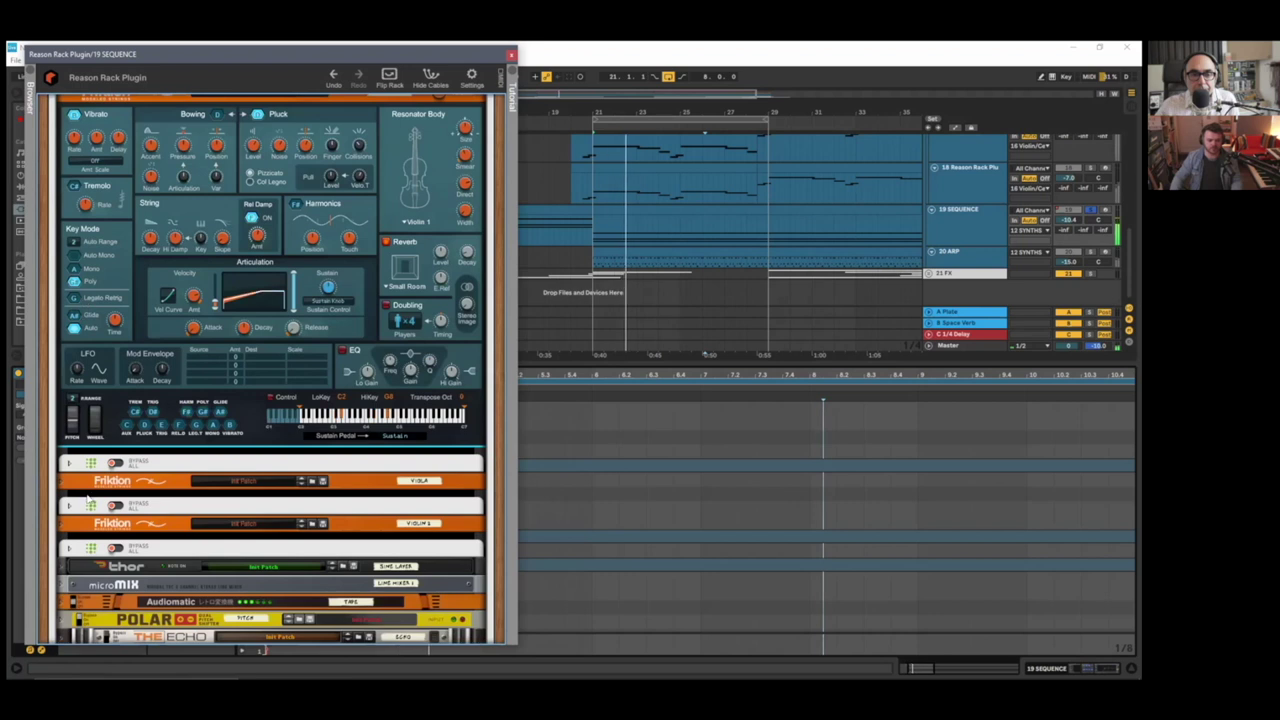
left_click(68, 463)
scroll(110, 470, "down", 6)
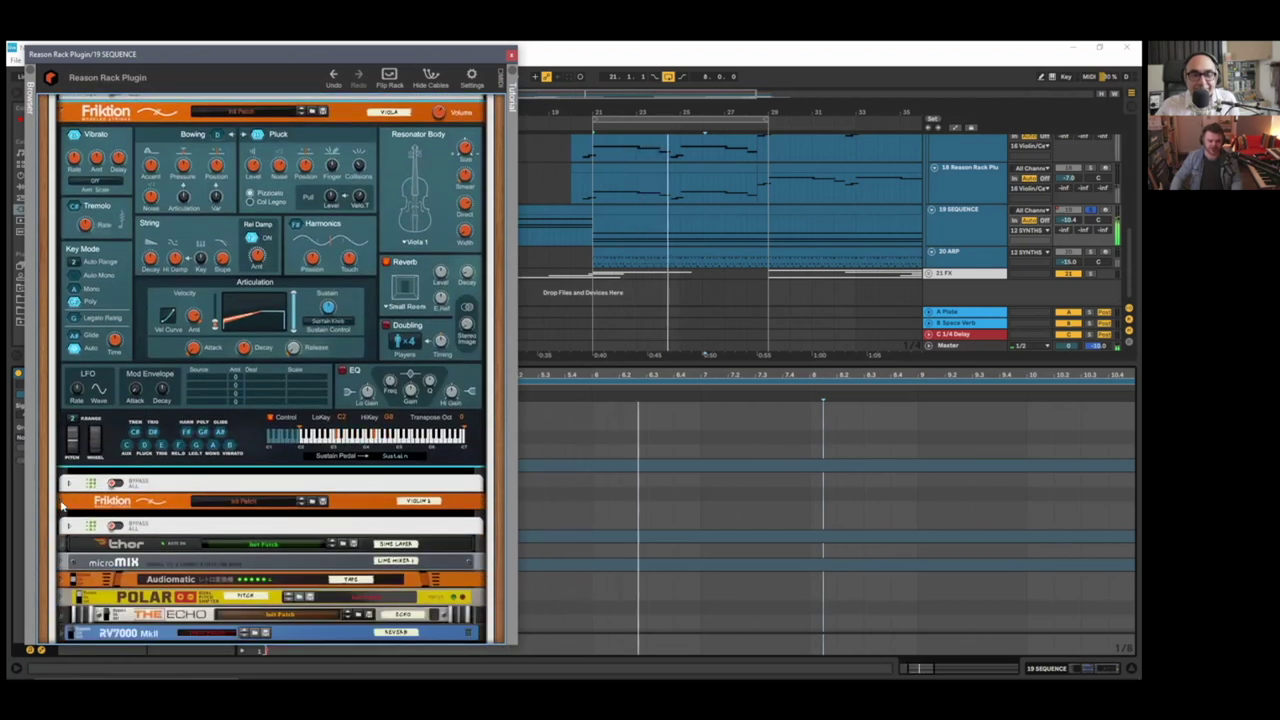
scroll(155, 420, "down", 2)
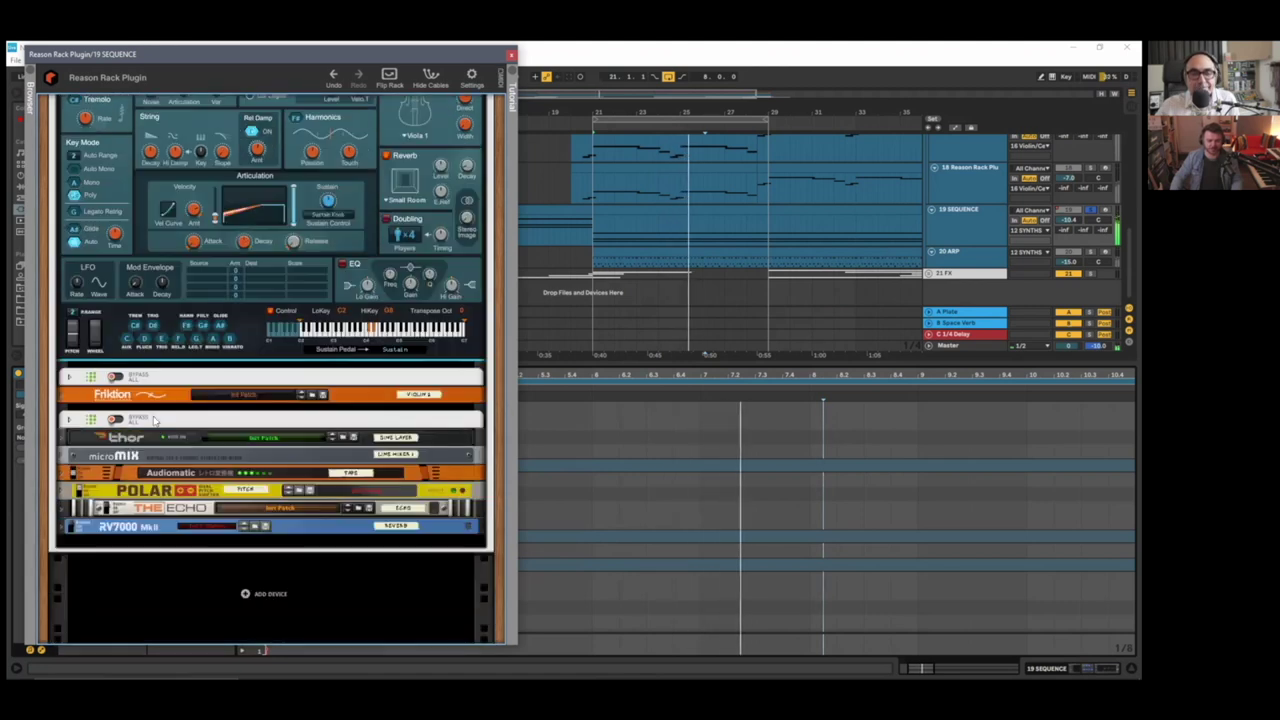
- Unfold the Audiomatic tape effect, compare the playing sequence with it bypassed and enabled, and fold it again
left_click(175, 473)
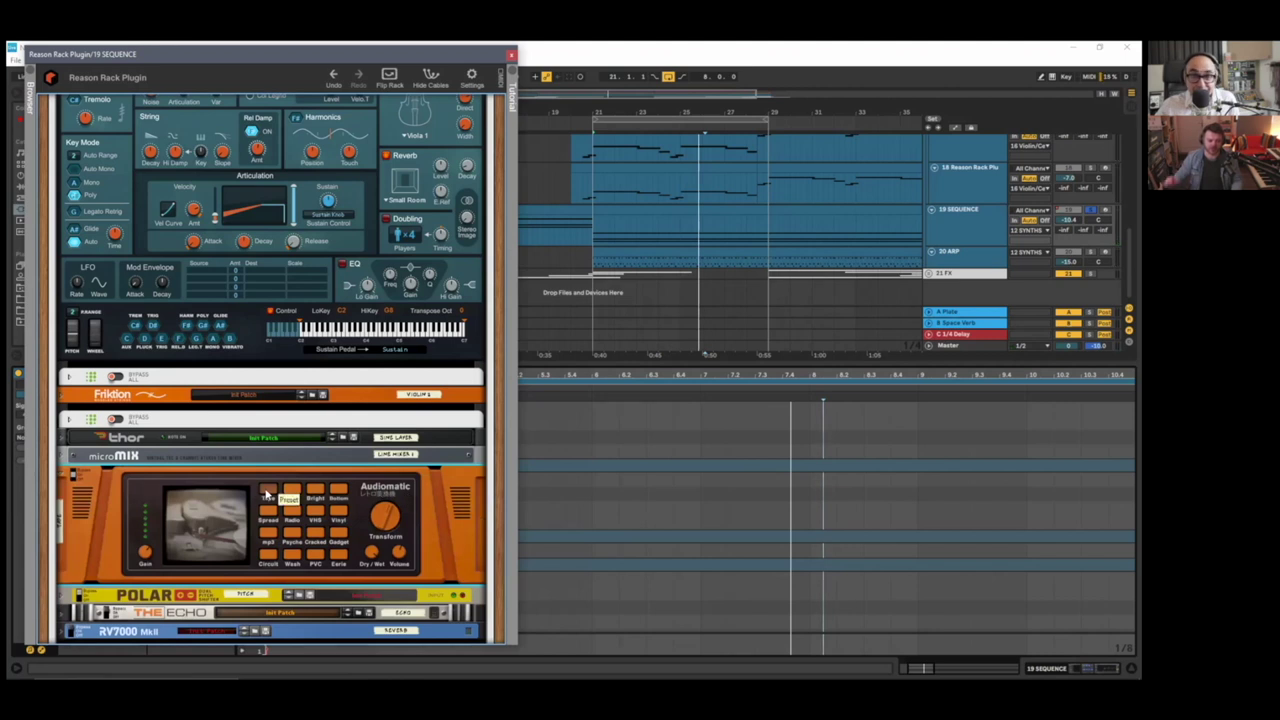
left_click(77, 477)
key("space")
key("space")
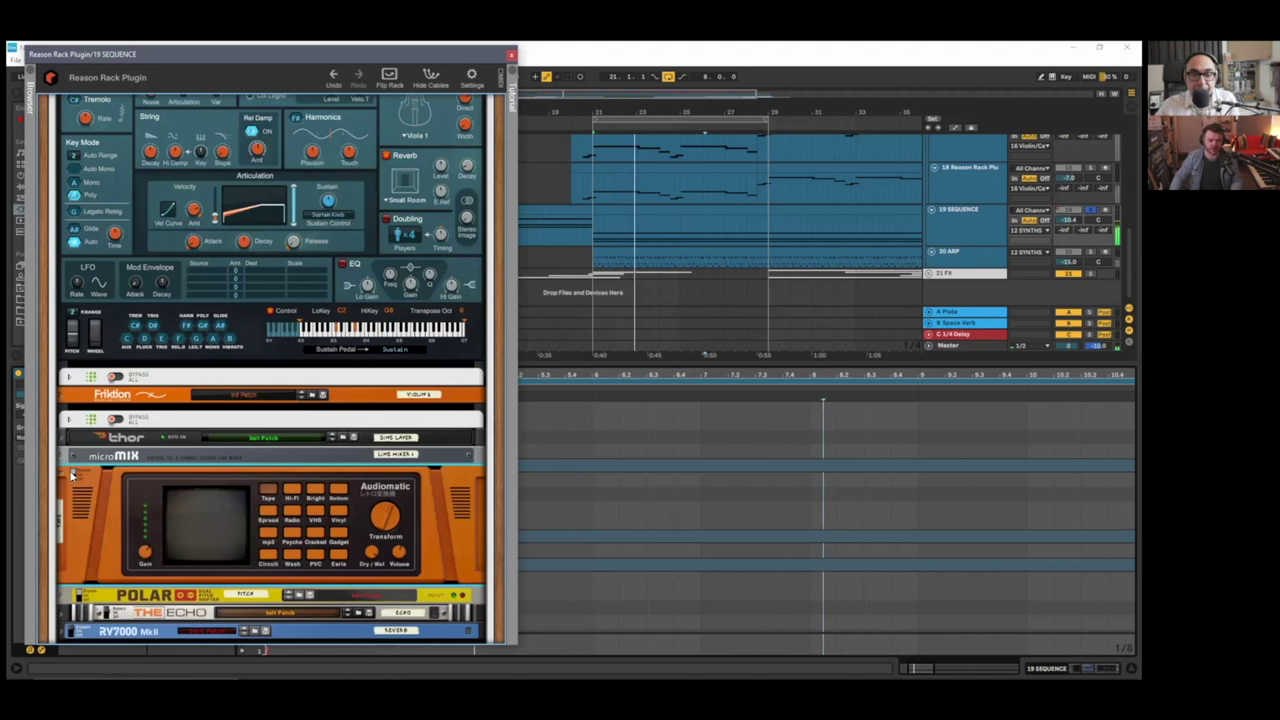
left_click(73, 476)
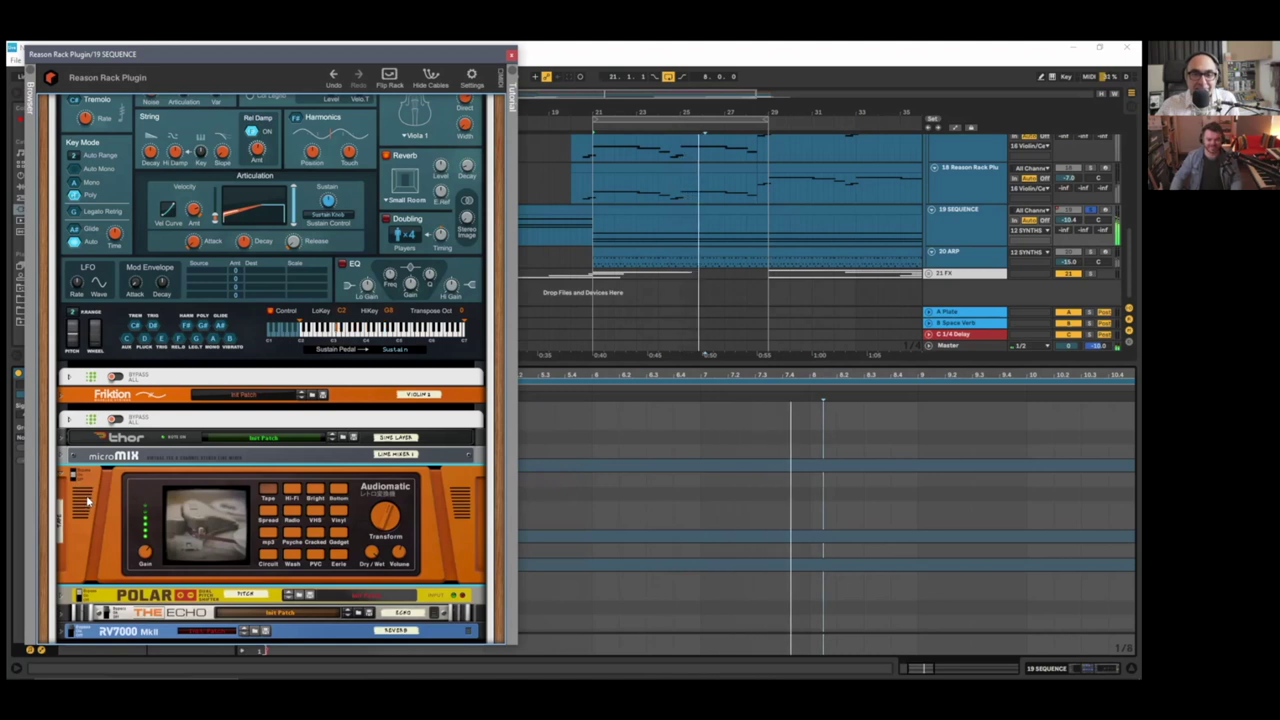
left_click(62, 477)
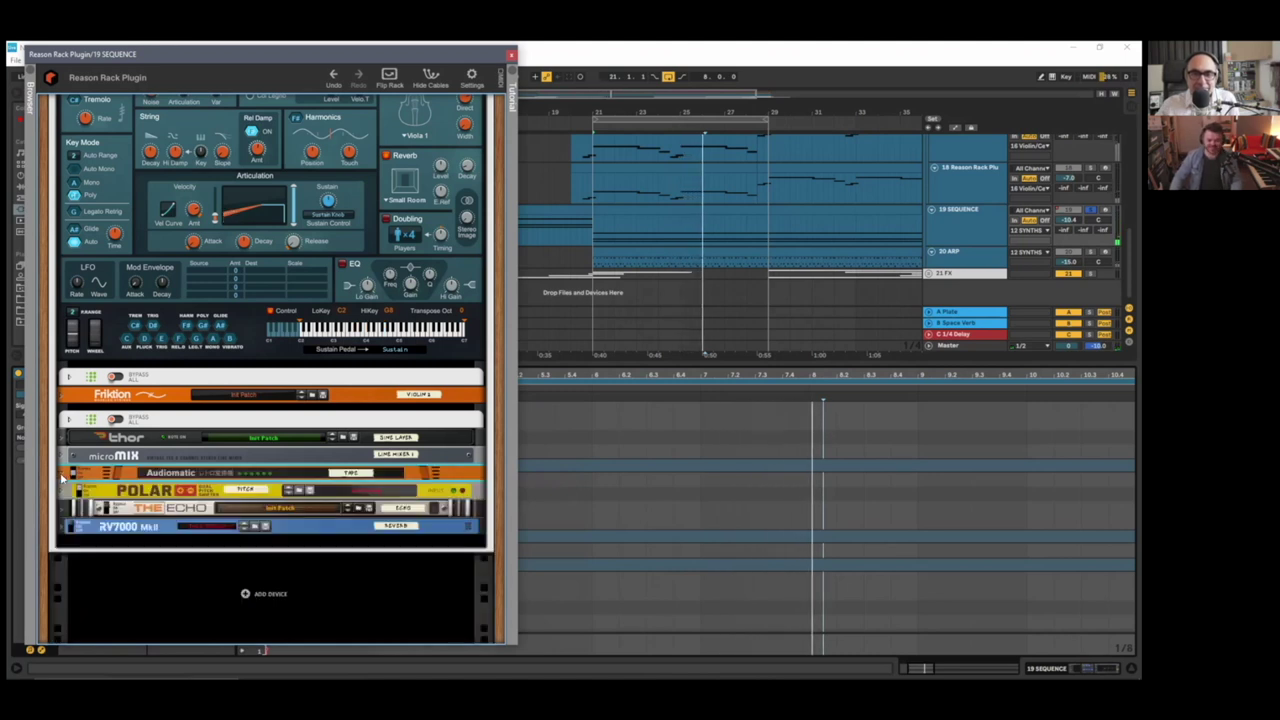
- Reopen the Audiomatic device to examine its Tape preset and knobs, and collapse it
left_click(61, 477)
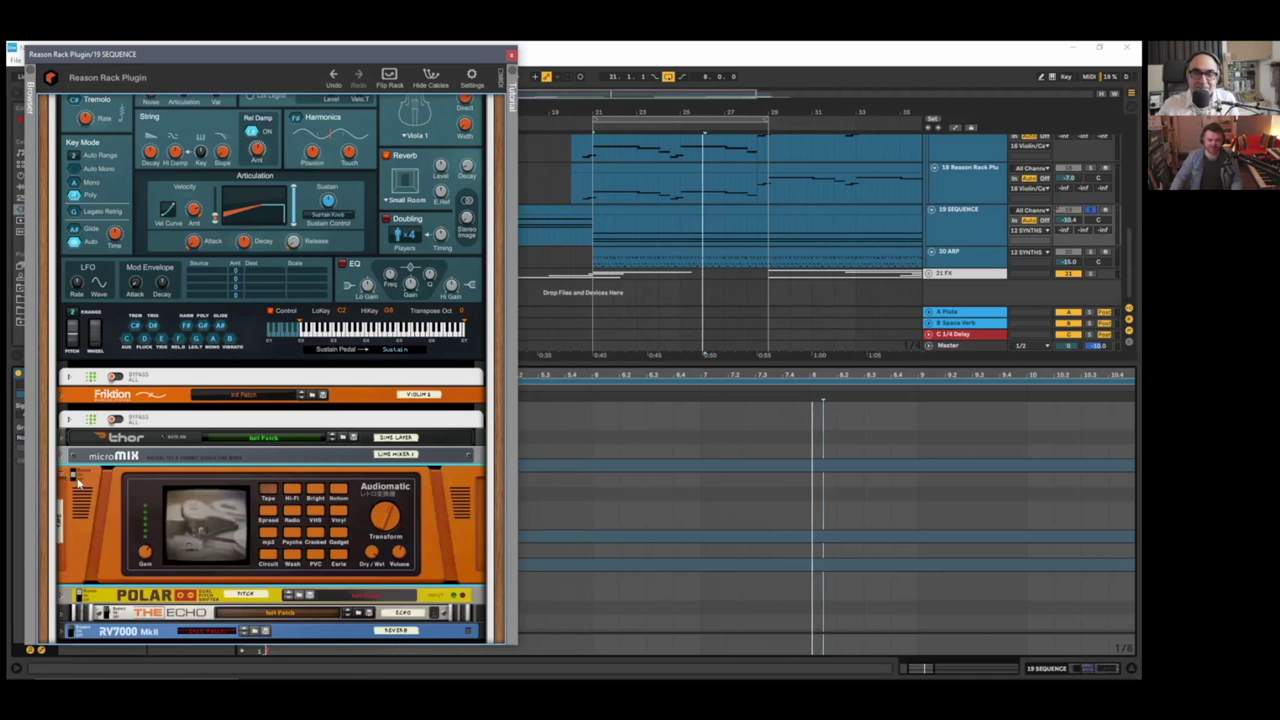
scroll(86, 484, "down", 1)
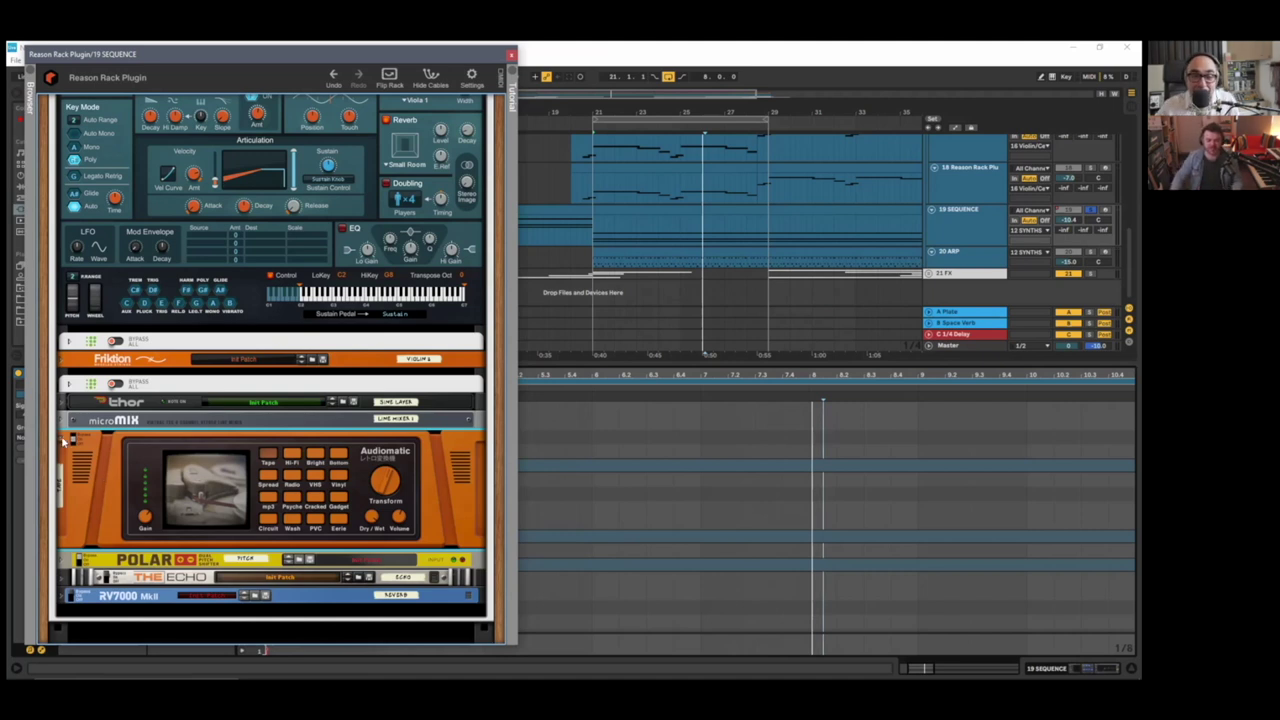
left_click(63, 441)
left_click(62, 450)
left_click(61, 448)
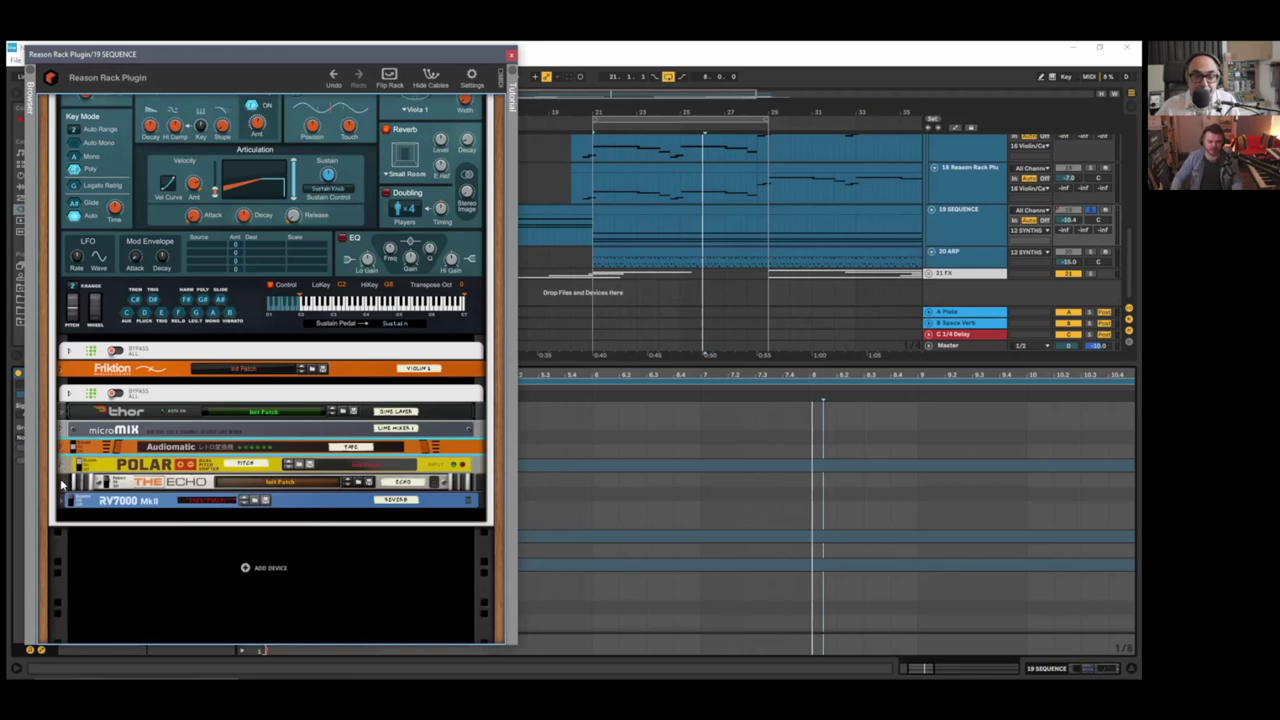
- Play the sequence and unfold The Echo and the RV7000 MkII reverb to examine their settings
left_click(92, 497)
left_click(73, 503)
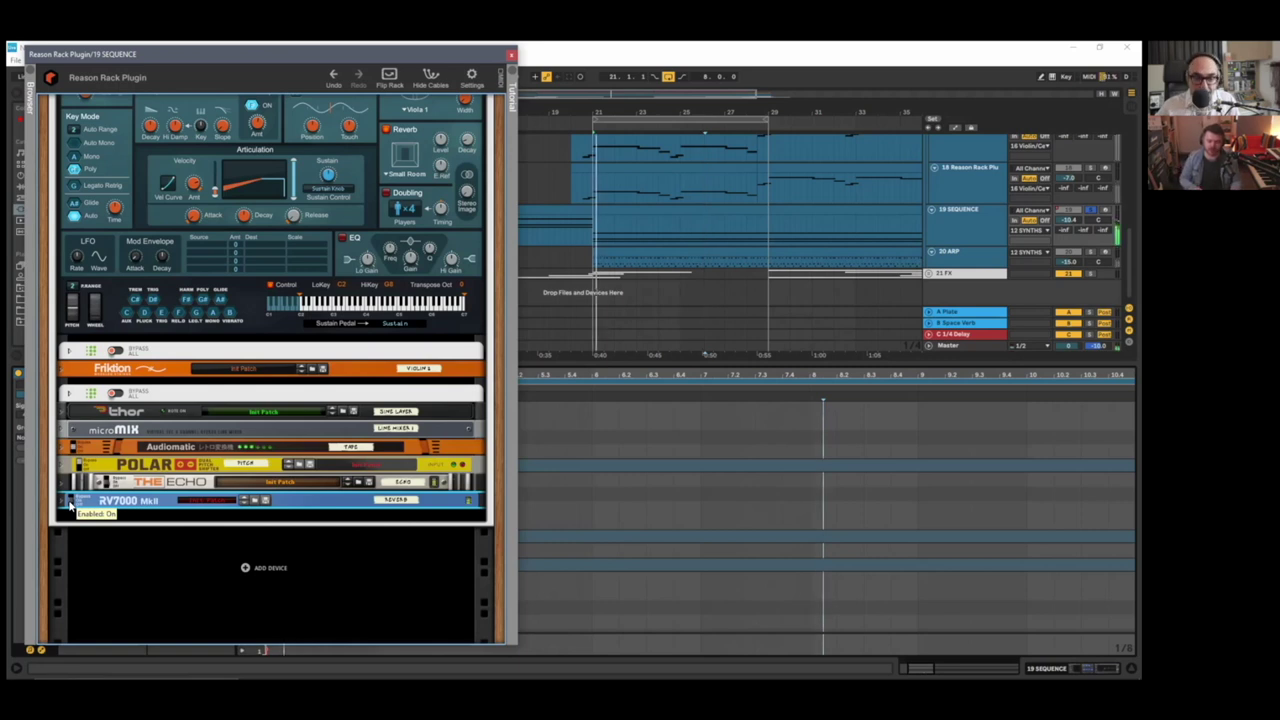
left_click(65, 483)
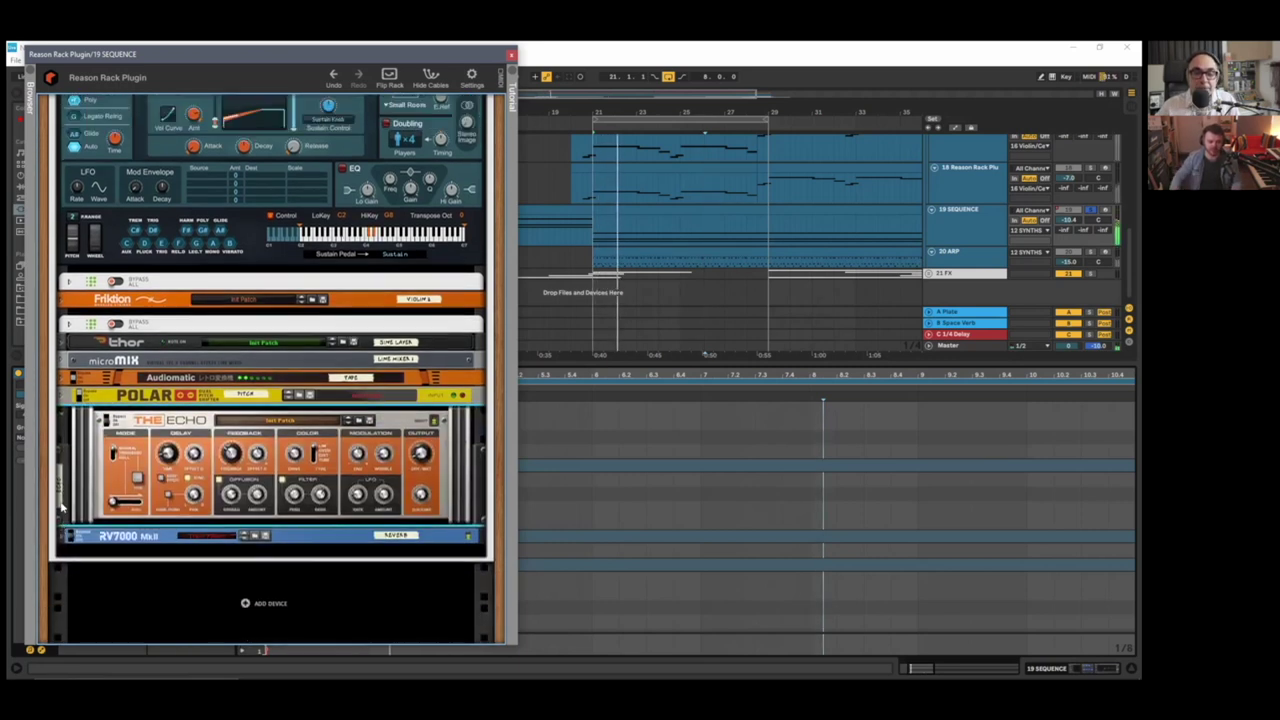
left_click(64, 499)
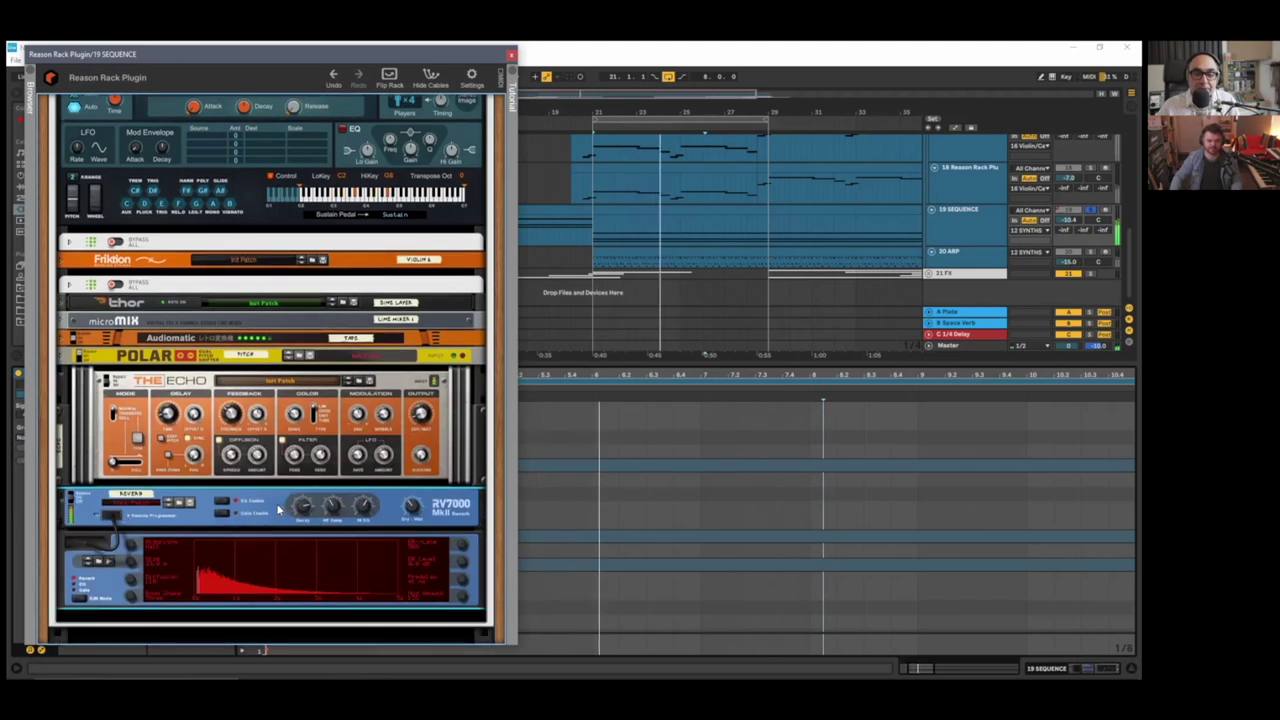
left_click(96, 388)
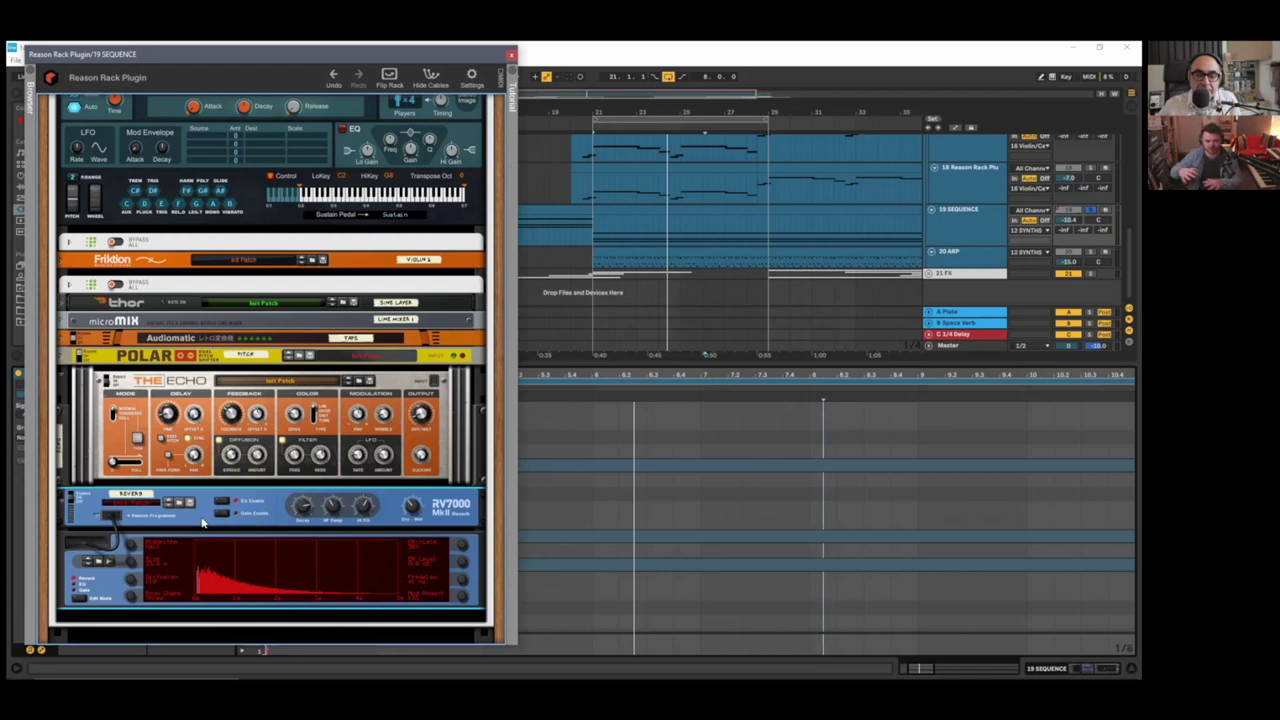
- Fold The Echo and the RV7000 MkII, and reopen The Echo to review its delay controls
left_click(64, 380)
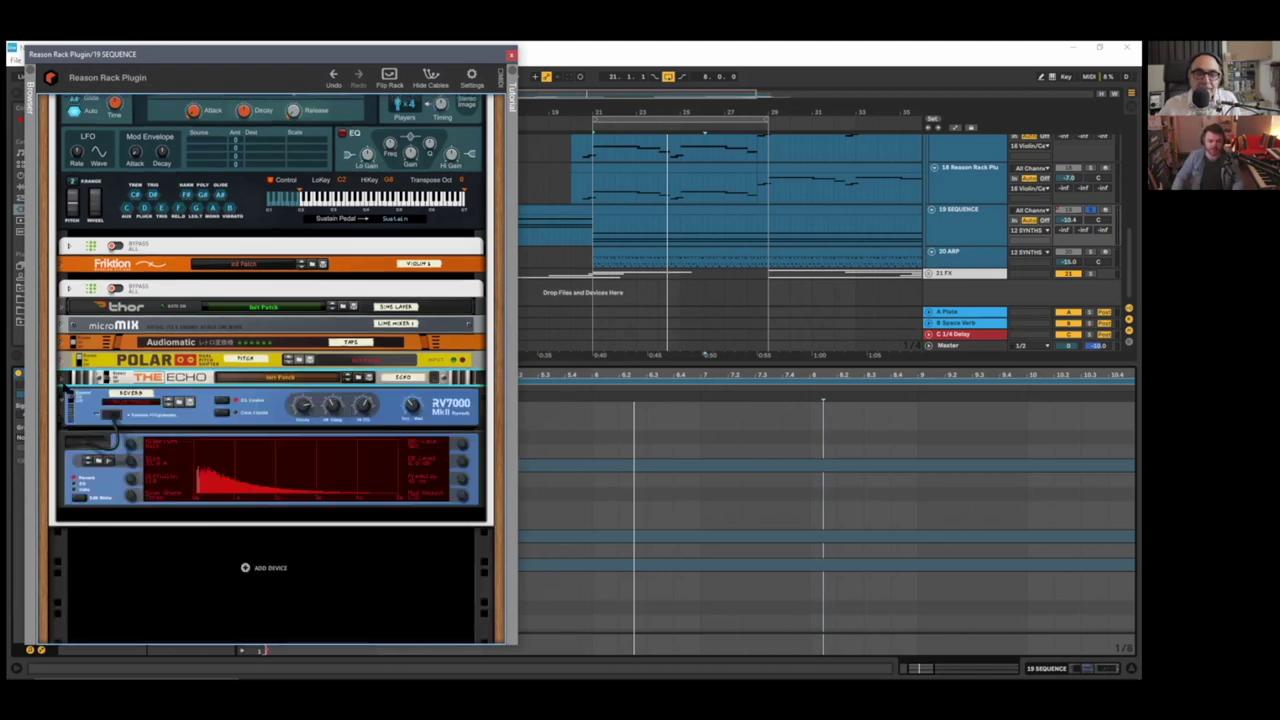
left_click(65, 404)
scroll(155, 492, "down", 2)
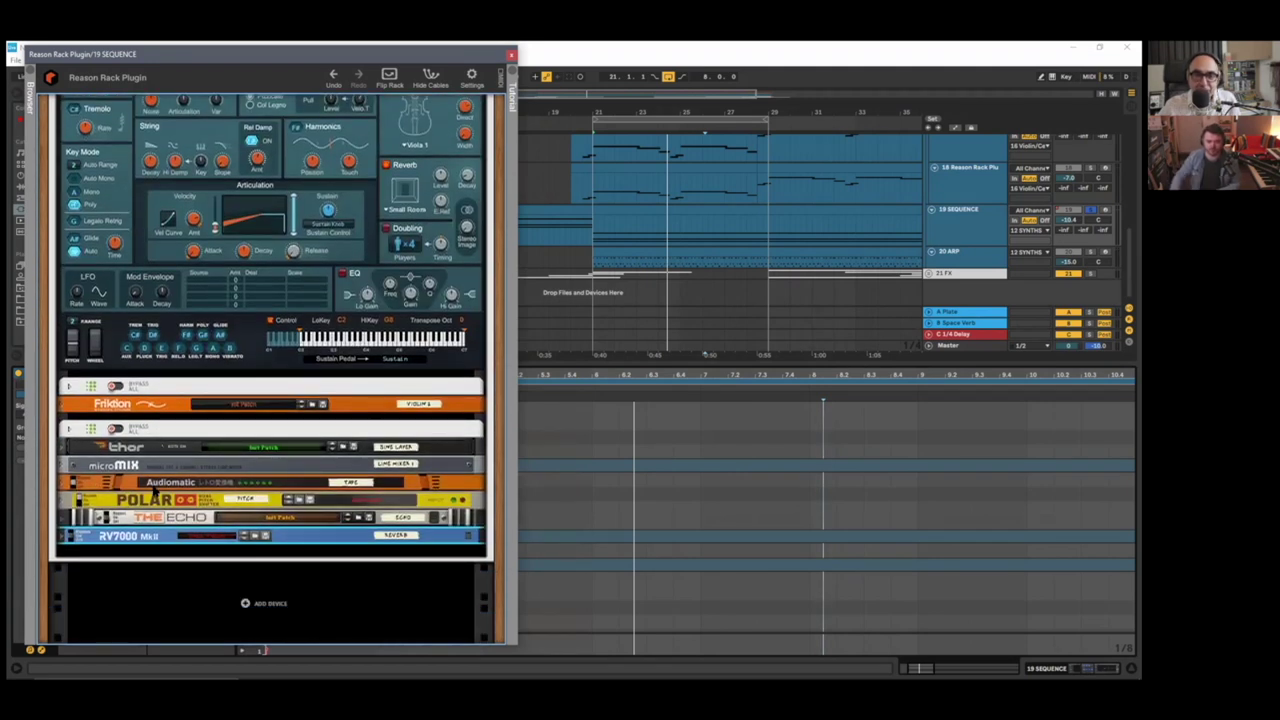
left_click(64, 518)
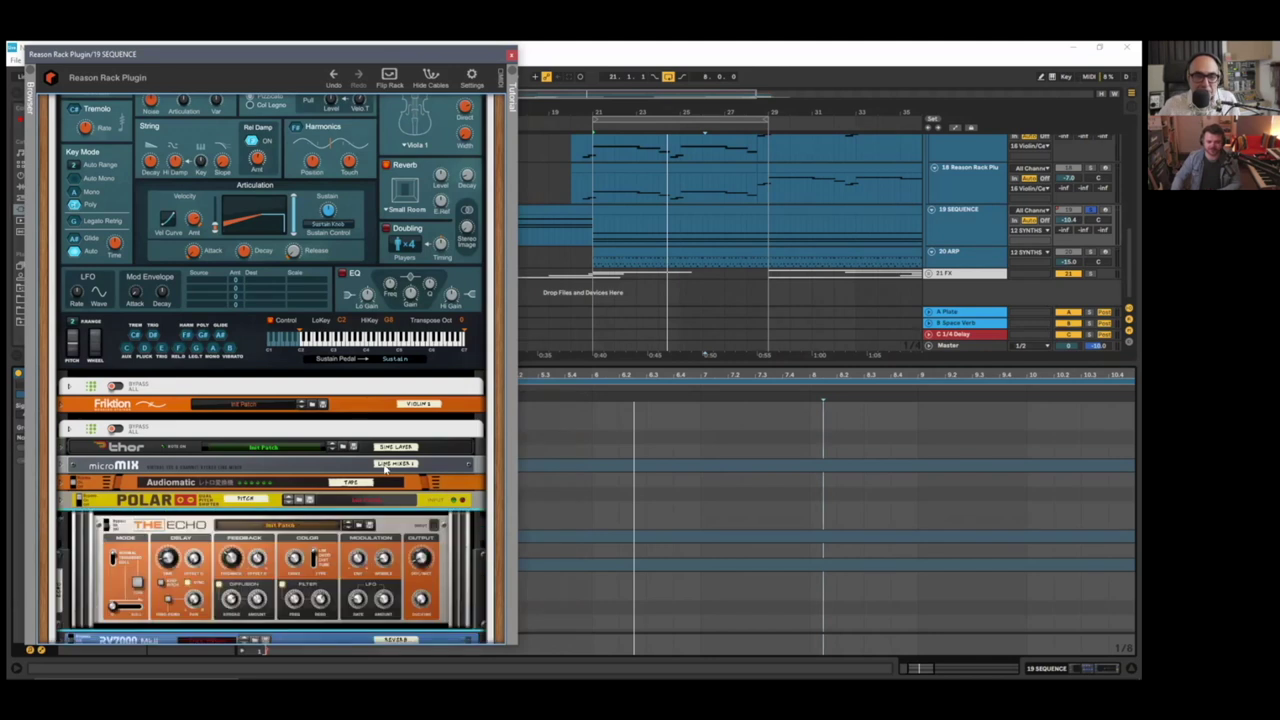
scroll(288, 483, "down", 3)
scroll(341, 424, "down", 1)
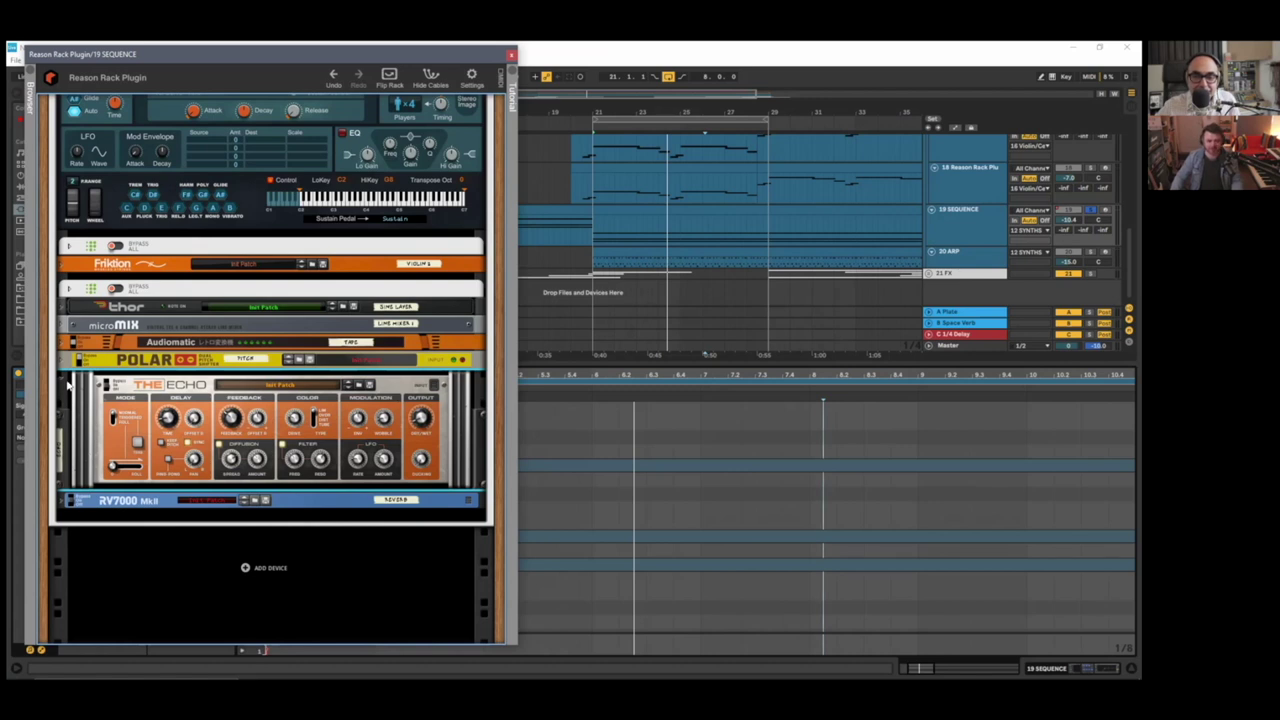
- Fold The Echo and the Viola Friktion, and review the Violin 1 Friktion and the remaining device chain
scroll(62, 380, "up", 3)
left_click(66, 404)
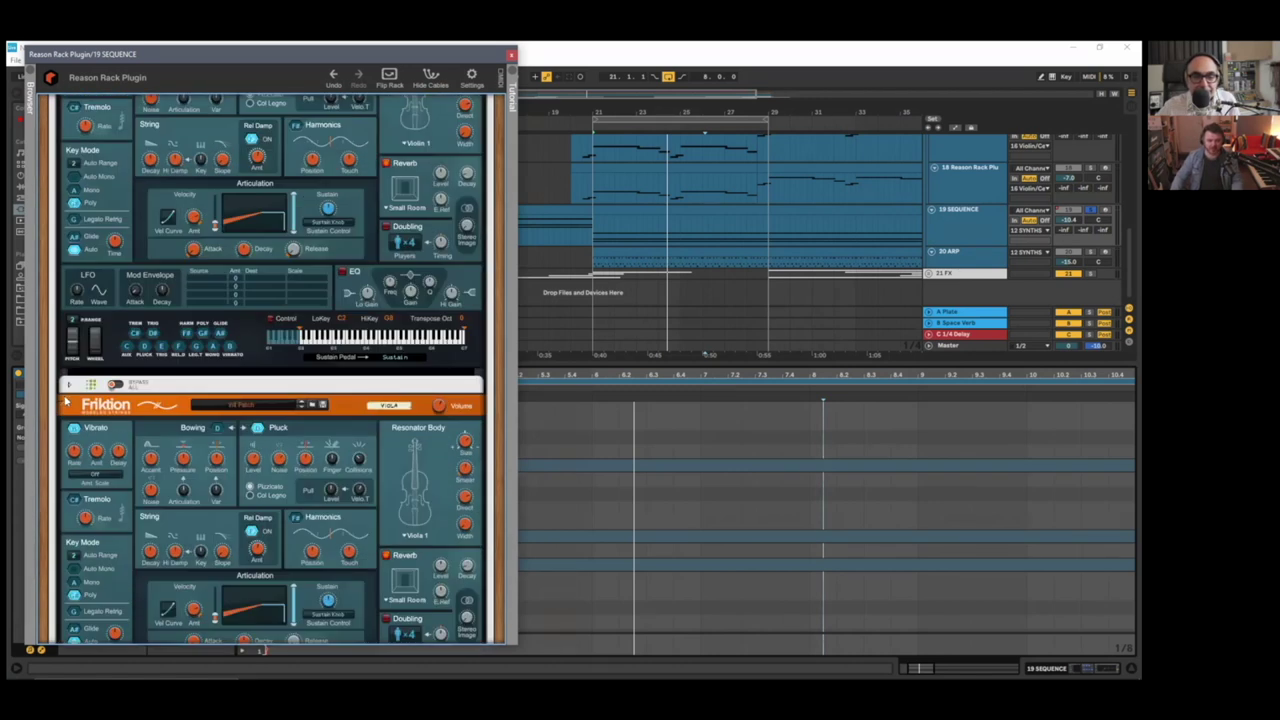
left_click(64, 404)
scroll(262, 440, "up", 5)
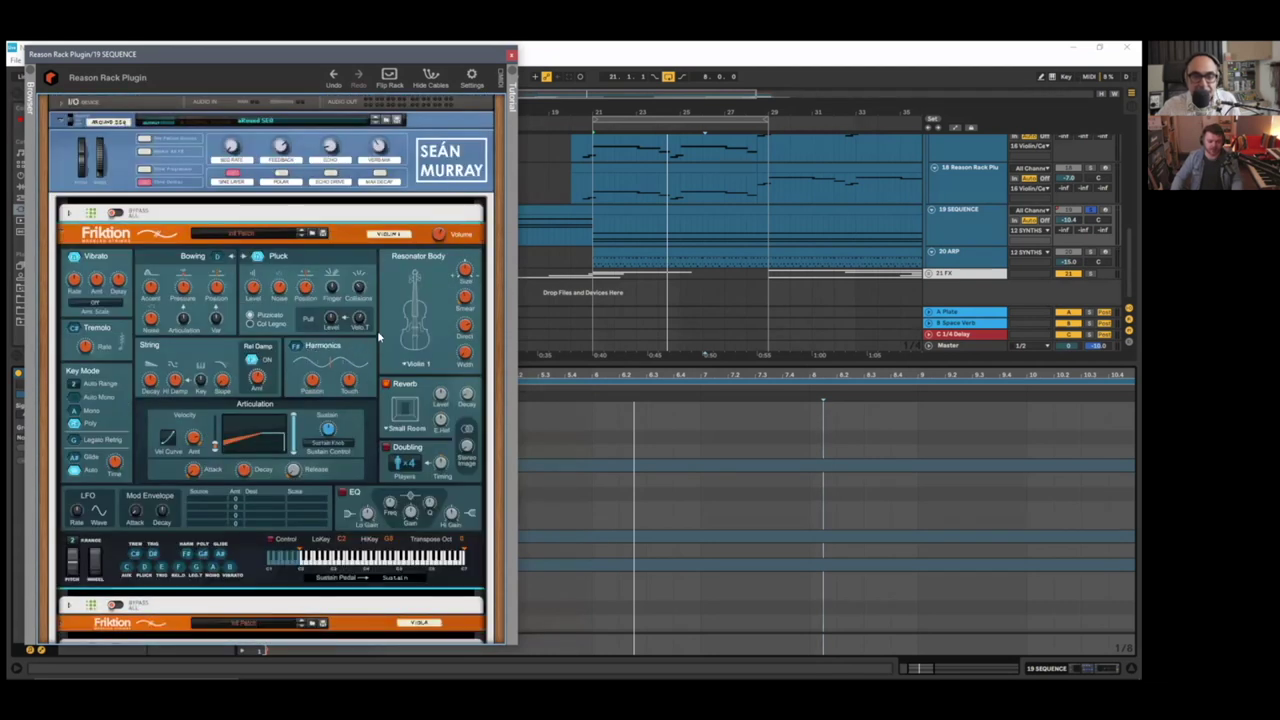
scroll(377, 330, "down", 3)
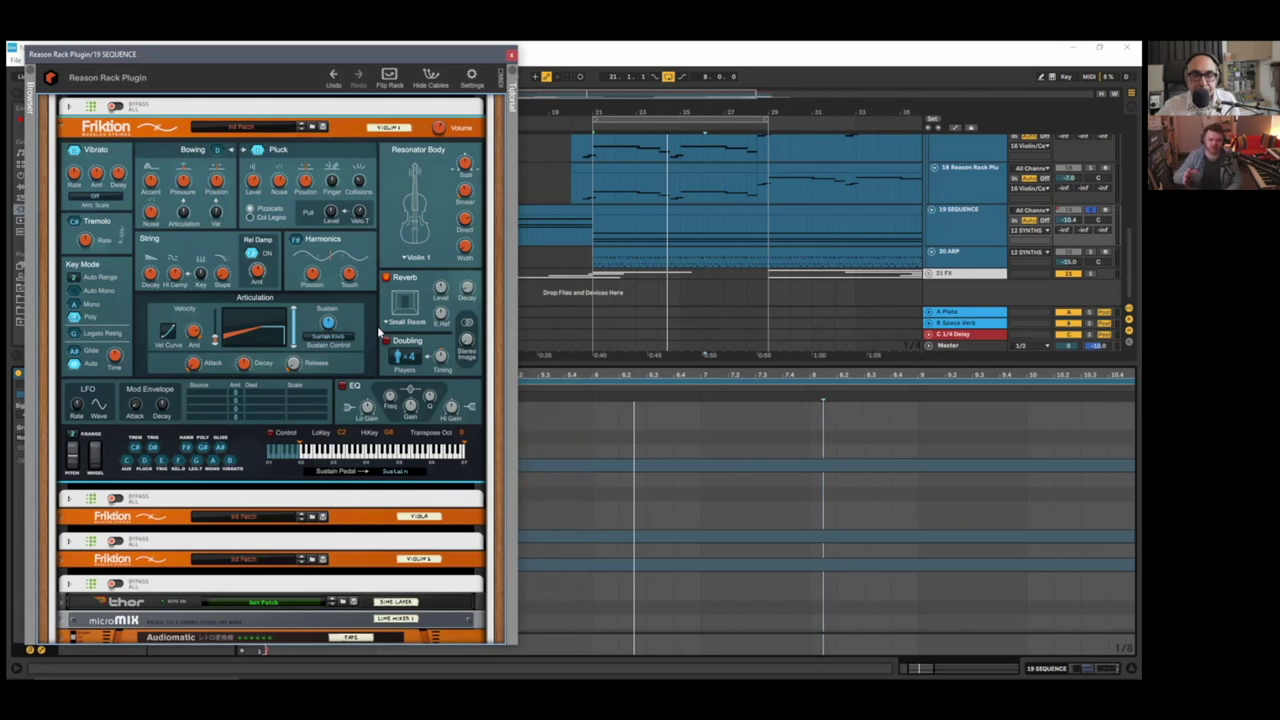
scroll(379, 330, "down", 2)
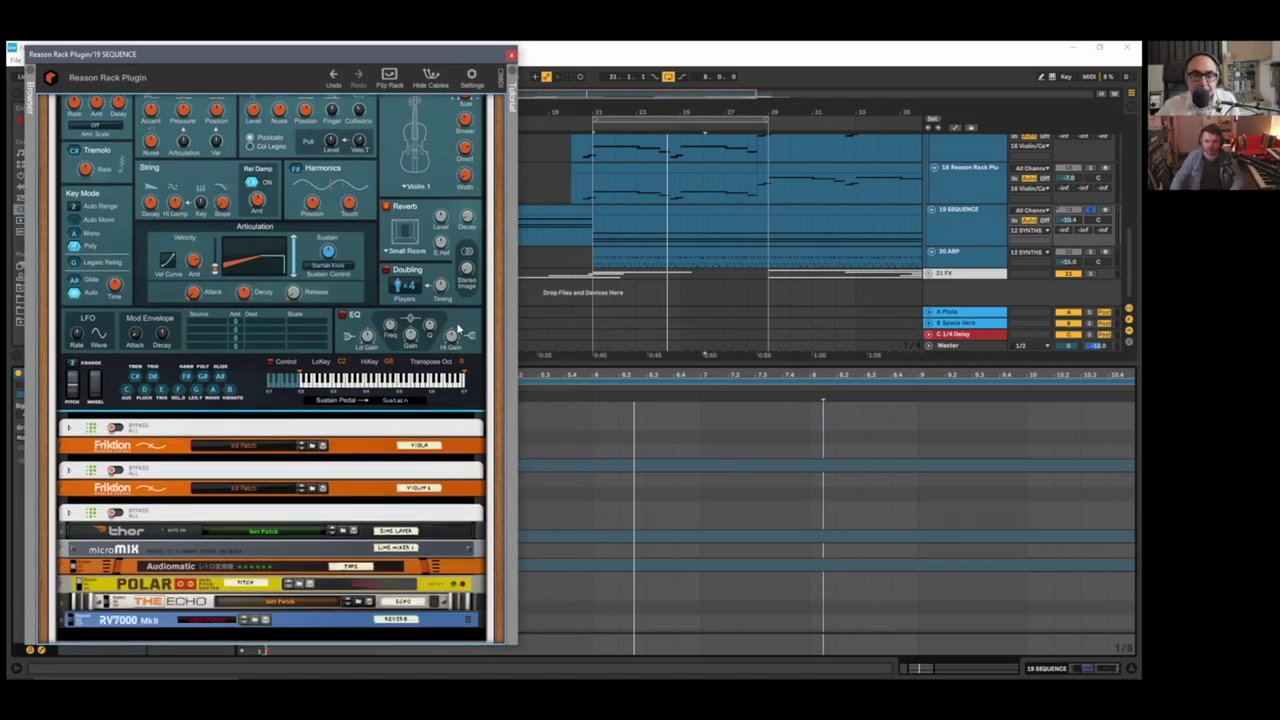
- Play the sequence from bar 21 with all rack devices folded, and try out the Combinator's Echo knob
left_click(590, 232)
key("space")
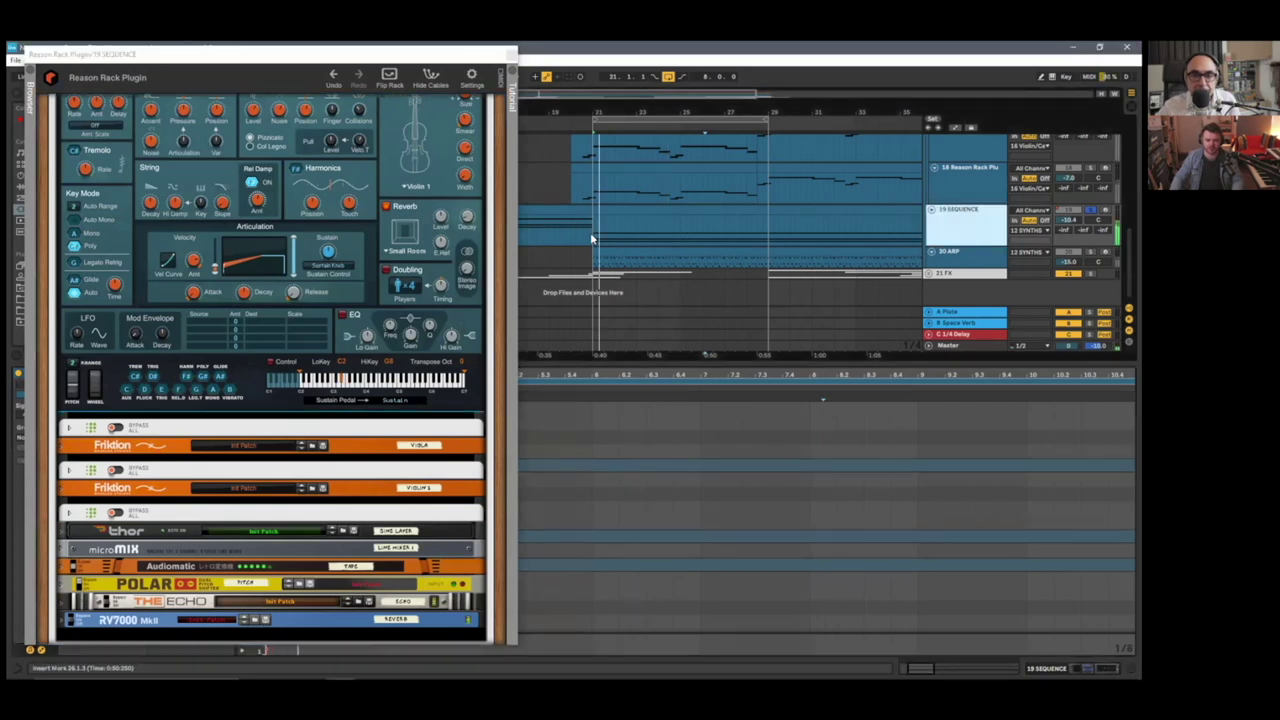
scroll(441, 326, "up", 5)
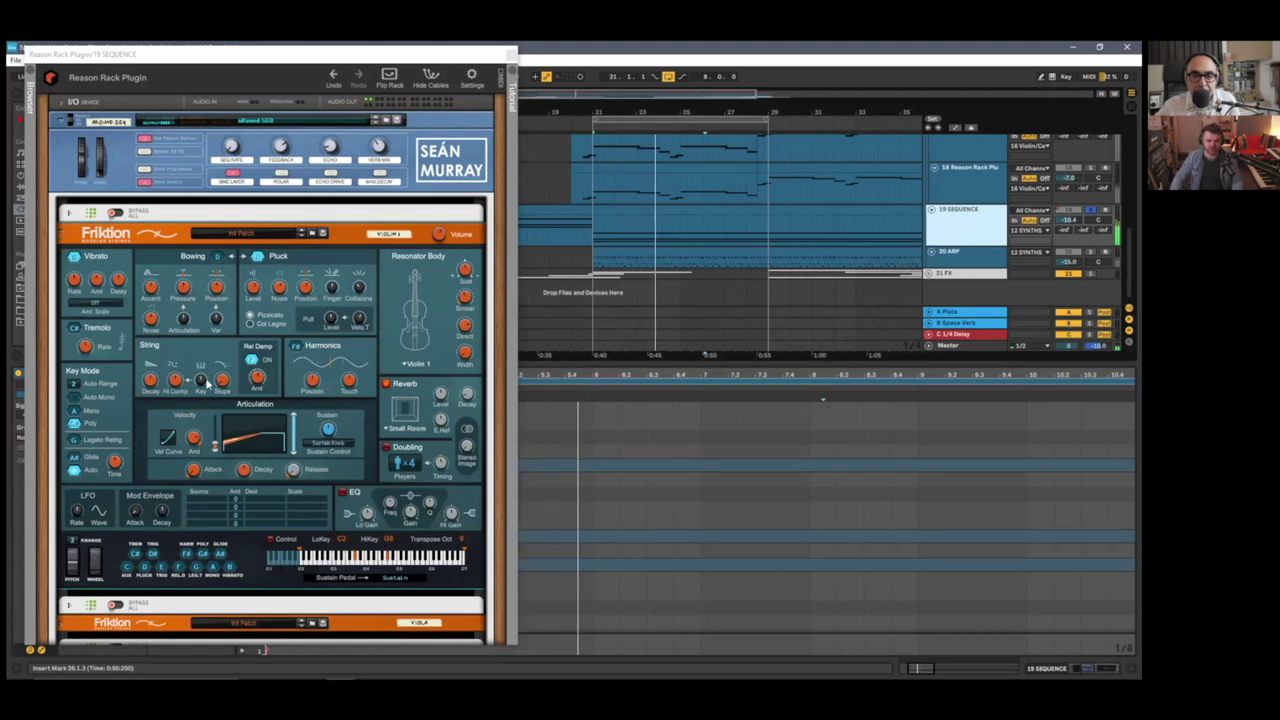
left_click(68, 212, "alt")
left_click(290, 176)
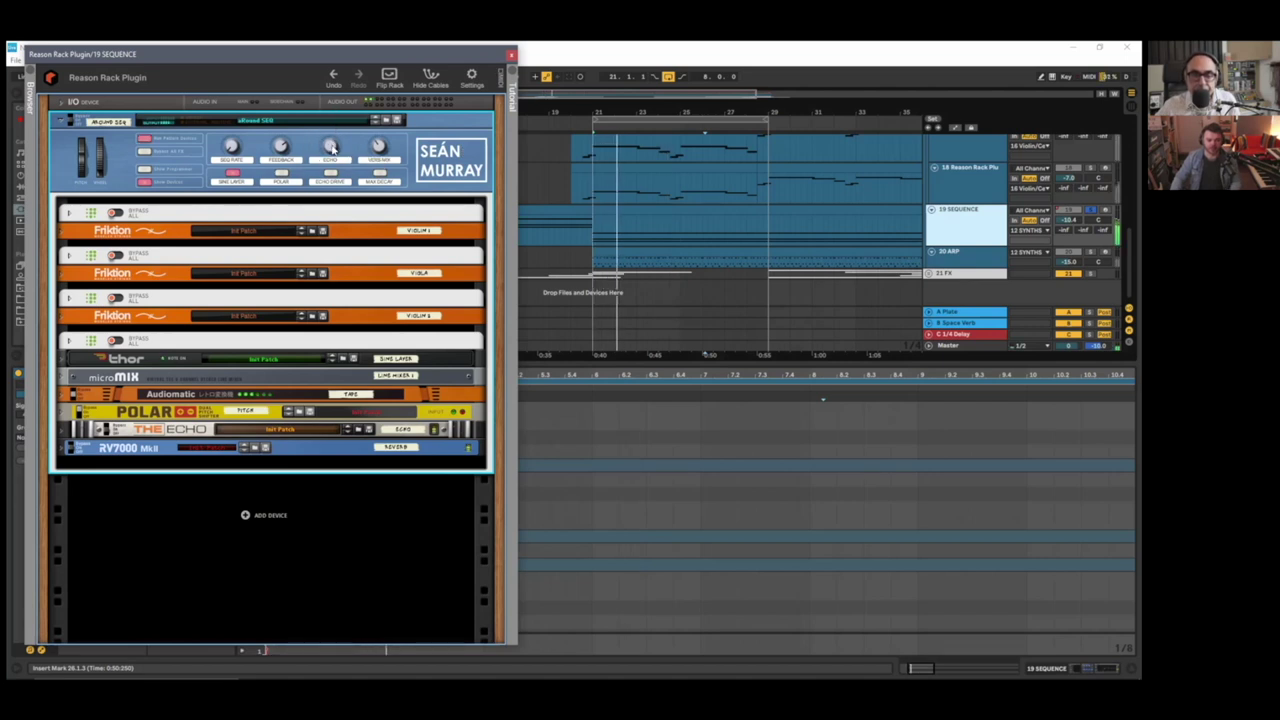
left_click_drag(334, 150, 336, 173)
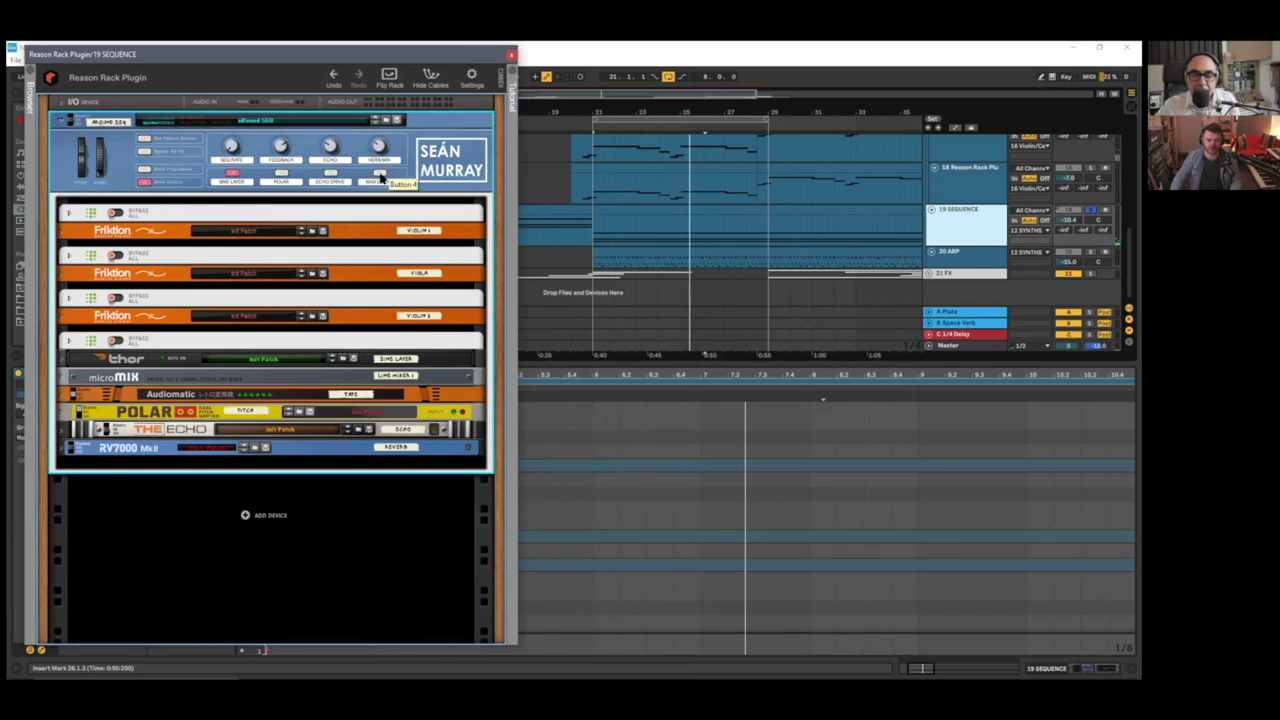
- Try the Combinator's Max Decay button and Verb Mix knob during playback with the RV7000 MkII reverb unfolded
left_click(380, 173)
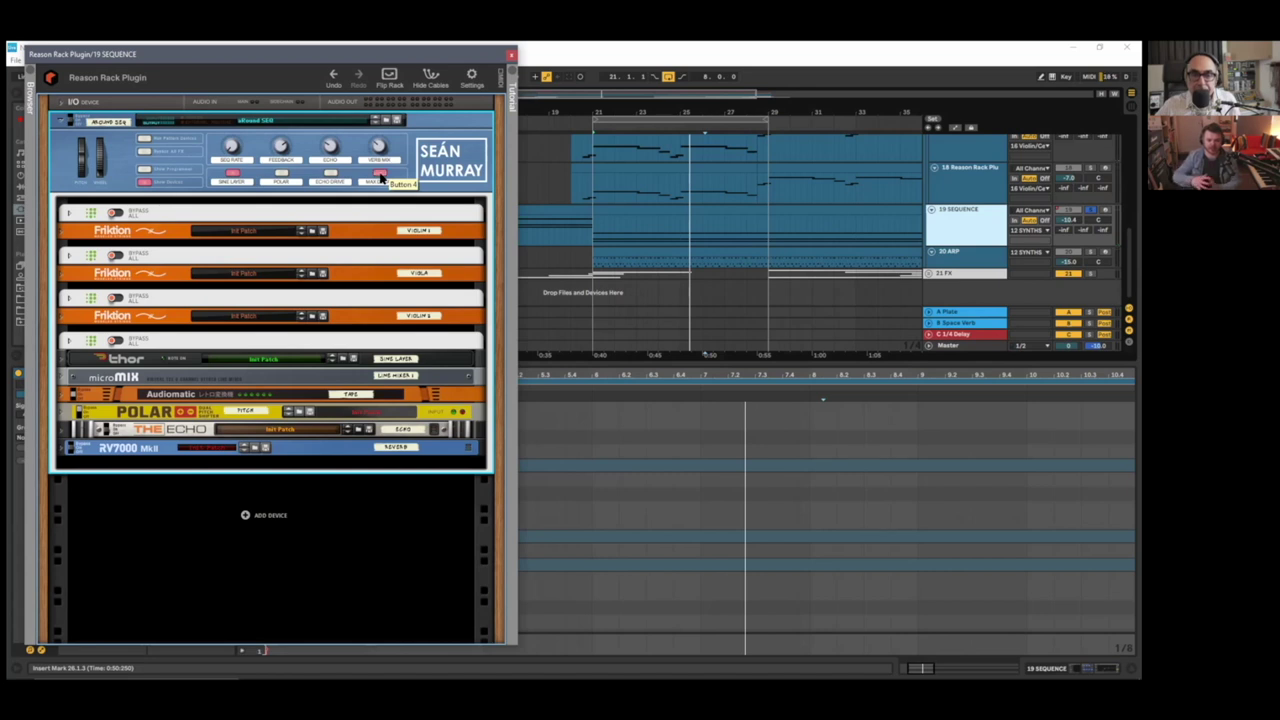
left_click(64, 447)
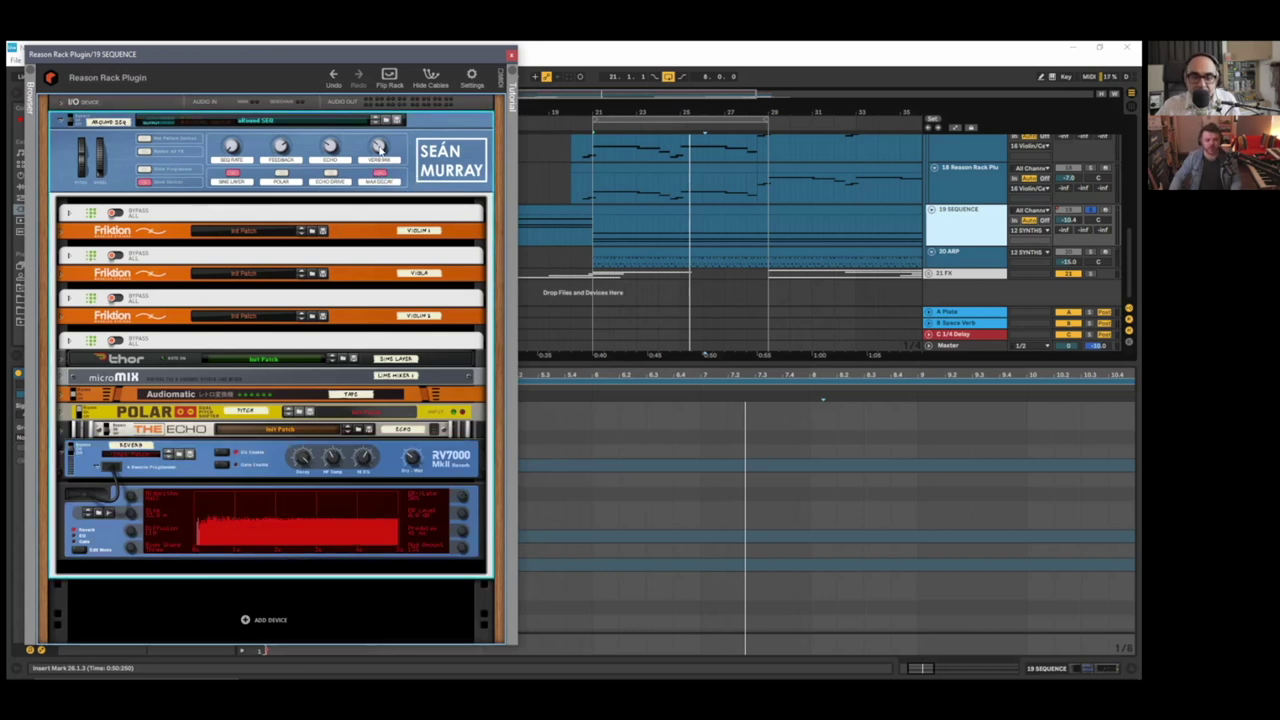
key("space")
left_click_drag(380, 147, 385, 178)
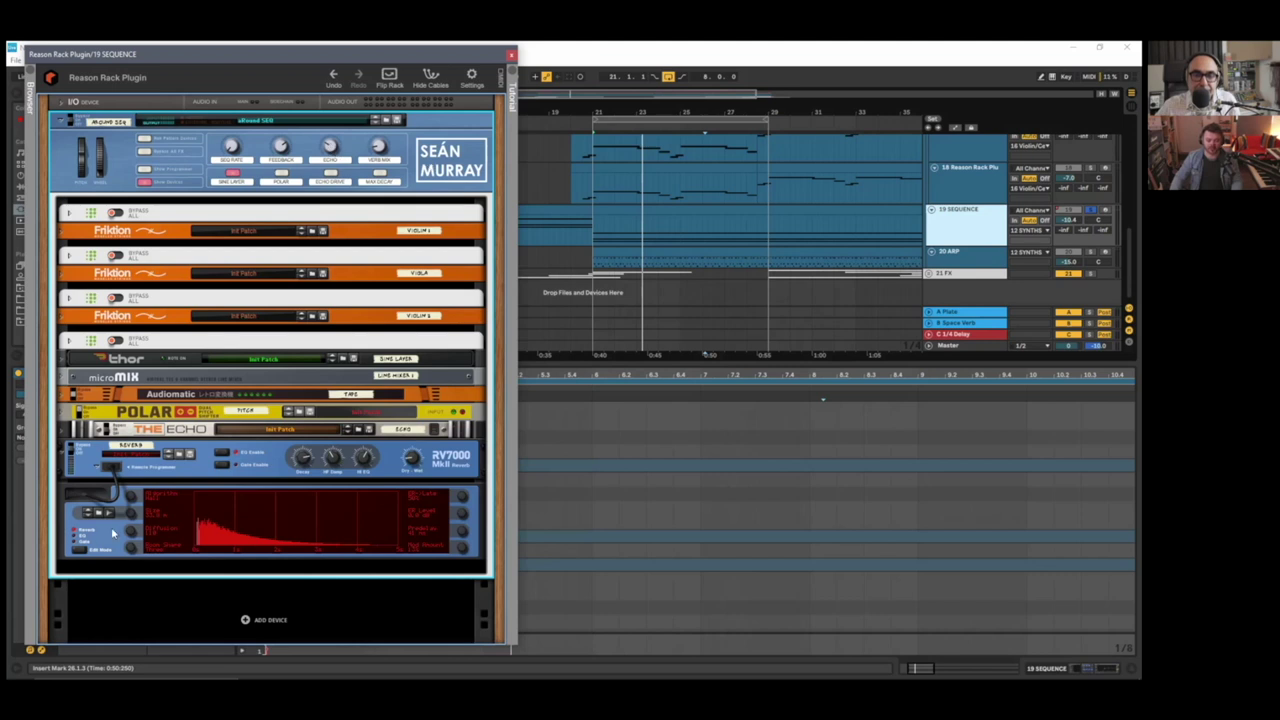
- Unfold The Echo to examine its settings, and fold both it and the RV7000 MkII reverb
left_click(66, 430)
mouse_move(237, 477)
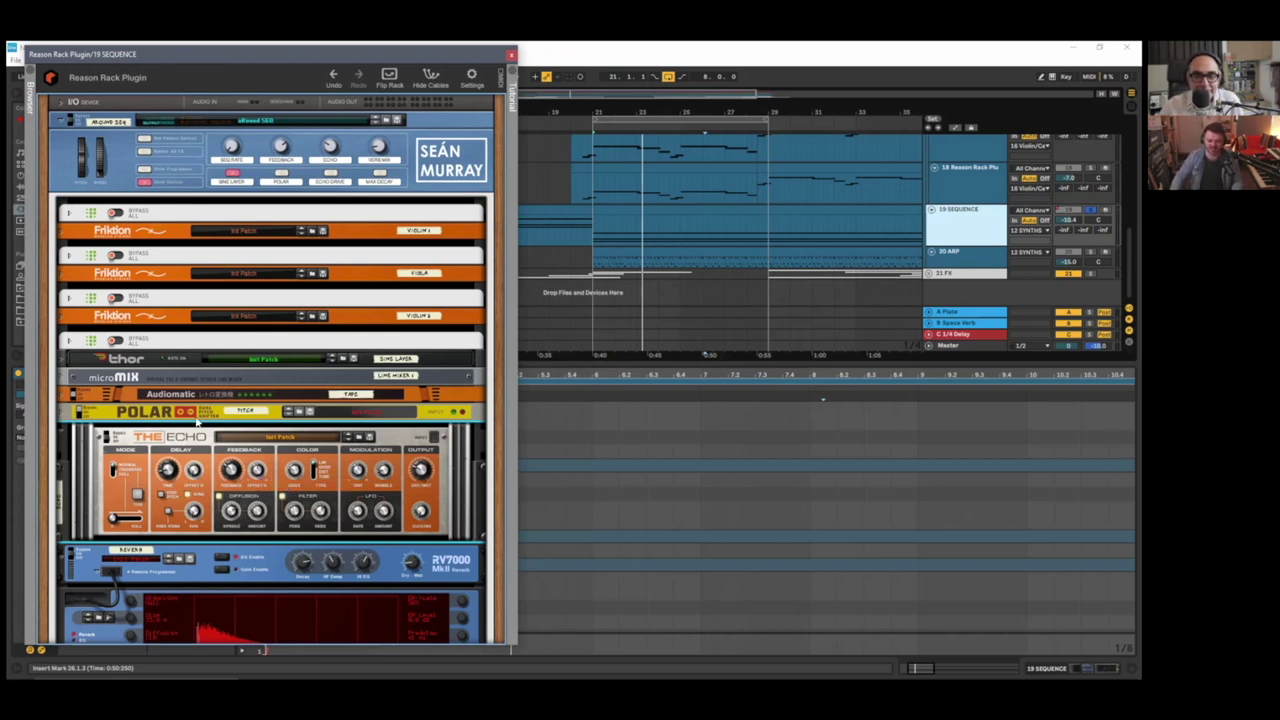
left_click(61, 436)
left_click(62, 458)
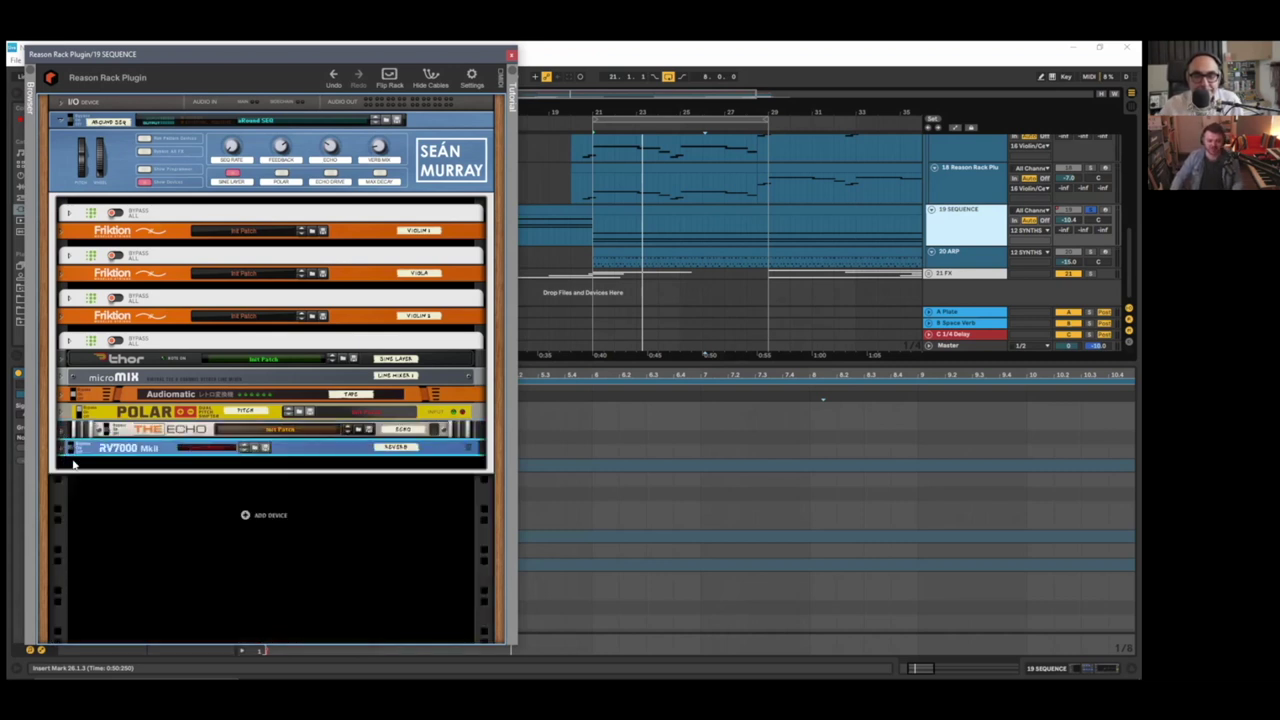
- Hide the Reason Rack window and enlarge the arrangement area to show the 15 Reverse track
left_click(455, 176)
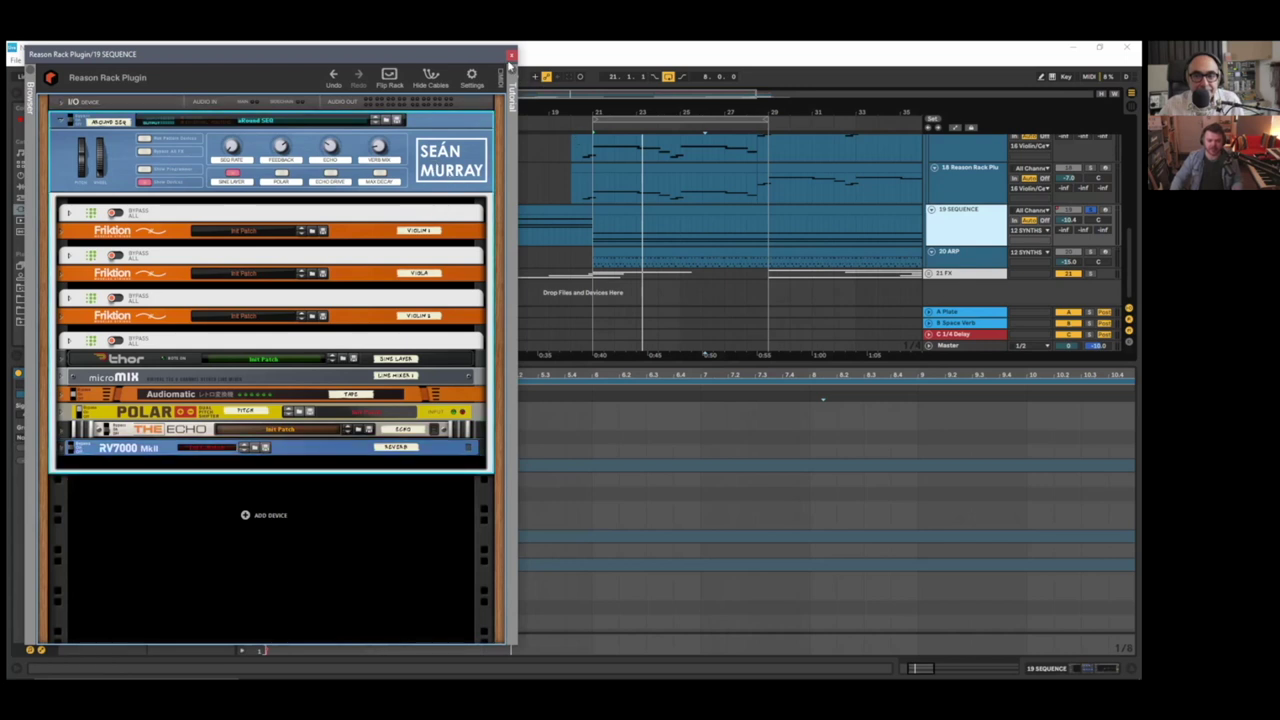
key("ctrl+alt+p")
scroll(983, 320, "up", 4)
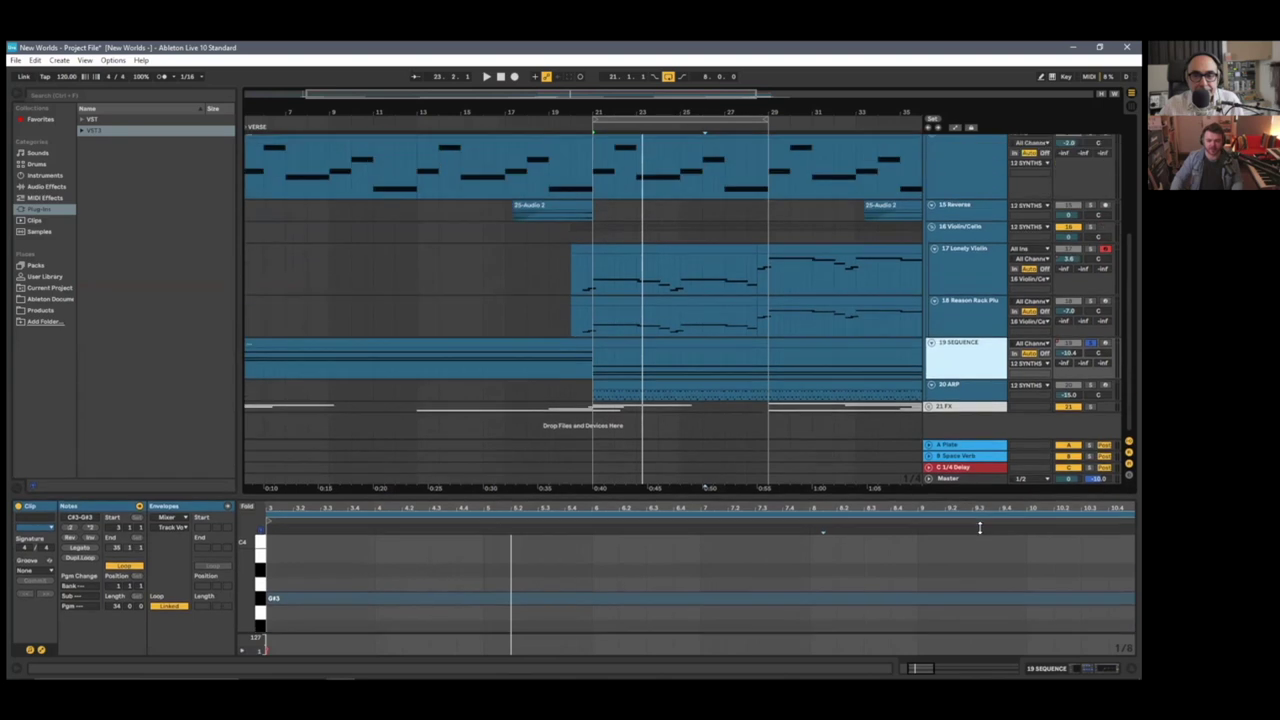
left_click_drag(978, 298, 972, 356)
scroll(972, 316, "down", 2)
scroll(970, 316, "down", 1)
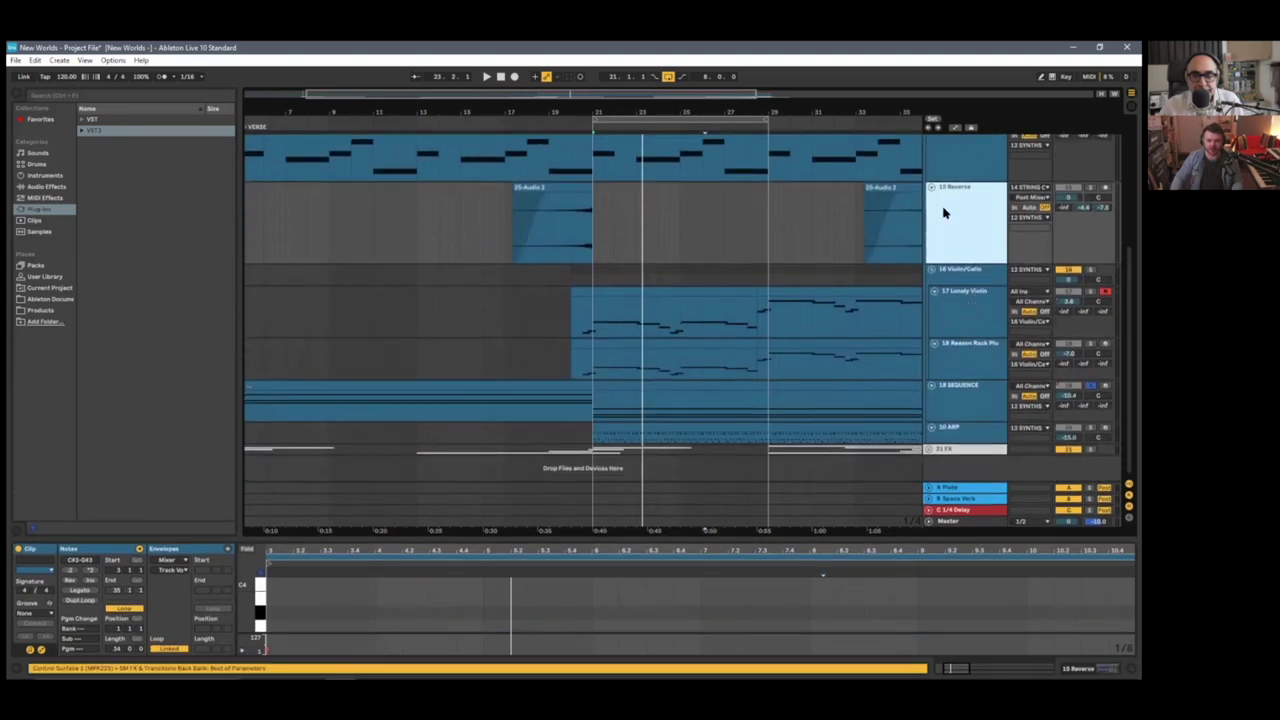
- Select the 25-Audio 2 clip ending at bar 21 on the Reverse track and inspect its waveform
left_click(548, 228)
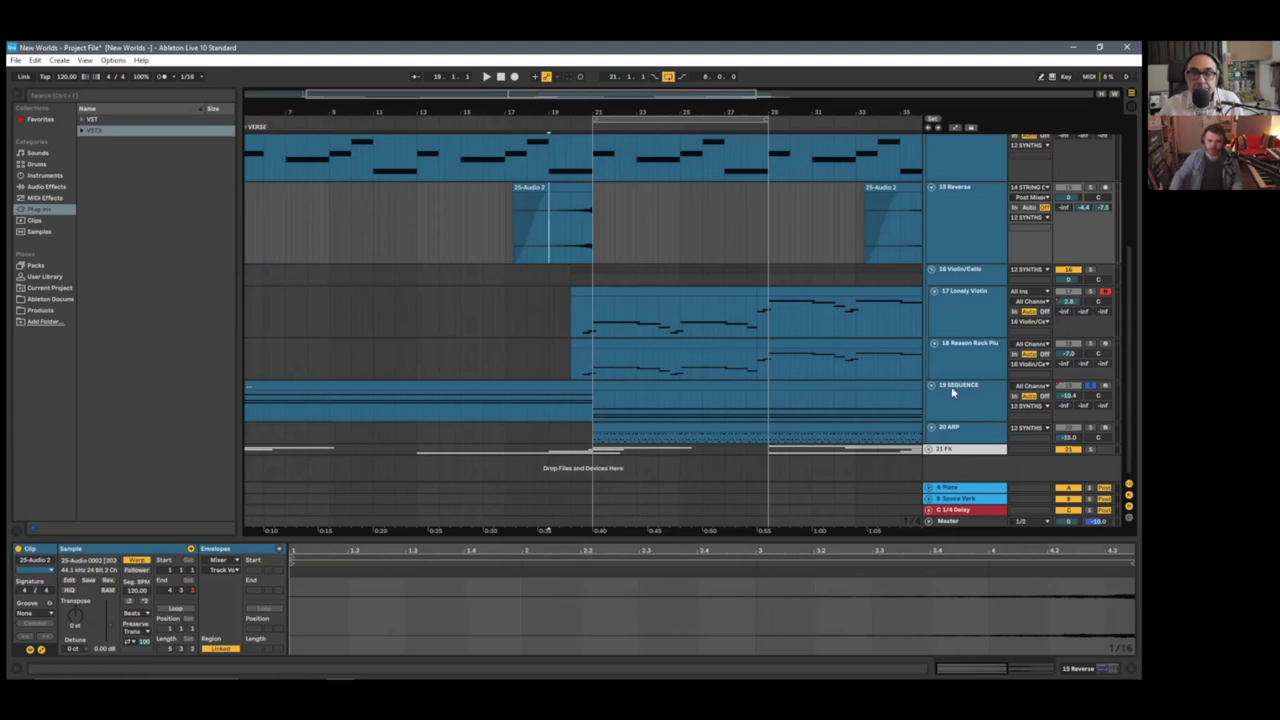
left_click(984, 224)
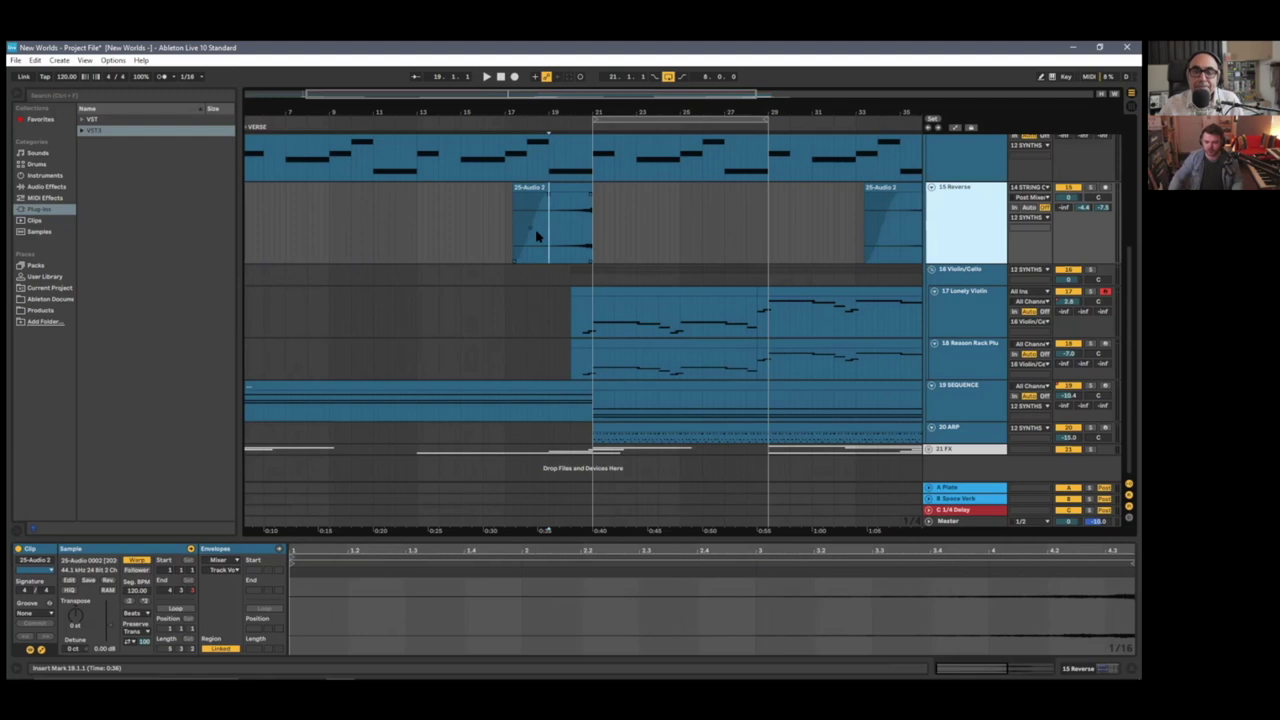
left_click(565, 231)
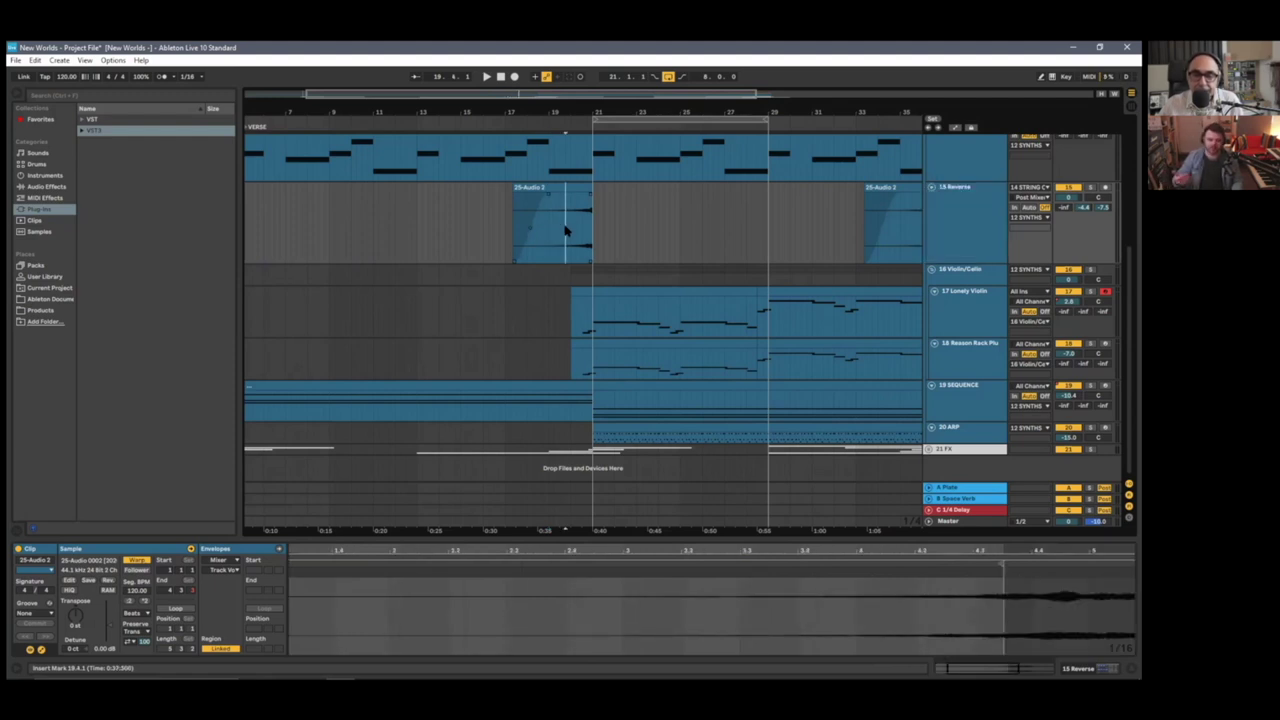
- Solo the 14 STRING CHORDS track and play it from bar 19
scroll(566, 240, "up", 3)
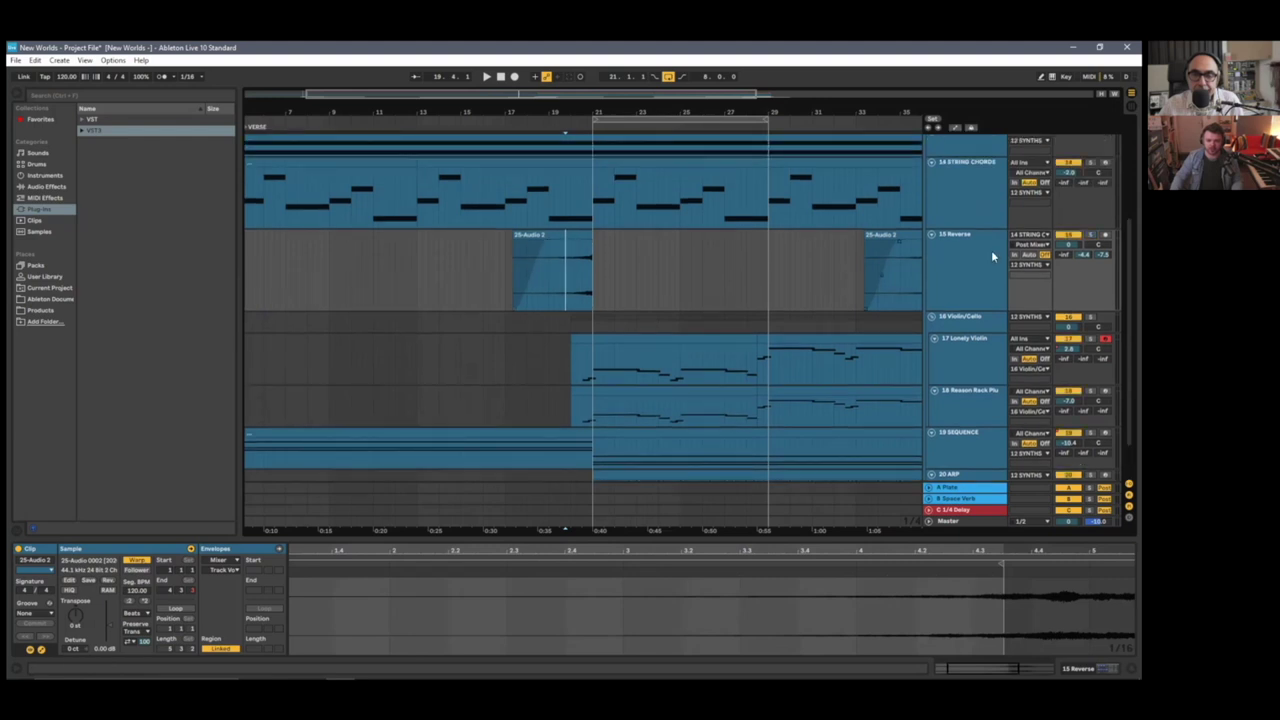
left_click(970, 236)
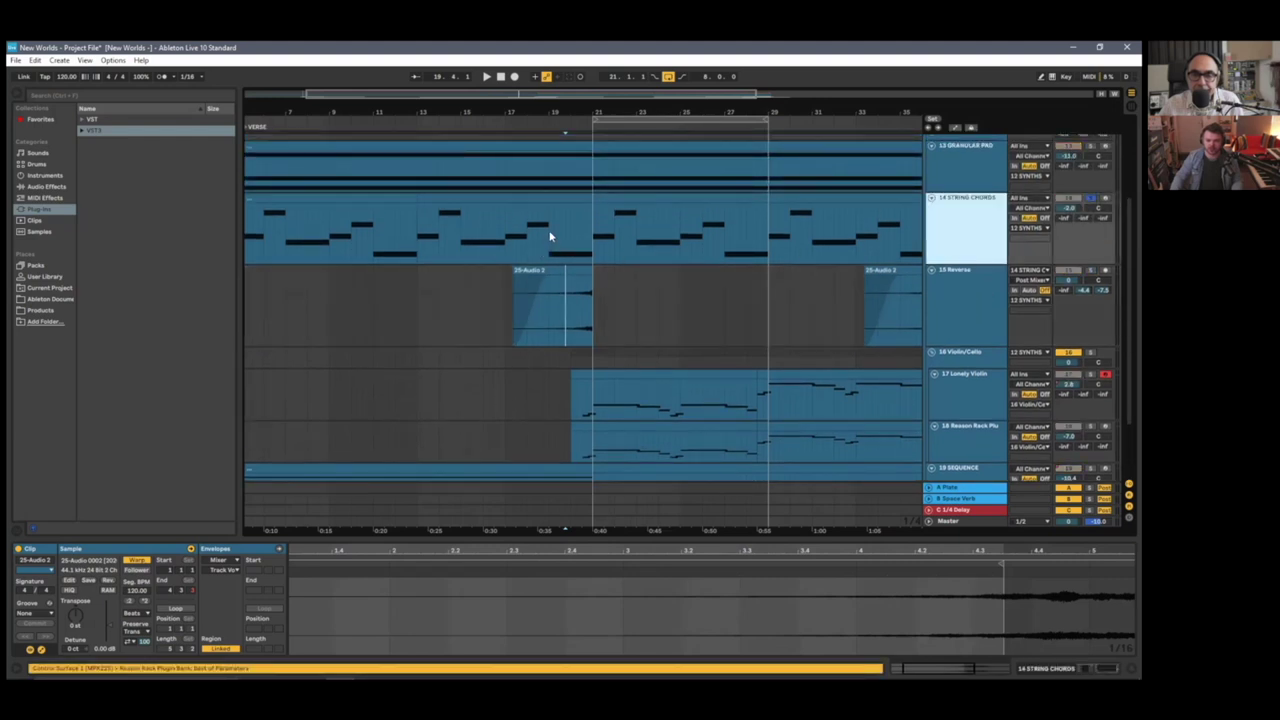
left_click(549, 236)
key("space")
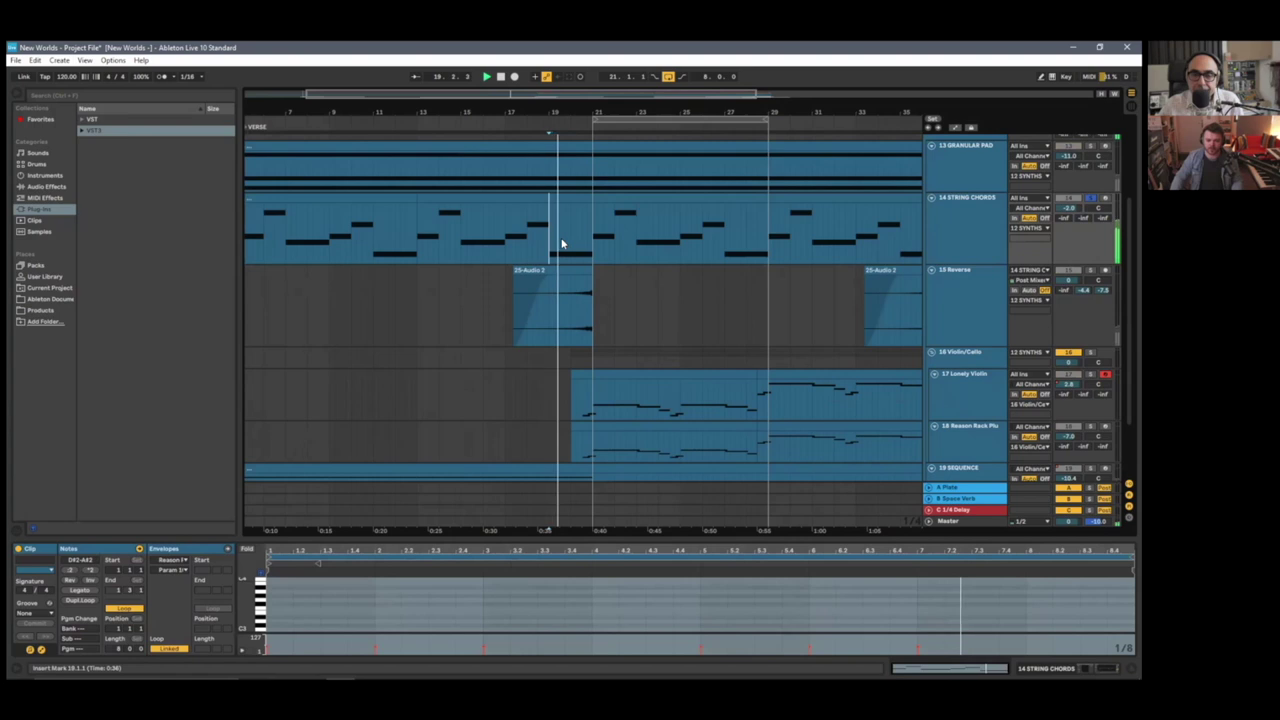
- Solo the 15 Reverse track and play its first reversed clip from bar 19 into bar 21
left_click(940, 294)
left_click(561, 305)
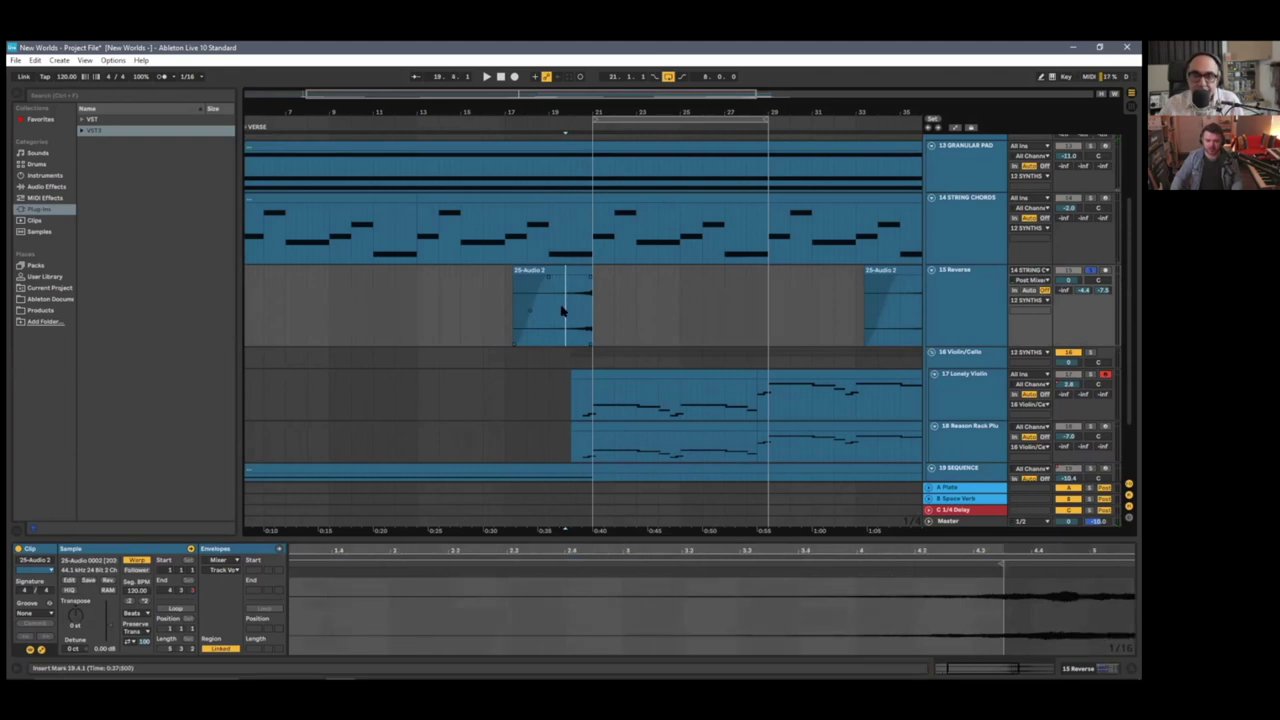
key("space")
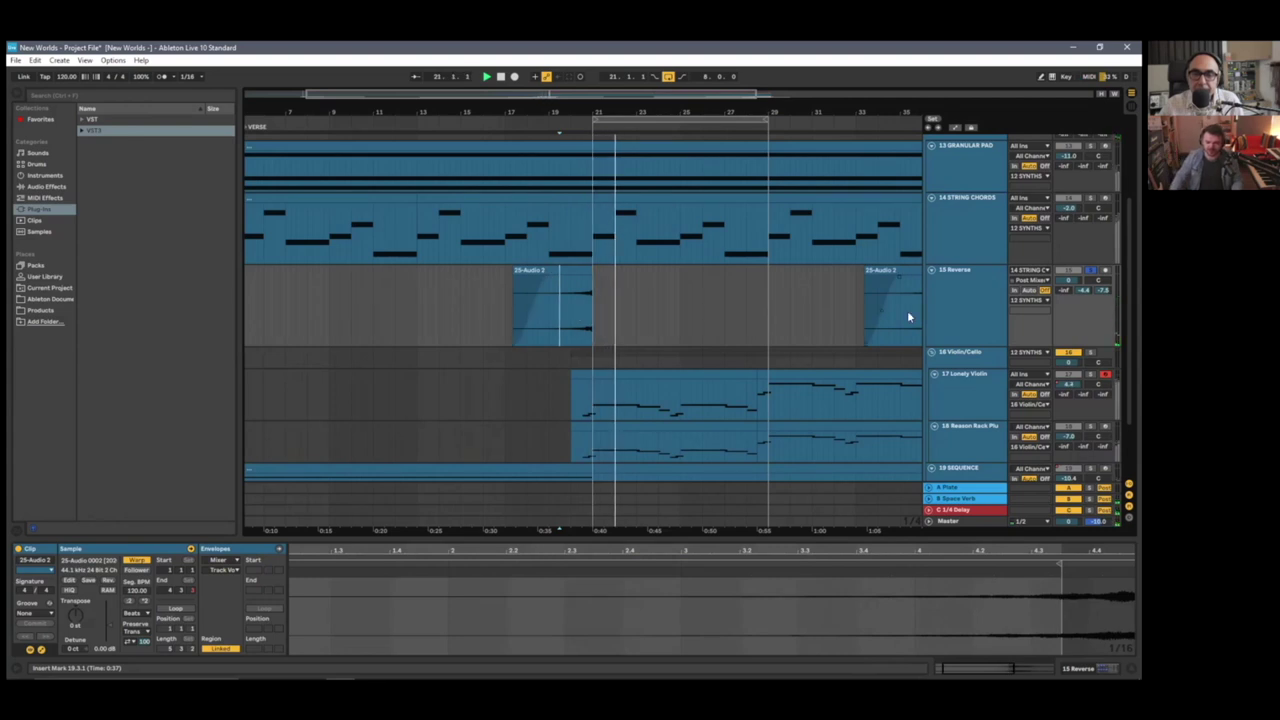
- Show the device chains of the 15 Reverse and 14 STRING CHORDS tracks, and fit all tracks into the arrangement's height
left_click(936, 295)
left_click(966, 290)
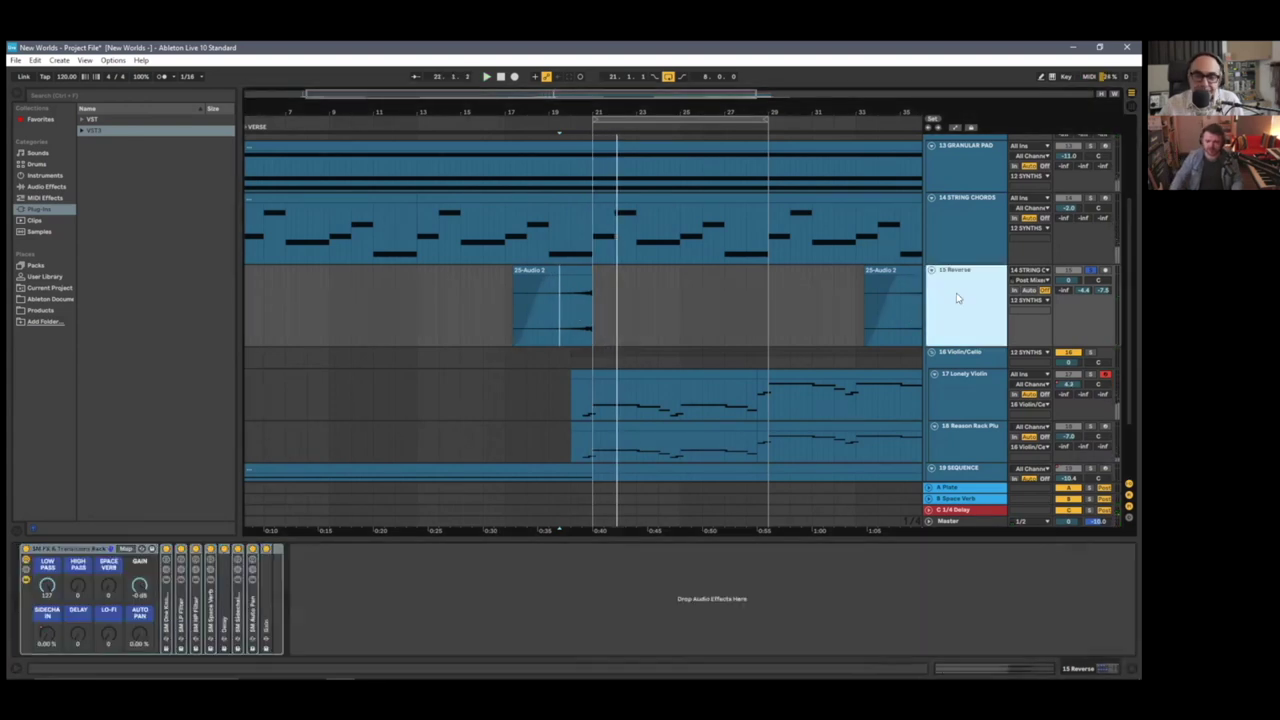
left_click(952, 220)
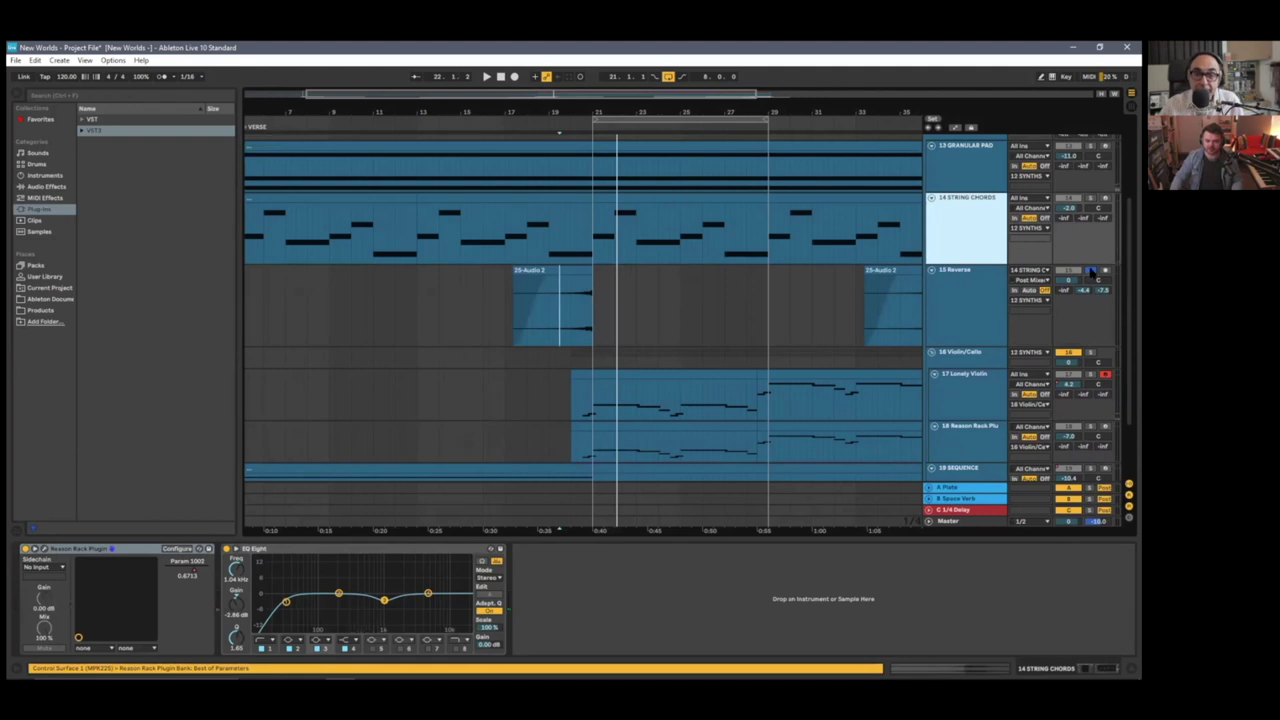
key("h")
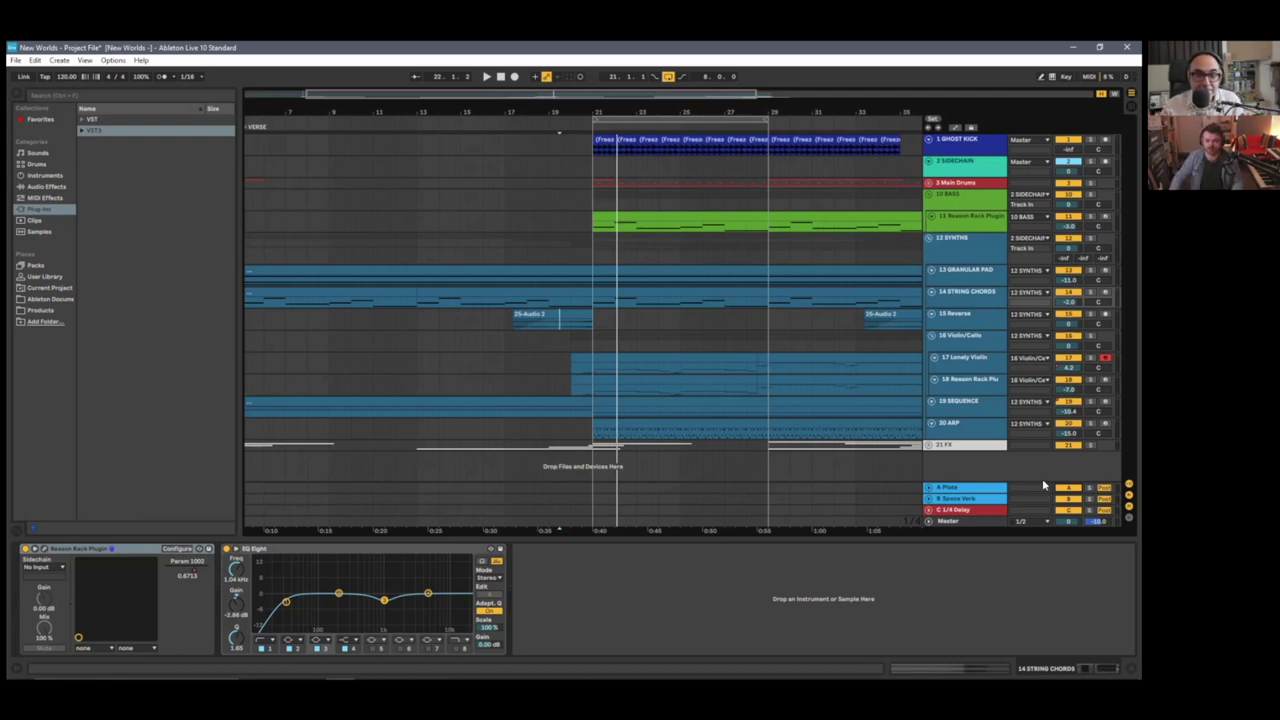
- Open the Reason Rack on the 20 ARP track and move its window clear of the enlarged ARP lane
left_click(968, 430)
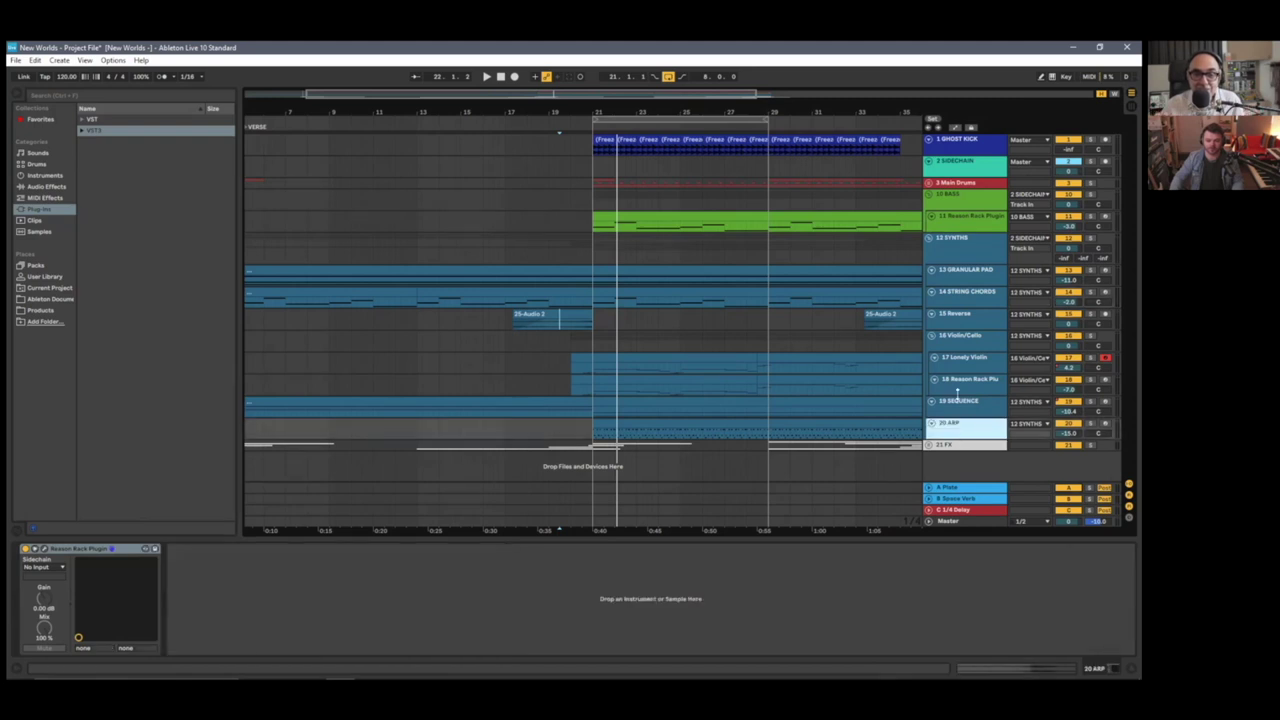
key("ctrl+alt+p")
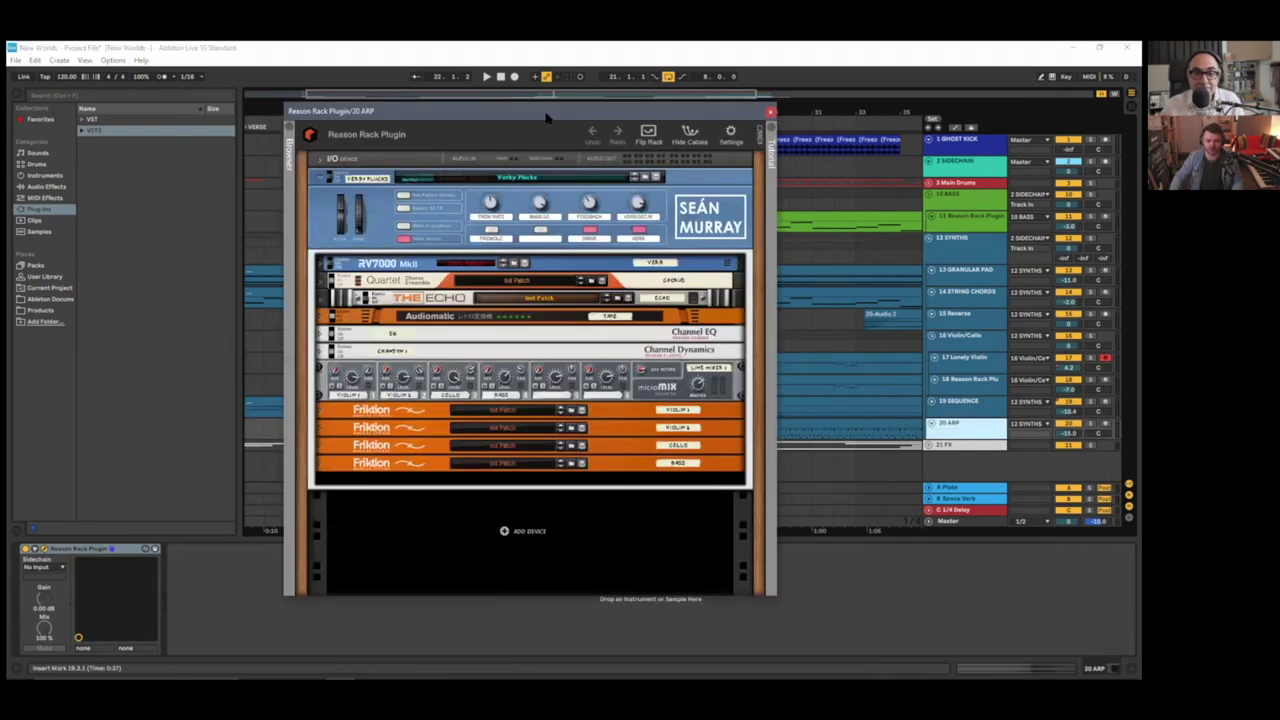
left_click_drag(545, 111, 371, 113)
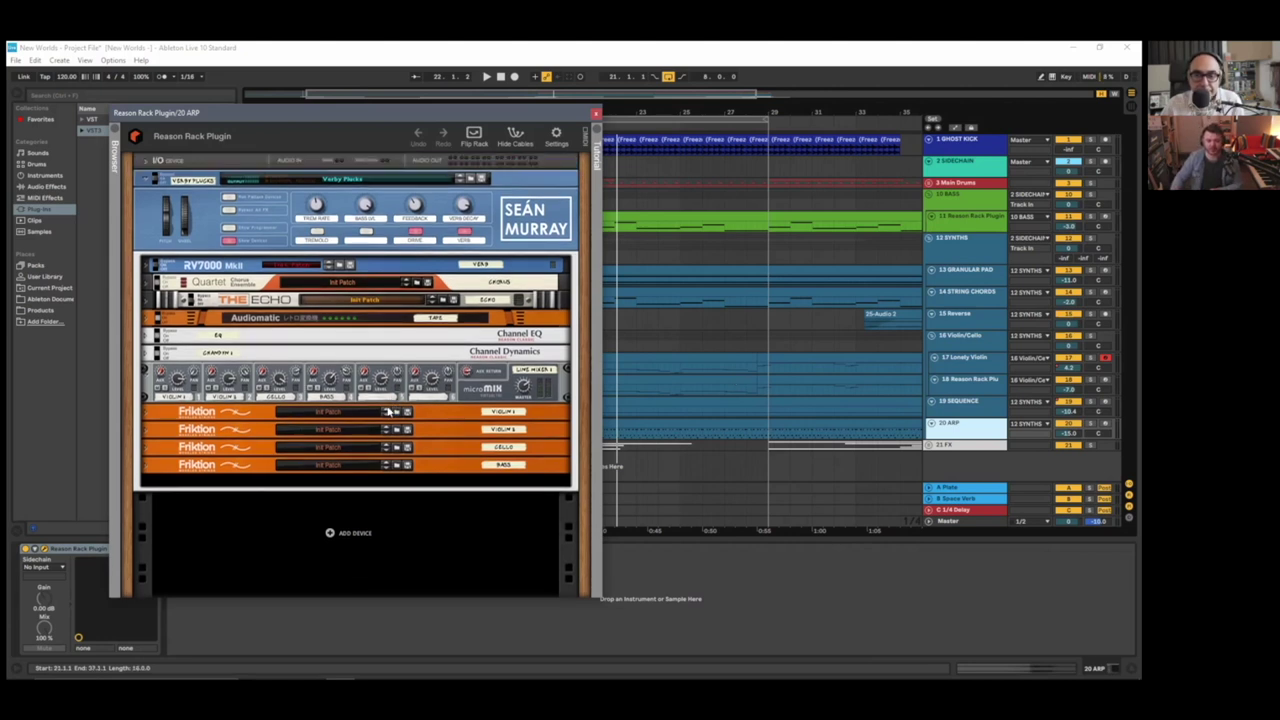
left_click(640, 430)
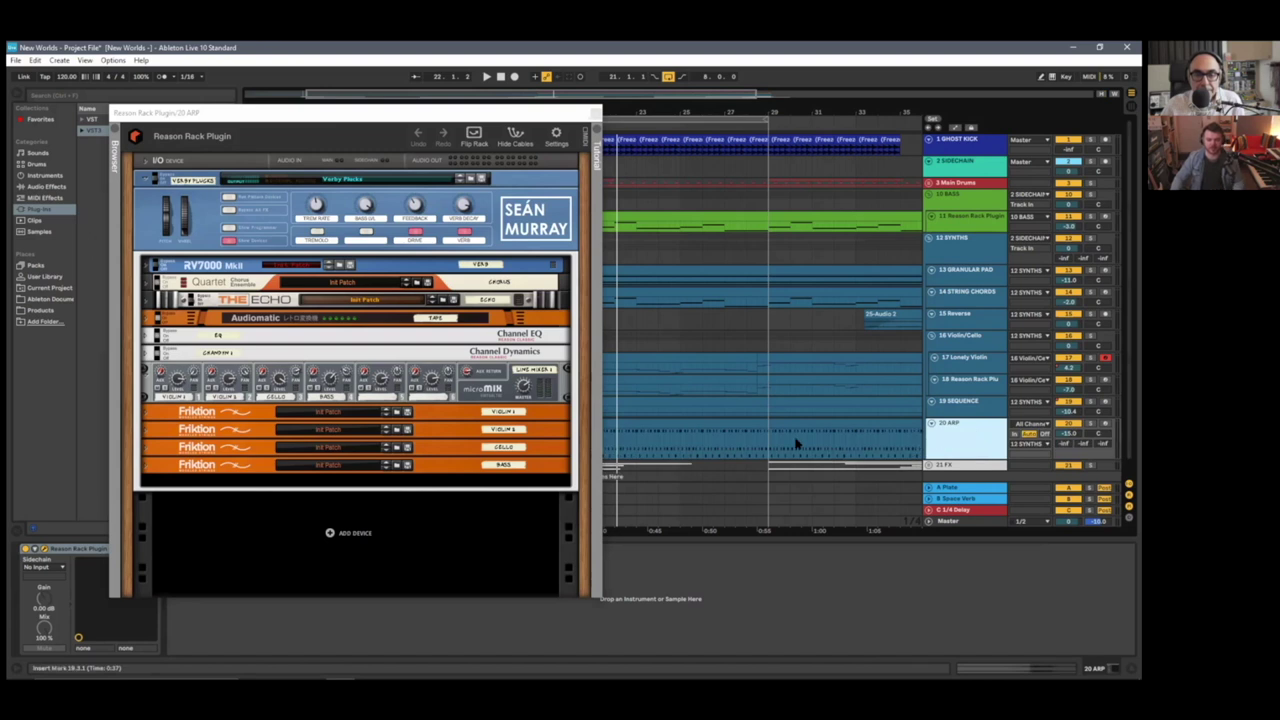
left_click_drag(372, 117, 339, 138)
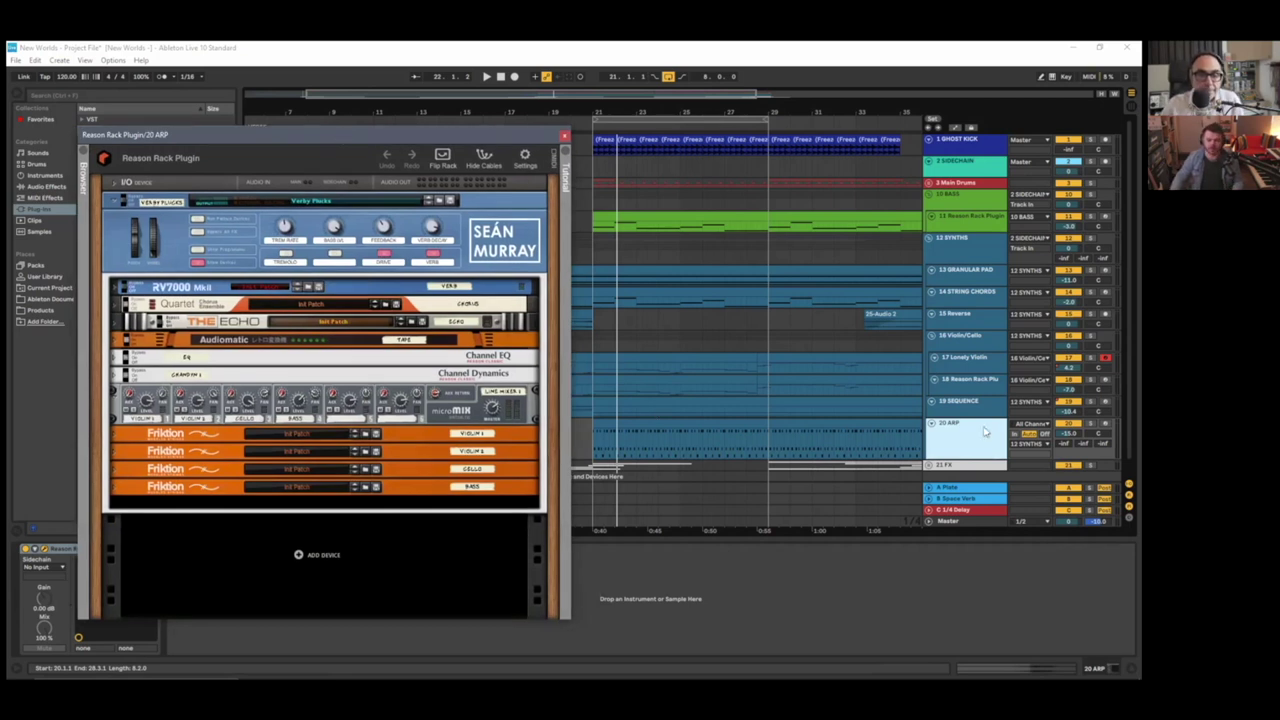
- Solo the 20 ARP track and play it from bar 21 with its effects active
left_click(940, 437)
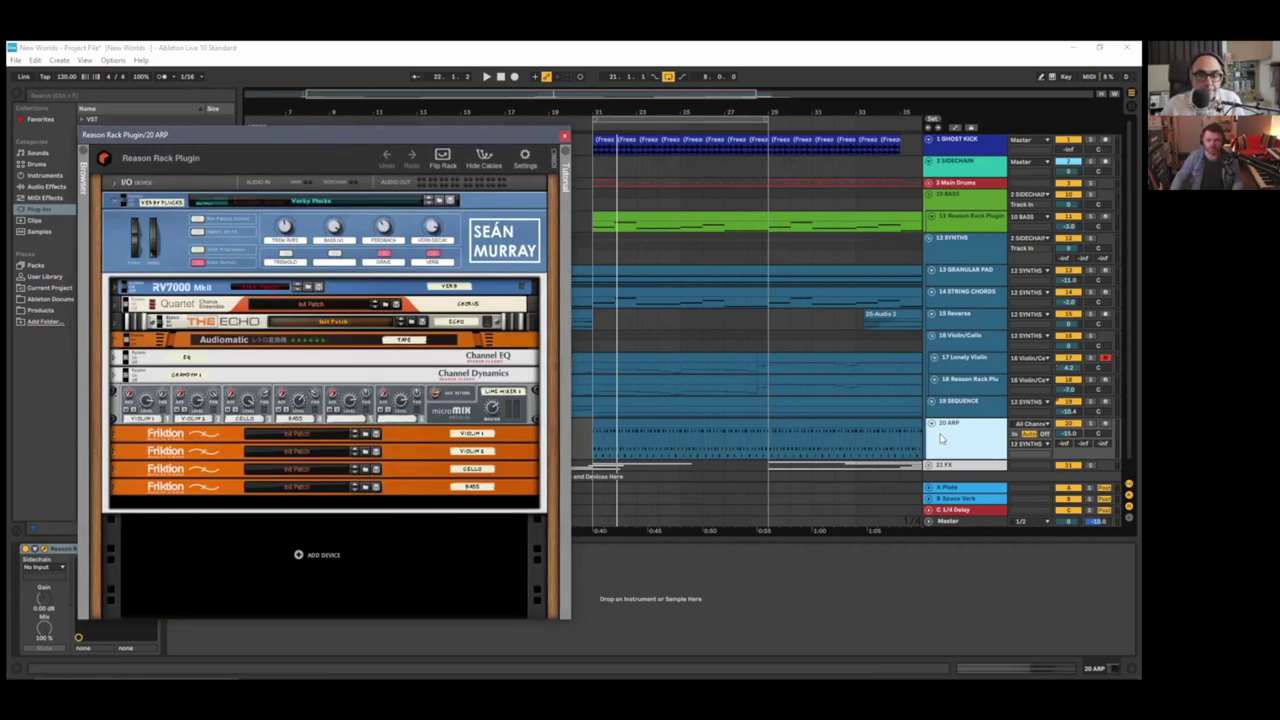
left_click(590, 443)
key("space")
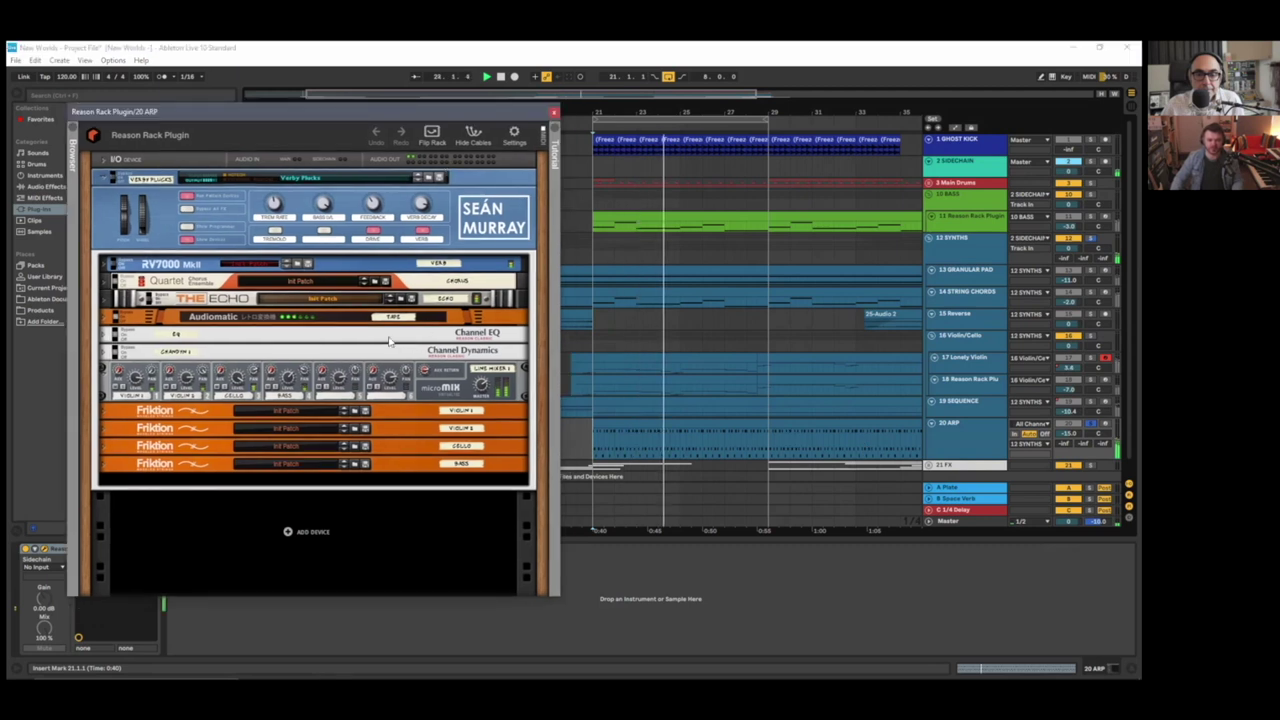
key("space")
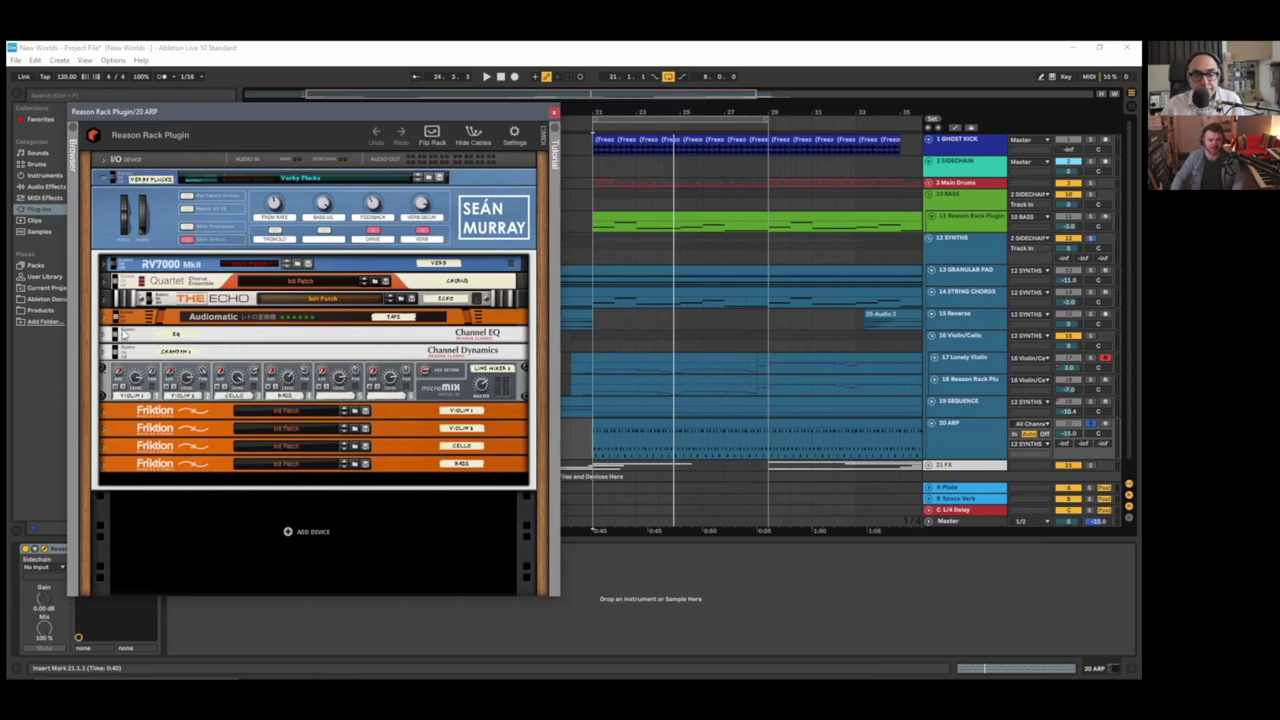
- Bypass The Echo, Quartet and RV7000 MkII effects in the ARP's rack
left_click(150, 302)
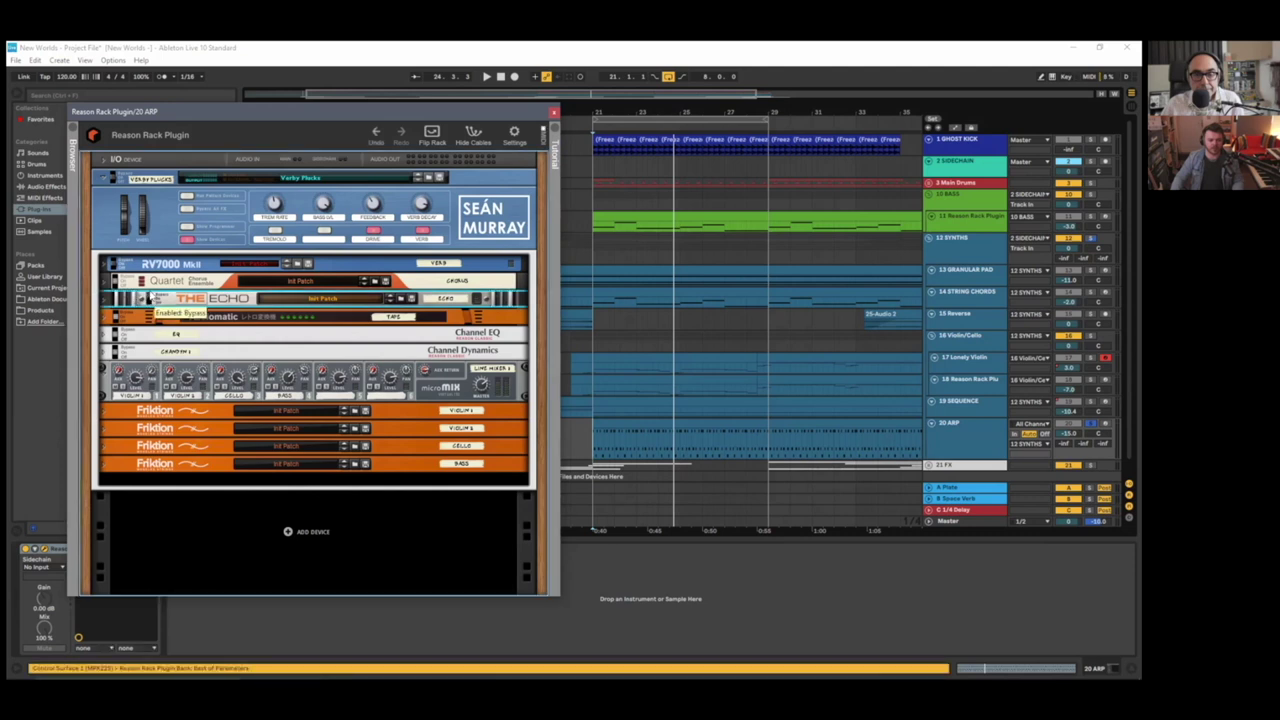
left_click(122, 284)
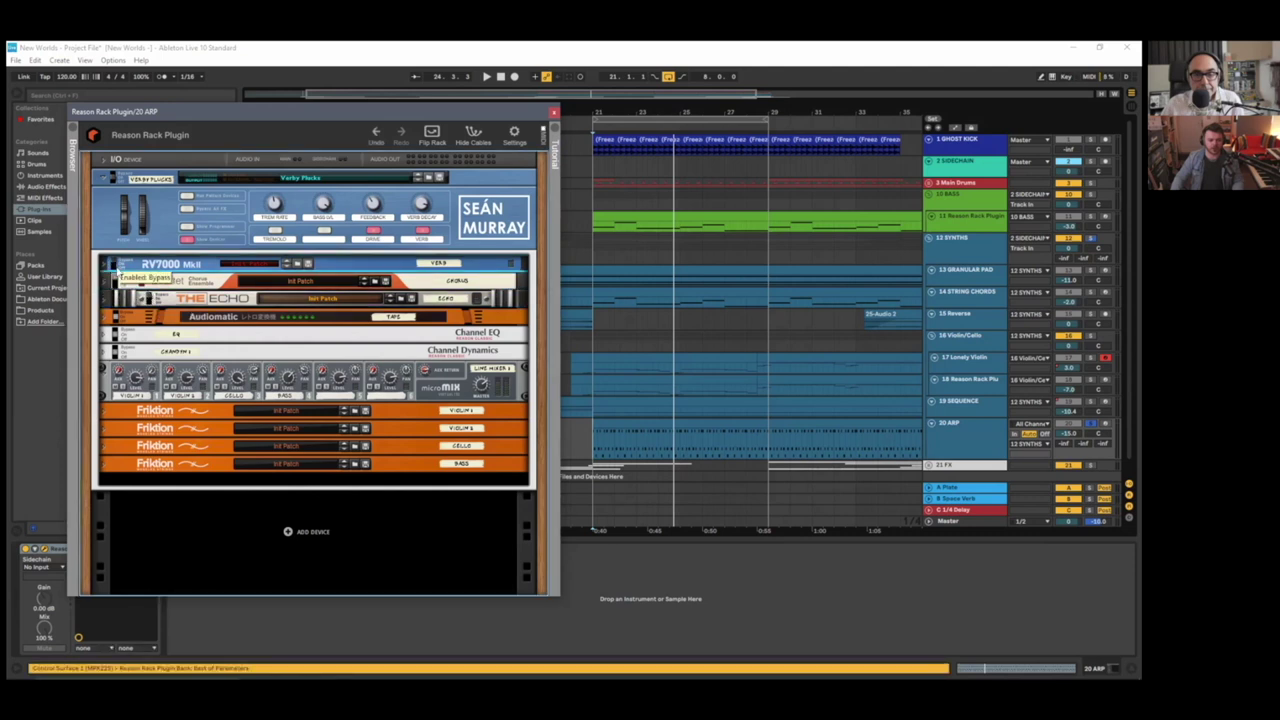
- Unfold the VIOLIN 1 Friktion instrument to show its settings and play the ARP track again from bar 21
left_click(108, 418)
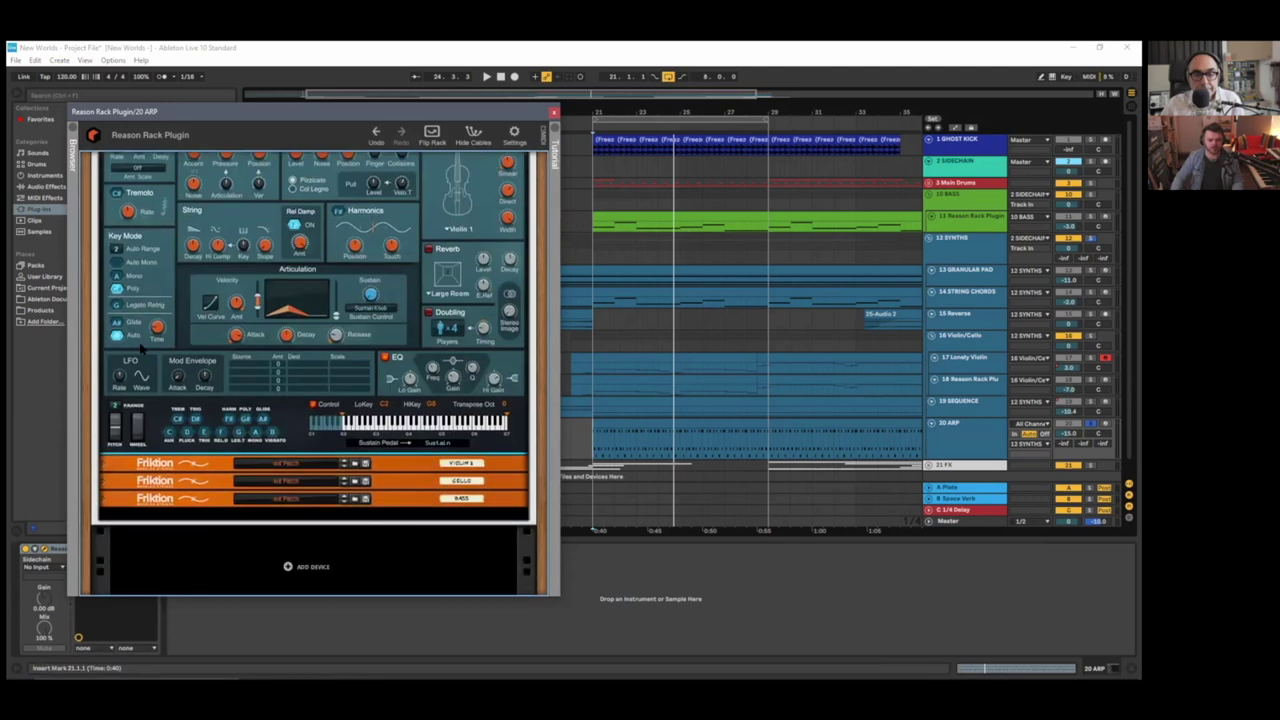
scroll(143, 349, "up", 5)
scroll(272, 328, "down", 2)
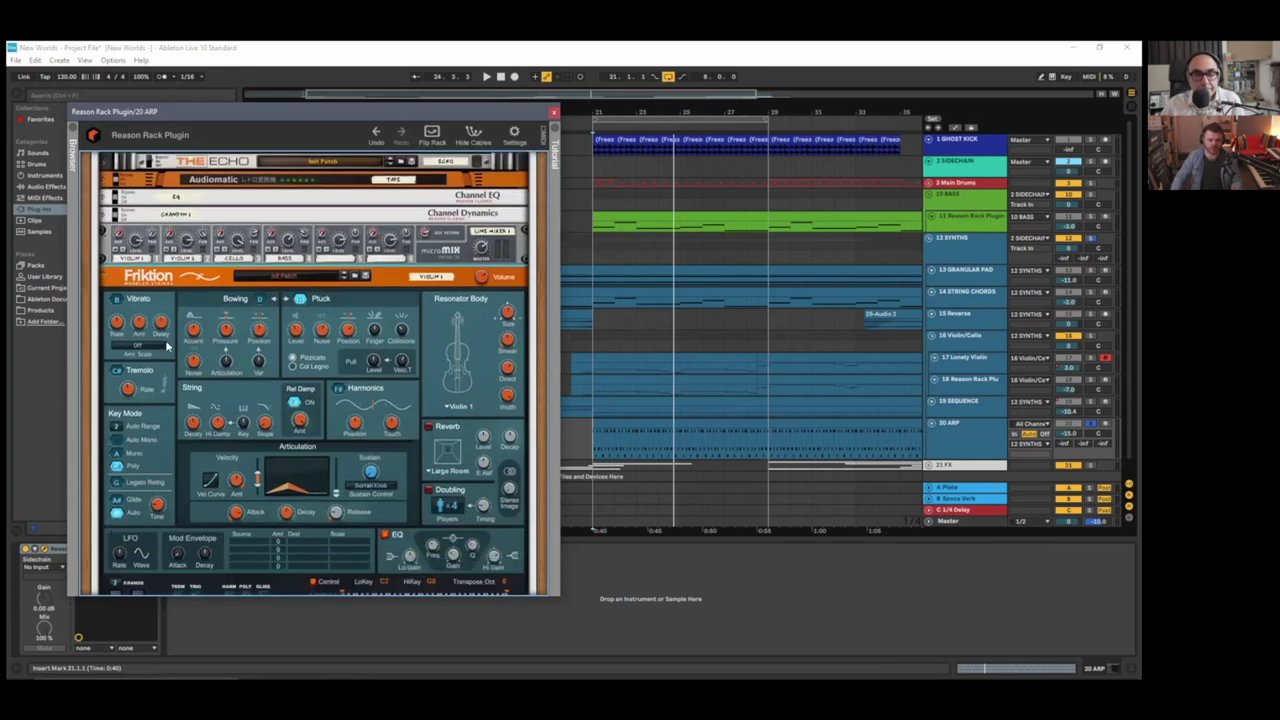
key("space")
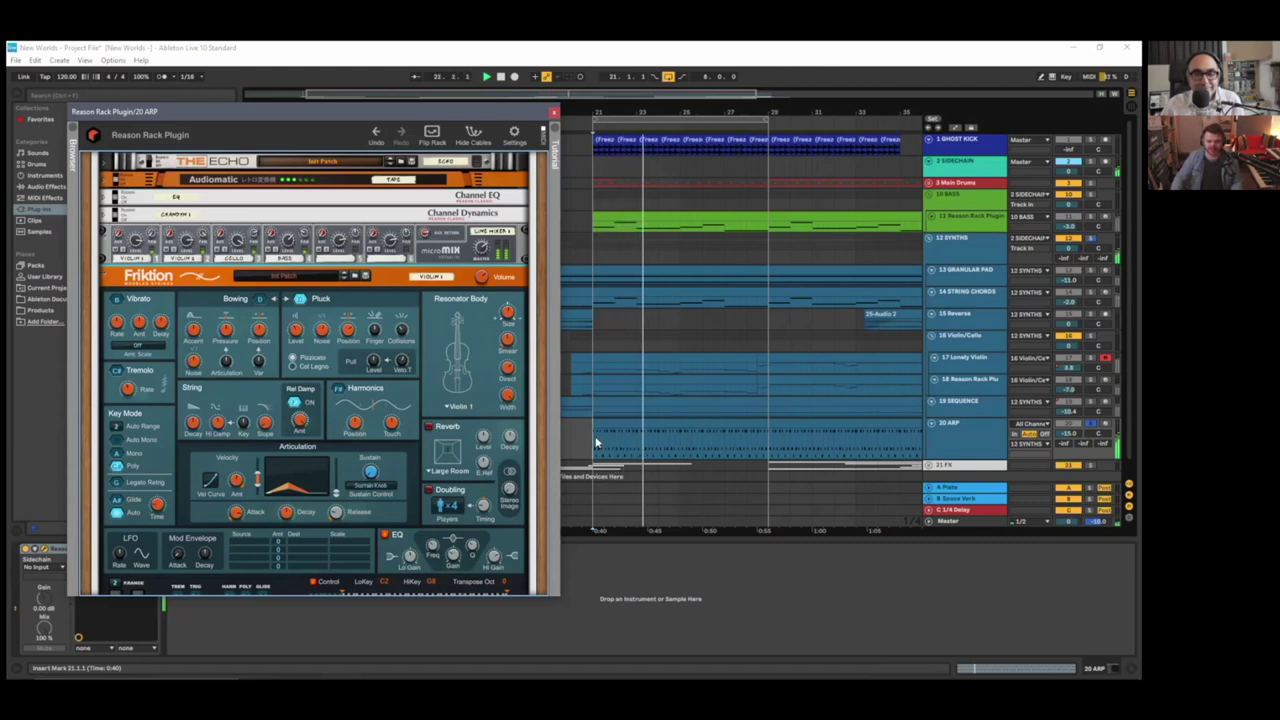
key("space")
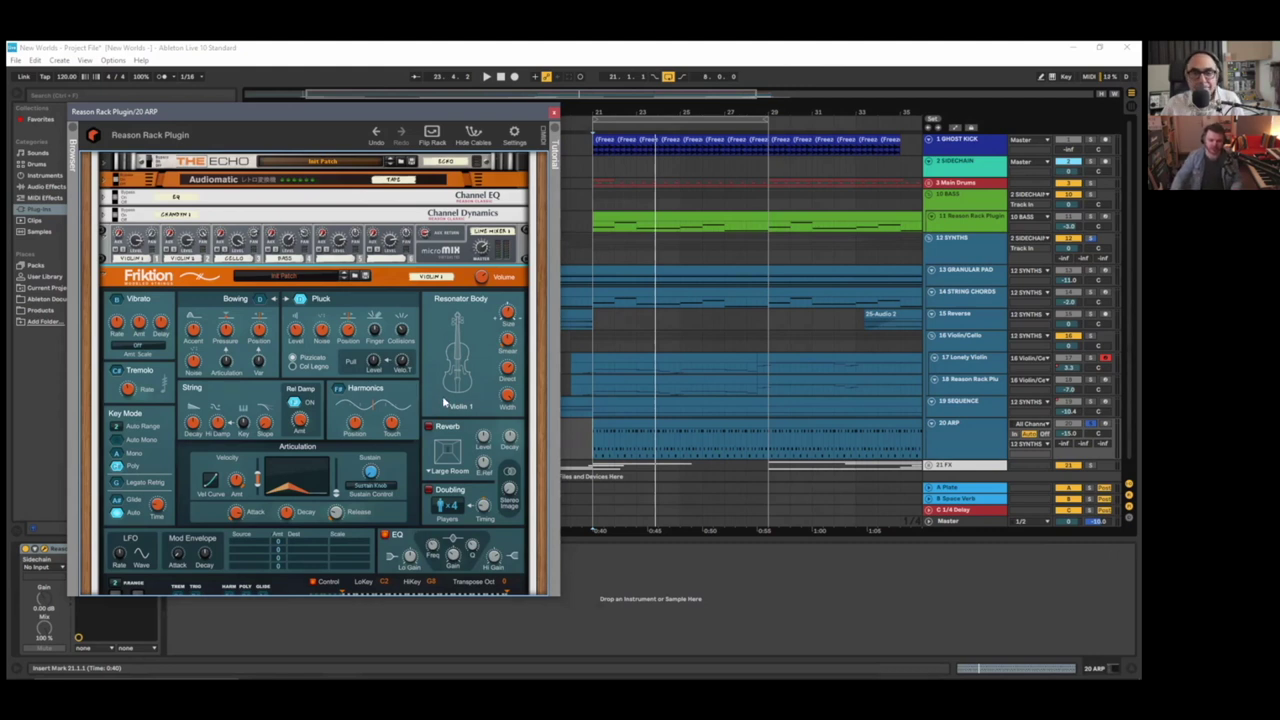
- Open the 20 ARP clip's notes, close the Reason Rack window and clear the note selection
double_click(650, 432)
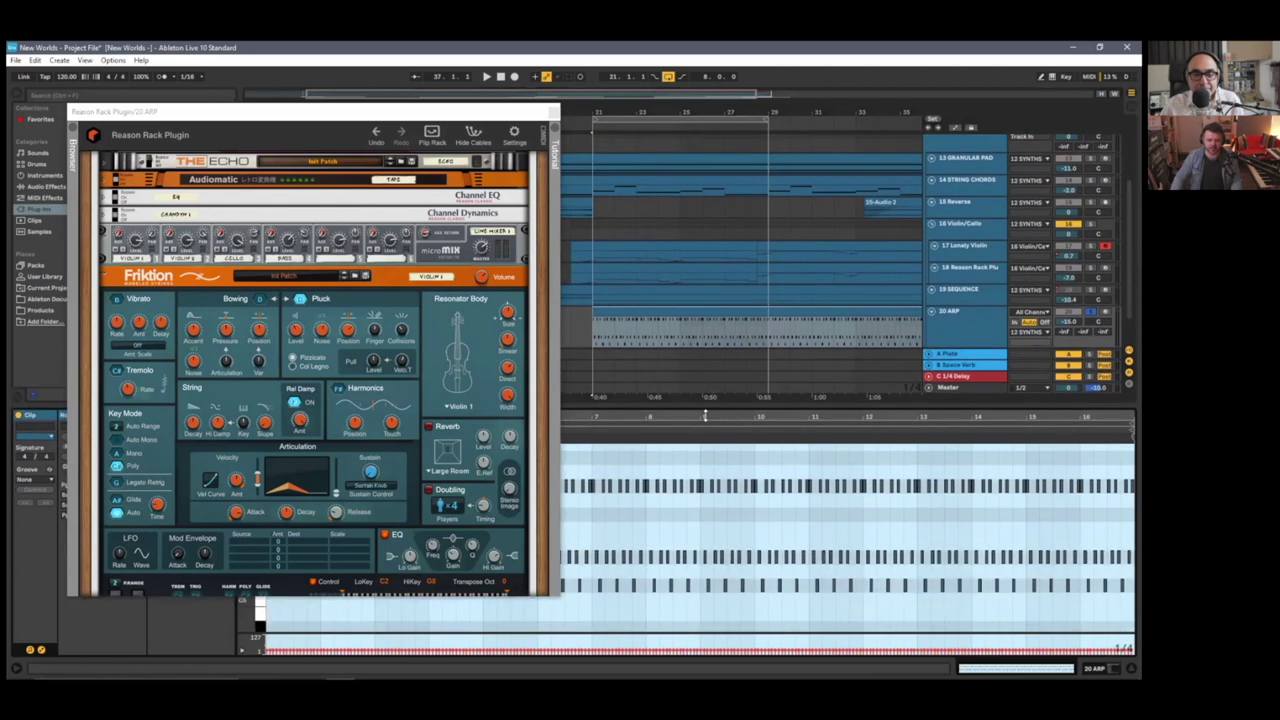
left_click(553, 112)
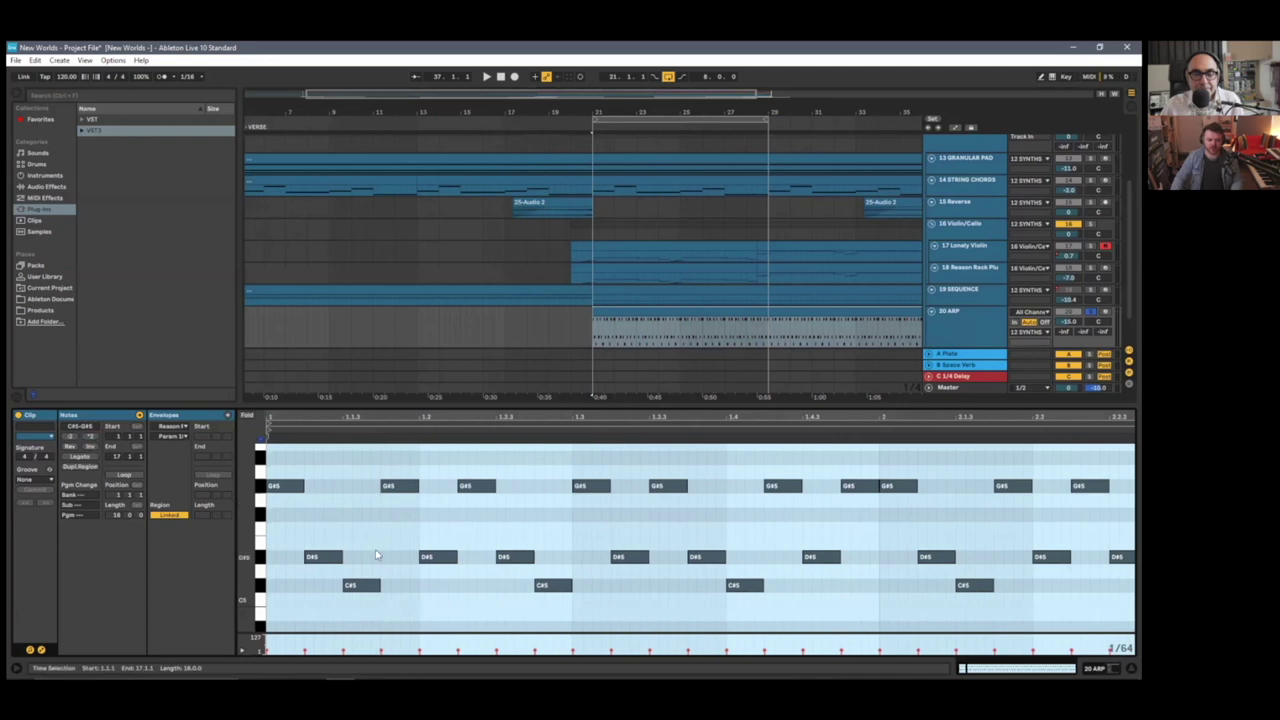
left_click(333, 518)
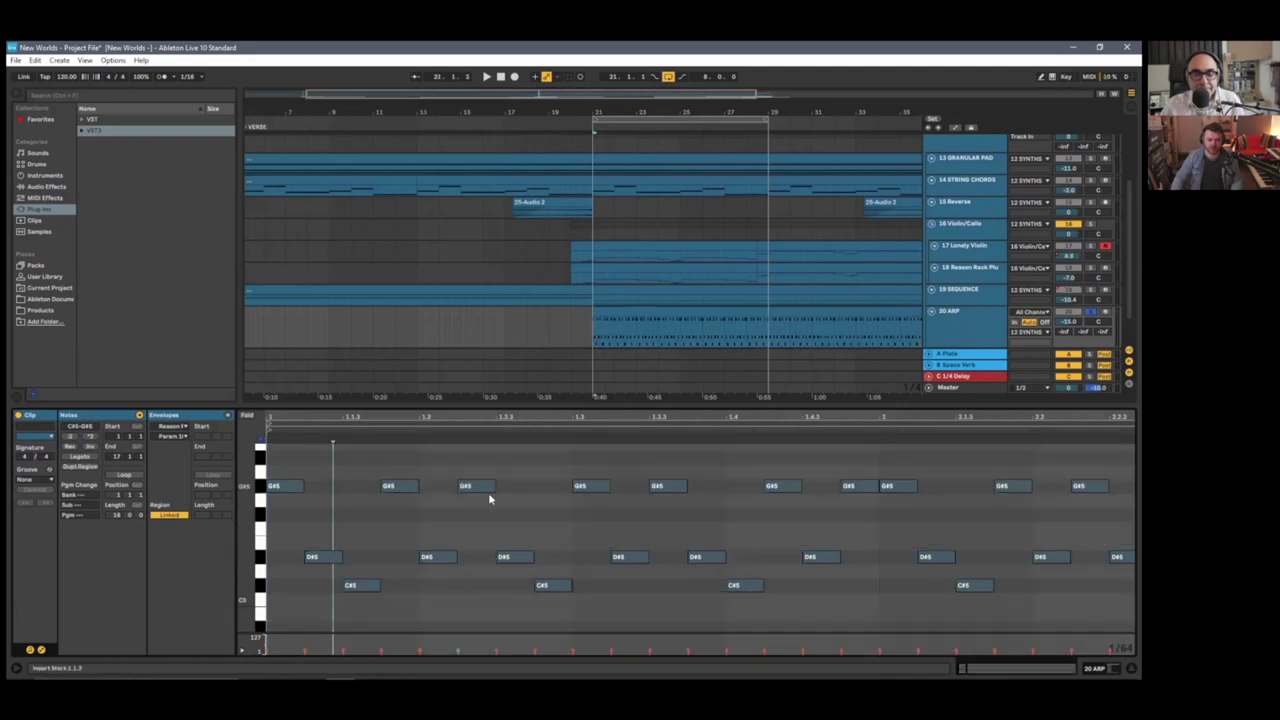
- Point out the note grouping in the ARP clip's first bar by placing the insert marker at 1.3 and 1.2
left_click(556, 525)
left_click(574, 524)
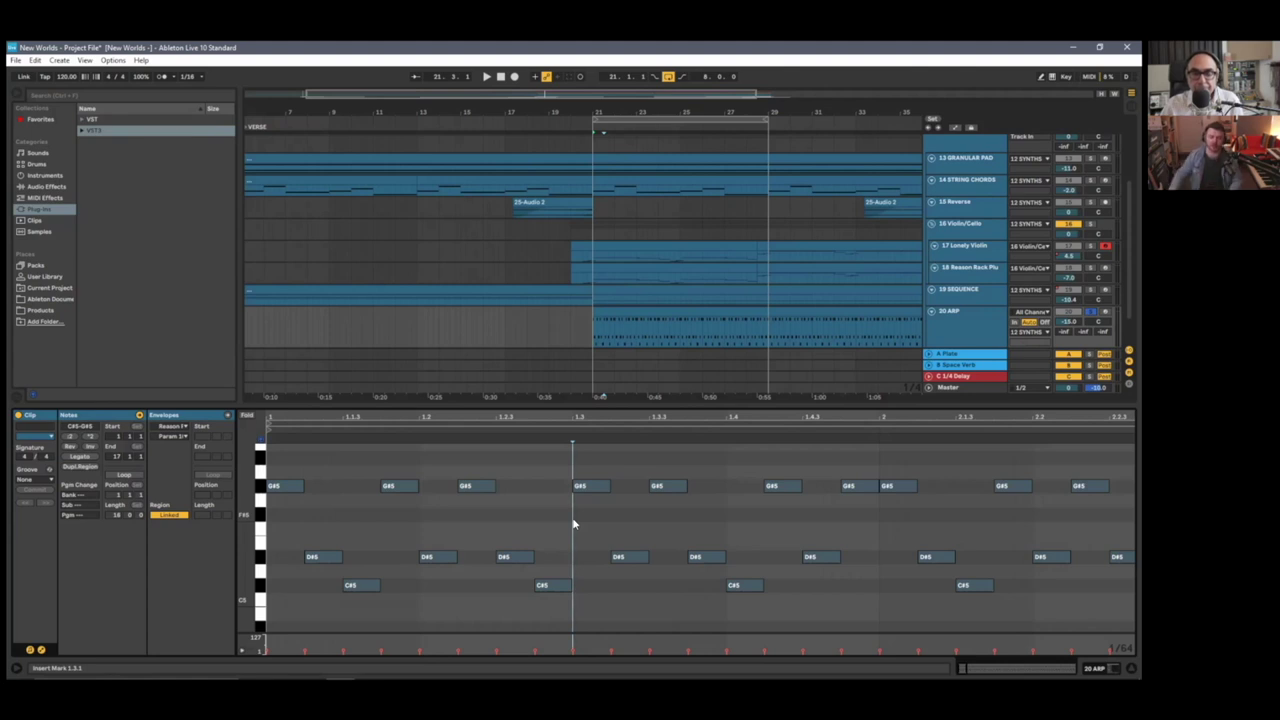
left_click(409, 529)
left_click(416, 523)
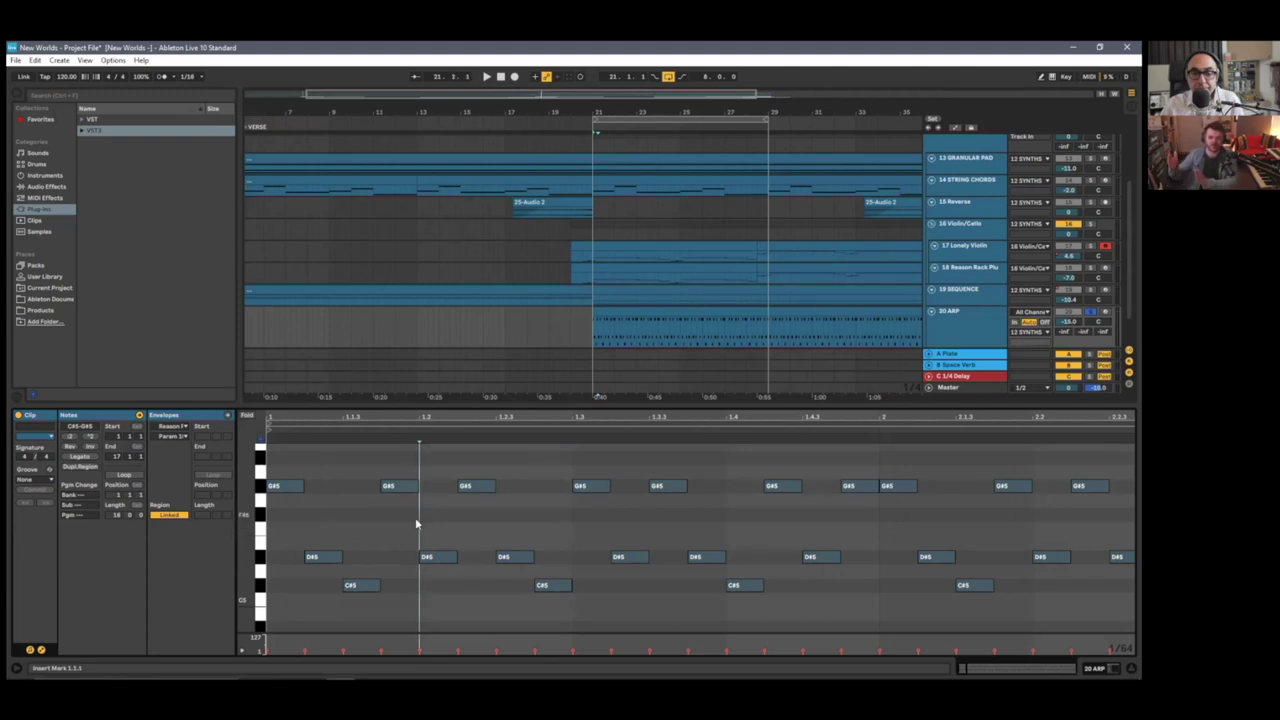
- Play the soloed 20 ARP track from bar 21 and widen the note view to several bars of the pattern
left_click(591, 331)
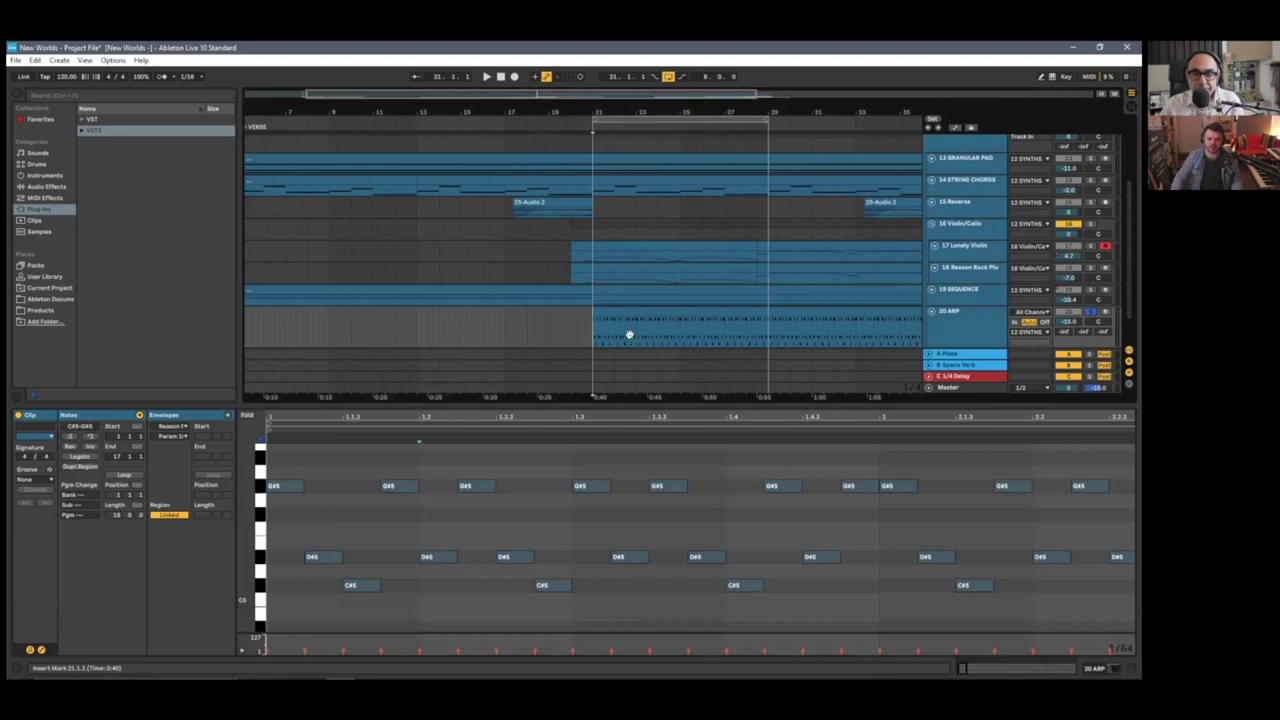
key("space")
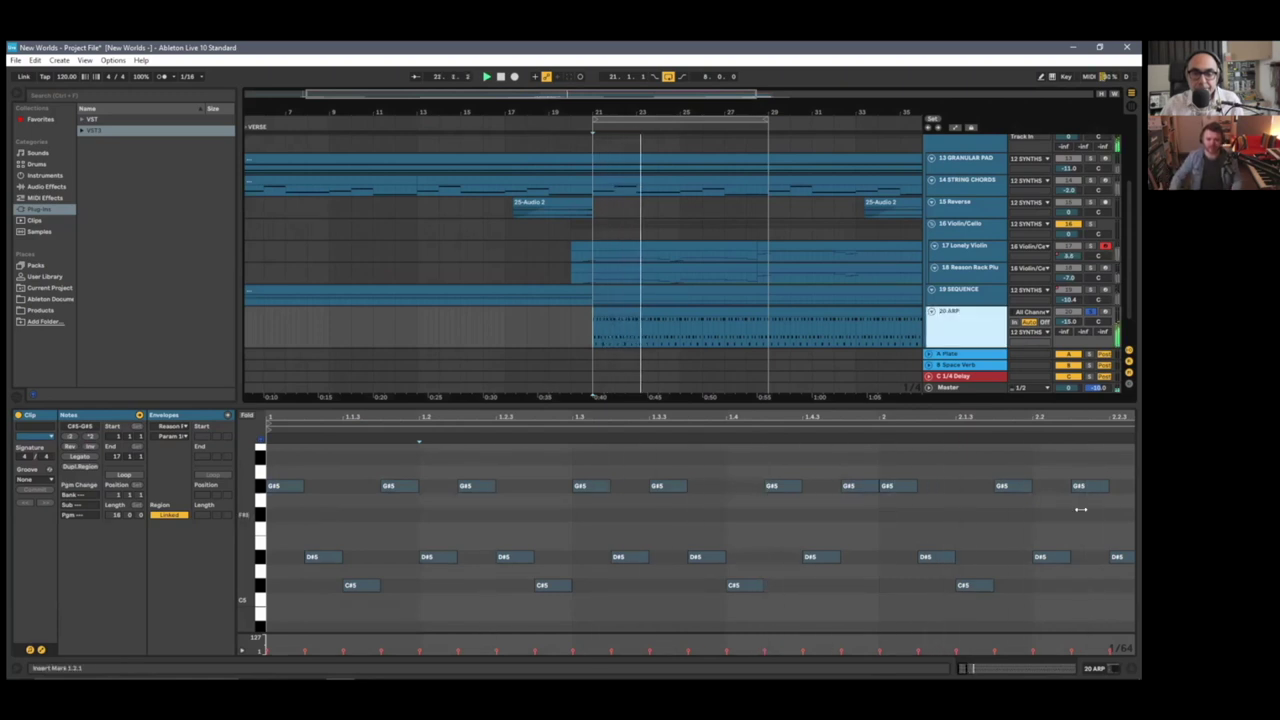
left_click_drag(891, 416, 891, 392)
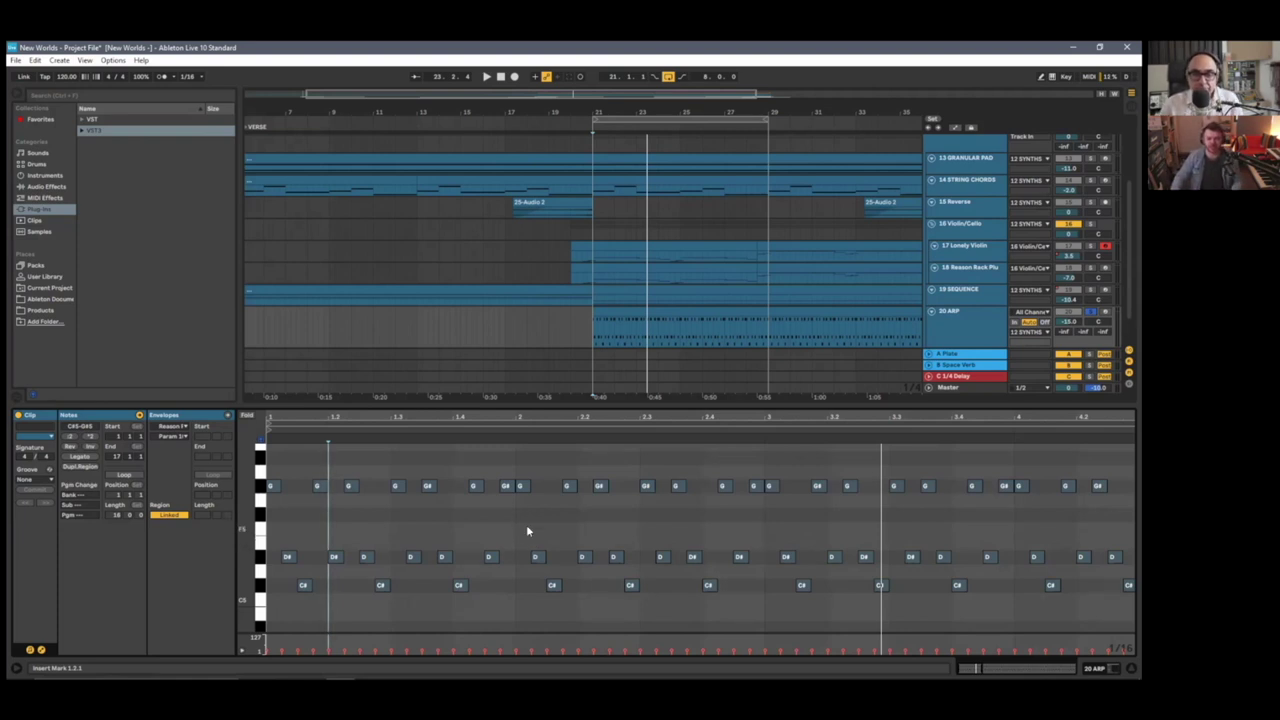
- Reopen the 20 ARP track's Reason Rack and extend its window downward to fit the entire VIOLIN 1 Friktion panel
left_click(960, 335)
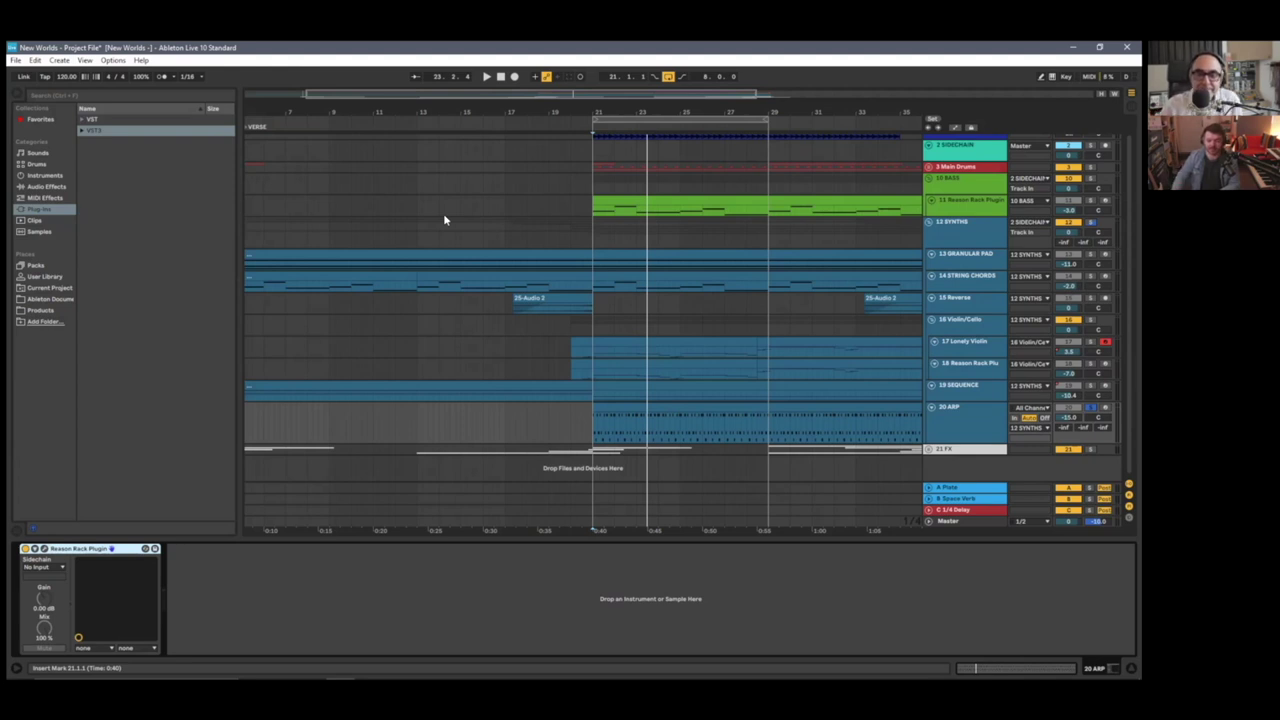
left_click(963, 410)
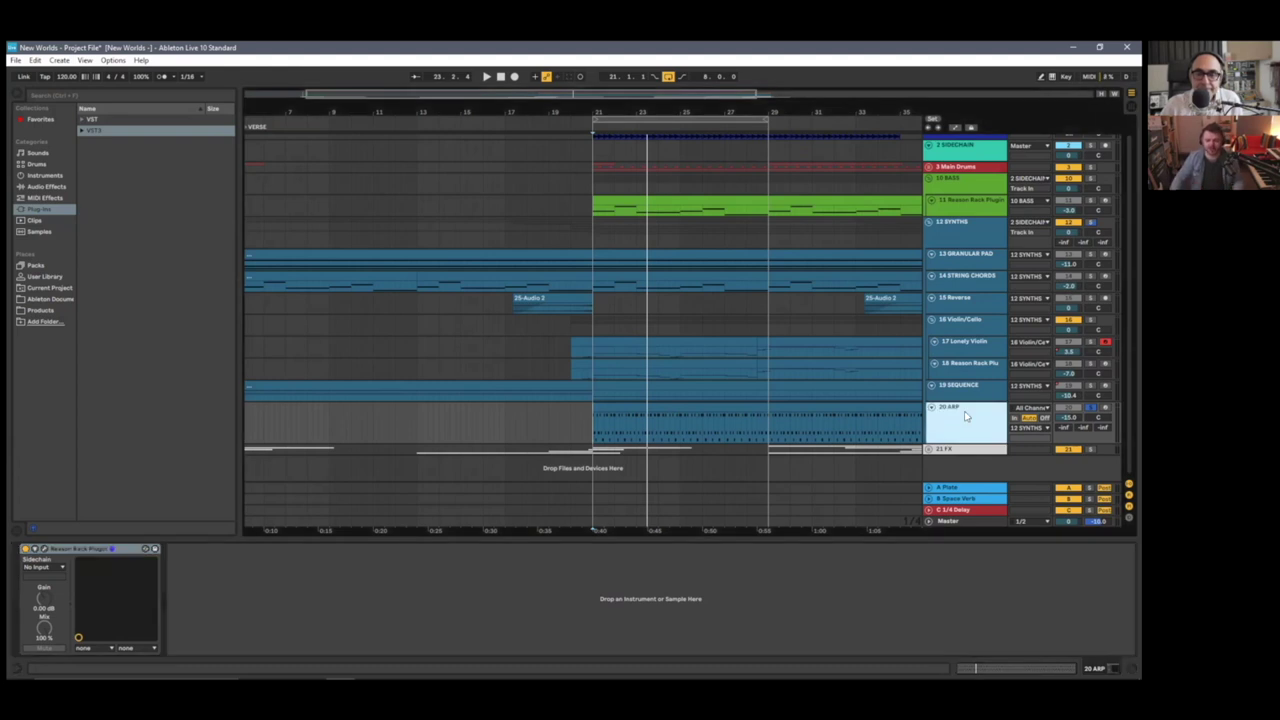
left_click(44, 549)
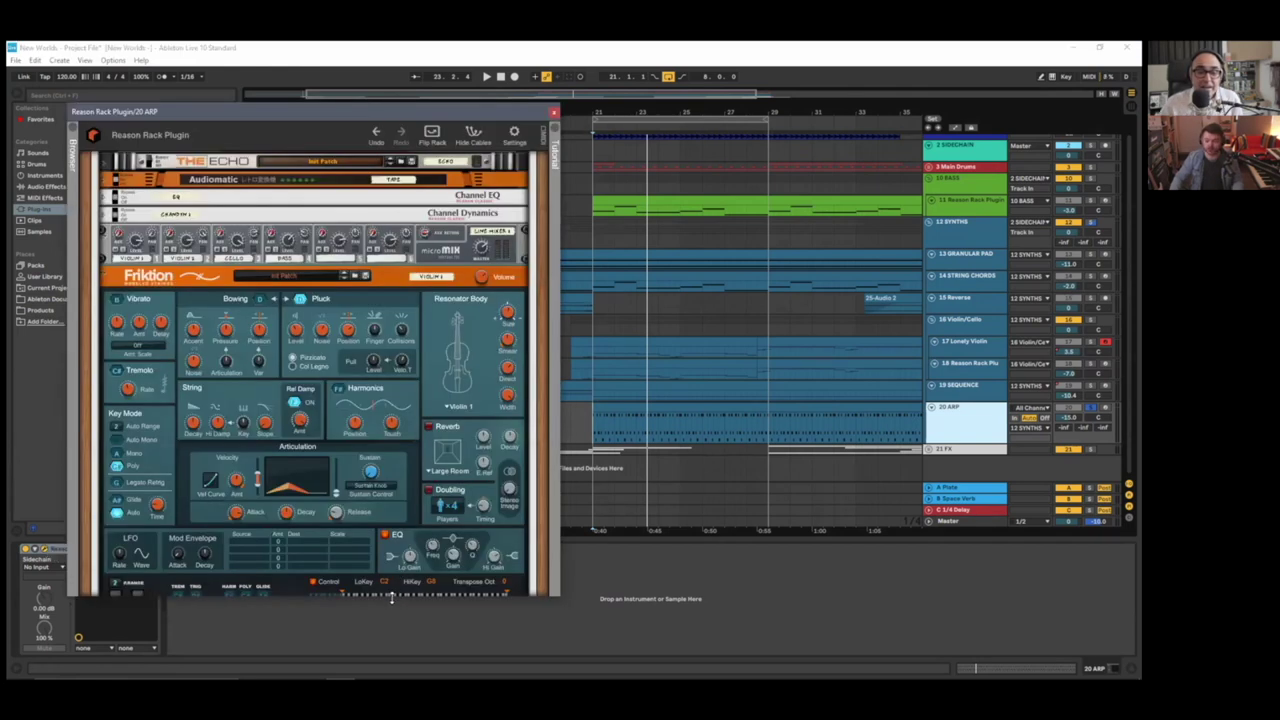
left_click_drag(391, 598, 391, 665)
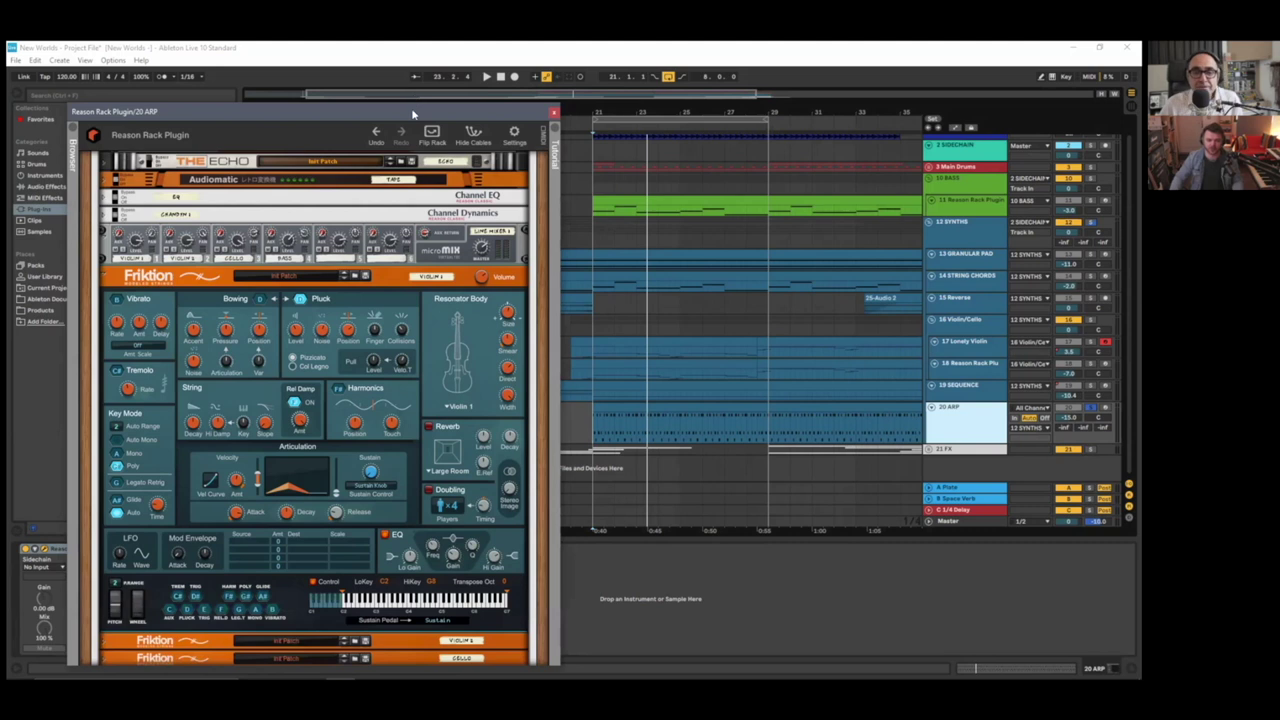
left_click_drag(413, 113, 385, 61)
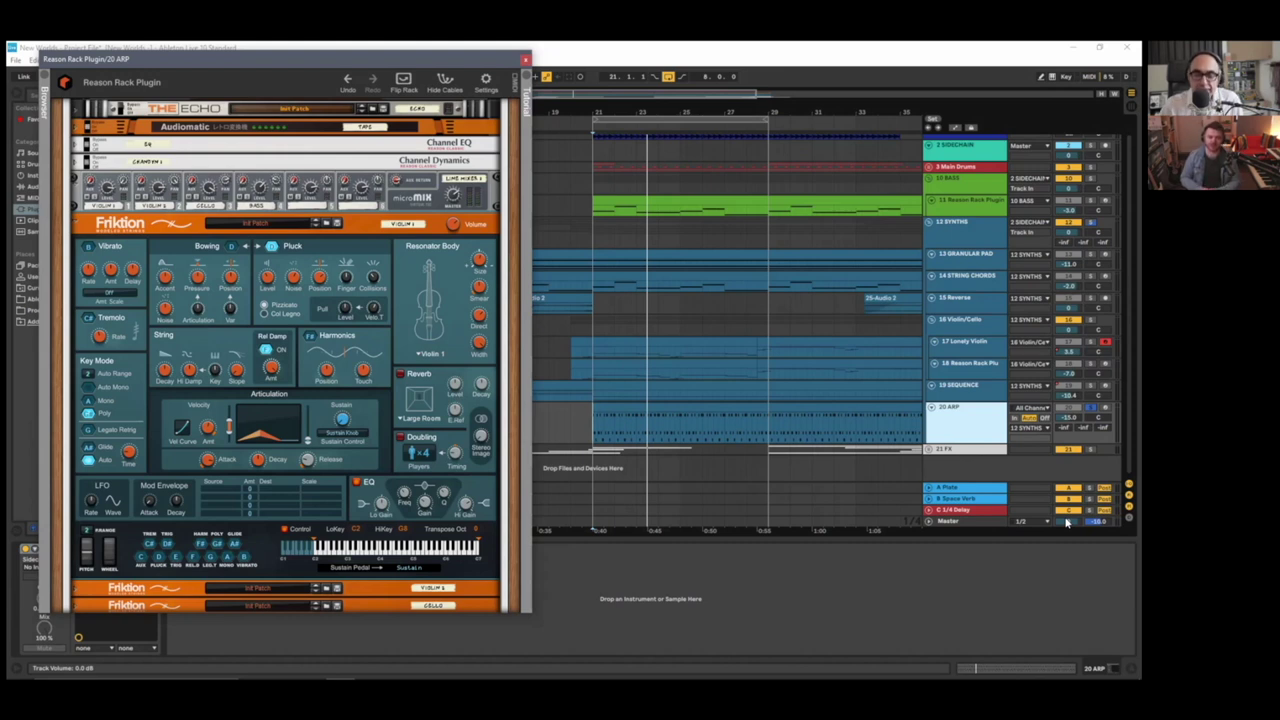
scroll(307, 357, "up", 5)
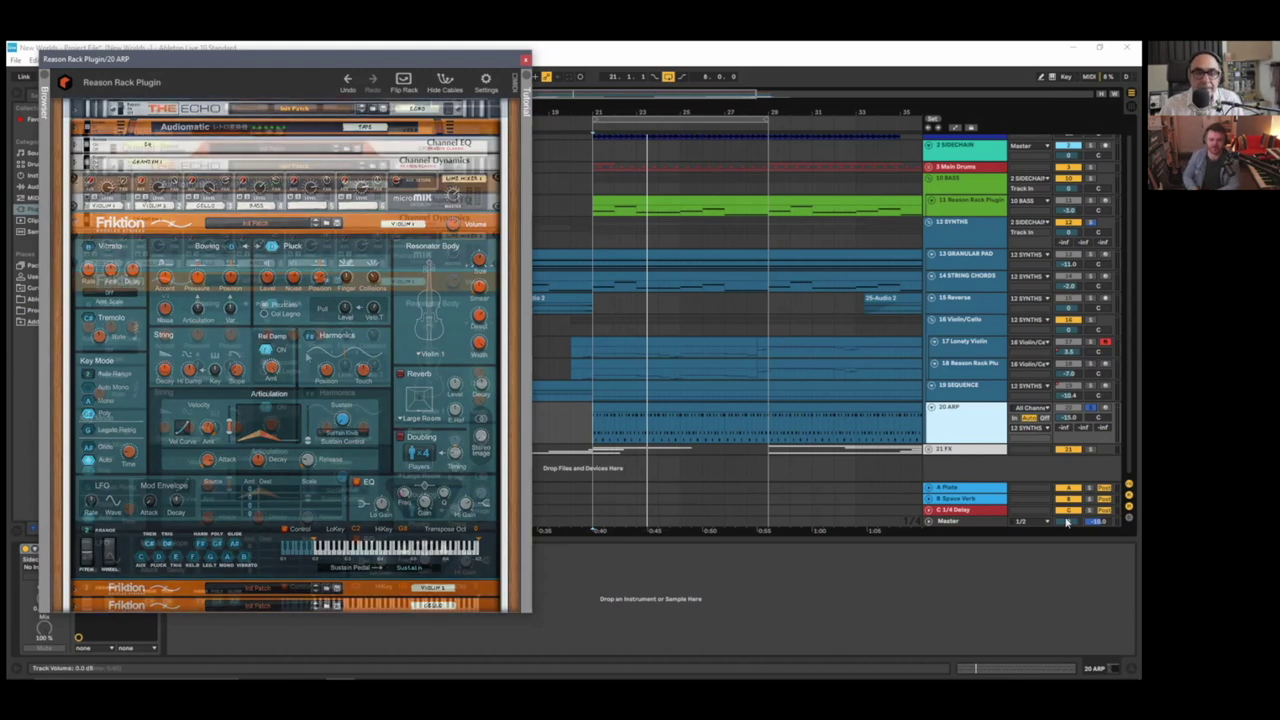